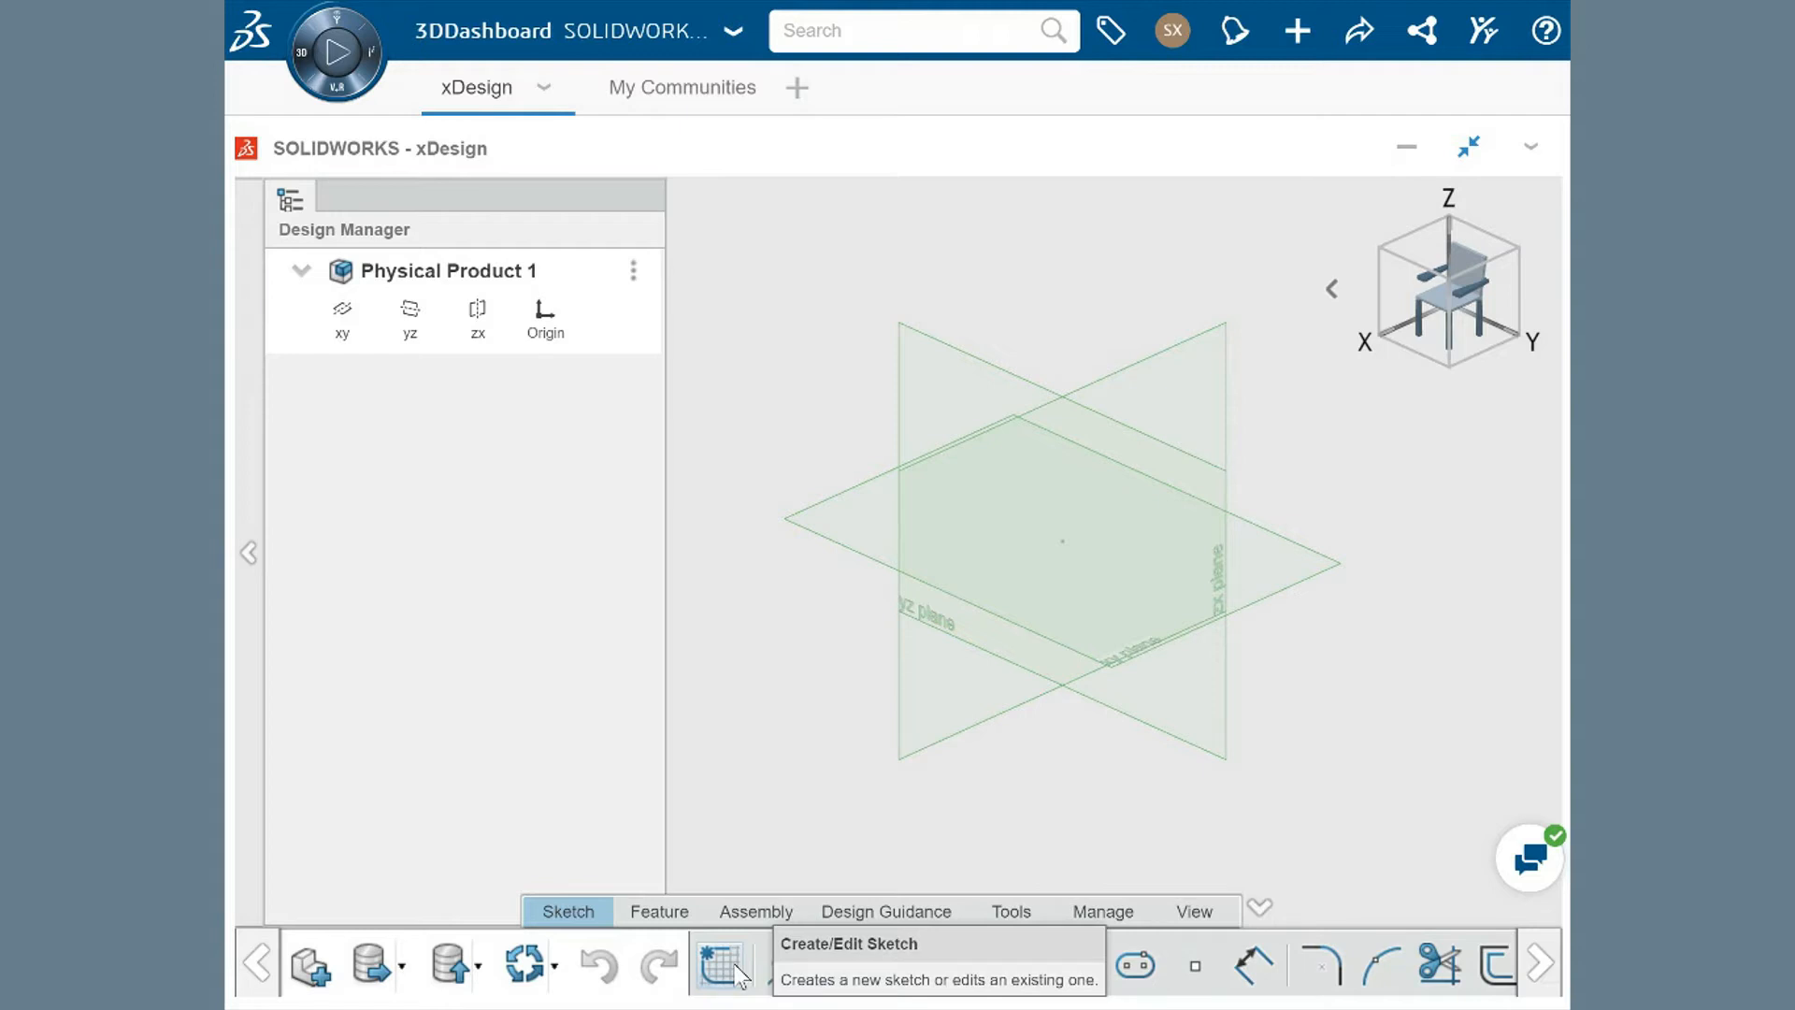
Start a new sketch on the xy plane and orient the view face-on to it.
{"action": "left_click", "coordinate": [736, 973]}
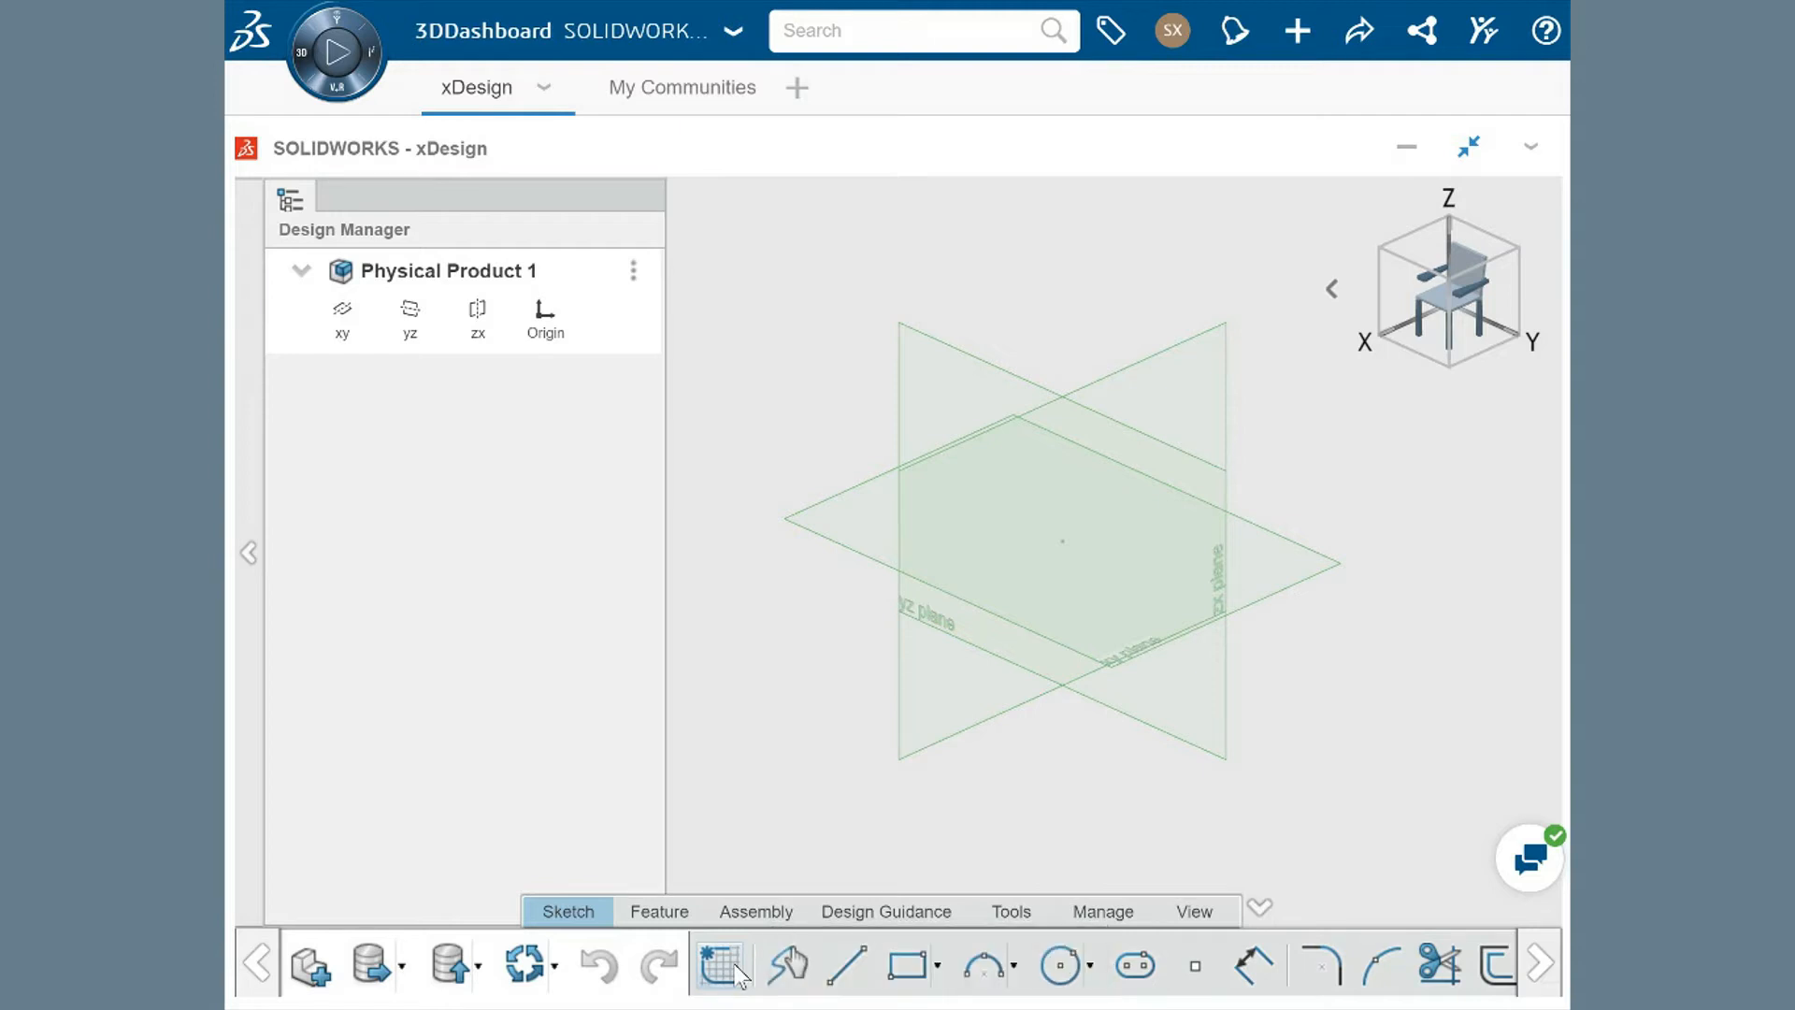
{"action": "left_click", "coordinate": [850, 536]}
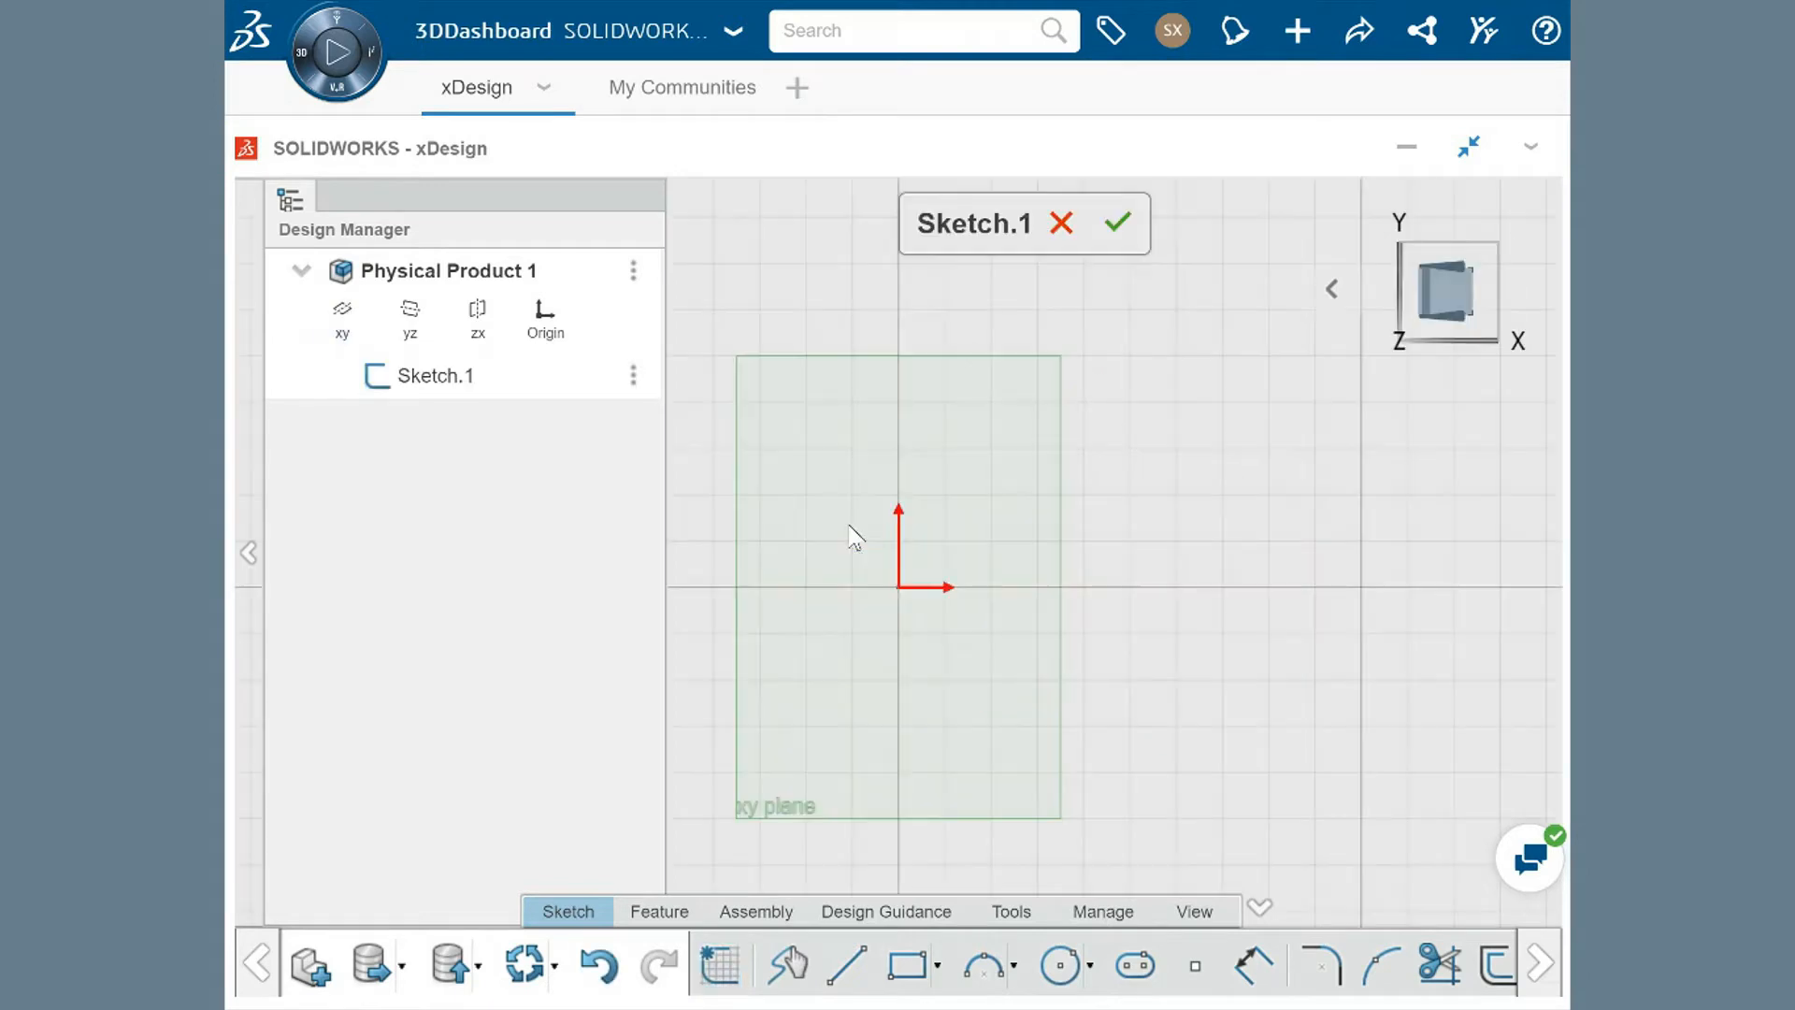
{"action": "middle_click_drag", "start_coordinate": [849, 524], "coordinate": [1016, 479]}
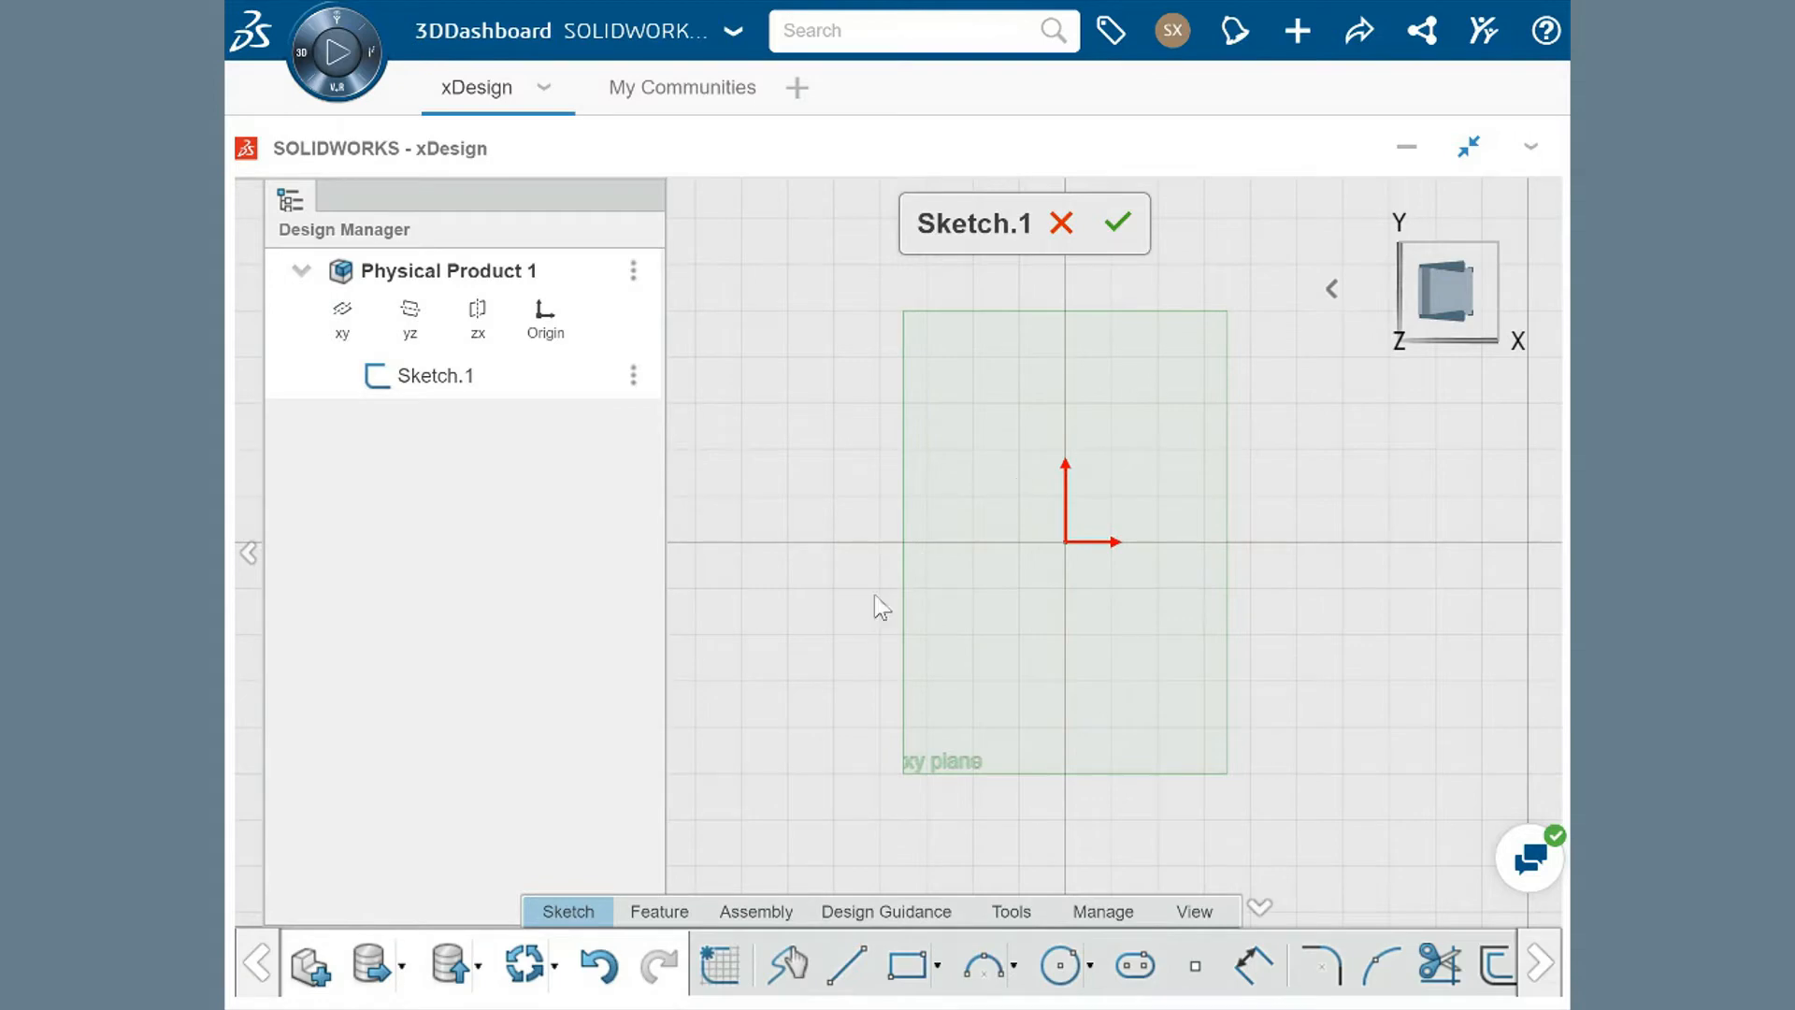
{"action": "mouse_move", "coordinate": [846, 625]}
{"action": "middle_mouse_down"}
{"action": "mouse_move", "coordinate": [922, 421]}
{"action": "mouse_move", "coordinate": [949, 424]}
{"action": "mouse_move", "coordinate": [934, 413]}
{"action": "middle_mouse_up"}
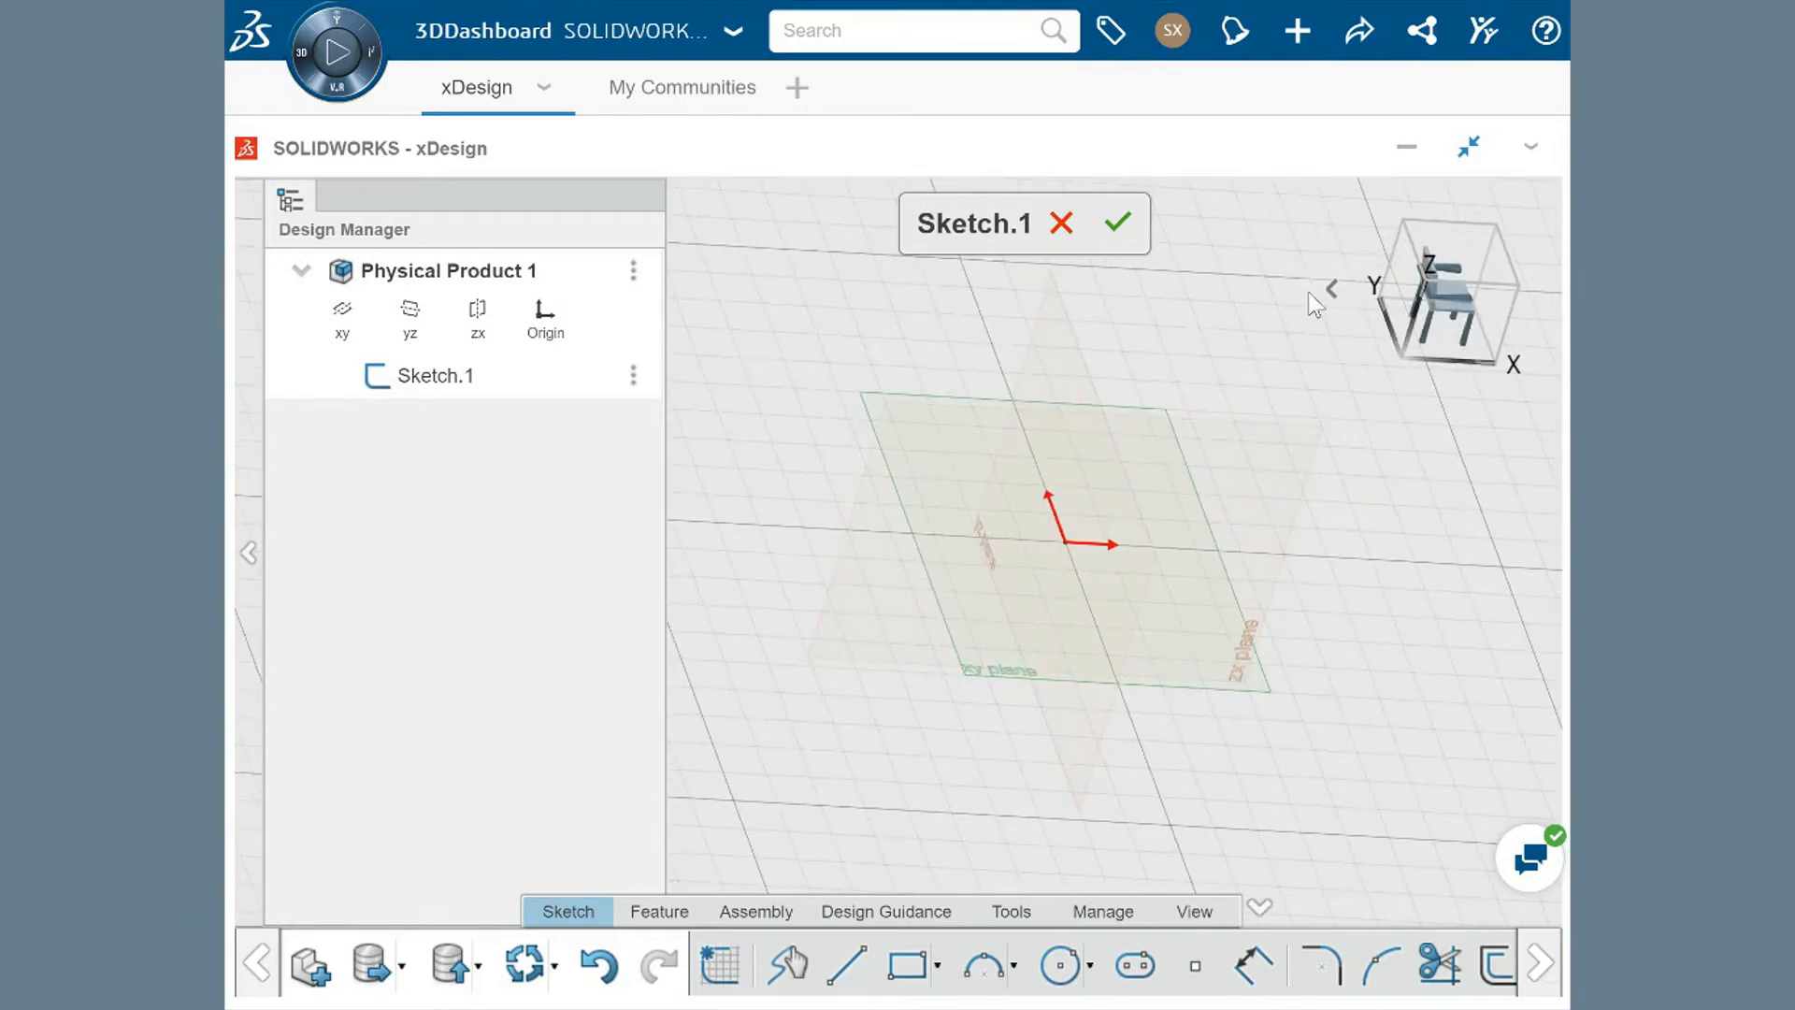
{"action": "left_click", "coordinate": [1331, 288]}
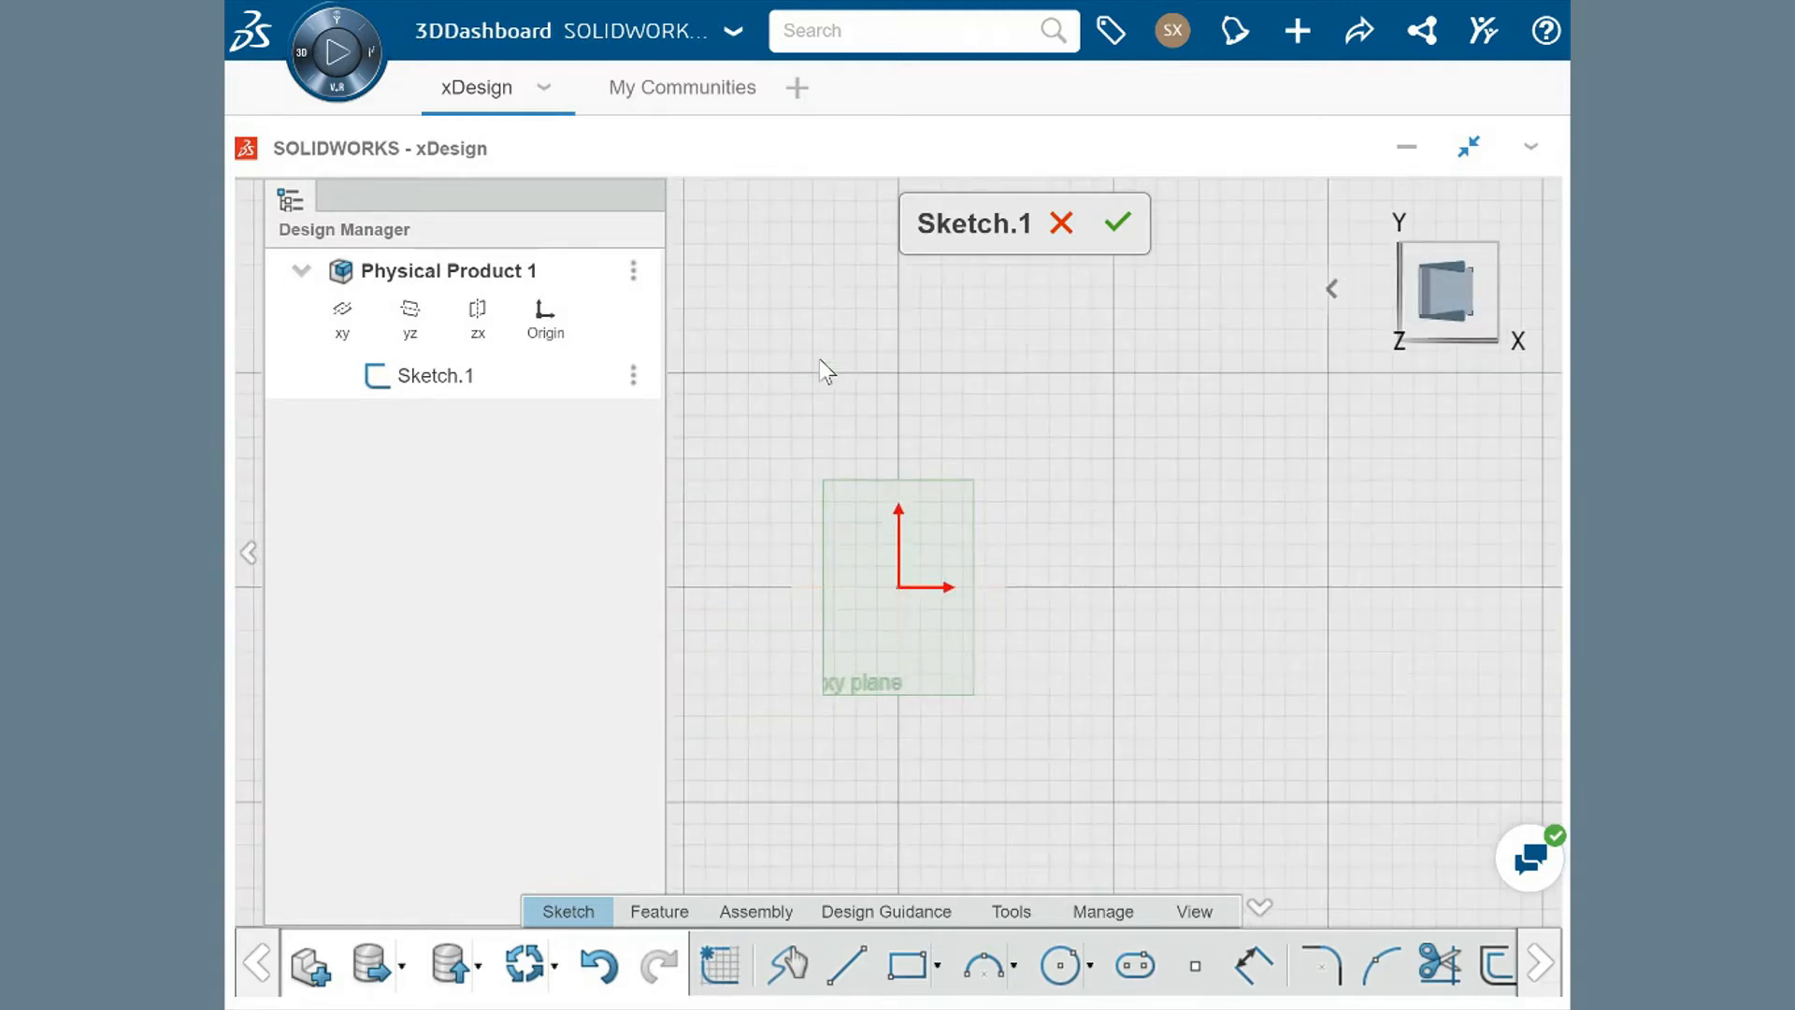
{"action": "middle_click_drag", "start_coordinate": [791, 533], "coordinate": [934, 495]}
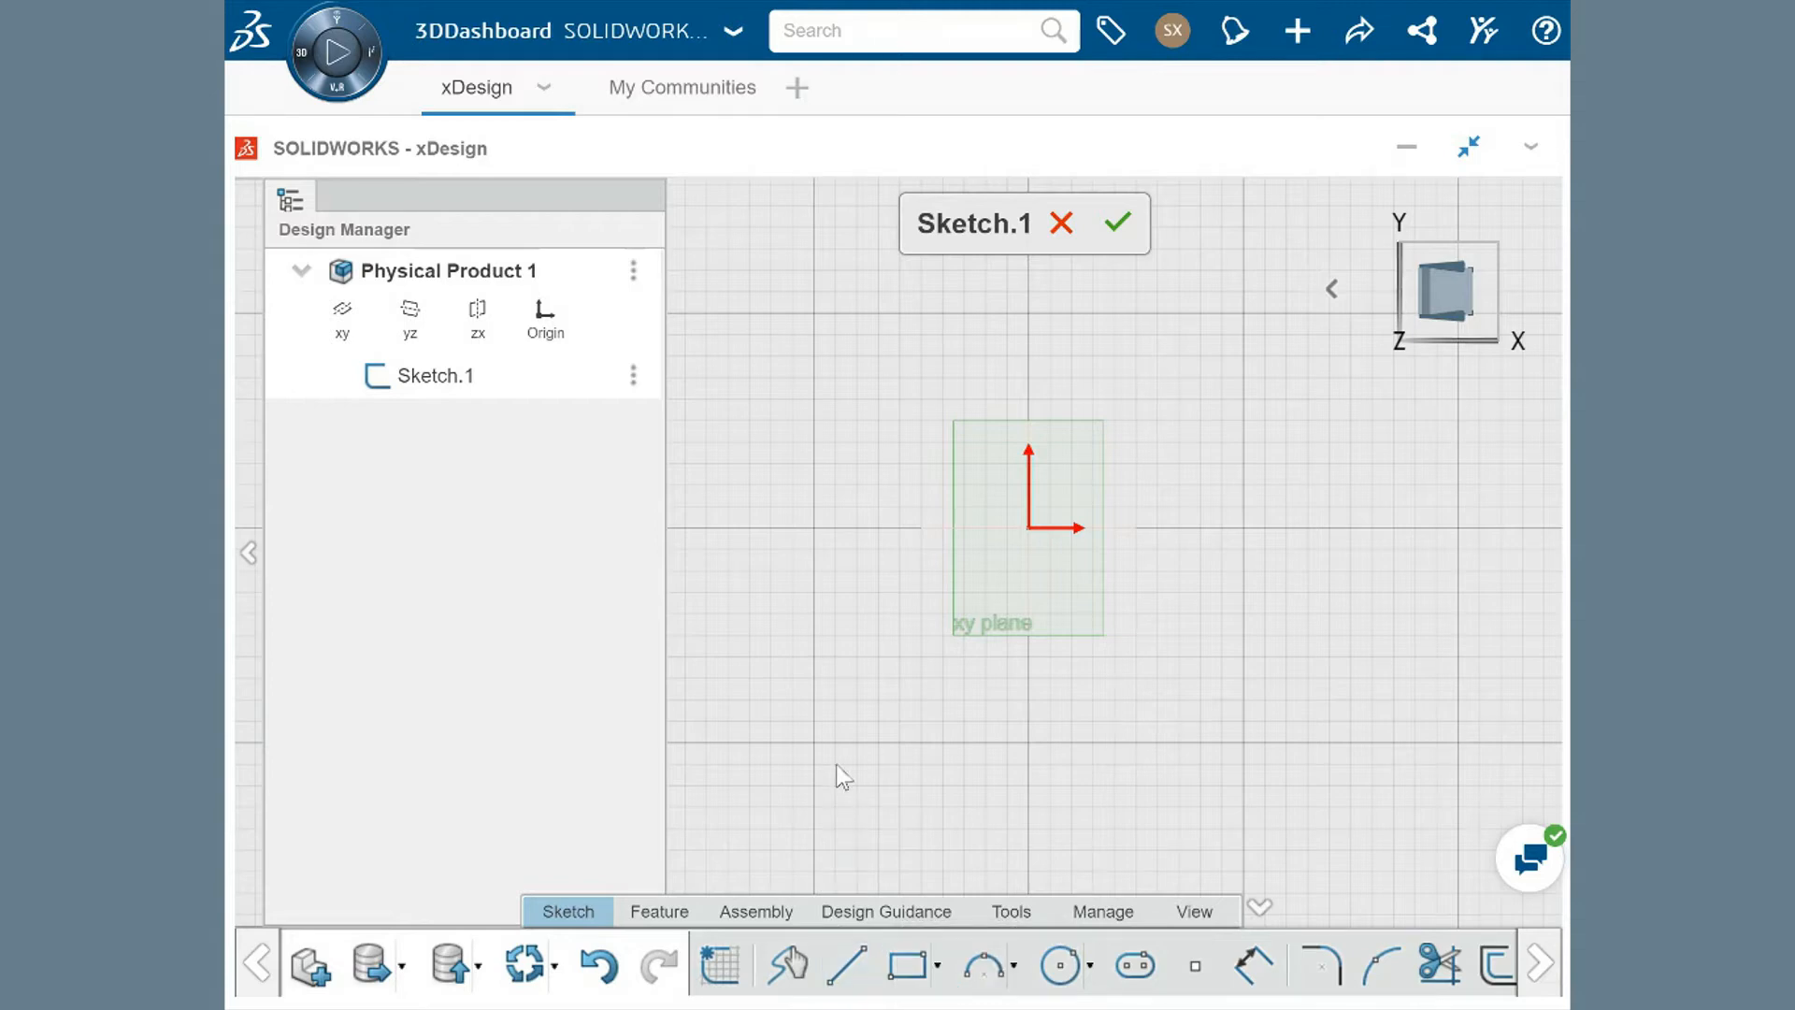
Sketch two separate slanted lines of similar height, the first from the origin and the second beside it starting on the horizontal axis.
{"action": "key", "text": "l"}
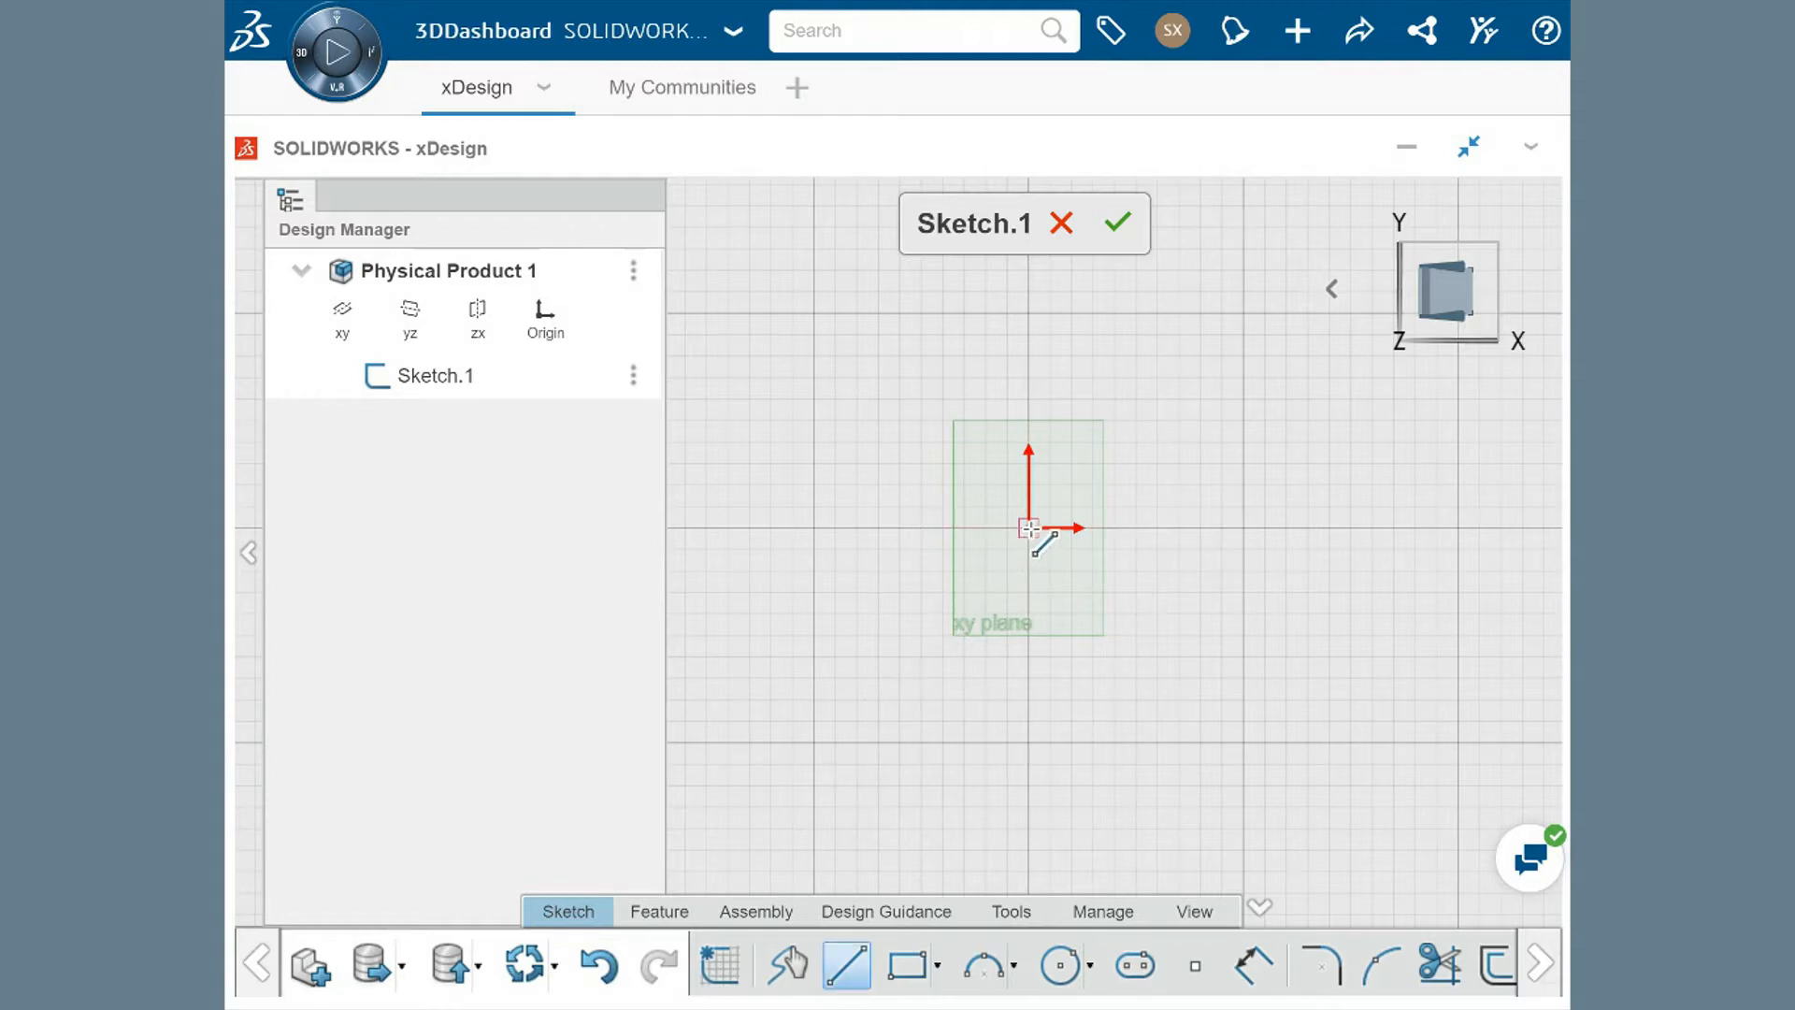
{"action": "left_click", "coordinate": [1029, 529]}
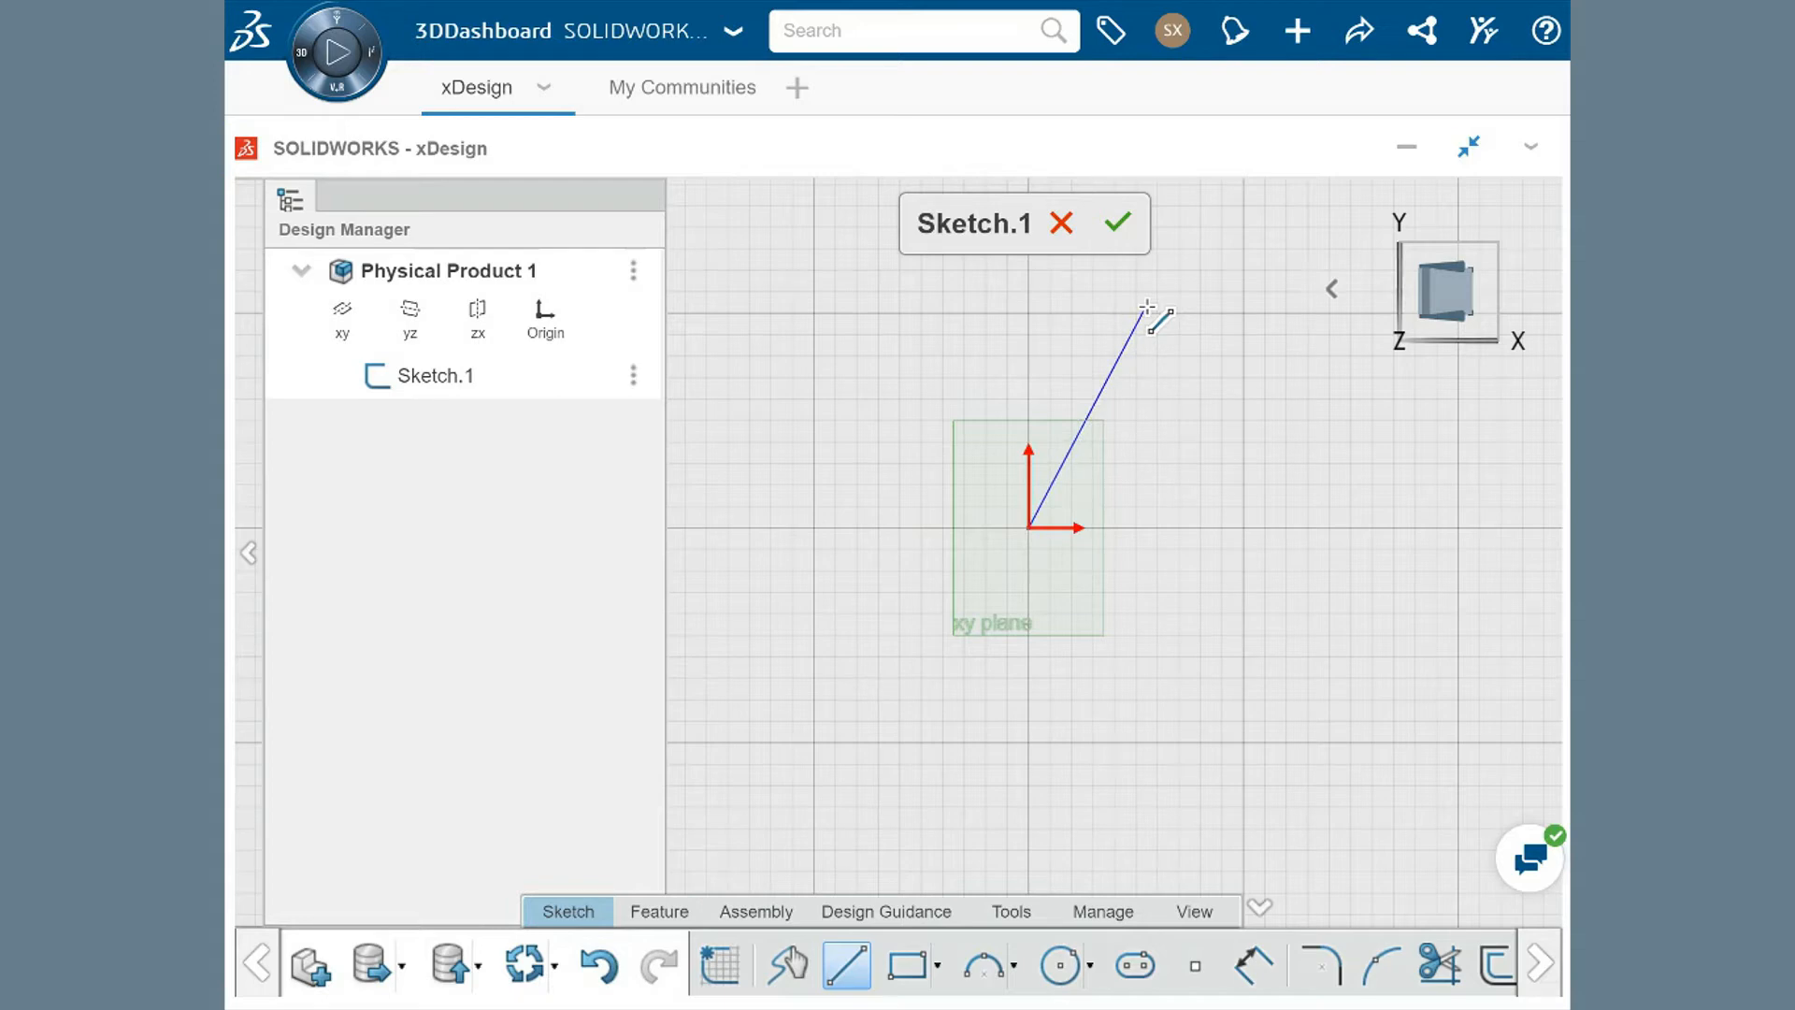
{"action": "left_click", "coordinate": [1146, 307]}
{"action": "mouse_move", "coordinate": [1159, 392]}
{"action": "middle_mouse_down"}
{"action": "mouse_move", "coordinate": [1109, 433]}
{"action": "mouse_move", "coordinate": [934, 501]}
{"action": "middle_mouse_up"}
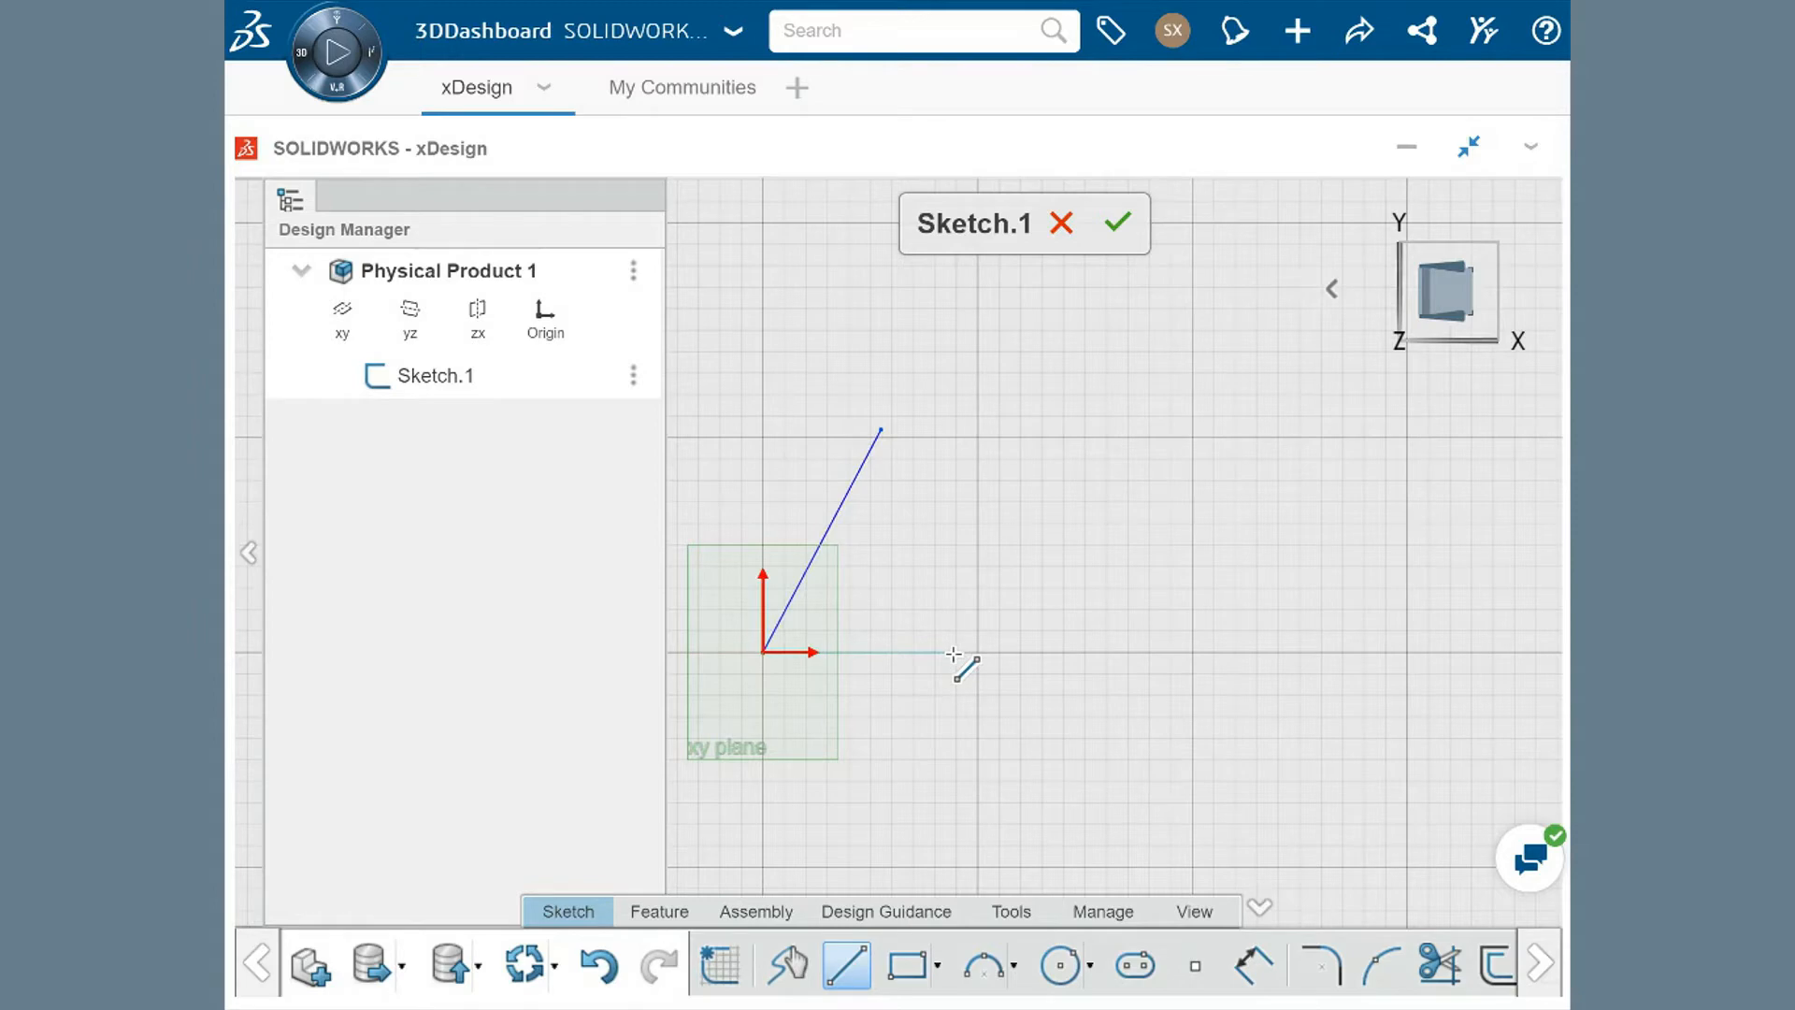
{"action": "mouse_move", "coordinate": [952, 653]}
{"action": "left_mouse_down"}
{"action": "mouse_move", "coordinate": [1001, 593]}
{"action": "mouse_move", "coordinate": [1059, 431]}
{"action": "left_mouse_up"}
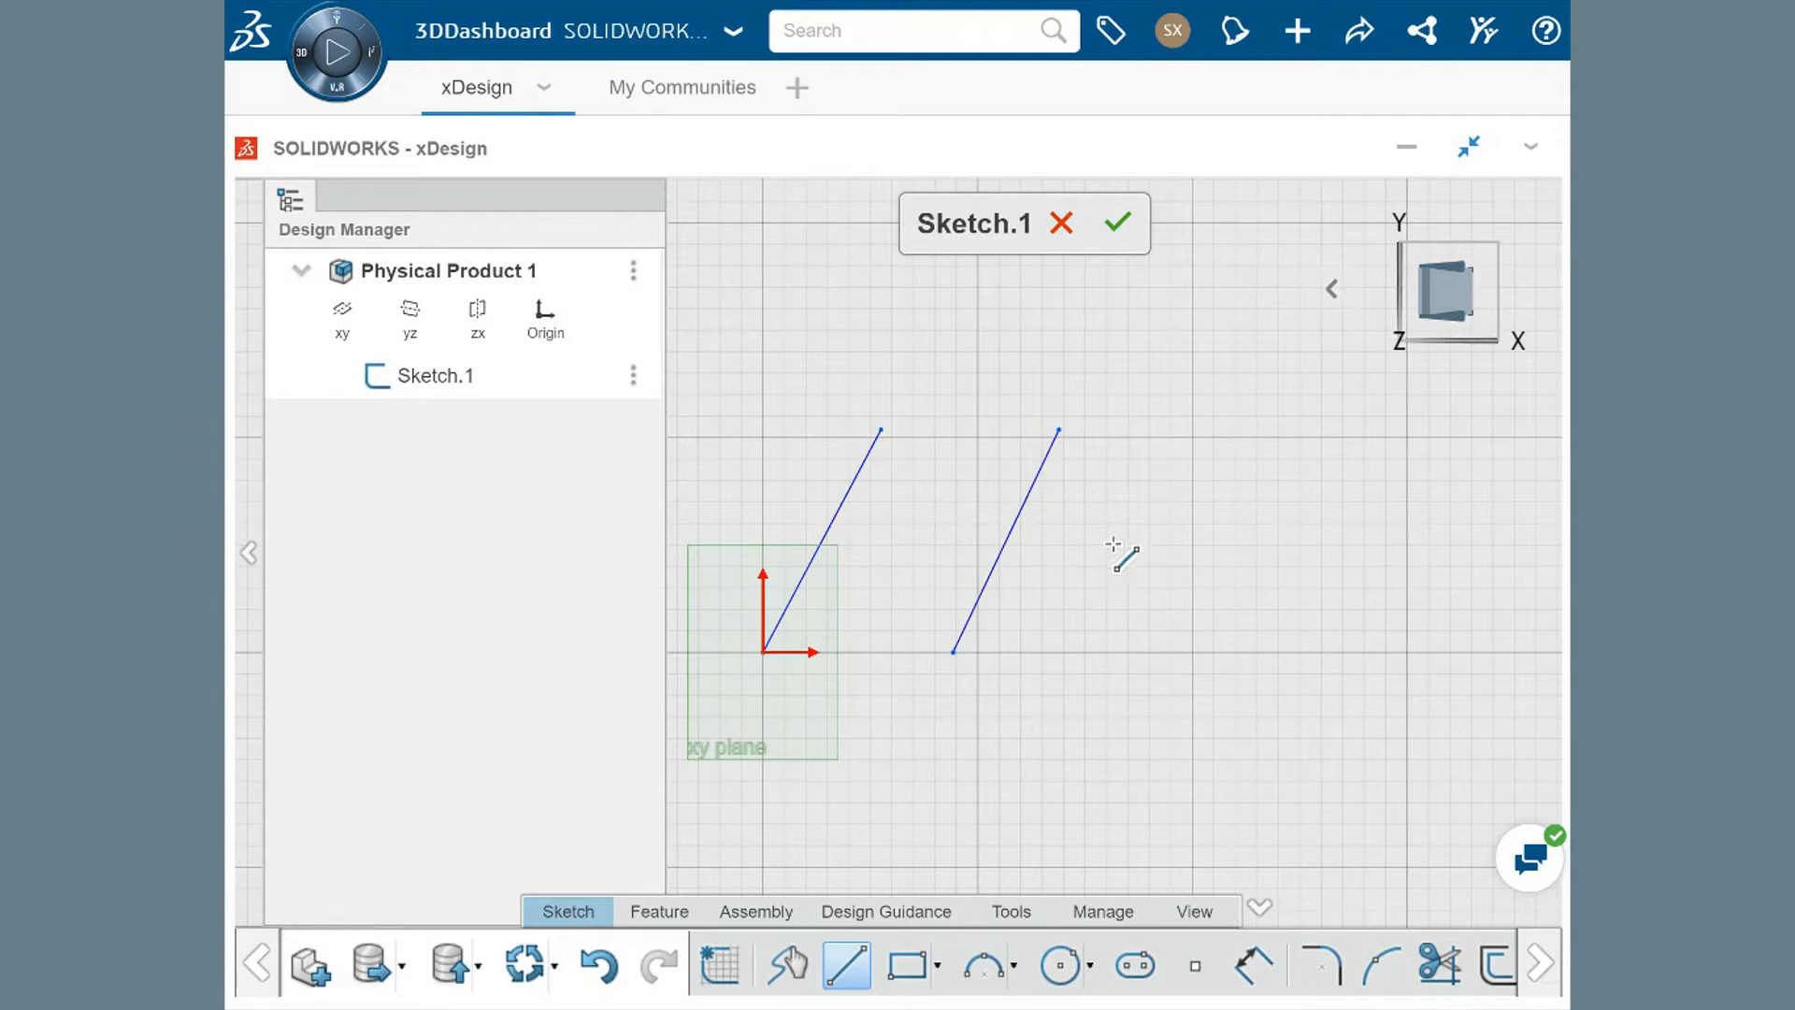
Sketch a closed parallelogram of four connected lines beside the two slanted lines, aligned with their upper and lower endpoints.
{"action": "left_click", "coordinate": [1123, 651]}
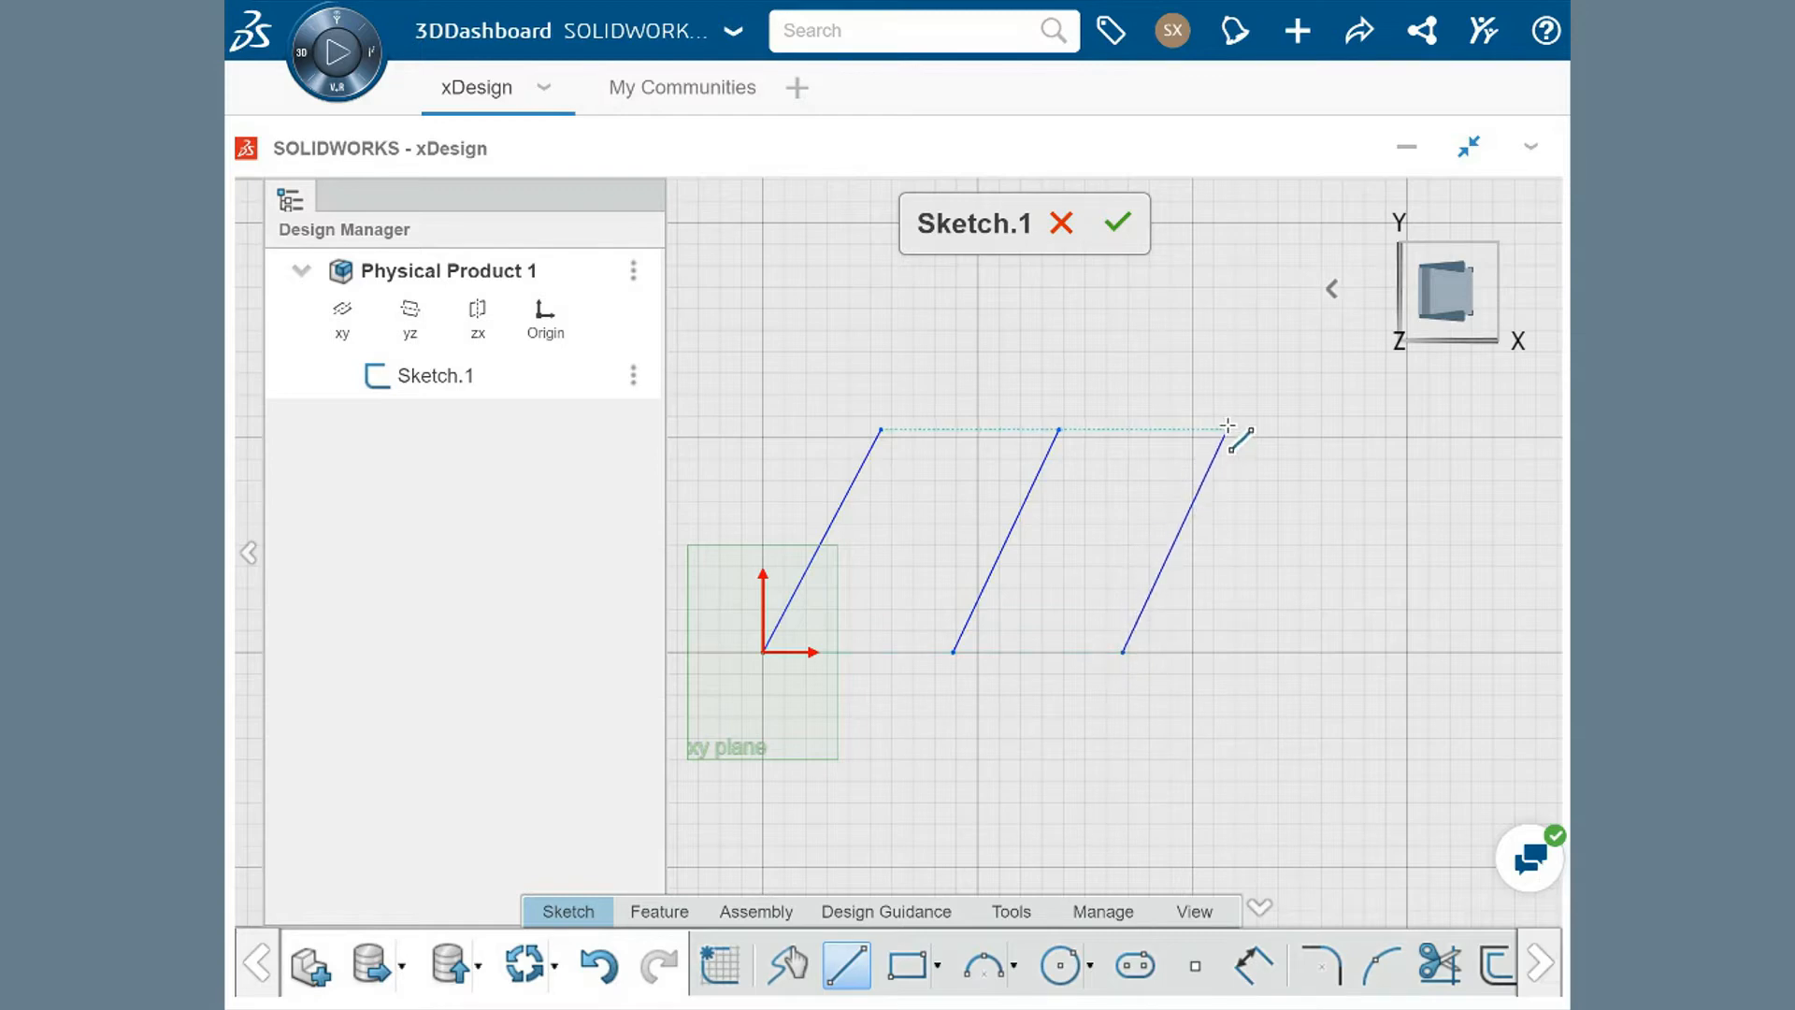
{"action": "left_click", "coordinate": [1228, 429]}
{"action": "double_click", "coordinate": [1398, 429]}
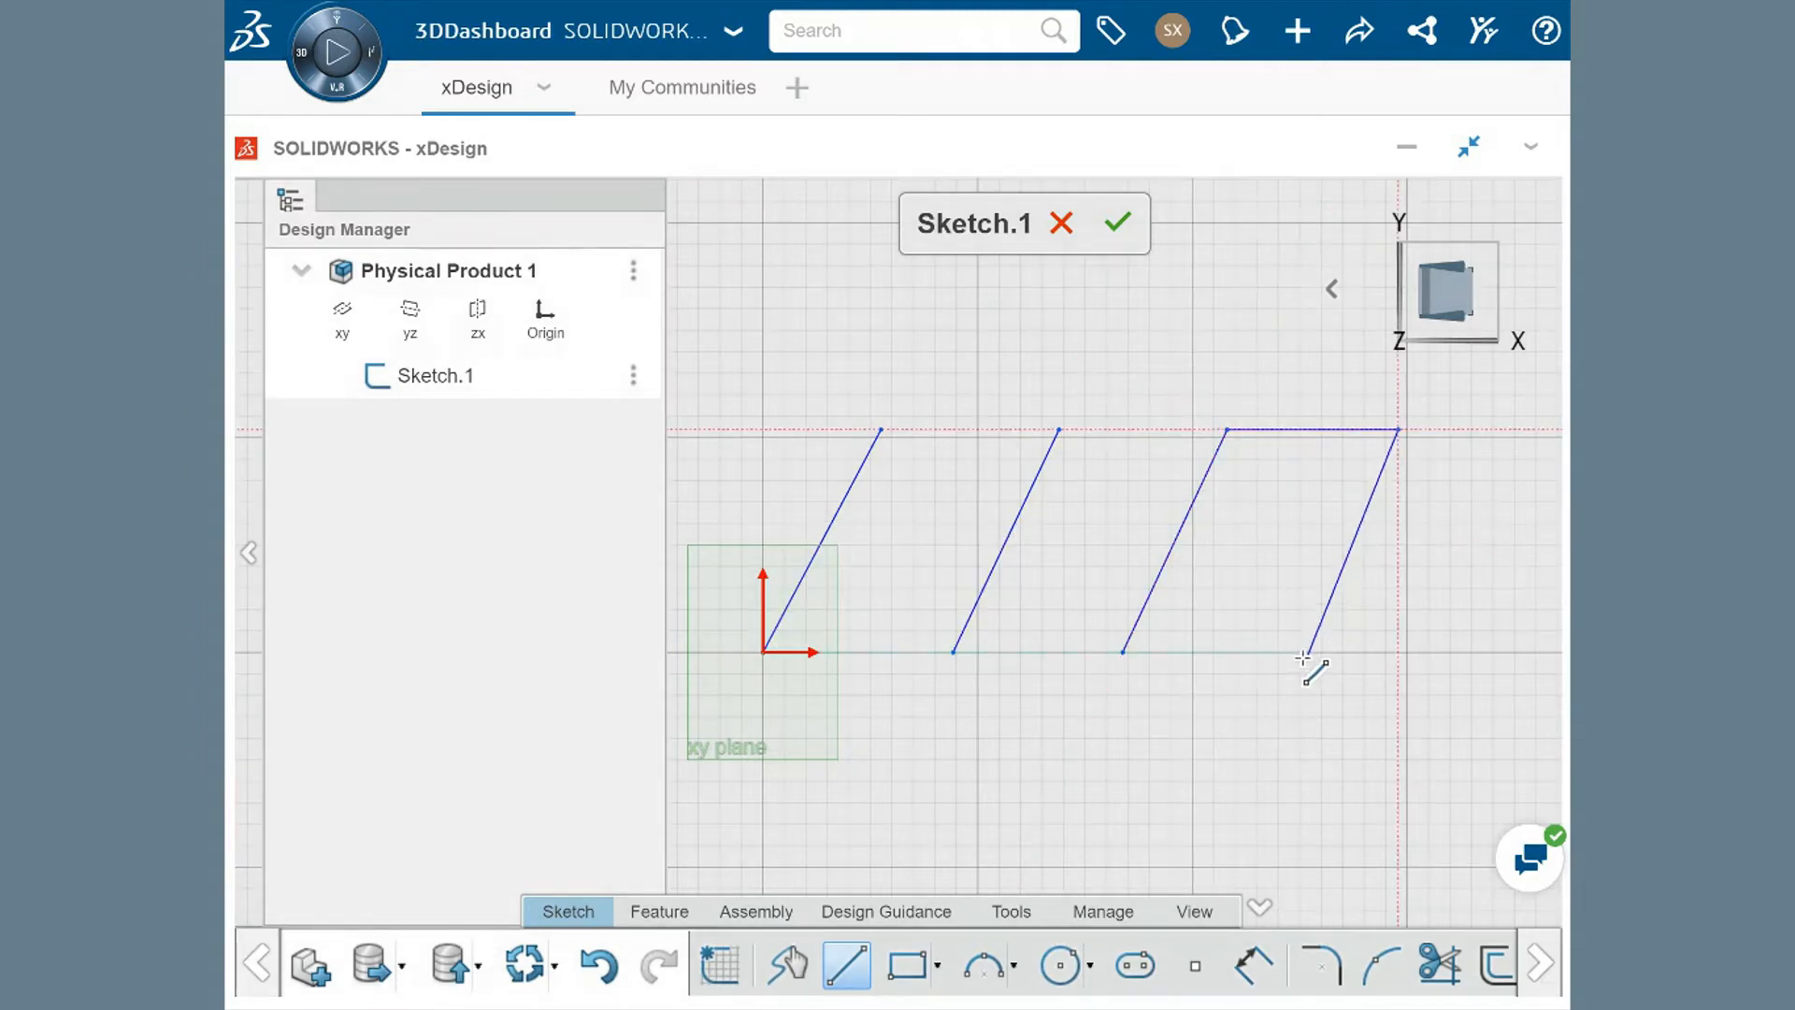
{"action": "left_click", "coordinate": [1300, 653]}
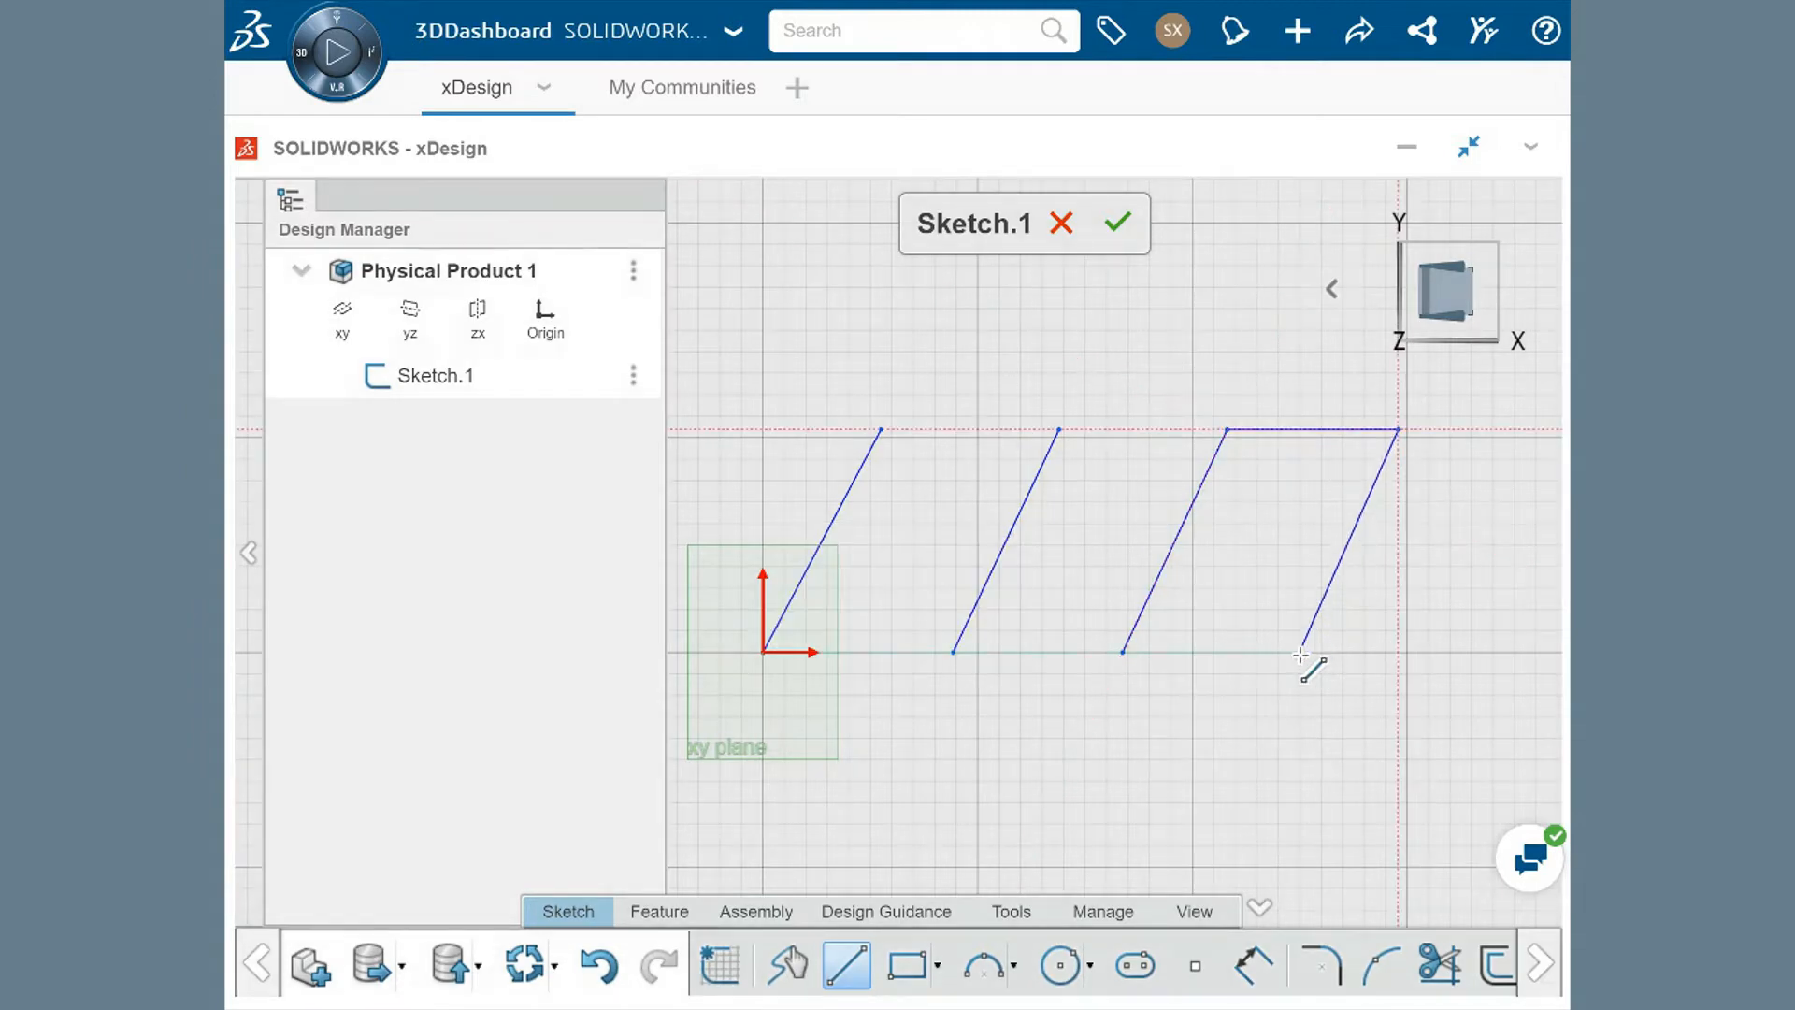
{"action": "left_click", "coordinate": [1124, 652]}
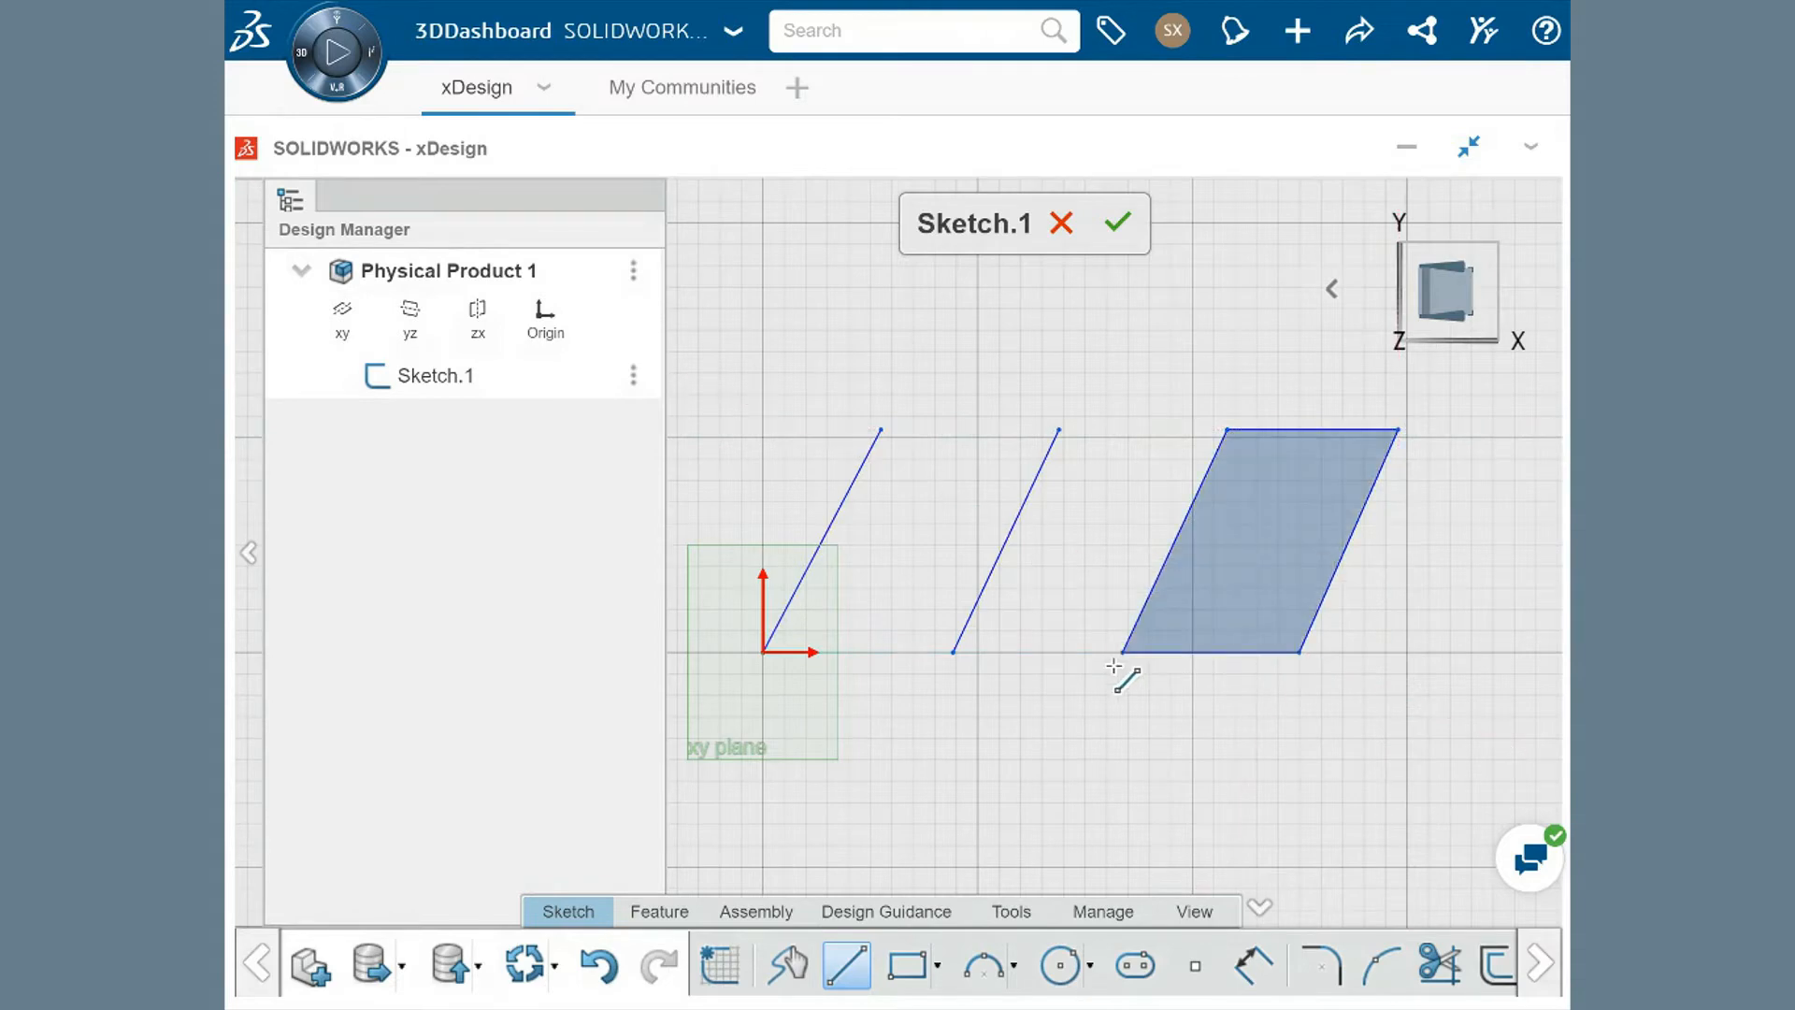
Draw a corner rectangle beside the parallelogram, aligned with its bottom and top edges.
{"action": "left_click", "coordinate": [937, 965]}
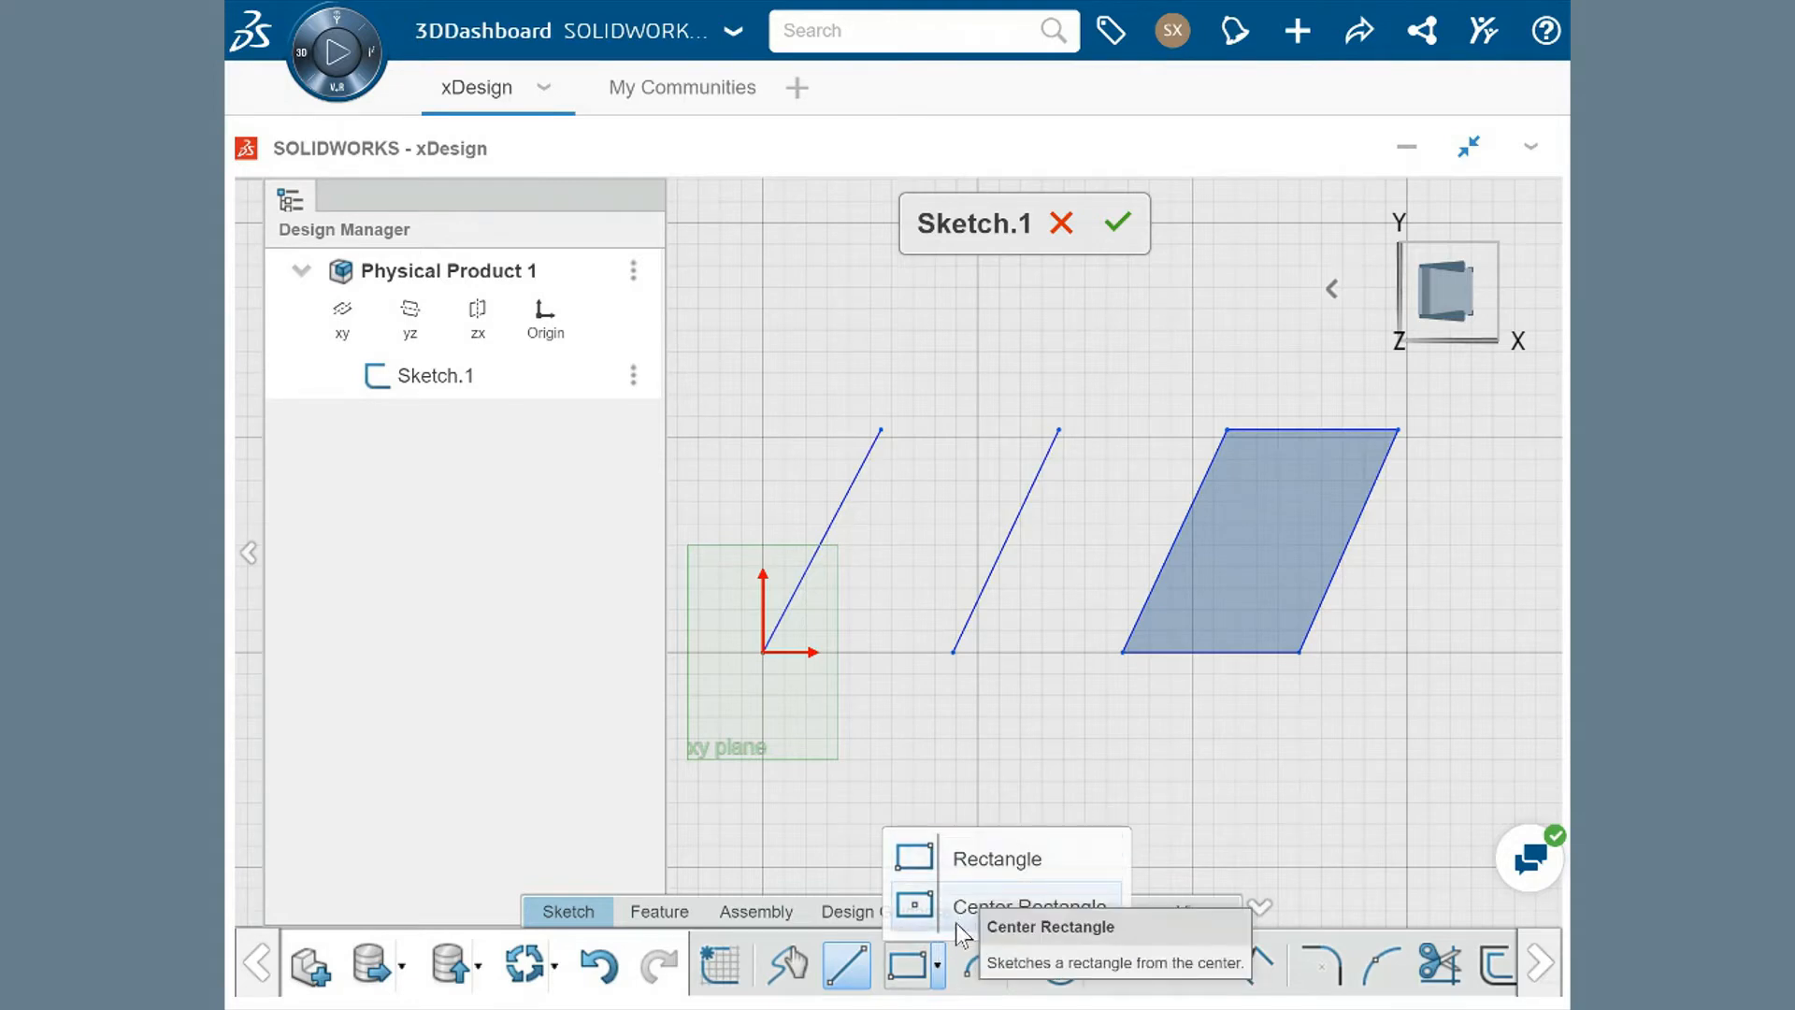
{"action": "left_click", "coordinate": [991, 858]}
{"action": "middle_click_drag", "start_coordinate": [1409, 743], "coordinate": [1159, 754]}
{"action": "middle_click_drag", "start_coordinate": [1089, 755], "coordinate": [1026, 762]}
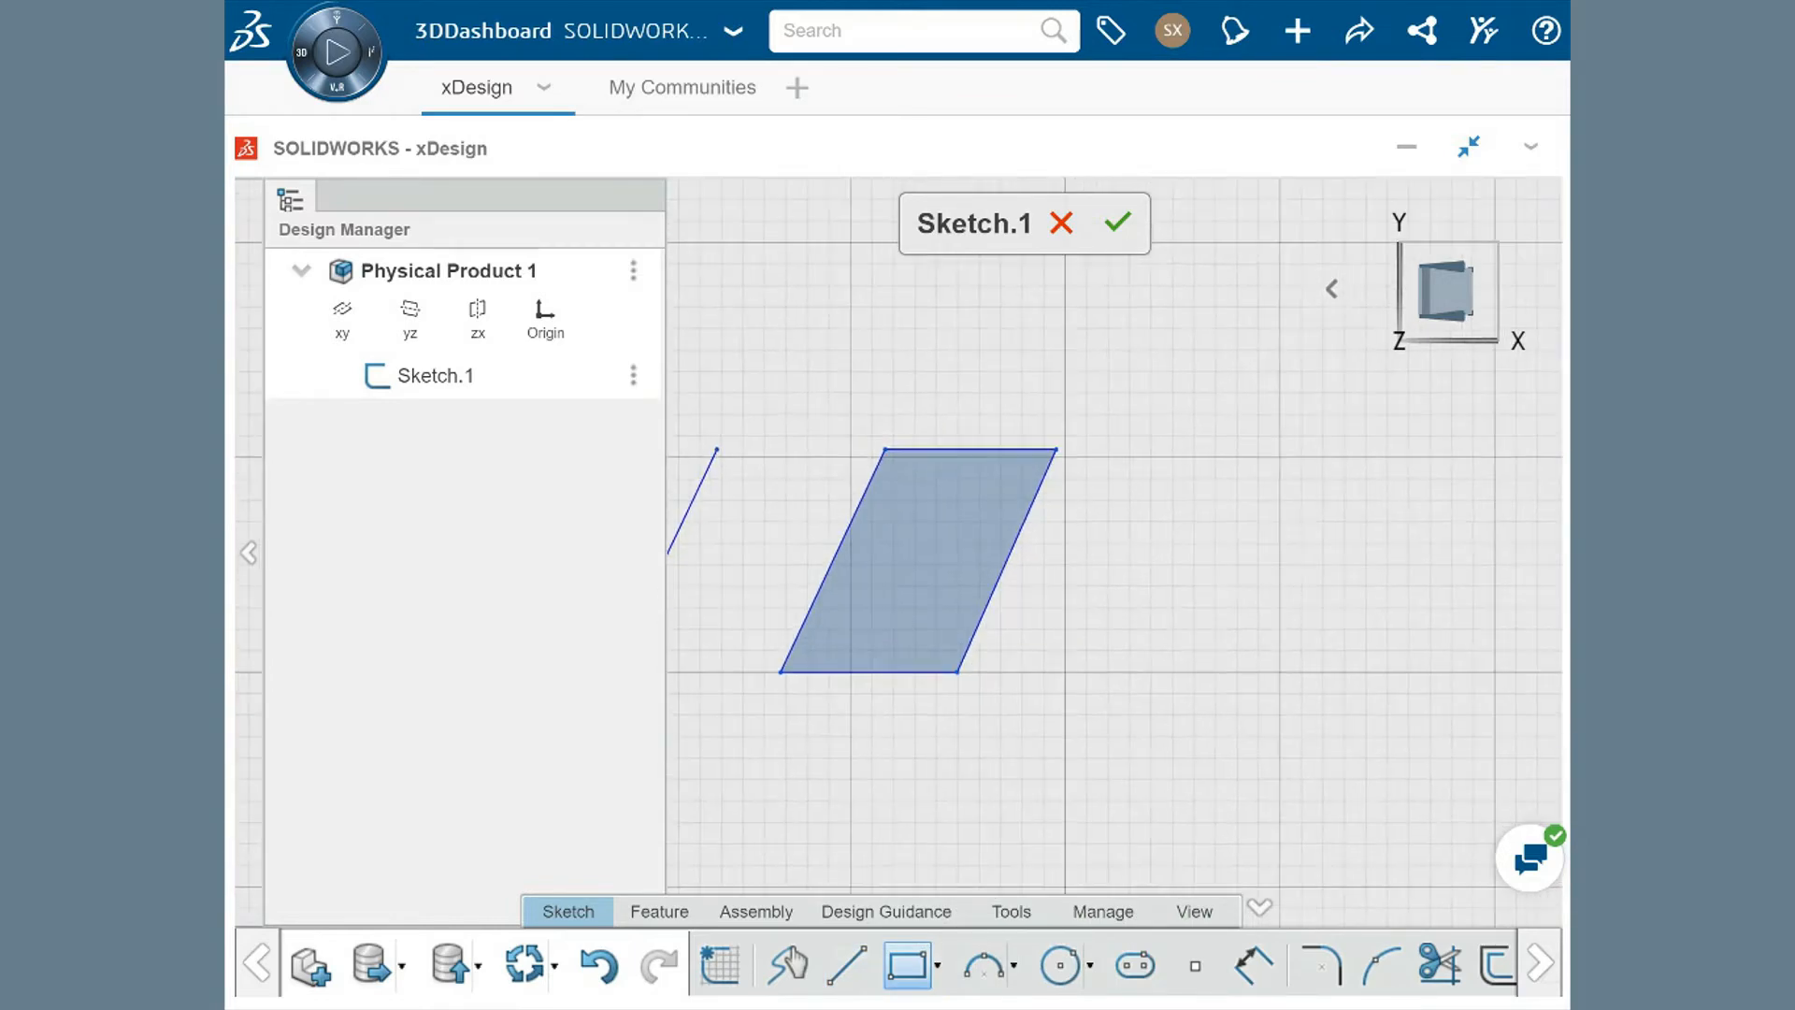
{"action": "left_click", "coordinate": [1158, 672]}
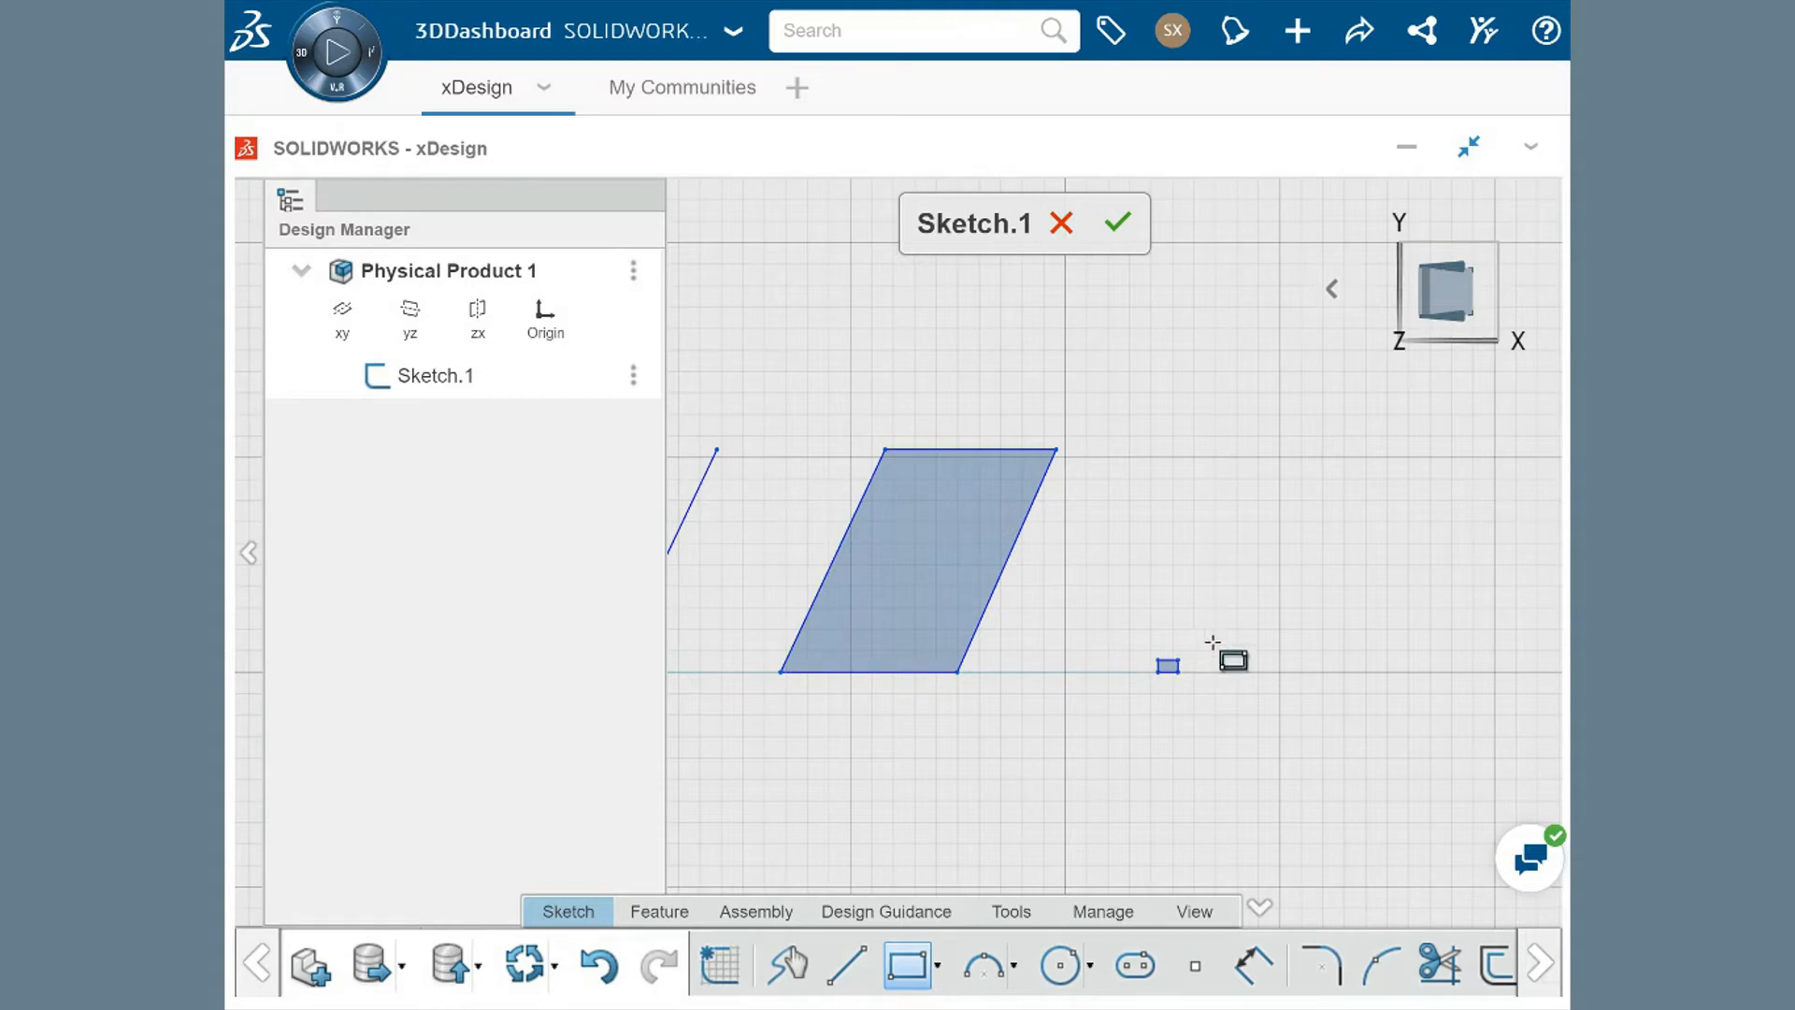
{"action": "left_click", "coordinate": [1455, 448]}
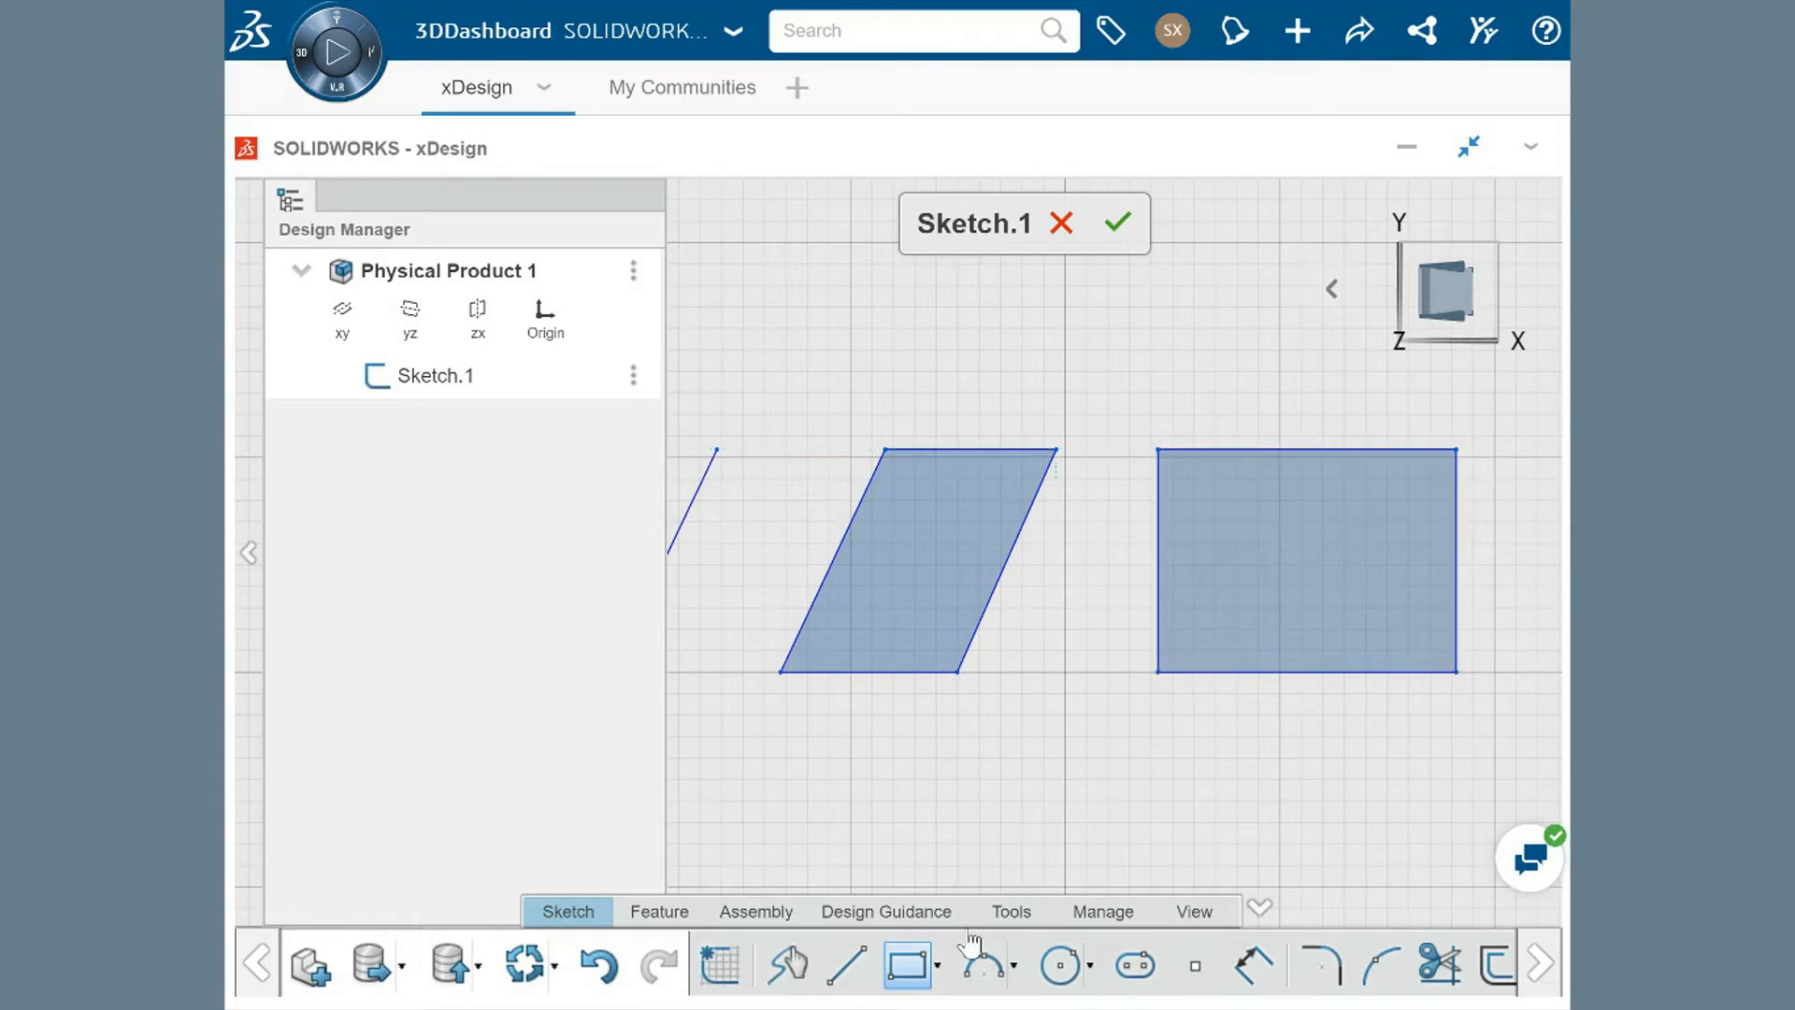
Draw a center rectangle beside the corner rectangle, with its top edge level with that rectangle's top edge.
{"action": "left_click", "coordinate": [940, 966]}
{"action": "left_click", "coordinate": [963, 918]}
{"action": "middle_click_drag", "start_coordinate": [1330, 761], "coordinate": [961, 775]}
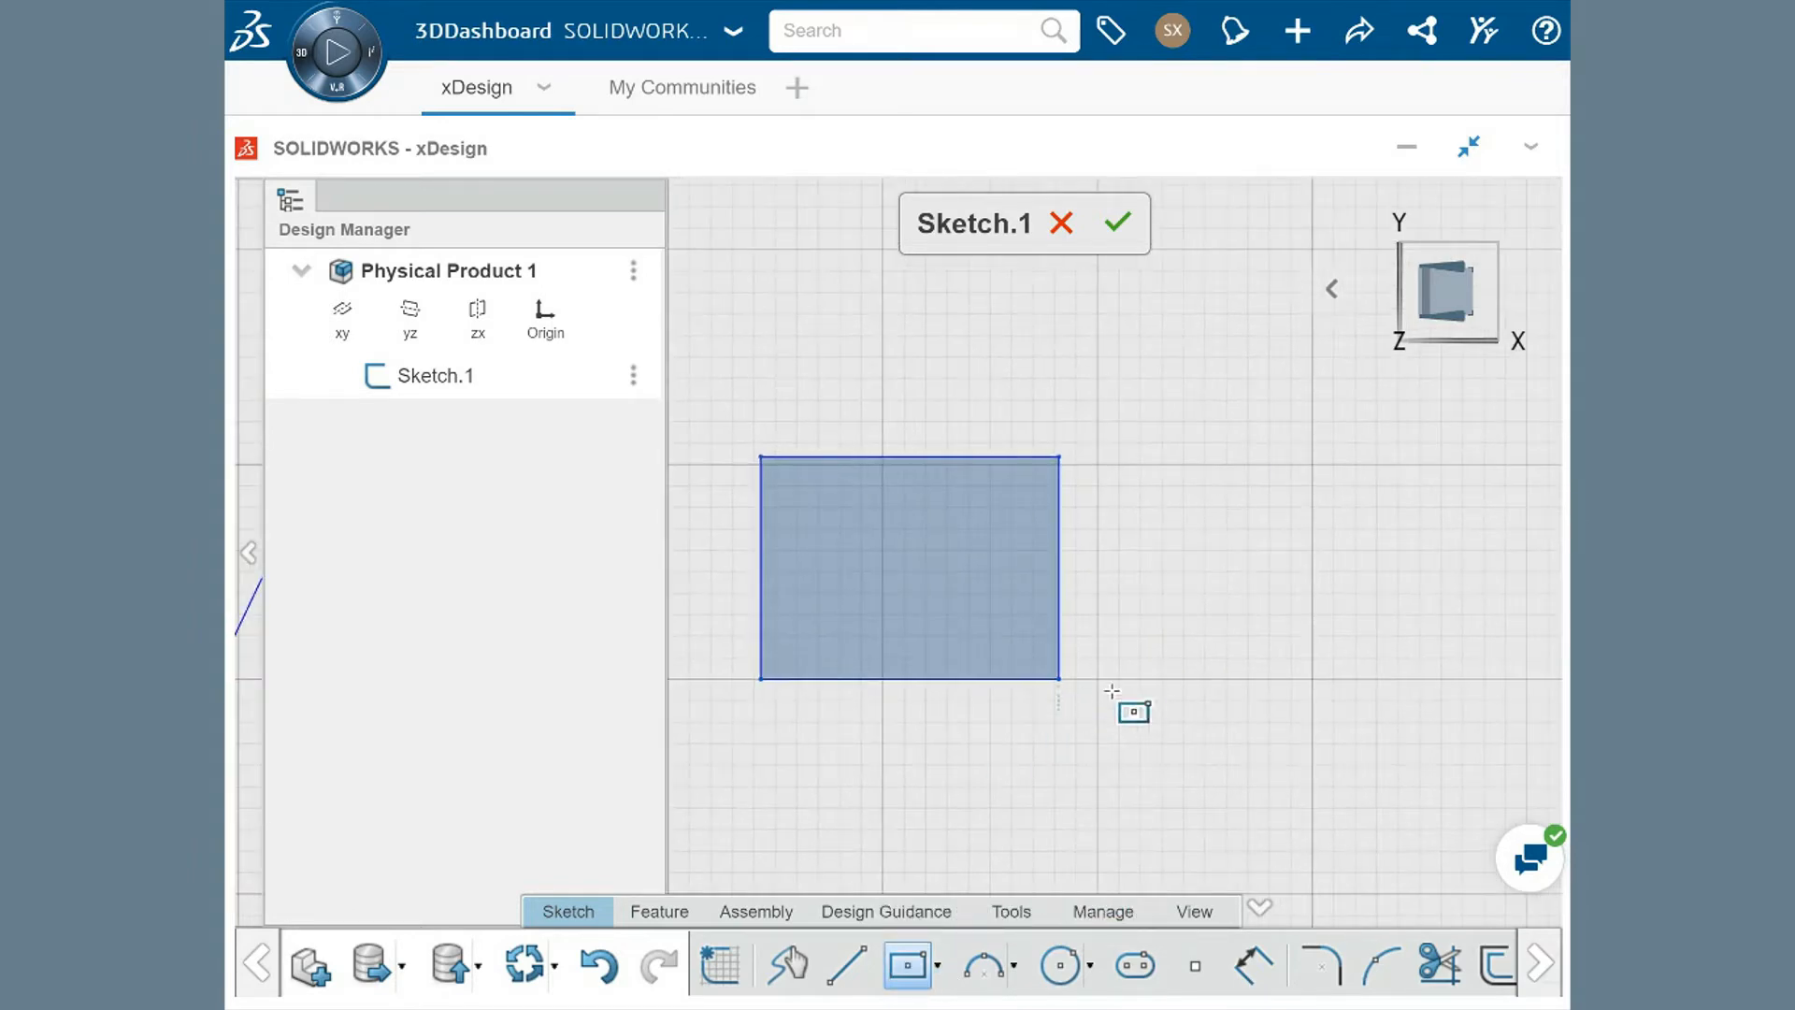
{"action": "left_click_drag", "start_coordinate": [1311, 559], "coordinate": [1156, 457]}
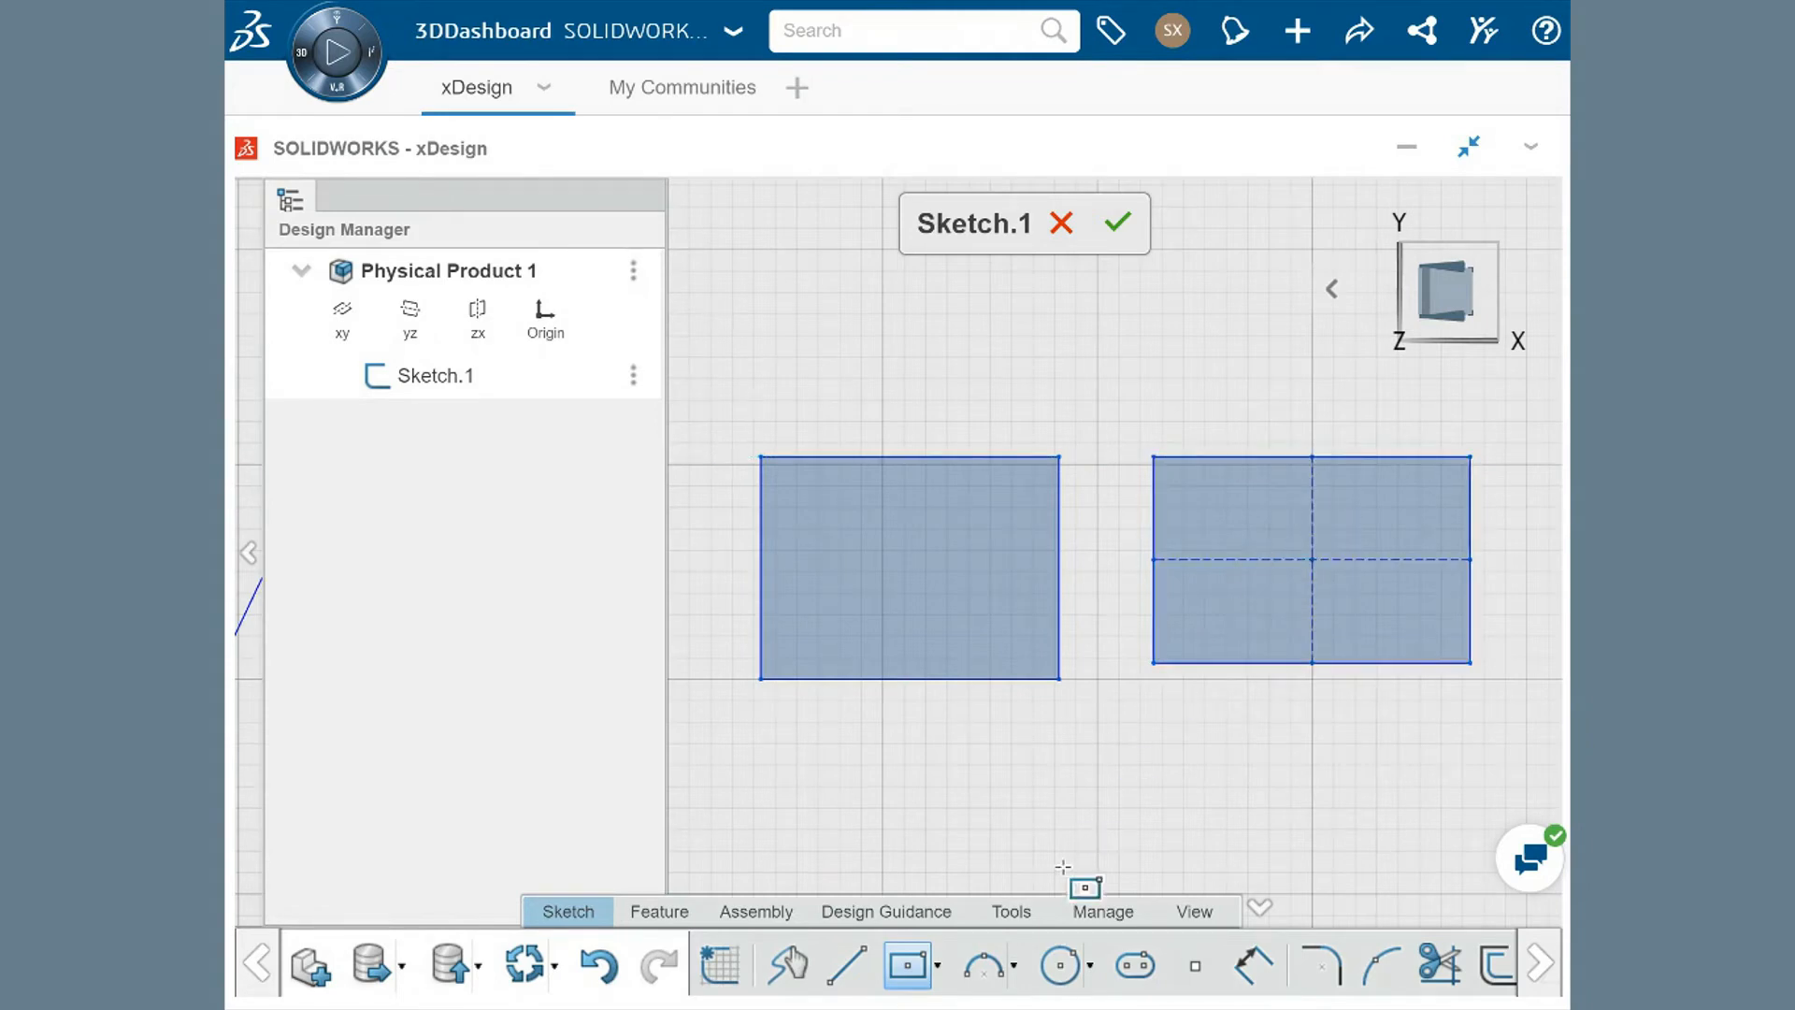
Join the upper endpoints of the two slanted lines with an upward-bulging semicircular three point arc.
{"action": "left_click", "coordinate": [1017, 970]}
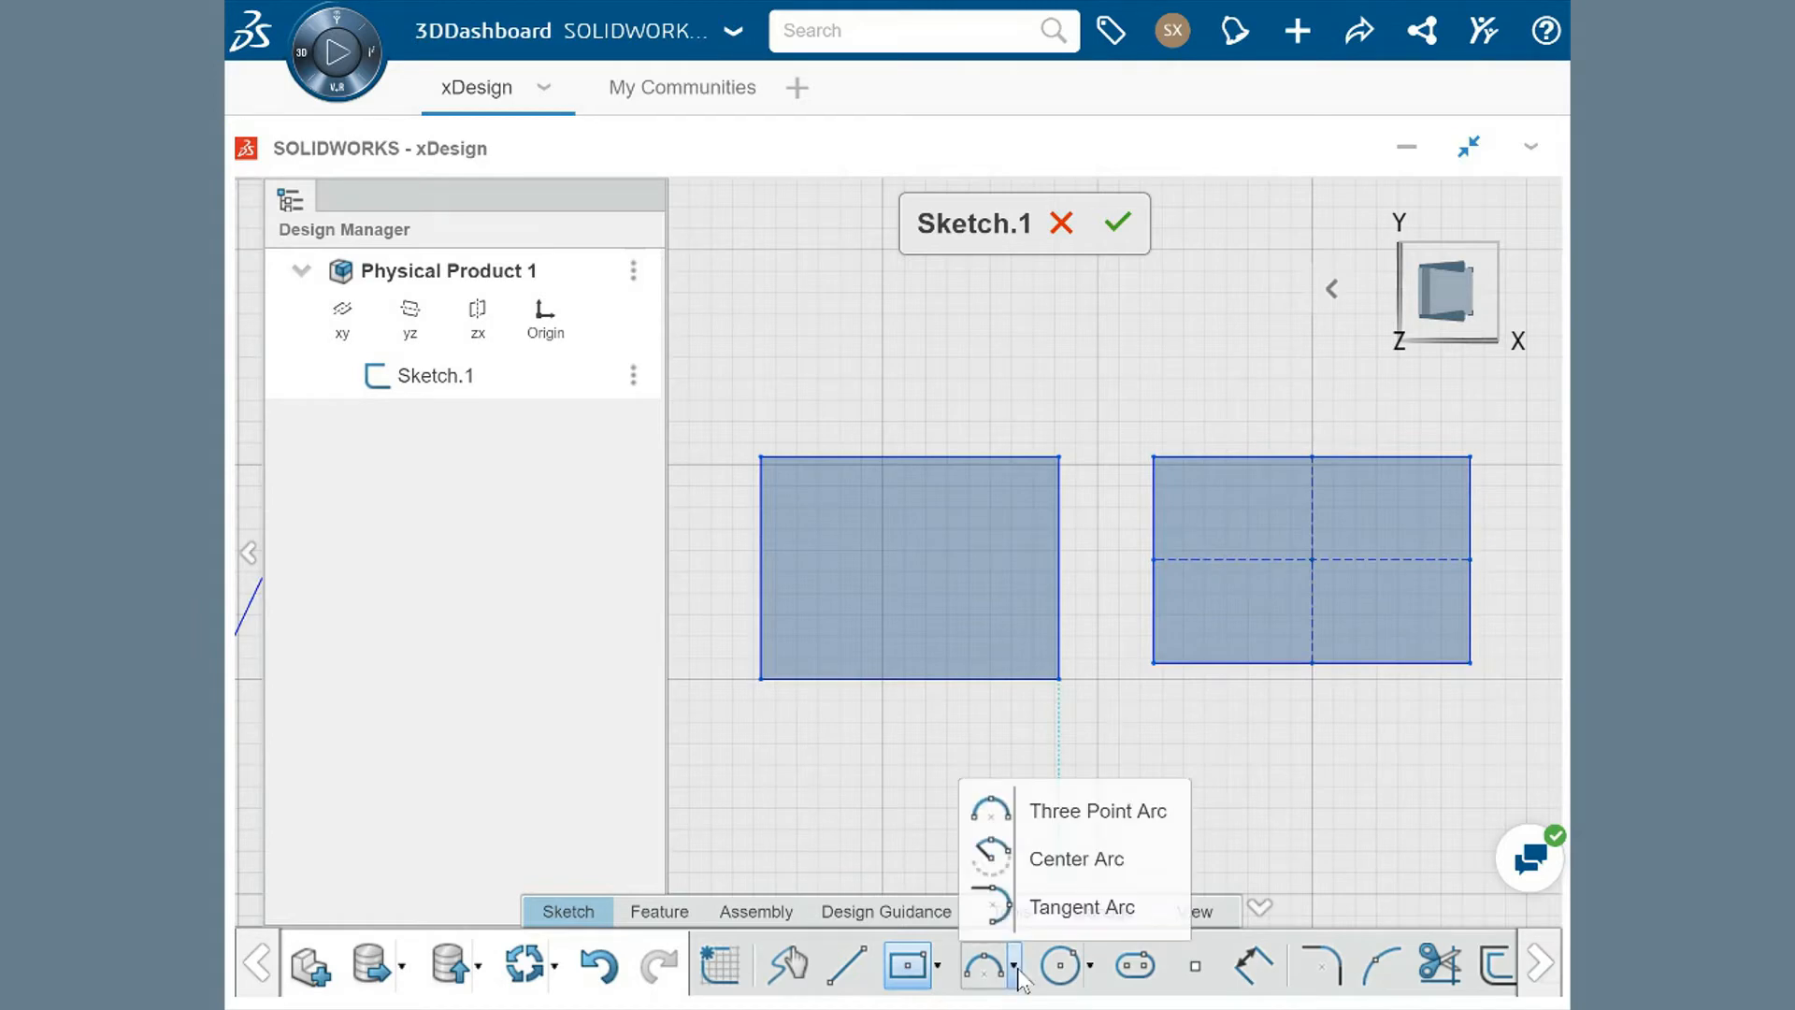
{"action": "left_click", "coordinate": [1073, 831]}
{"action": "middle_click_drag", "start_coordinate": [781, 774], "coordinate": [1428, 793]}
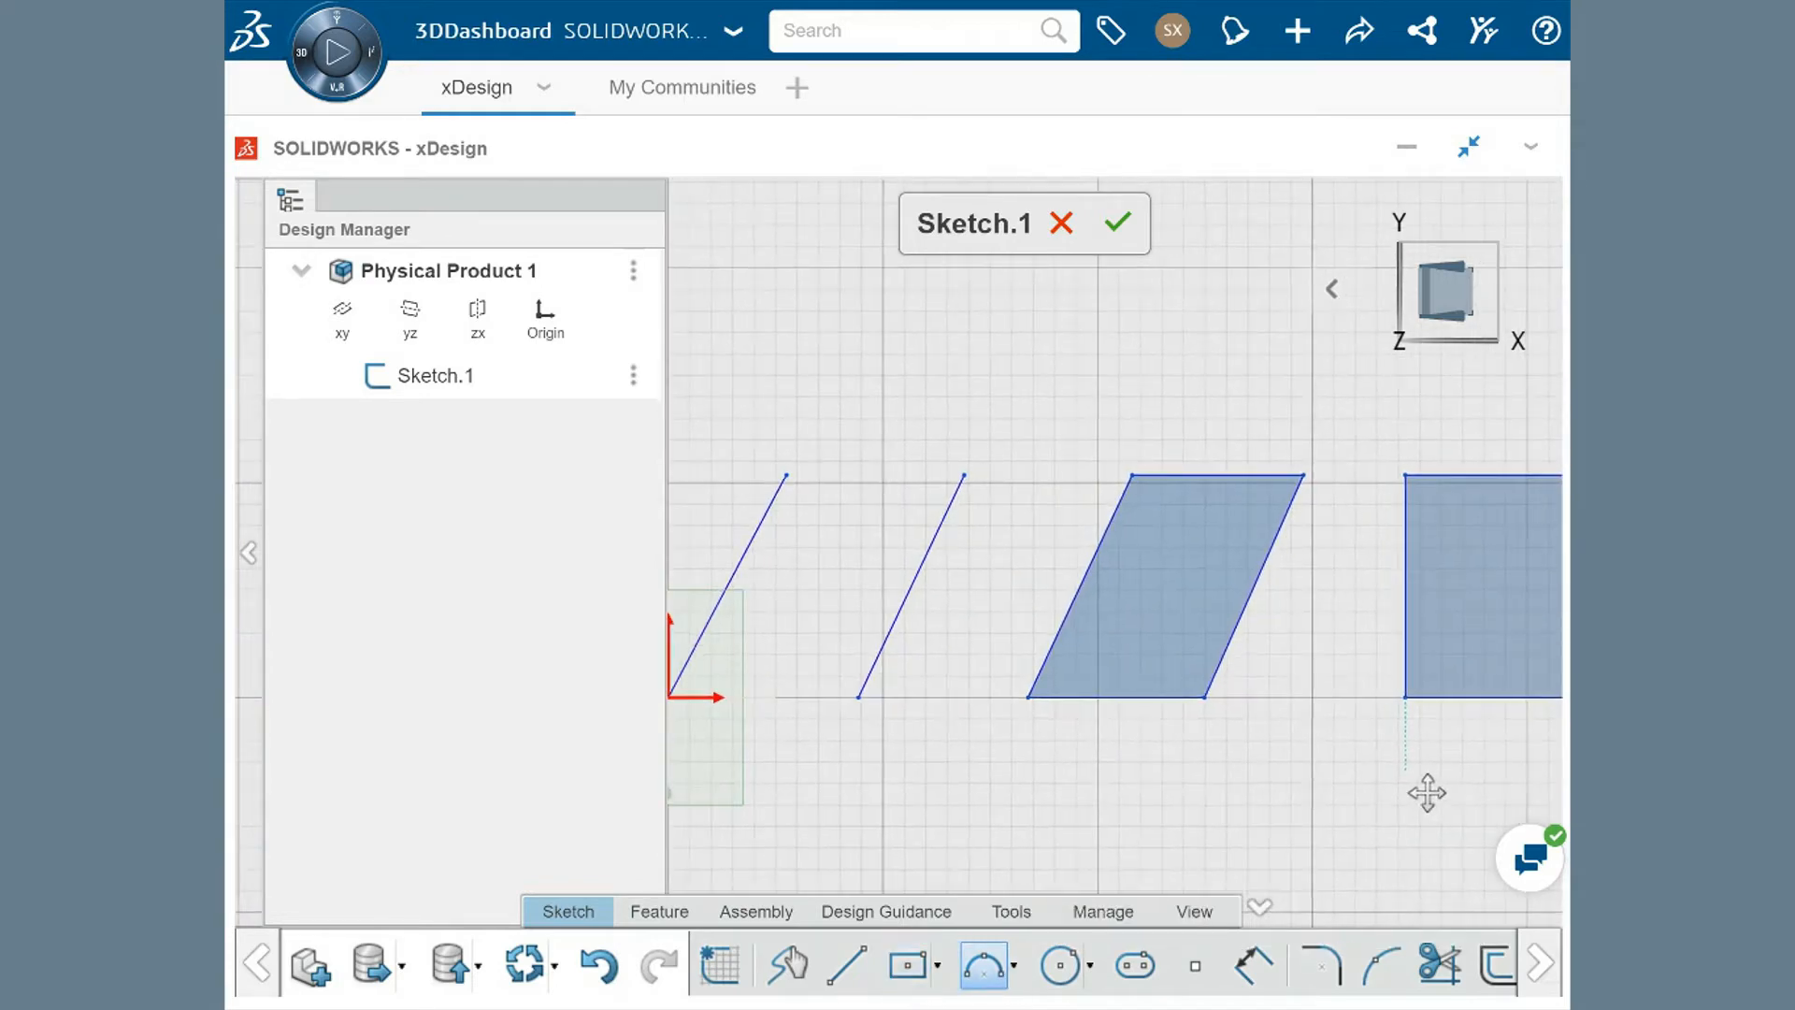
{"action": "left_click", "coordinate": [789, 474]}
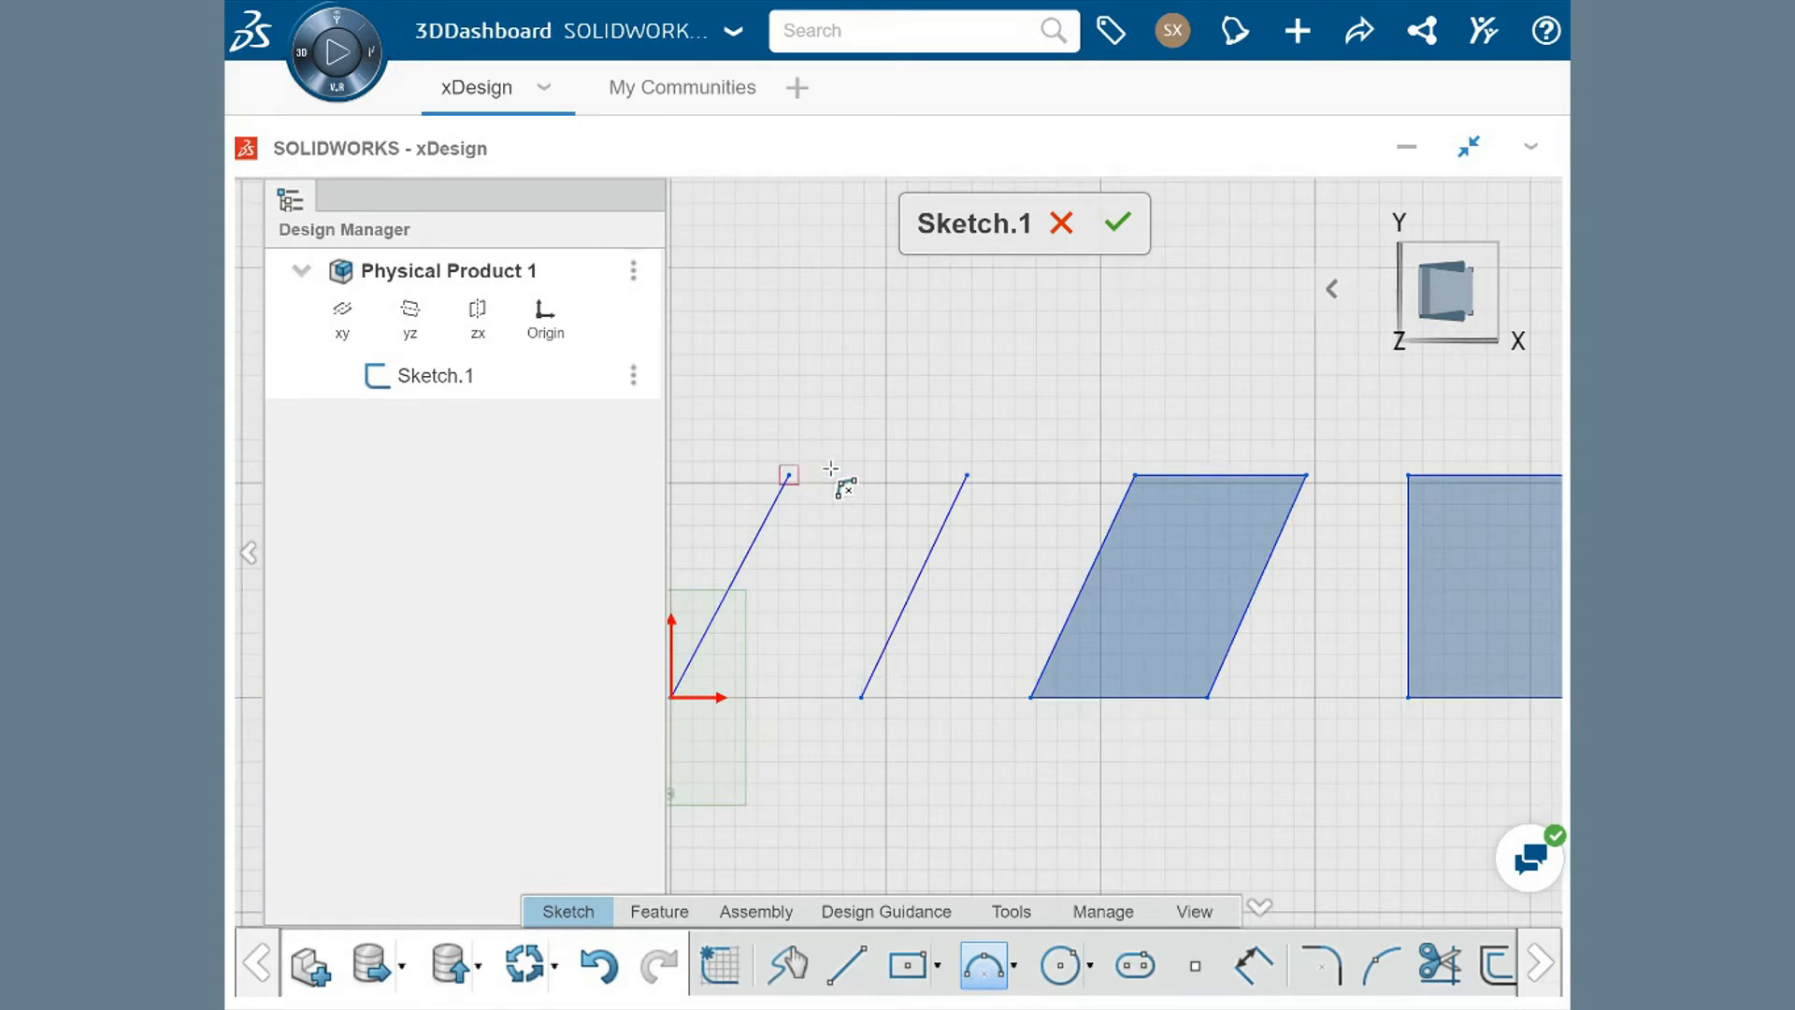
{"action": "left_click", "coordinate": [967, 474]}
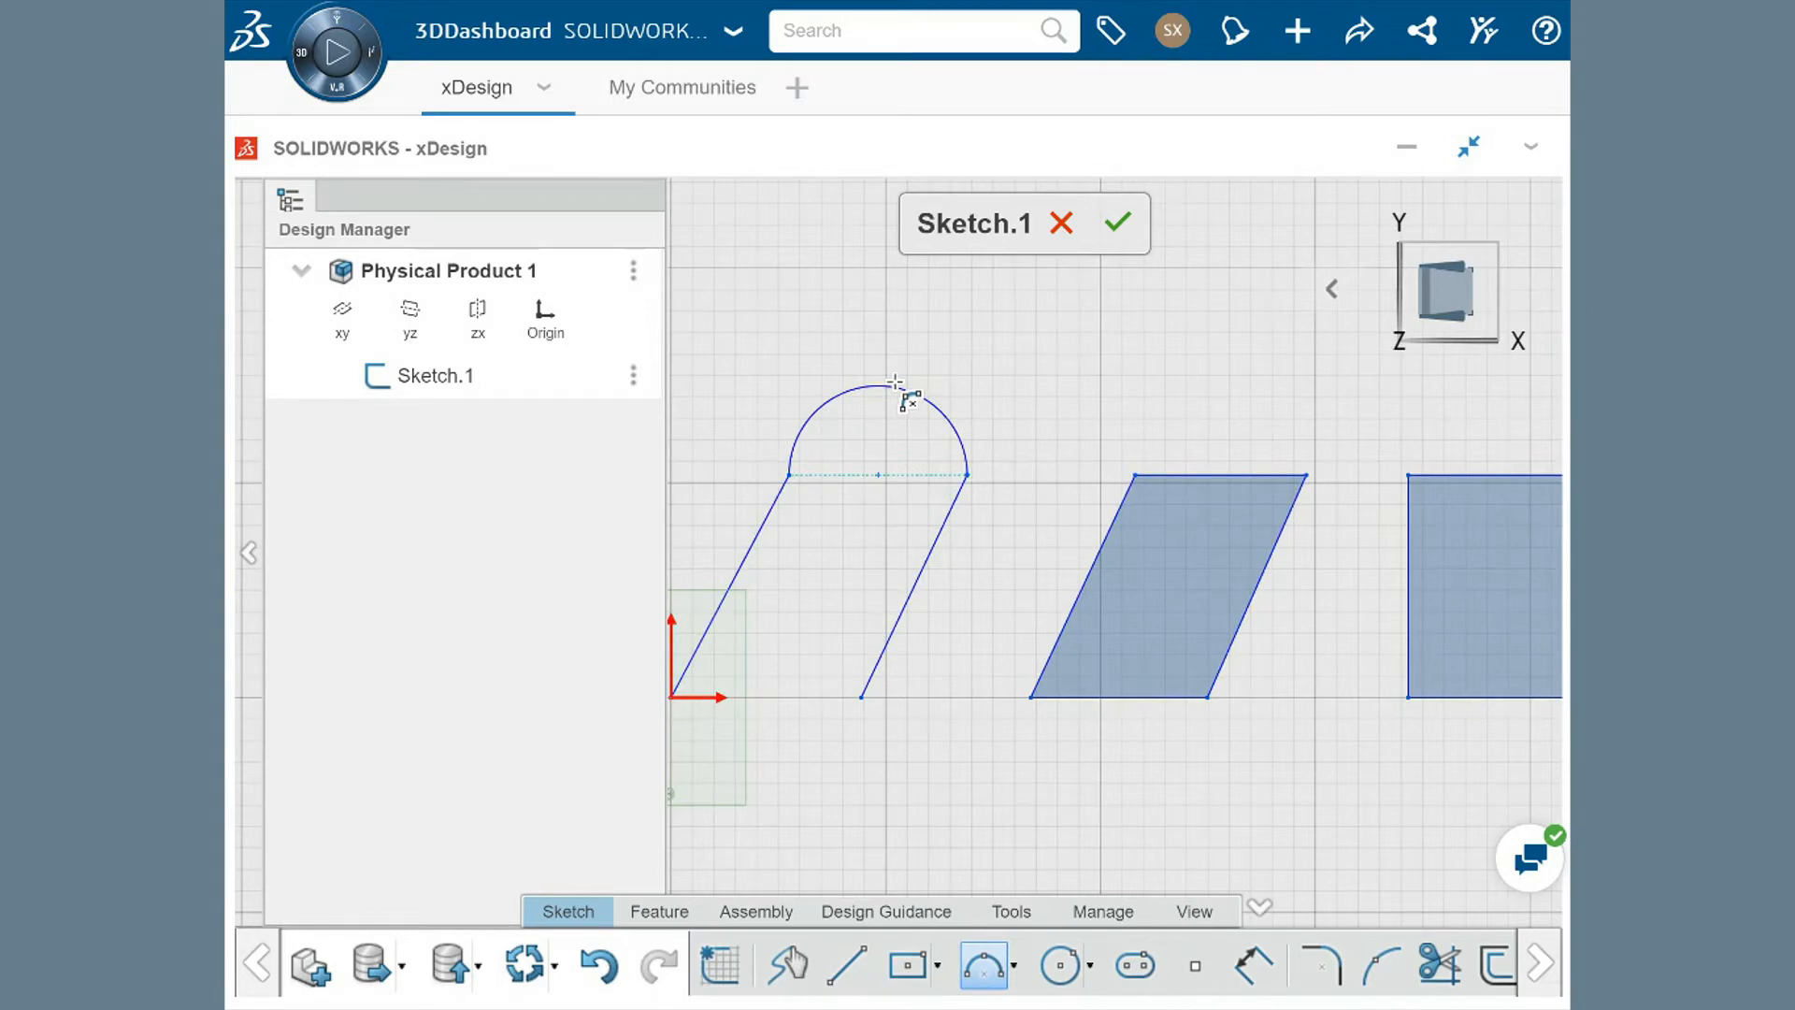
{"action": "left_click", "coordinate": [910, 443]}
{"action": "left_click", "coordinate": [902, 392]}
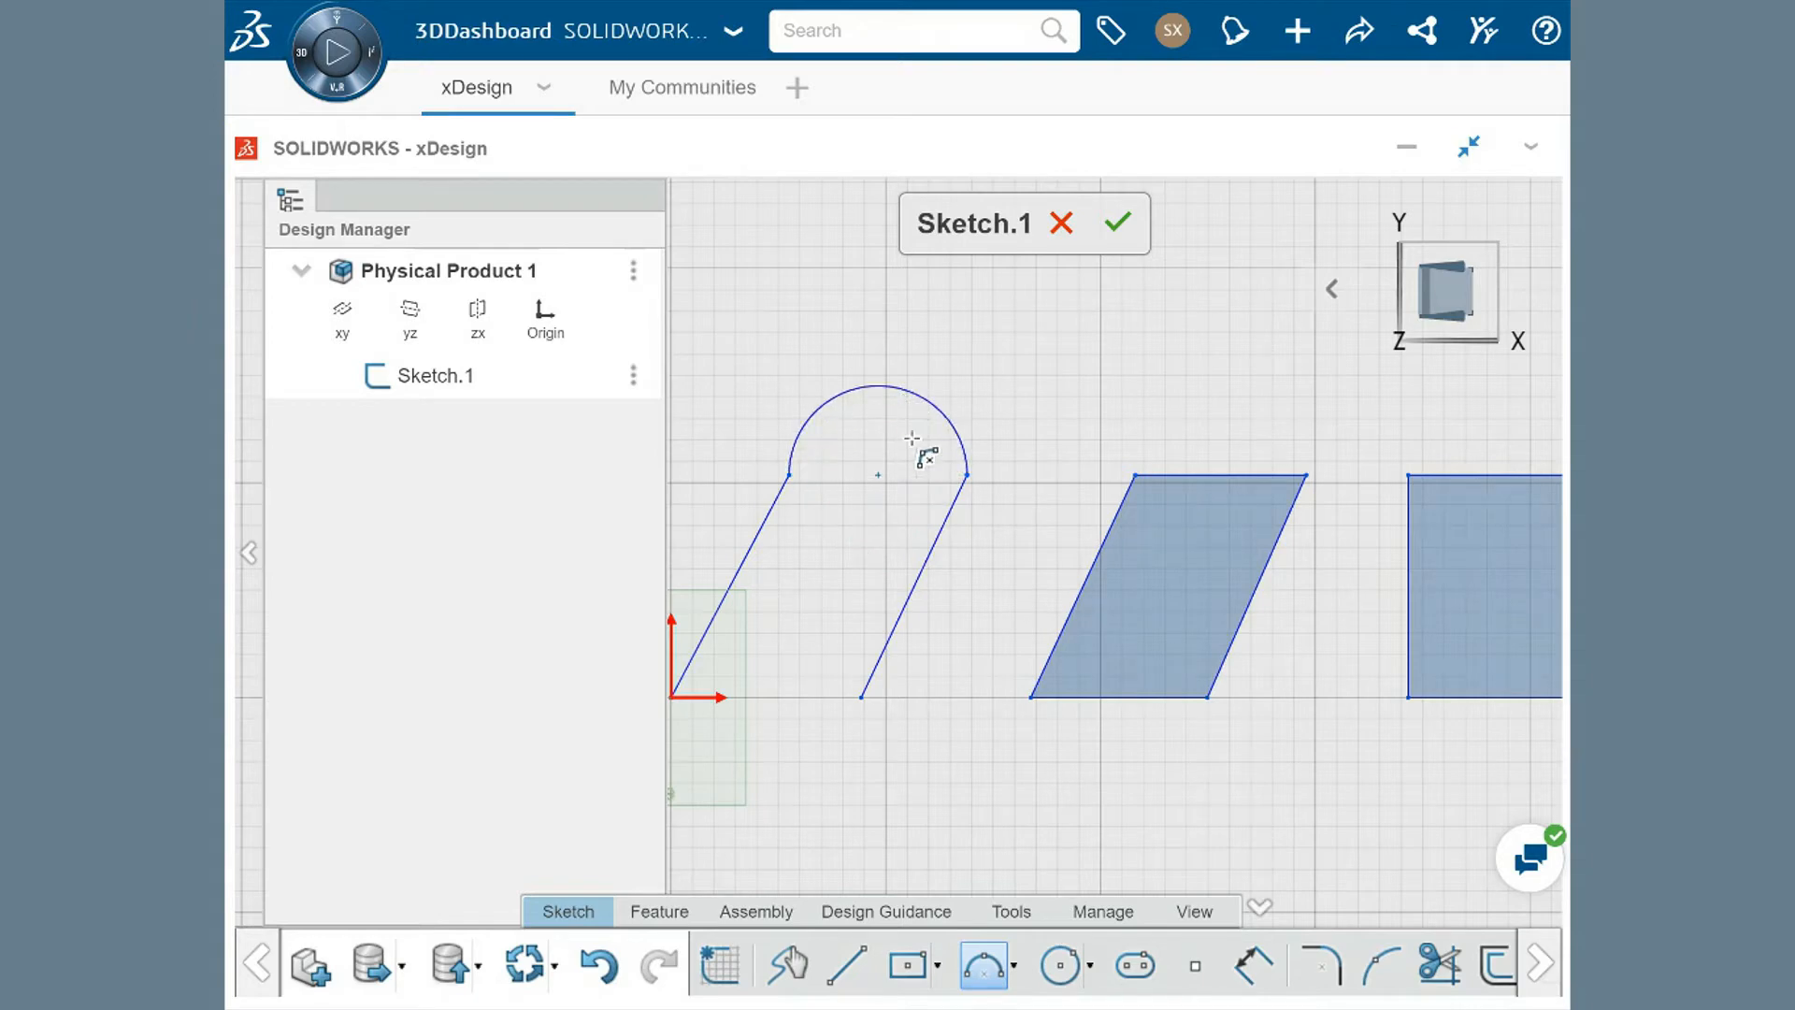
Draw a center arc about the center rectangle's midpoint, spanning between its two upper corners.
{"action": "left_click", "coordinate": [1013, 973]}
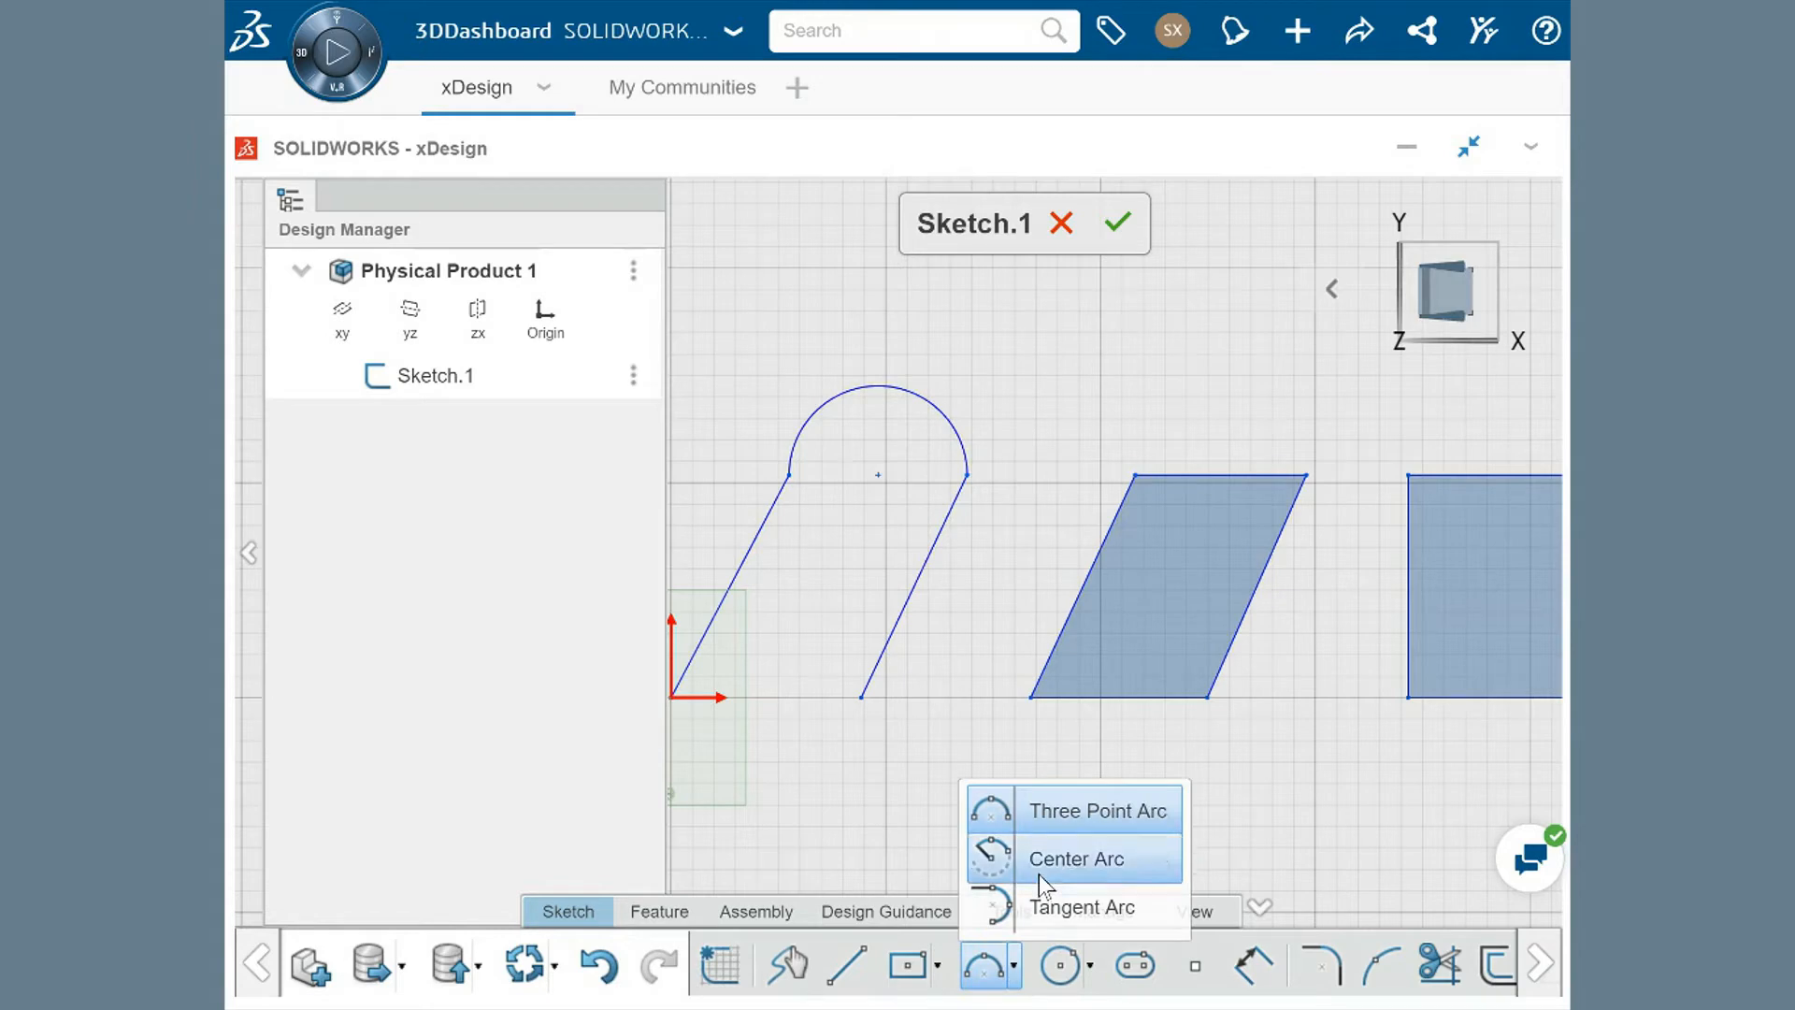
{"action": "left_click", "coordinate": [1075, 858]}
{"action": "mouse_move", "coordinate": [1473, 728]}
{"action": "middle_mouse_down"}
{"action": "mouse_move", "coordinate": [1126, 775]}
{"action": "mouse_move", "coordinate": [826, 778]}
{"action": "middle_mouse_up"}
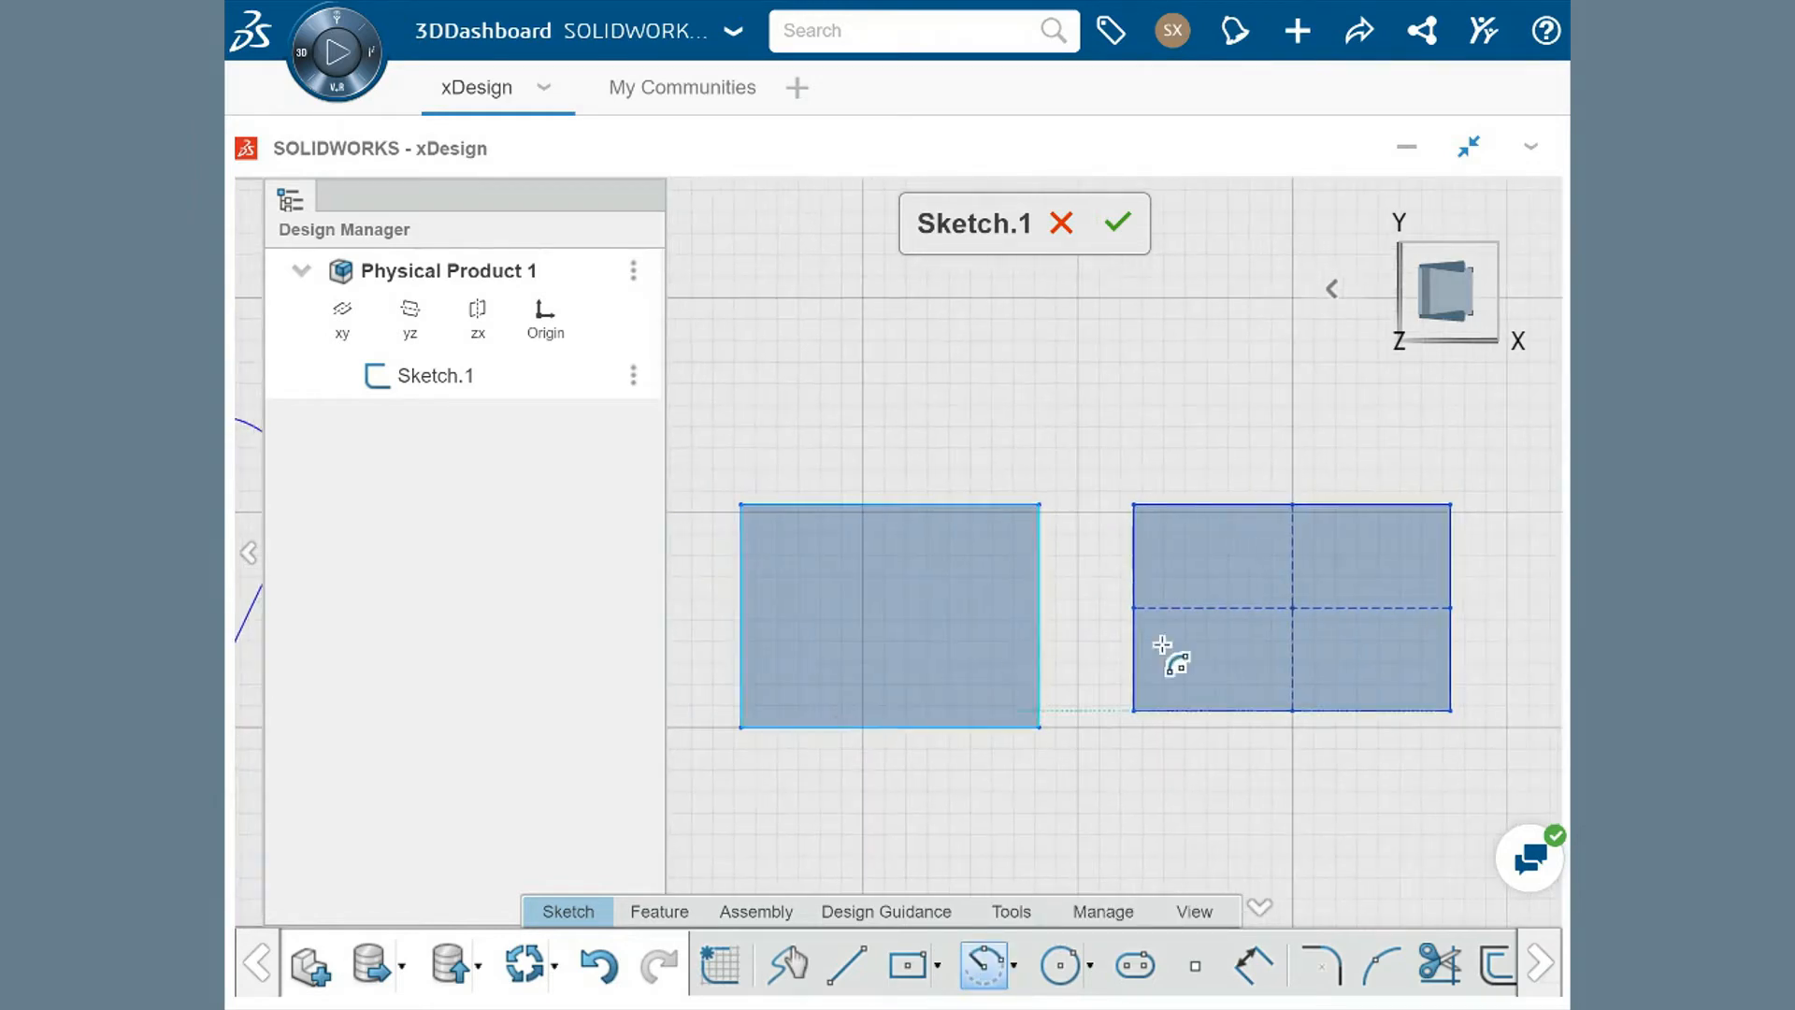
{"action": "left_click", "coordinate": [1272, 594]}
{"action": "left_click", "coordinate": [1134, 503]}
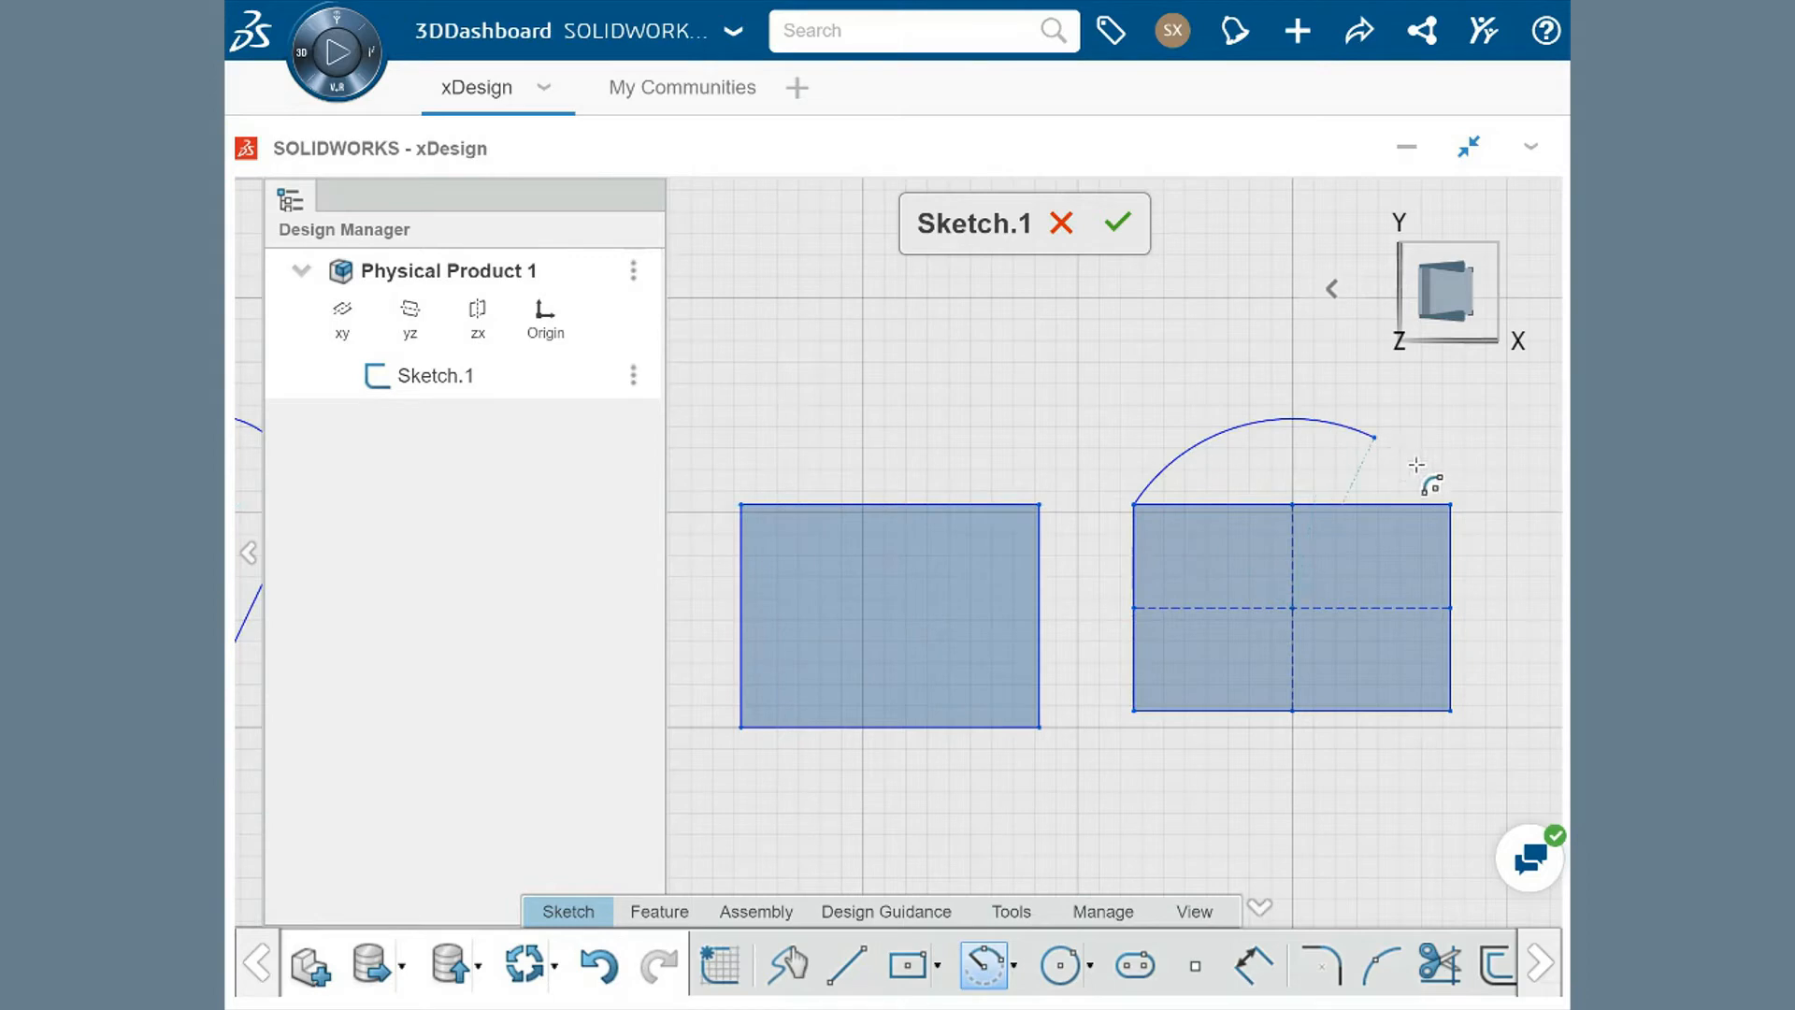
{"action": "left_click", "coordinate": [1450, 505]}
Close the two-line profile with a tangent arc from the second slanted line's lower endpoint to the origin.
{"action": "left_click", "coordinate": [1014, 972]}
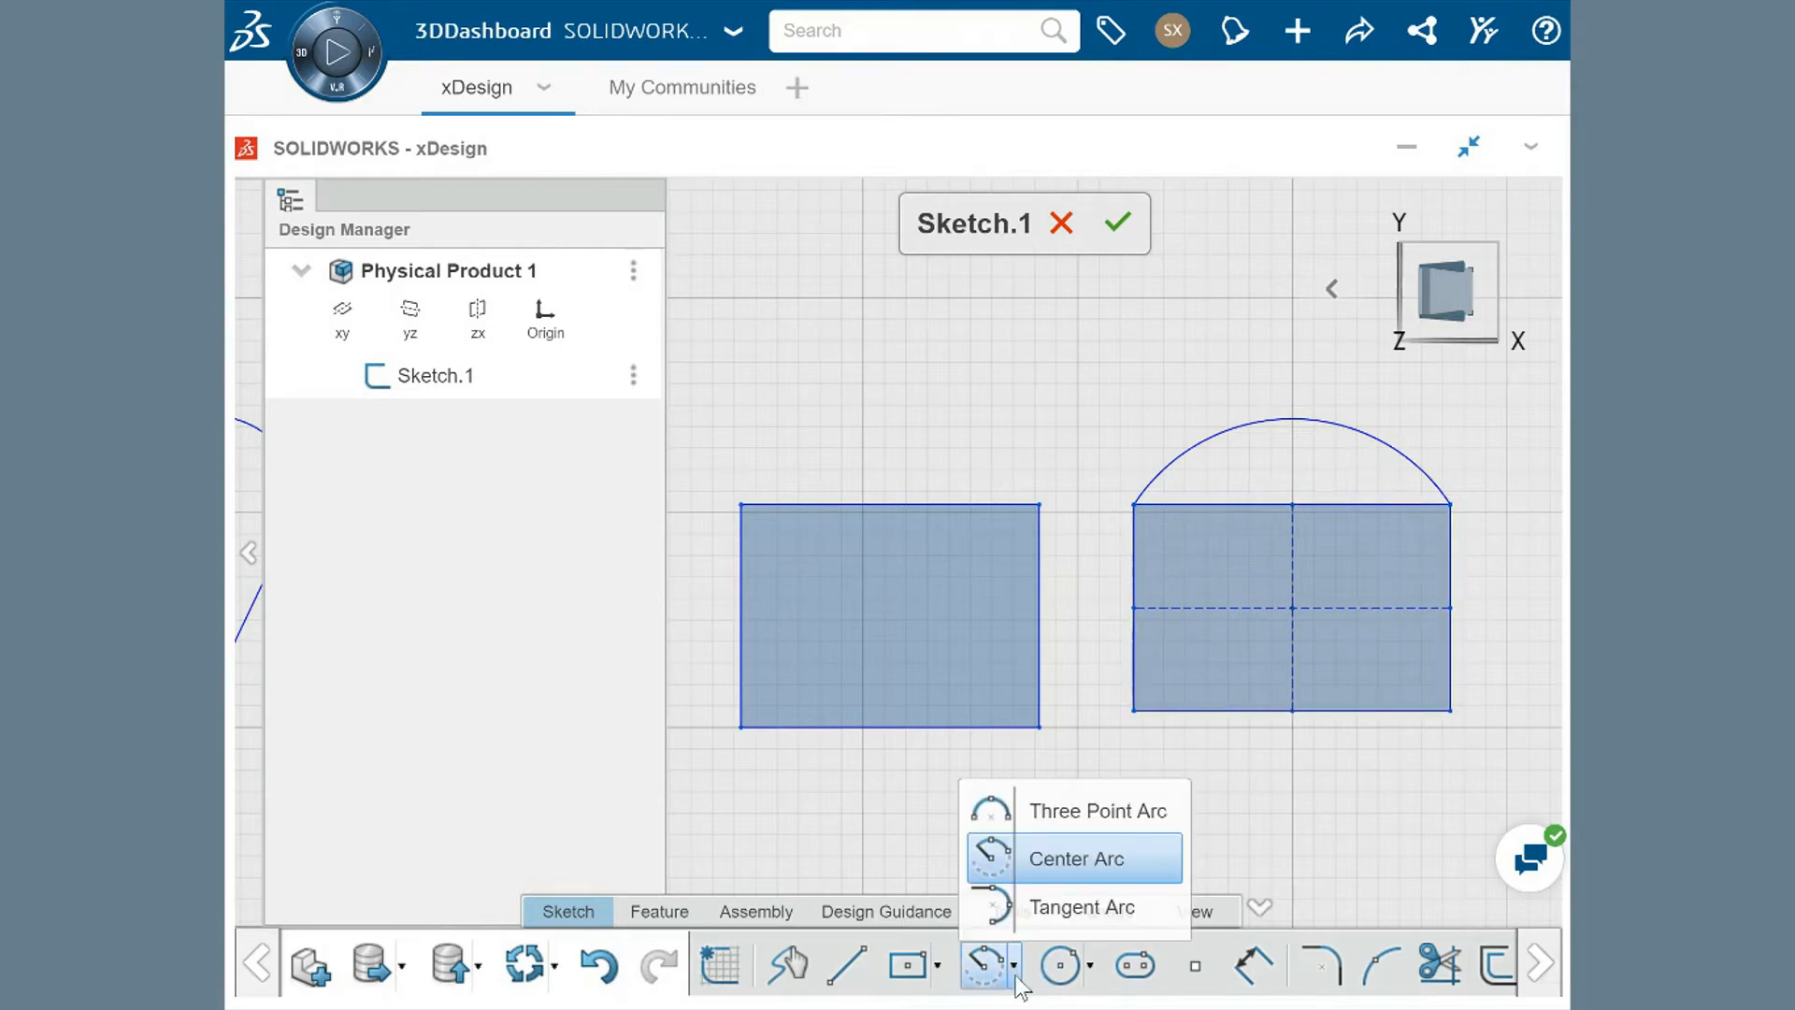
{"action": "left_click", "coordinate": [1061, 920]}
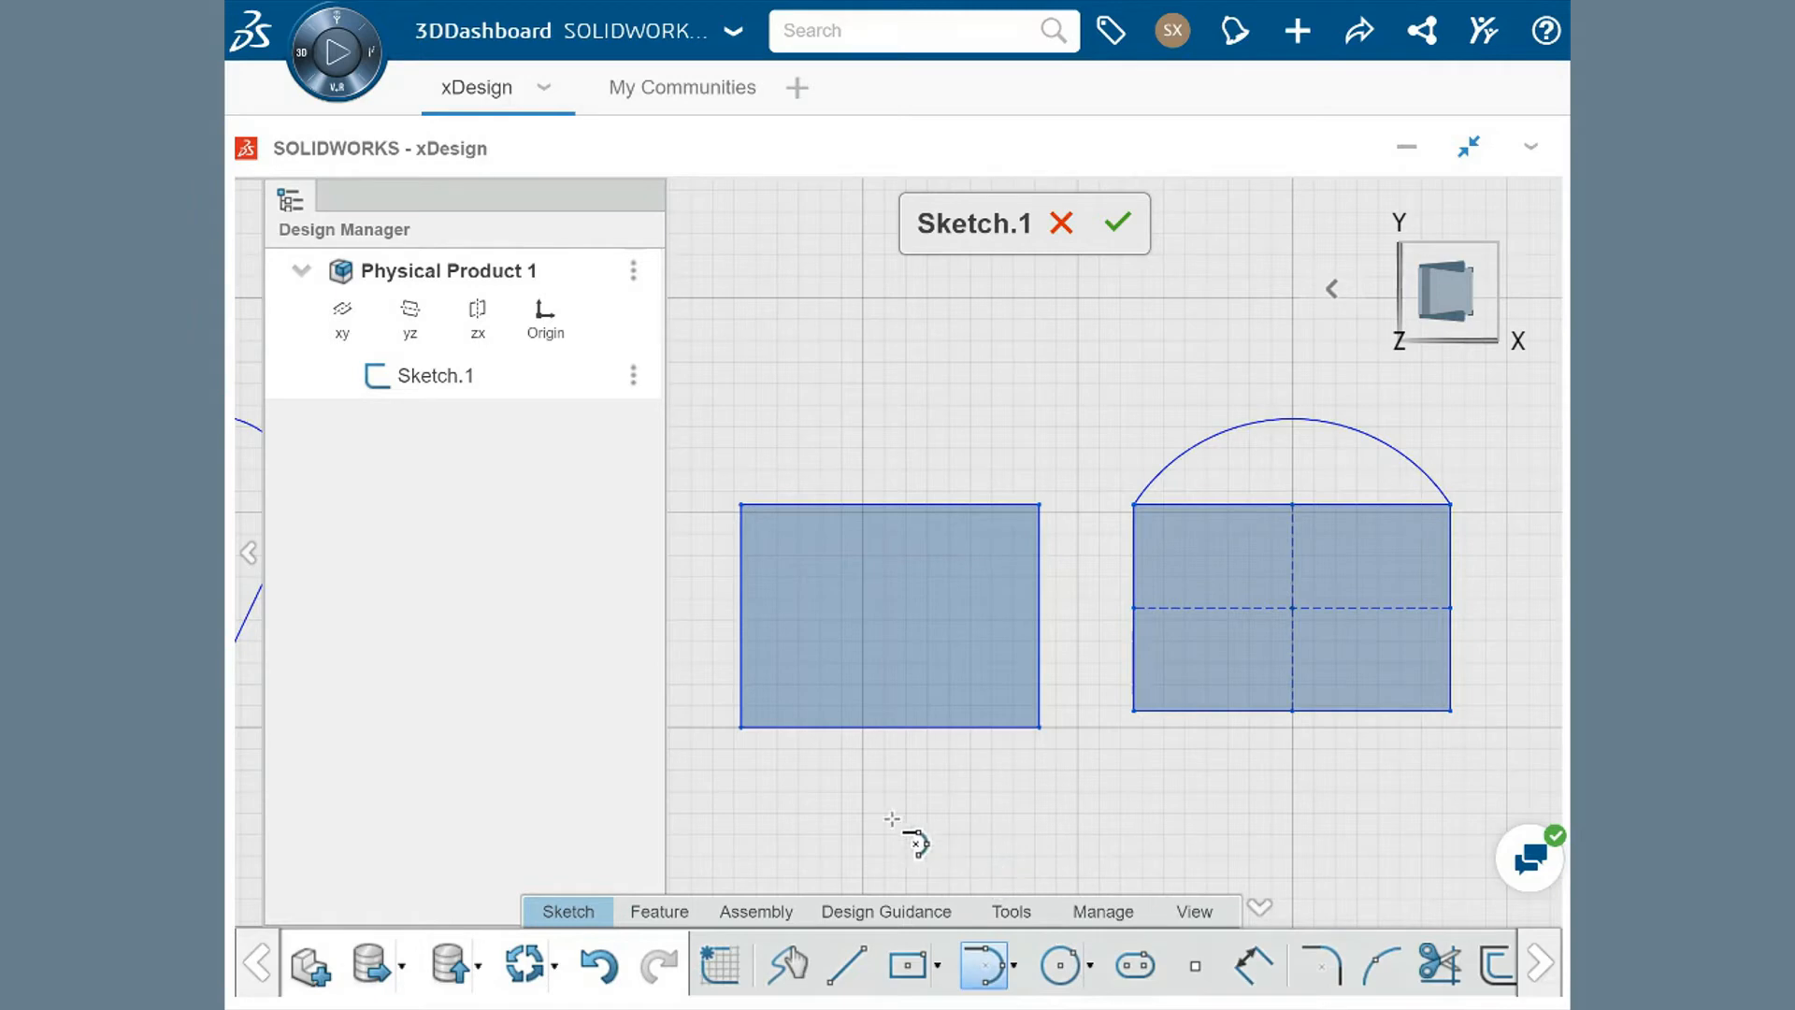
{"action": "middle_click_drag", "start_coordinate": [795, 796], "coordinate": [1479, 786]}
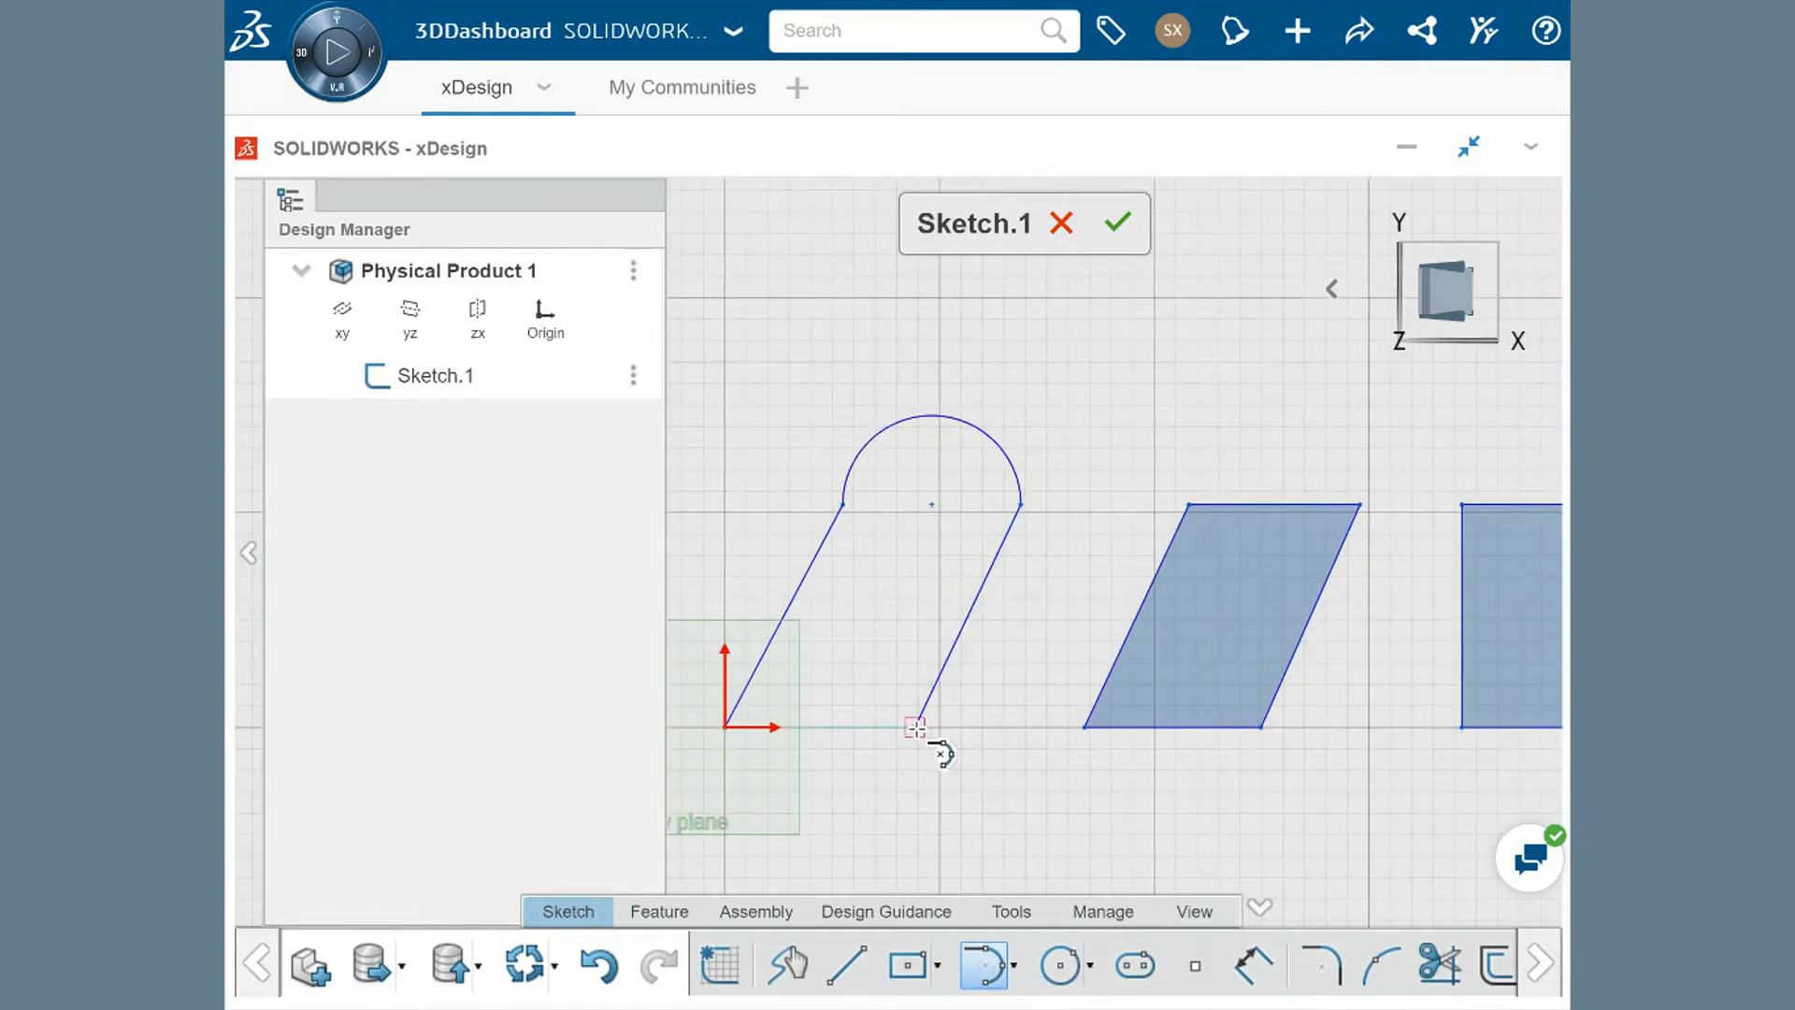
{"action": "left_click", "coordinate": [916, 726]}
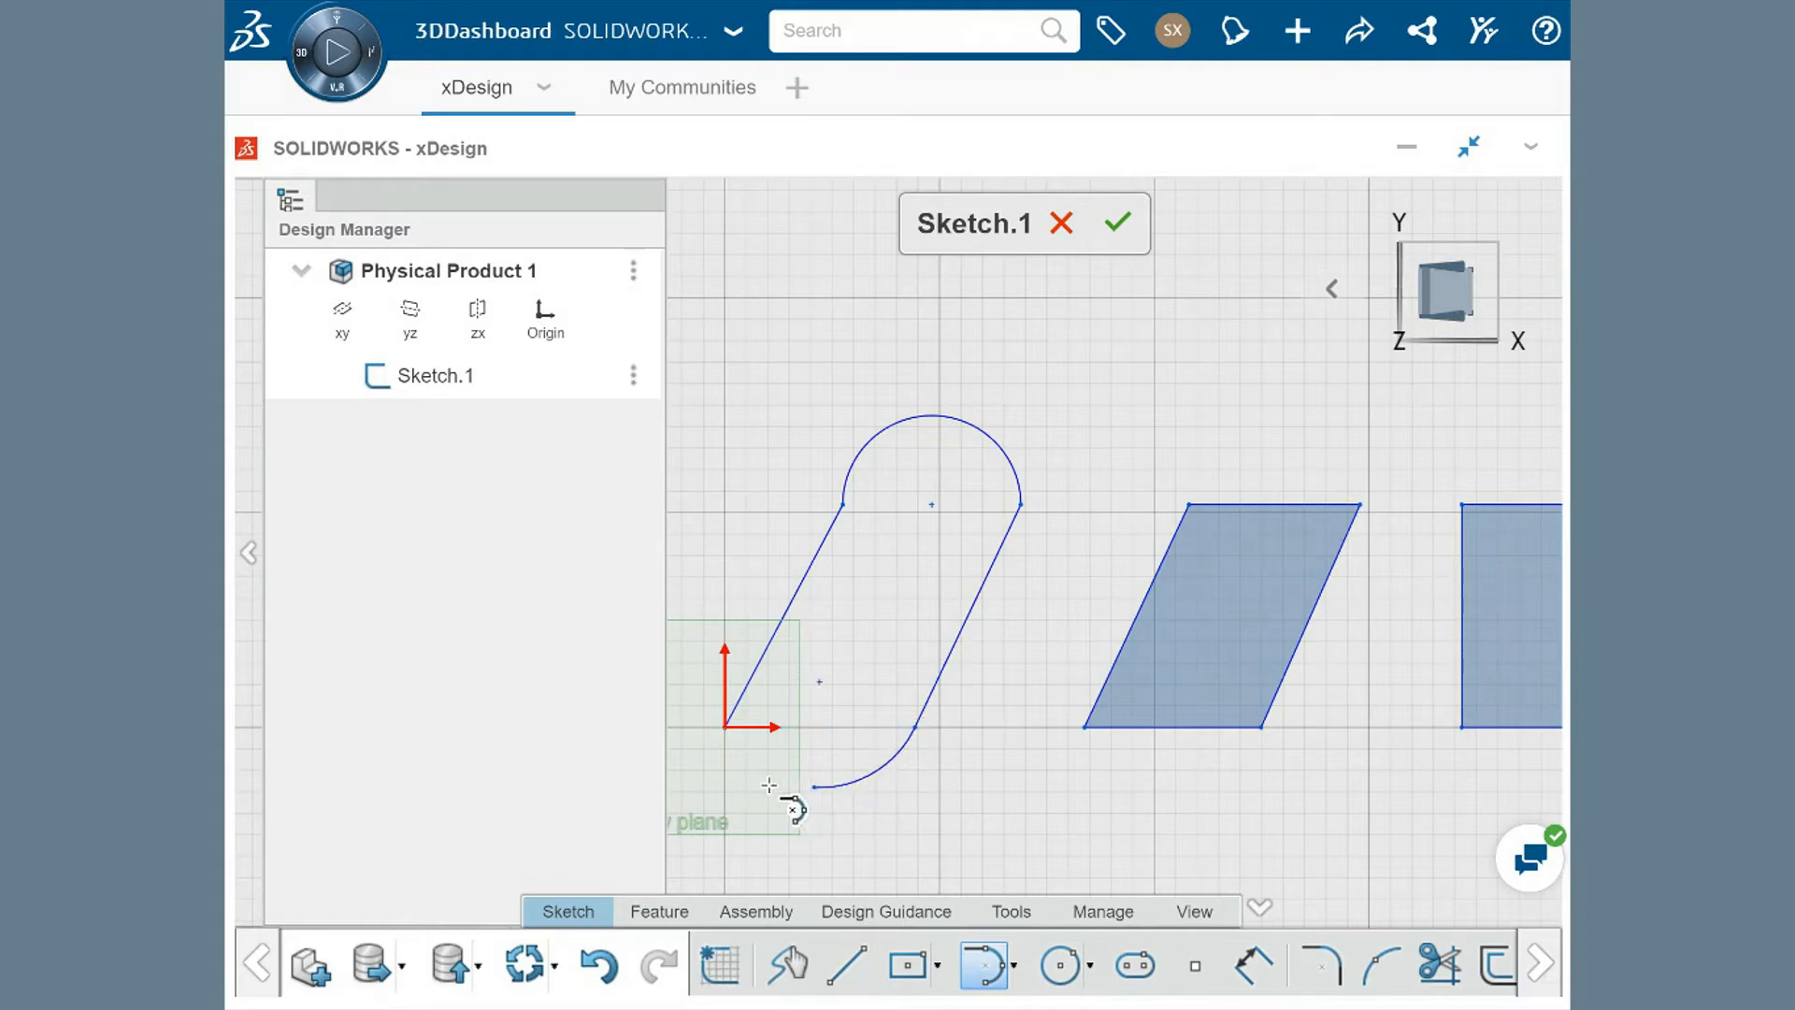
{"action": "left_click", "coordinate": [723, 727]}
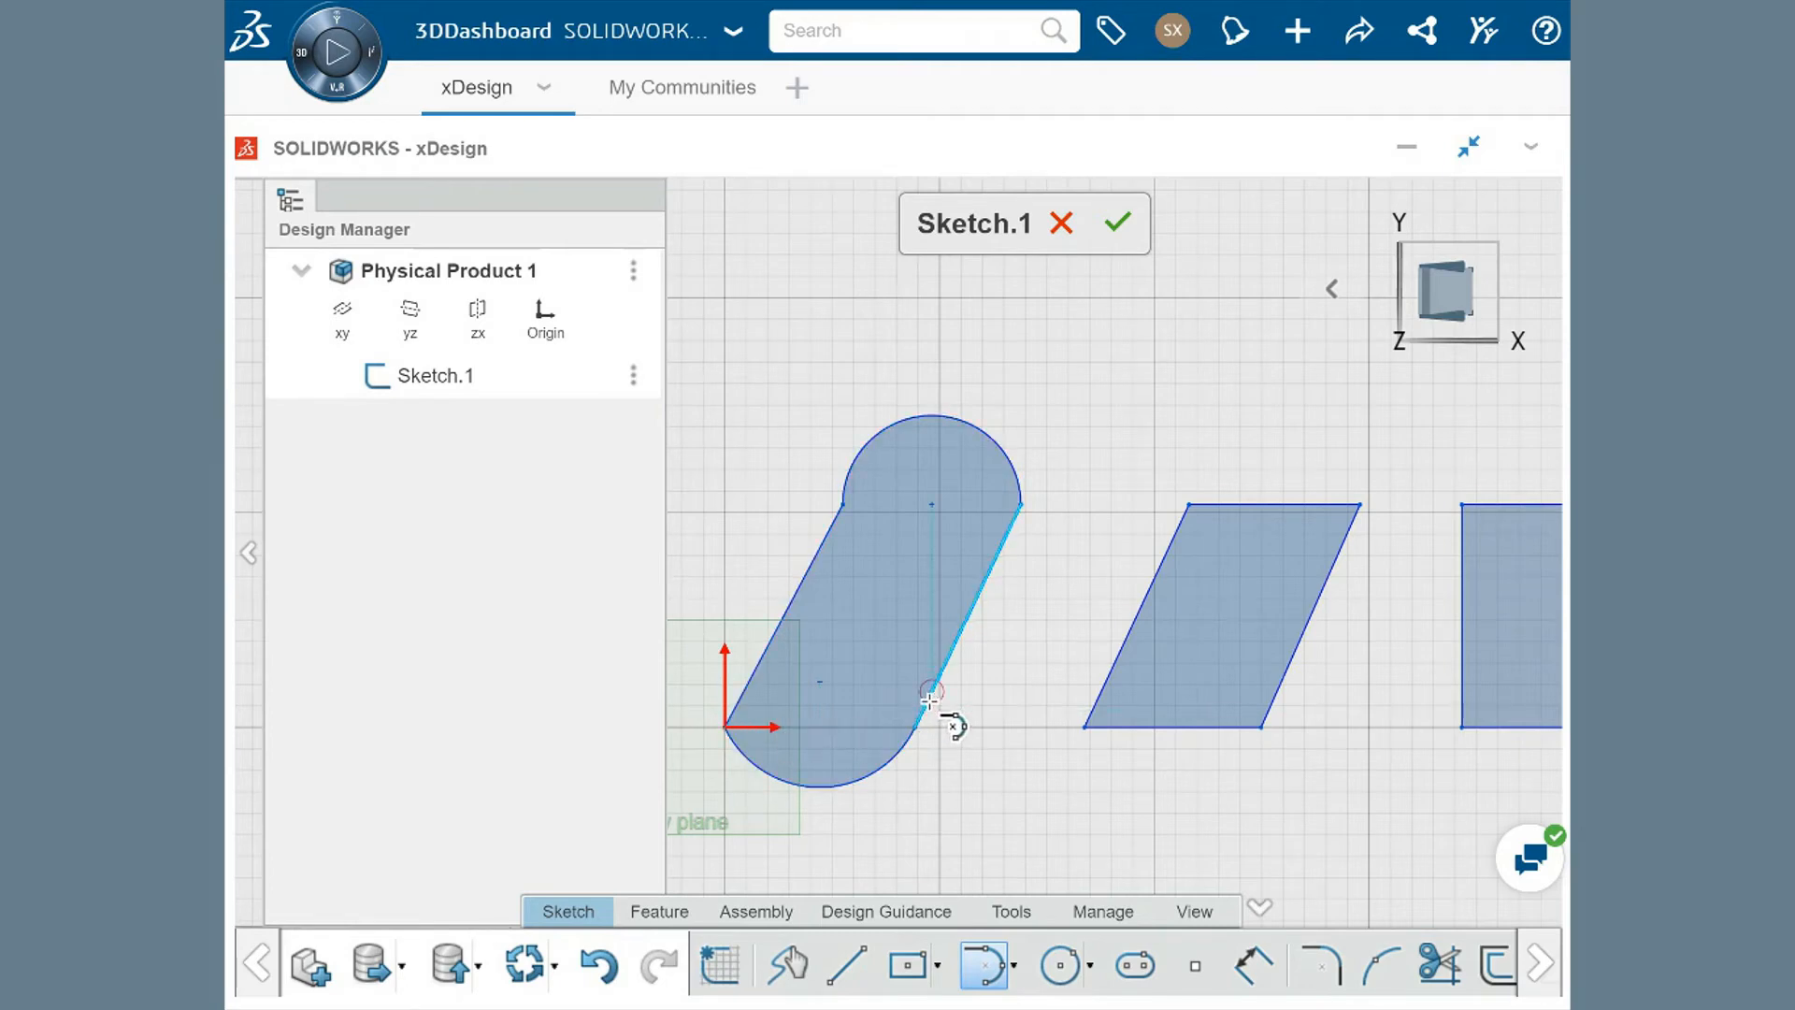
Draw a center circle in the empty area below the parallelogram.
{"action": "left_click", "coordinate": [1092, 968]}
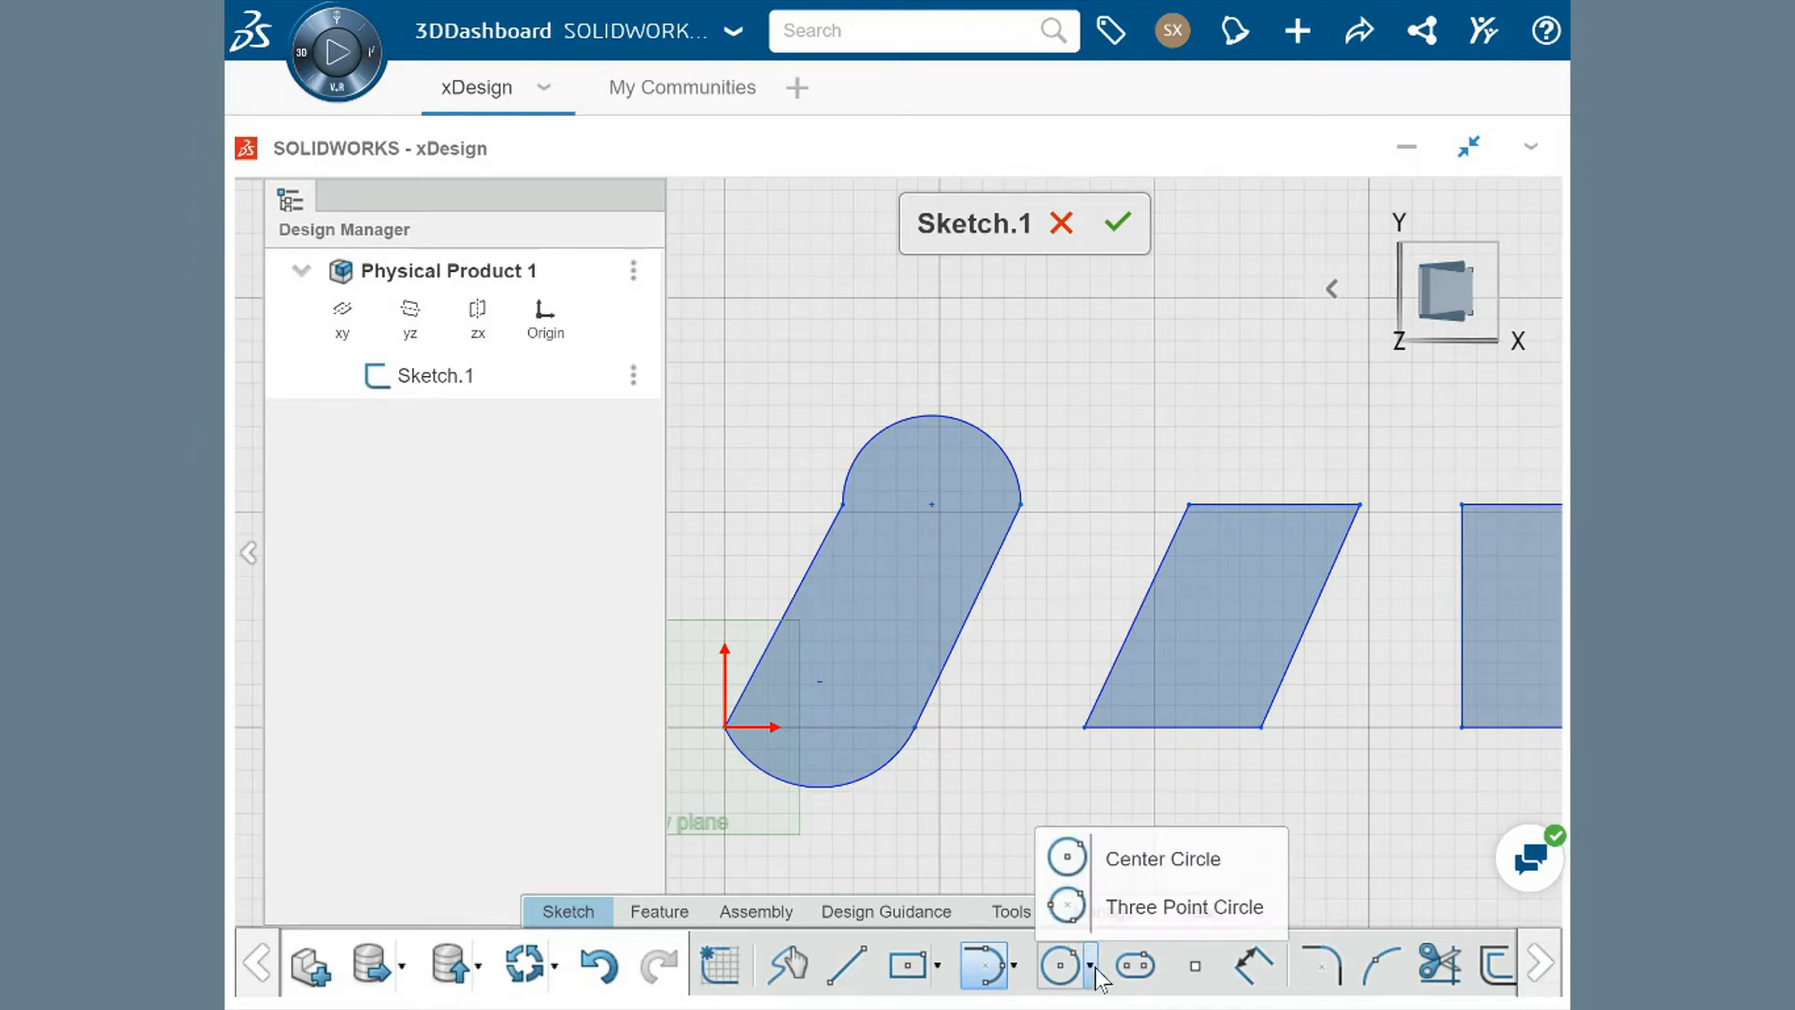
{"action": "left_click", "coordinate": [1133, 874]}
{"action": "middle_click_drag", "start_coordinate": [1053, 770], "coordinate": [922, 626]}
{"action": "left_click", "coordinate": [1036, 728]}
{"action": "left_click", "coordinate": [985, 659]}
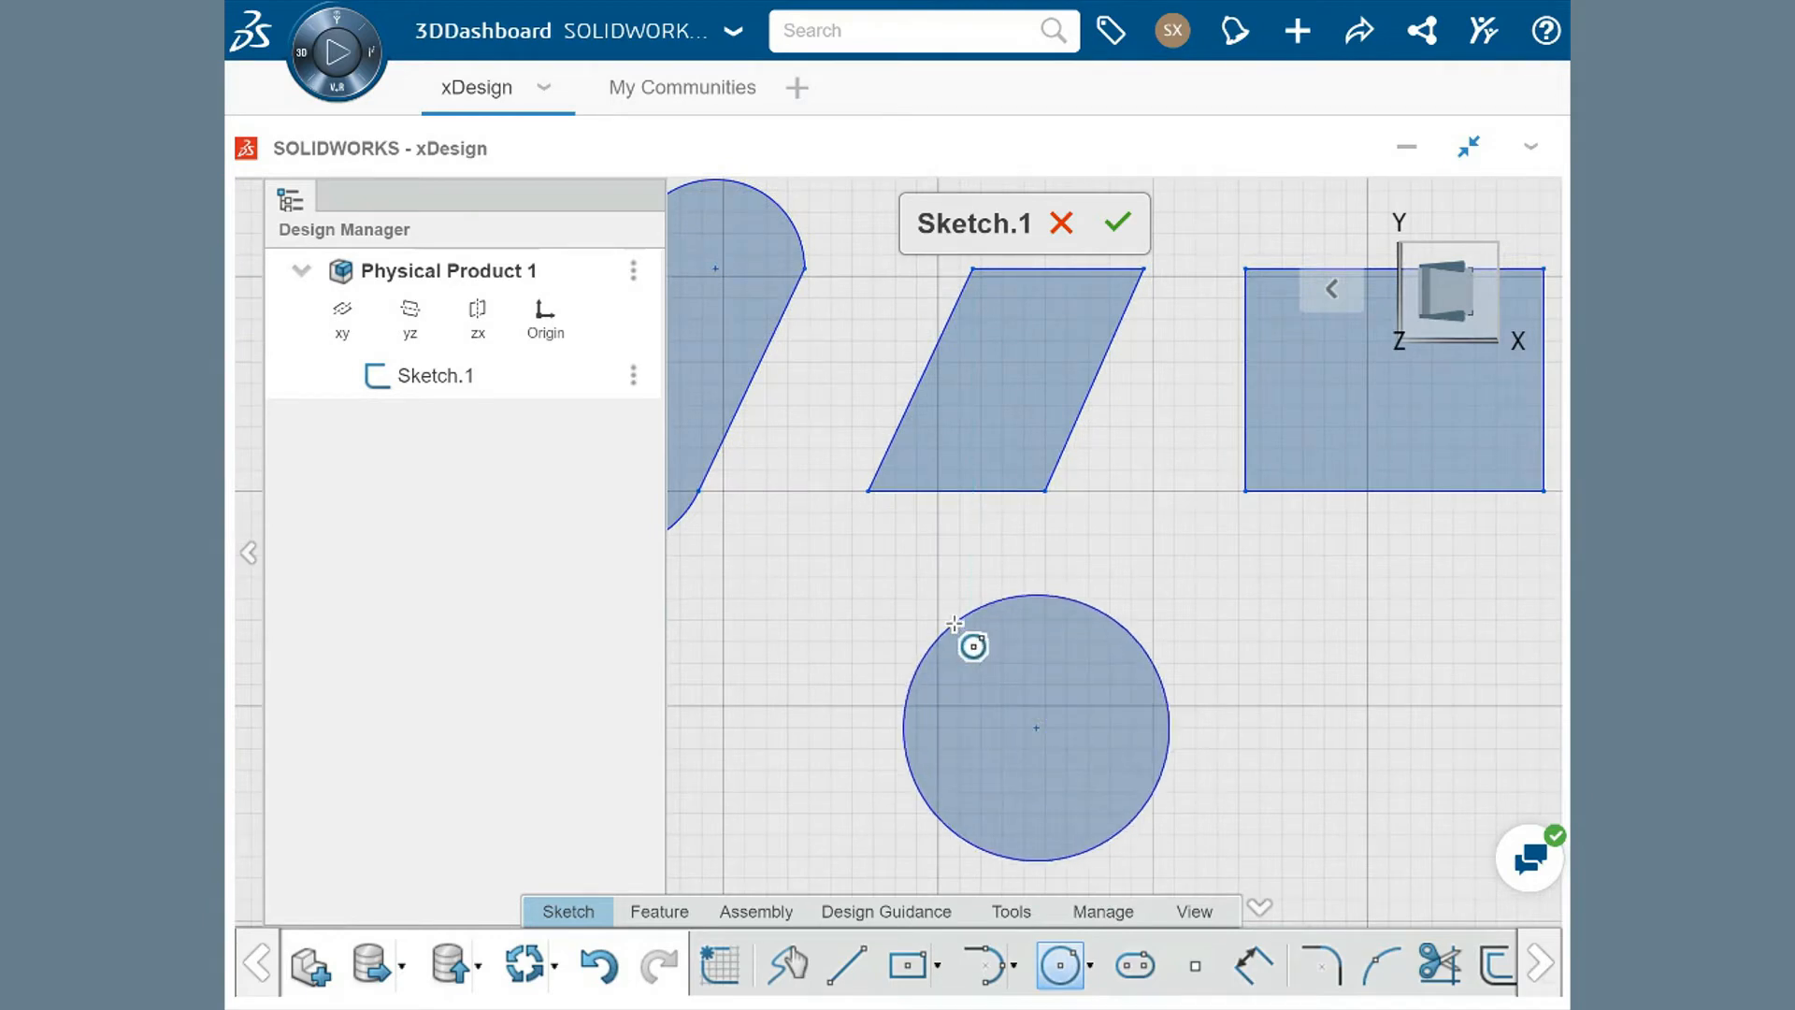
Finish the center circle, then draw a three point circle of similar size beside it, below the corner rectangle.
{"action": "left_click", "coordinate": [955, 624]}
{"action": "left_click", "coordinate": [1092, 973]}
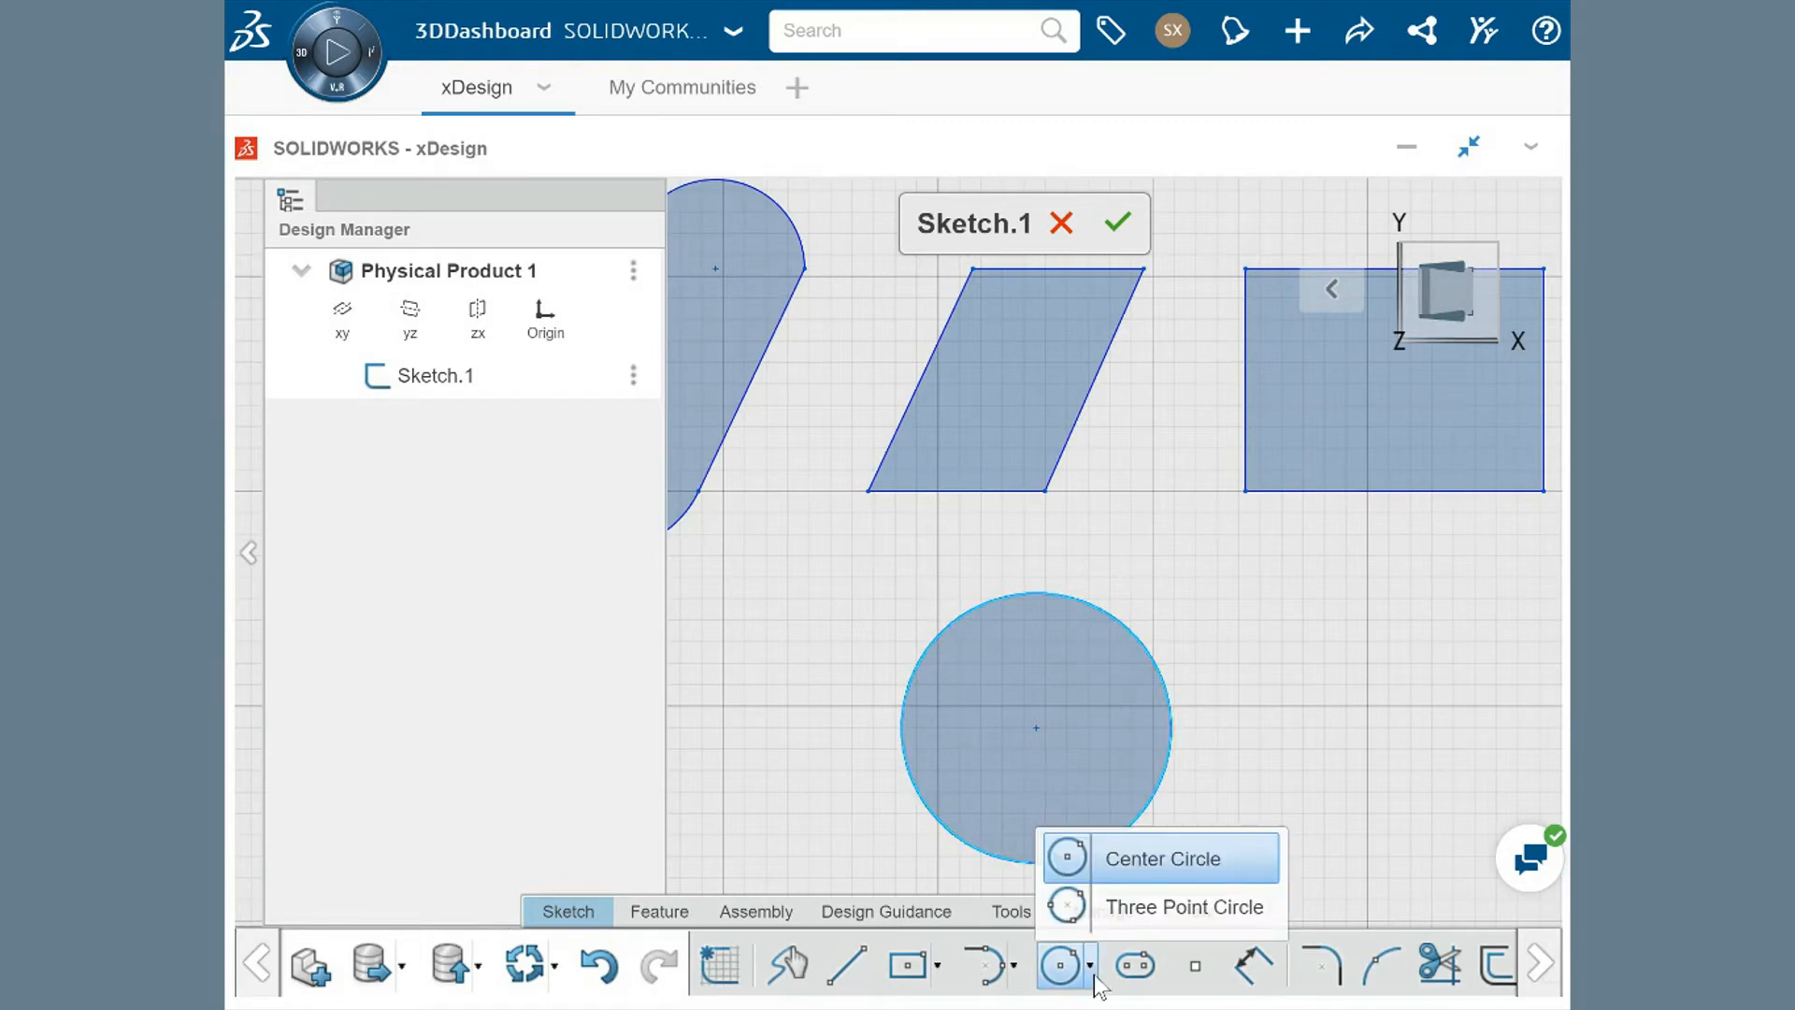
{"action": "left_click", "coordinate": [1137, 926]}
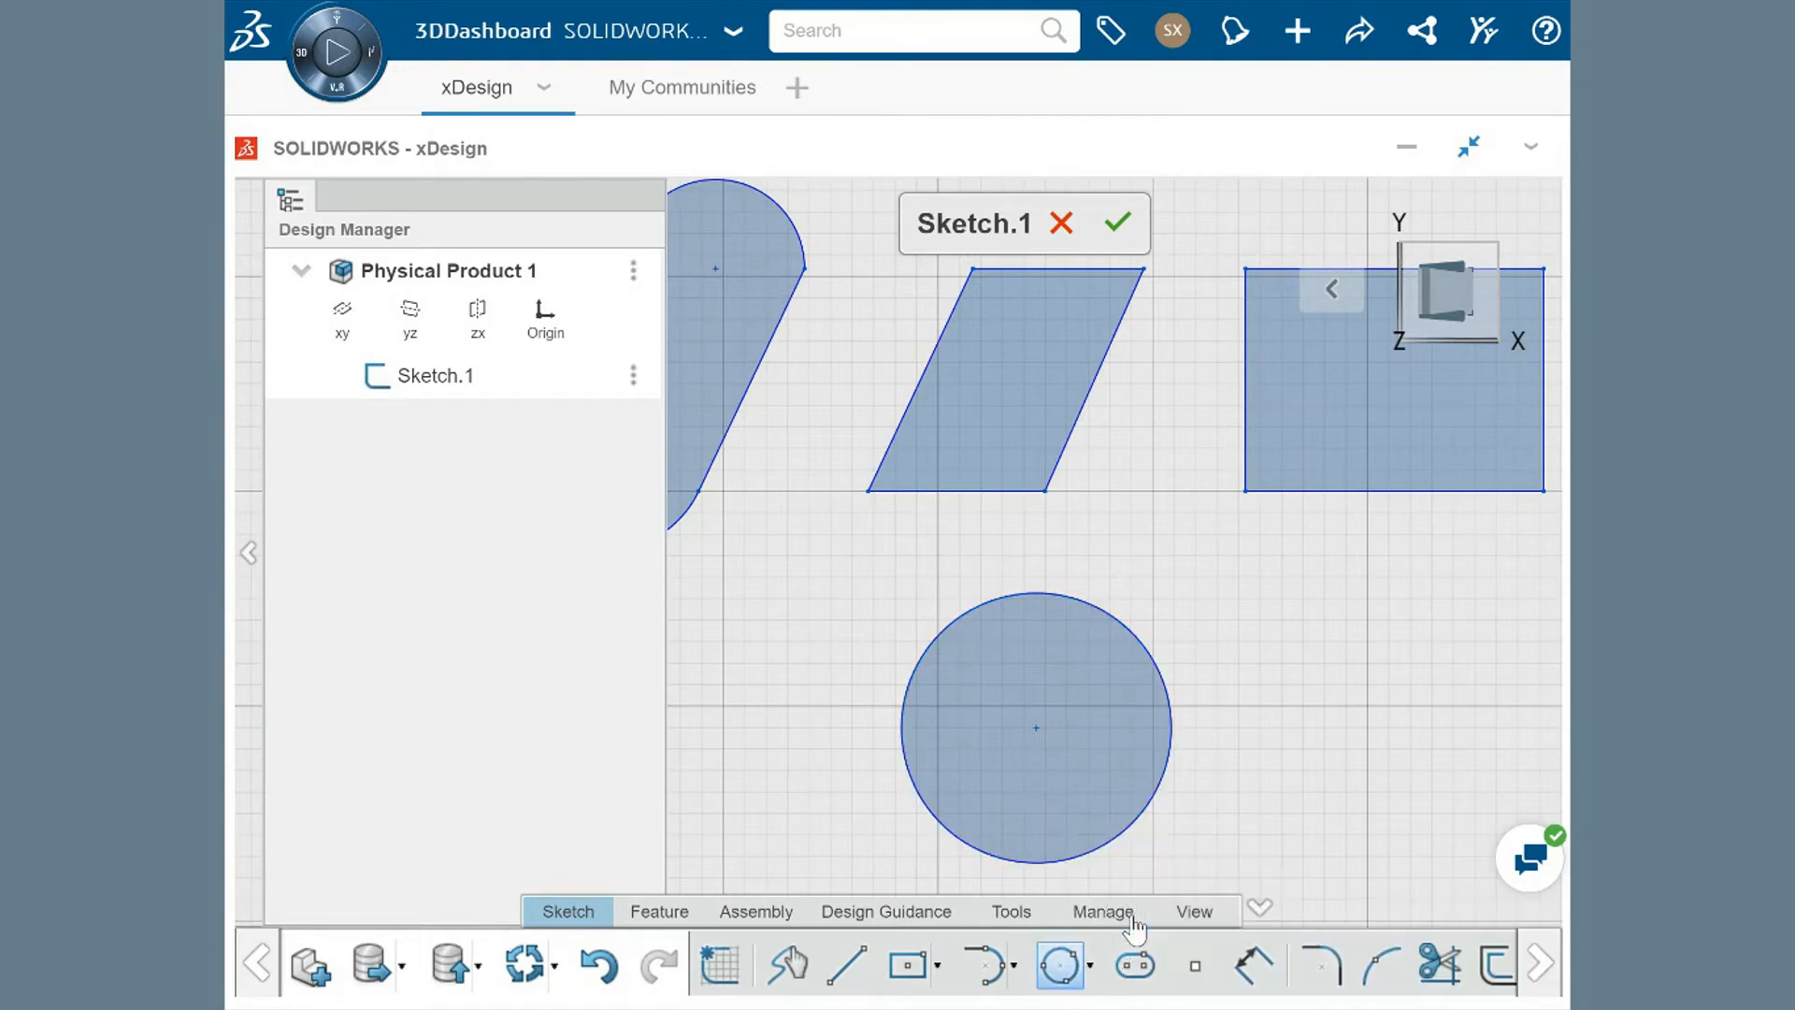
{"action": "middle_click_drag", "start_coordinate": [1370, 801], "coordinate": [1222, 732]}
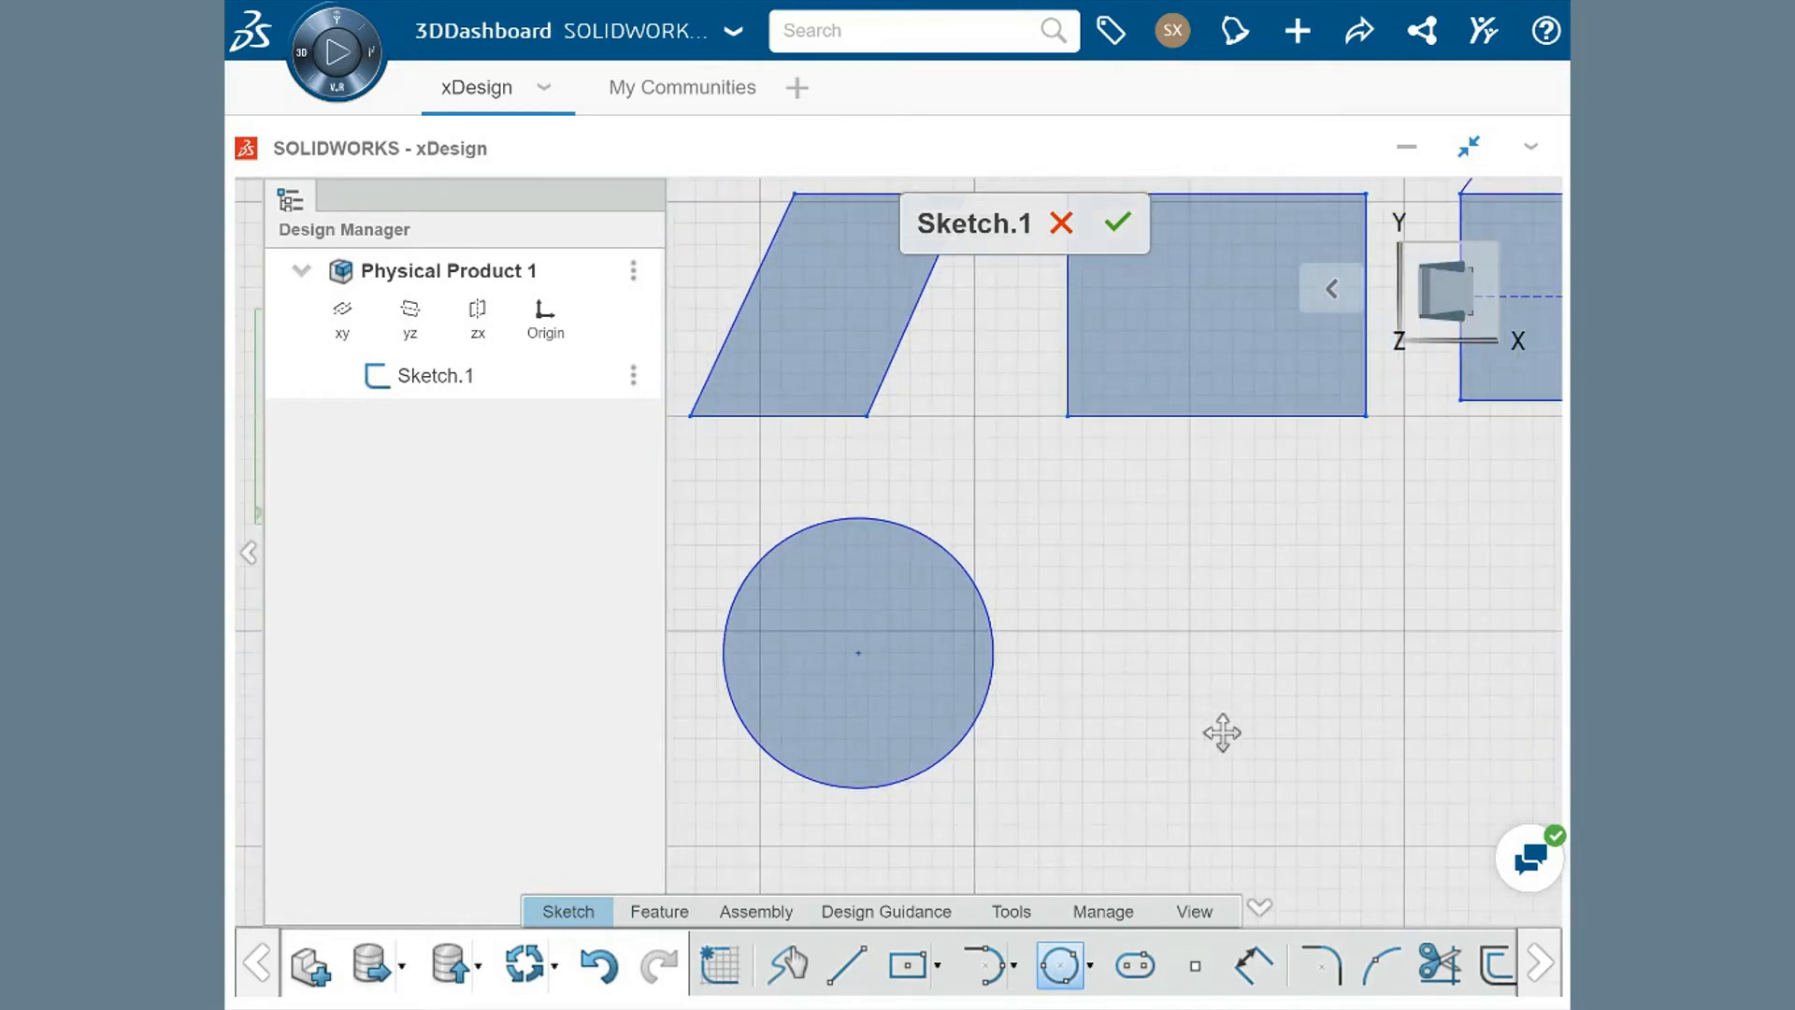
{"action": "left_click", "coordinate": [1146, 650]}
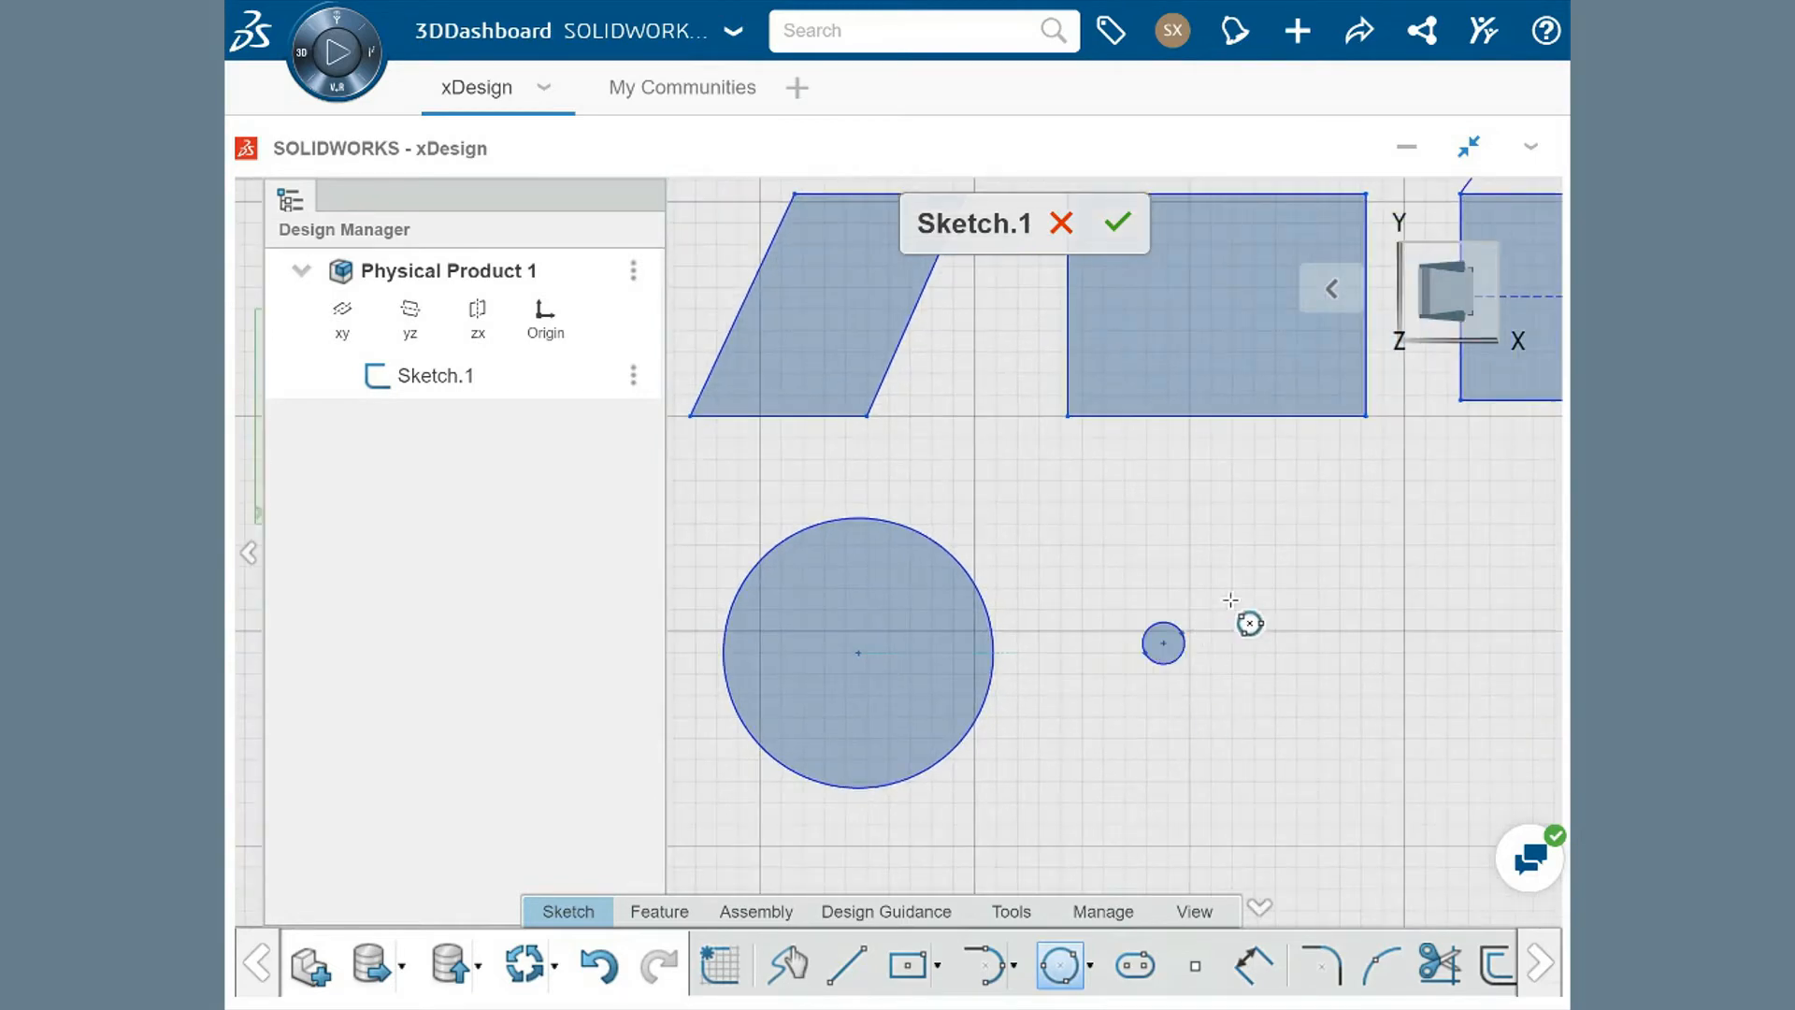
{"action": "left_click", "coordinate": [1335, 552]}
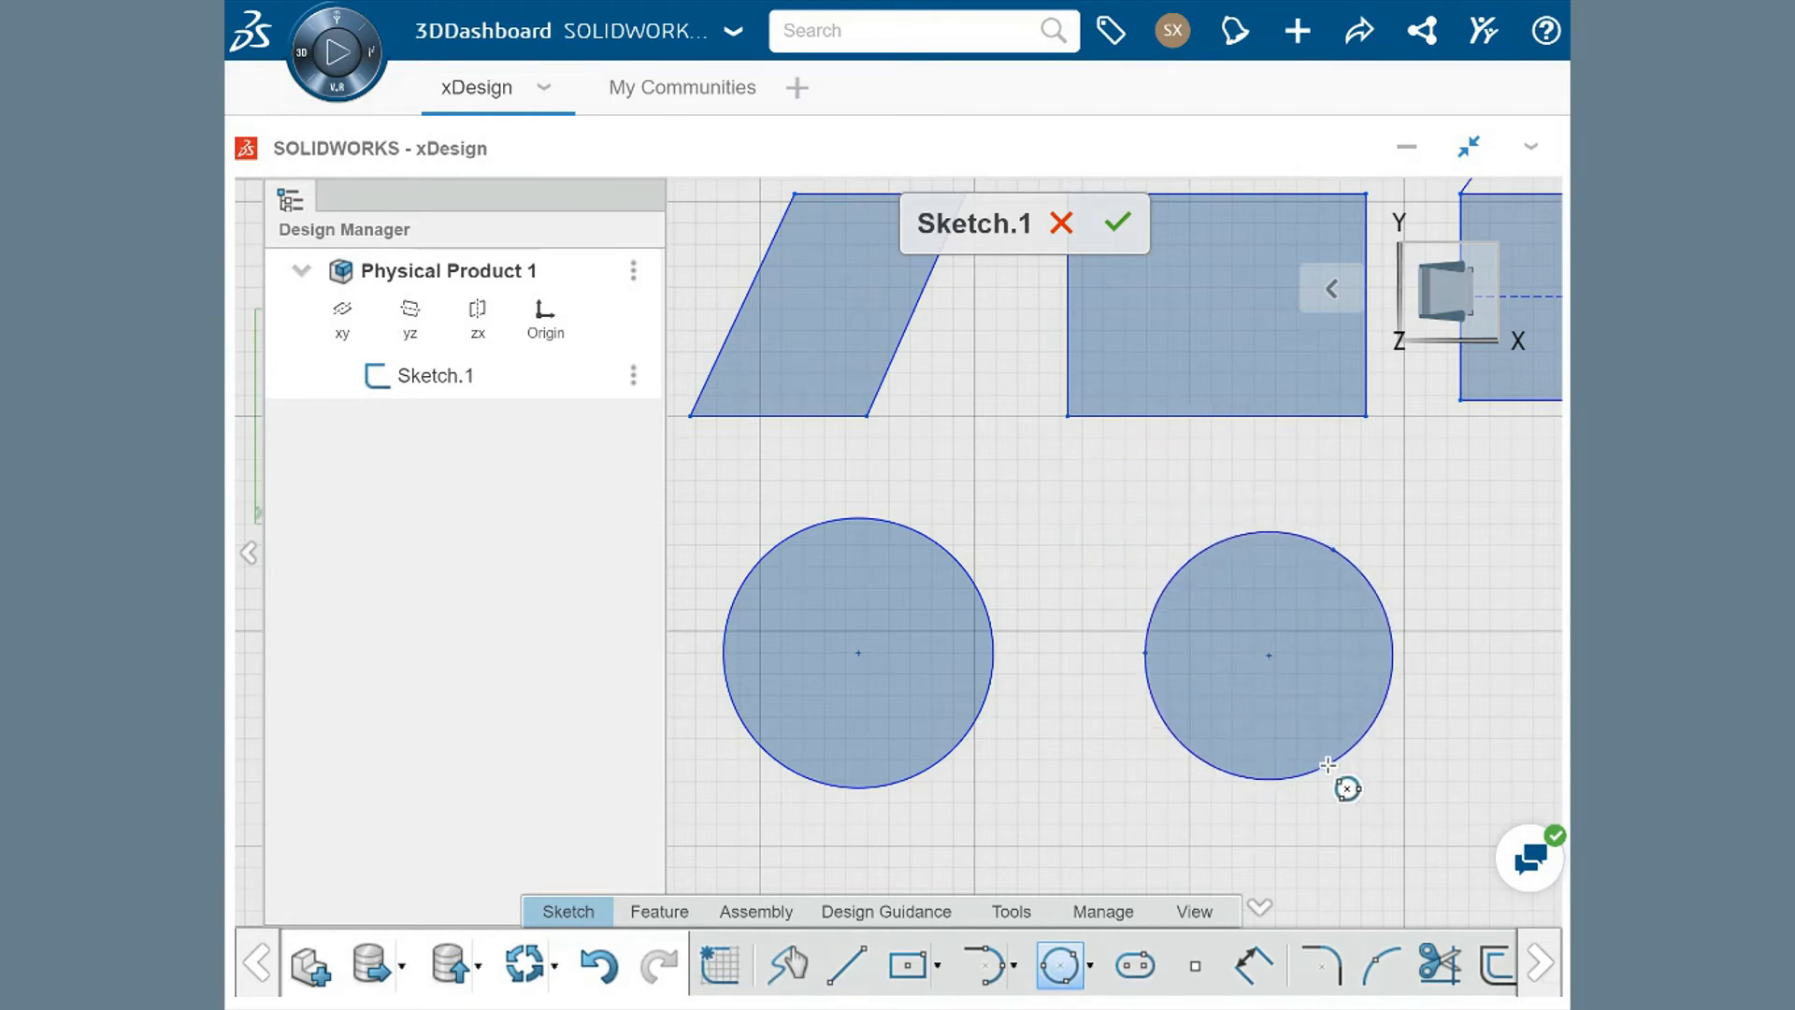
{"action": "left_click", "coordinate": [1328, 765]}
Fillet all four corners of the corner rectangle with a 14 mm radius.
{"action": "left_click", "coordinate": [1328, 963]}
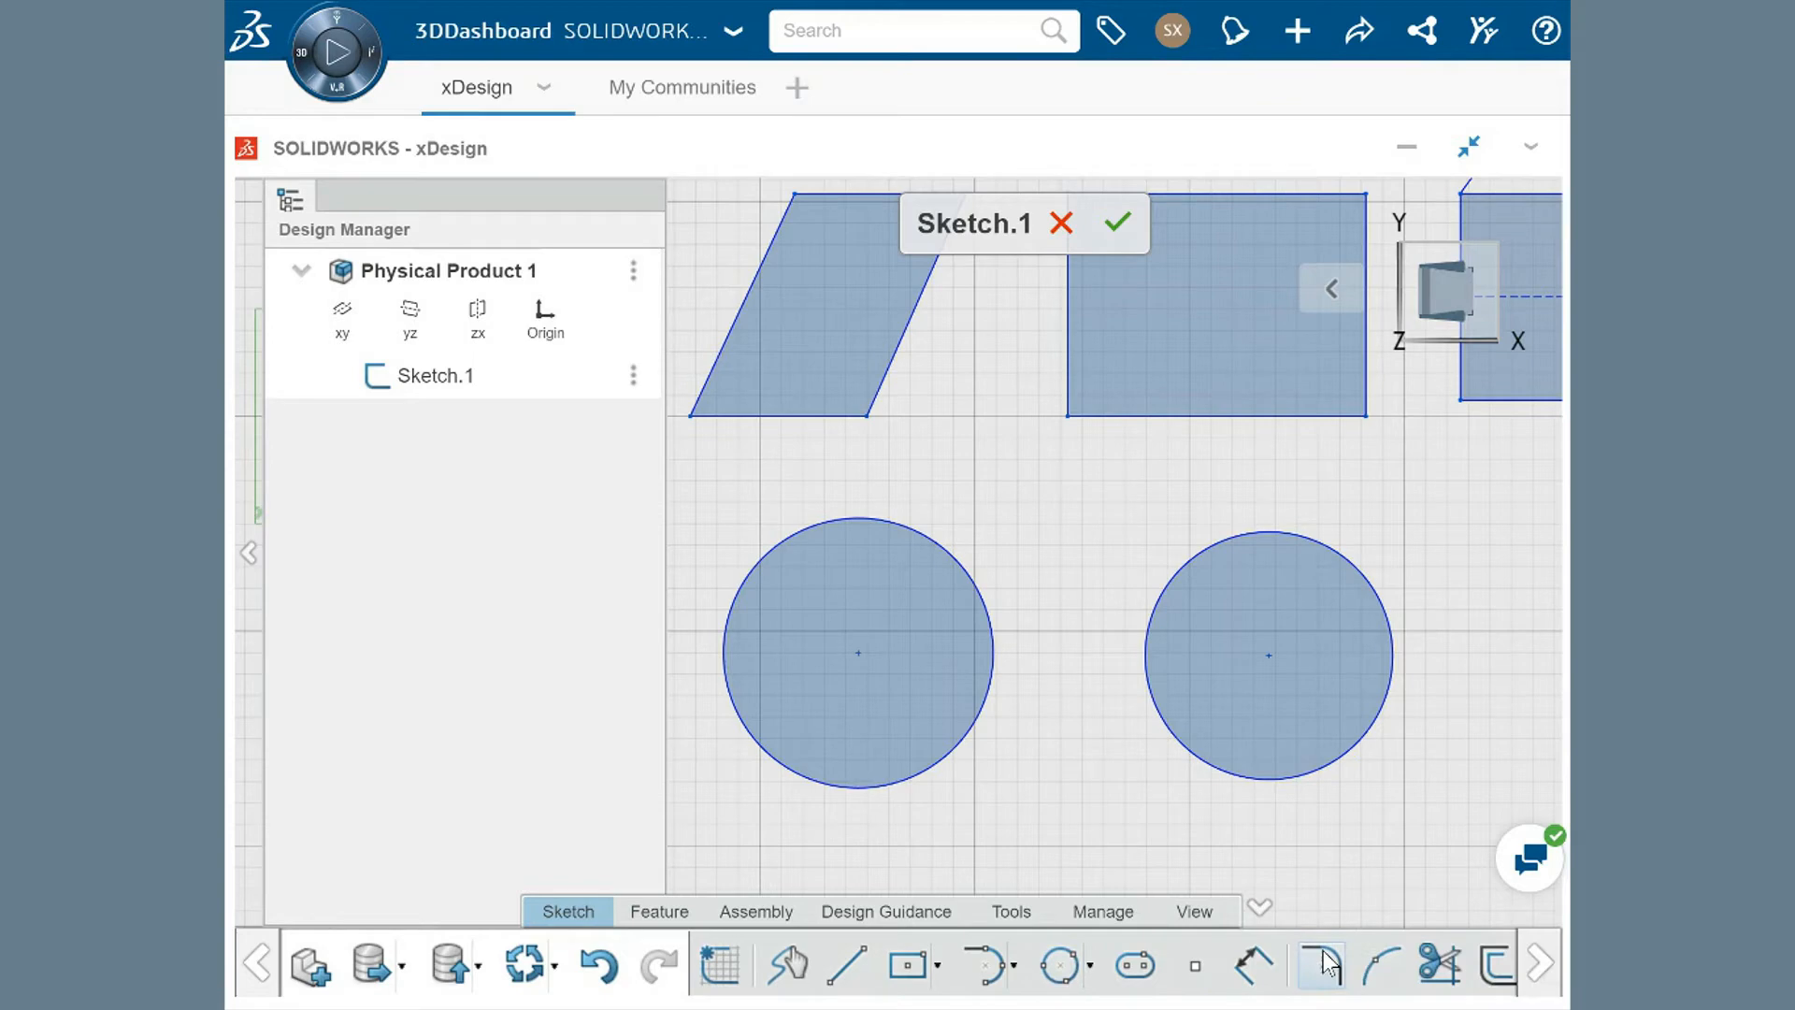
{"action": "middle_click_drag", "start_coordinate": [1299, 521], "coordinate": [1125, 728]}
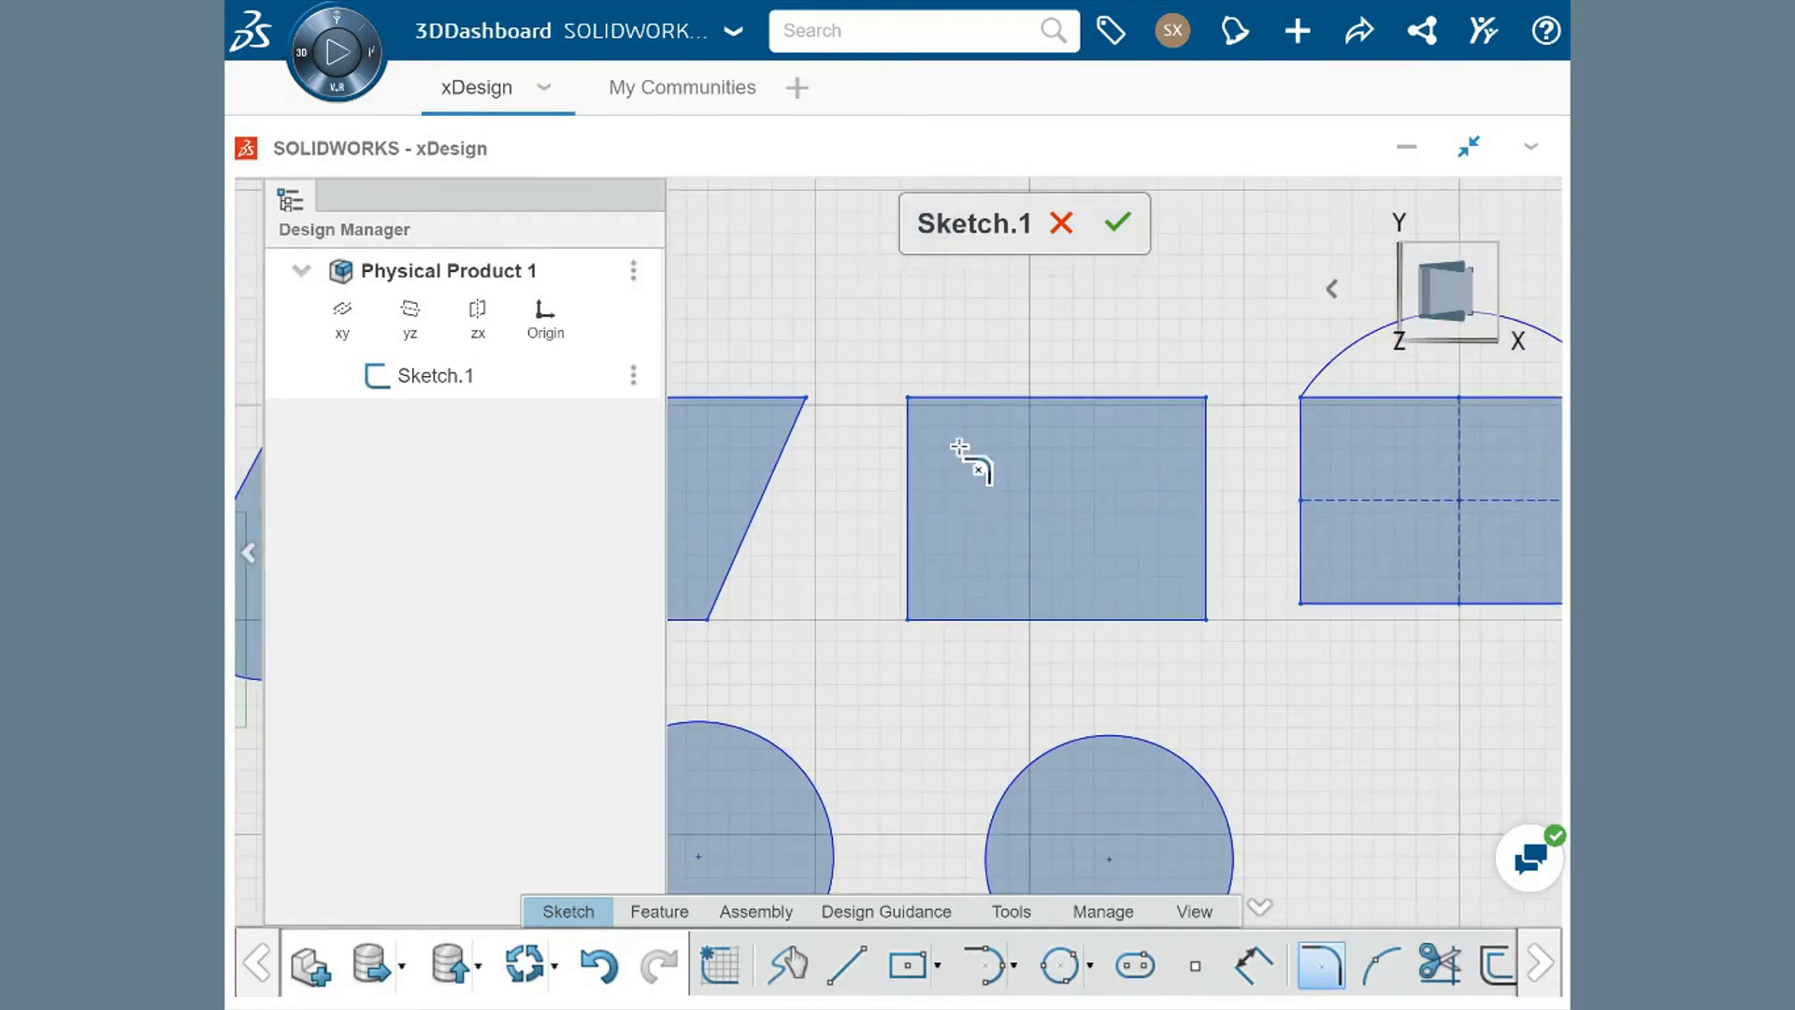
{"action": "left_click", "coordinate": [912, 428]}
{"action": "left_click", "coordinate": [966, 395]}
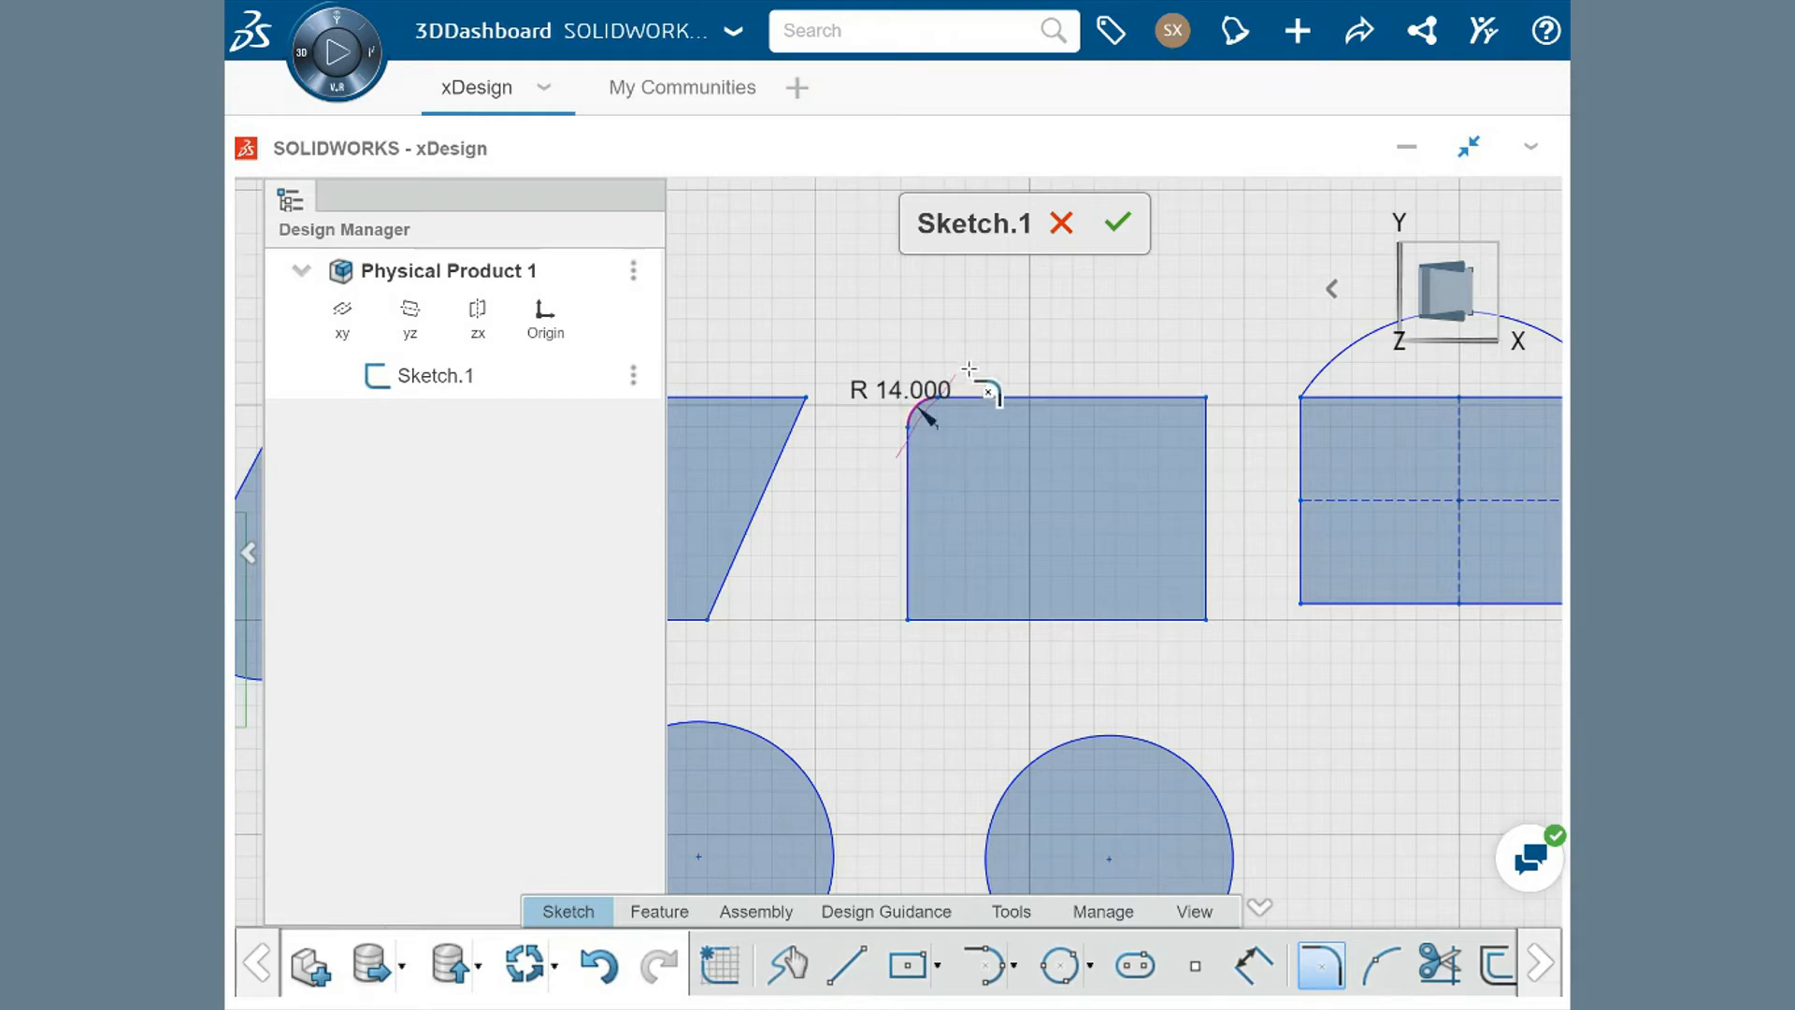
{"action": "mouse_move", "coordinate": [970, 368]}
{"action": "left_mouse_down"}
{"action": "mouse_move", "coordinate": [1187, 399]}
{"action": "mouse_move", "coordinate": [1228, 453]}
{"action": "left_mouse_up"}
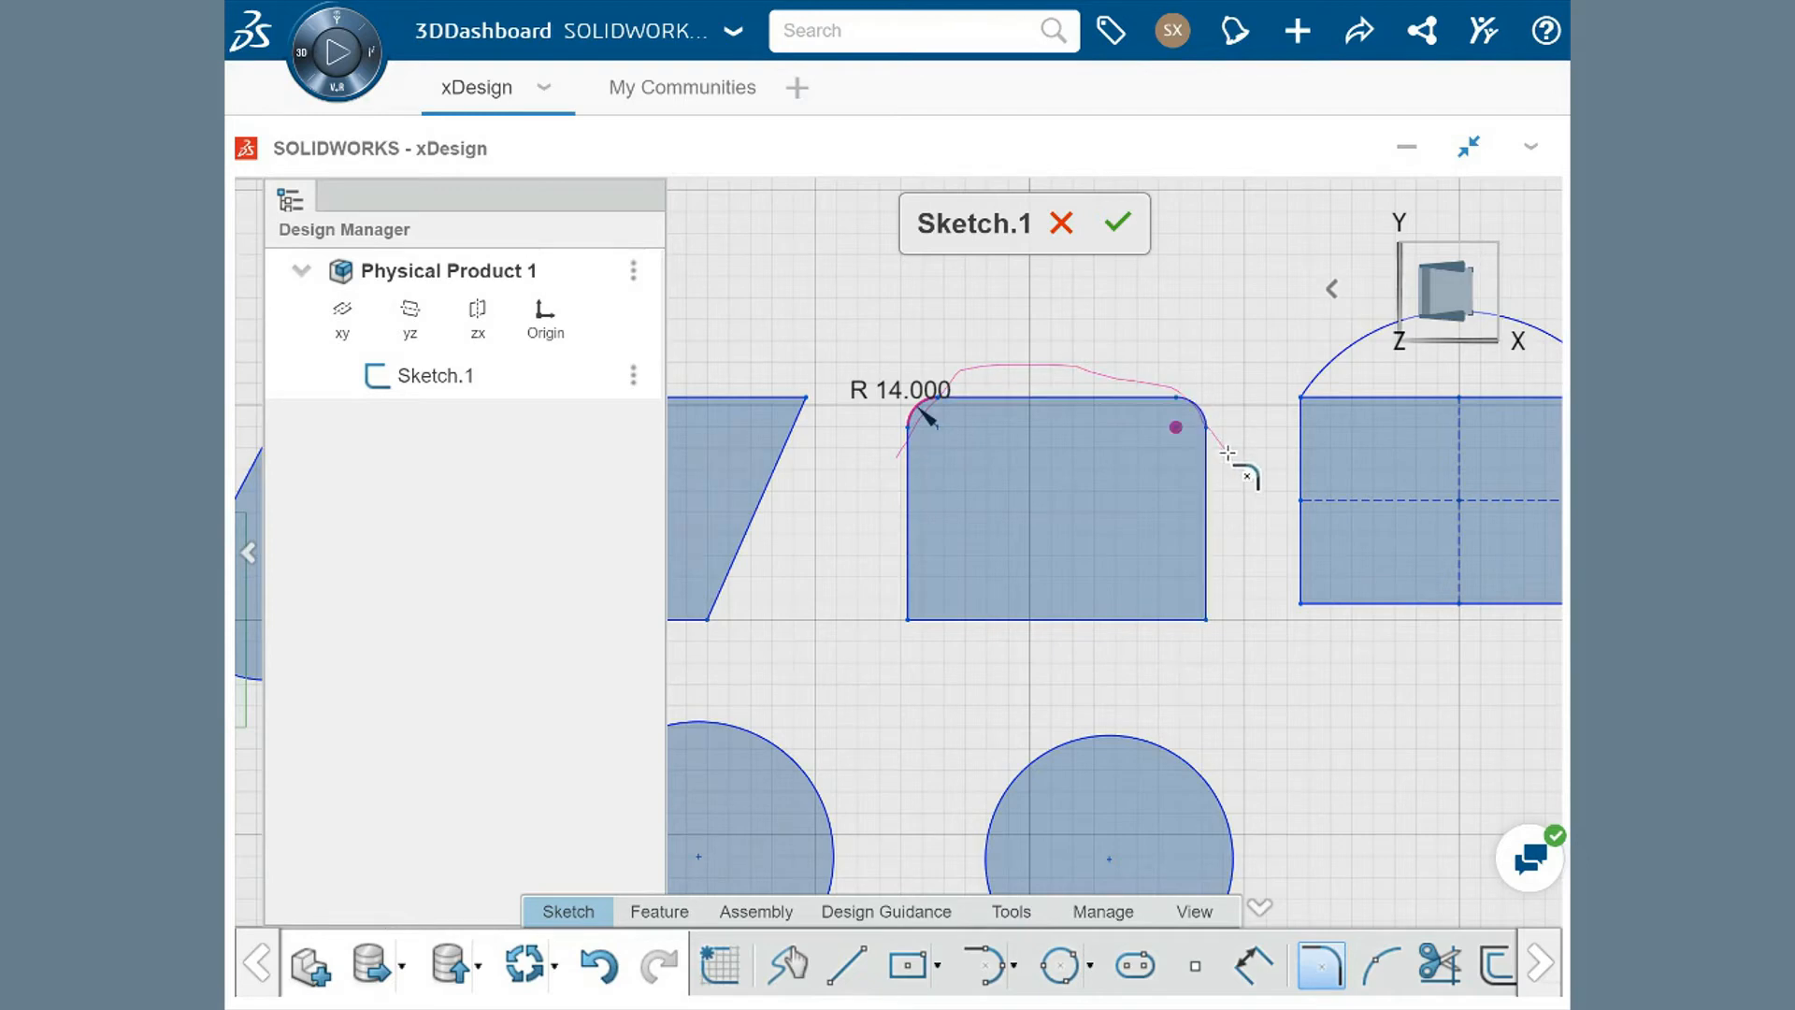
{"action": "left_click", "coordinate": [1209, 618]}
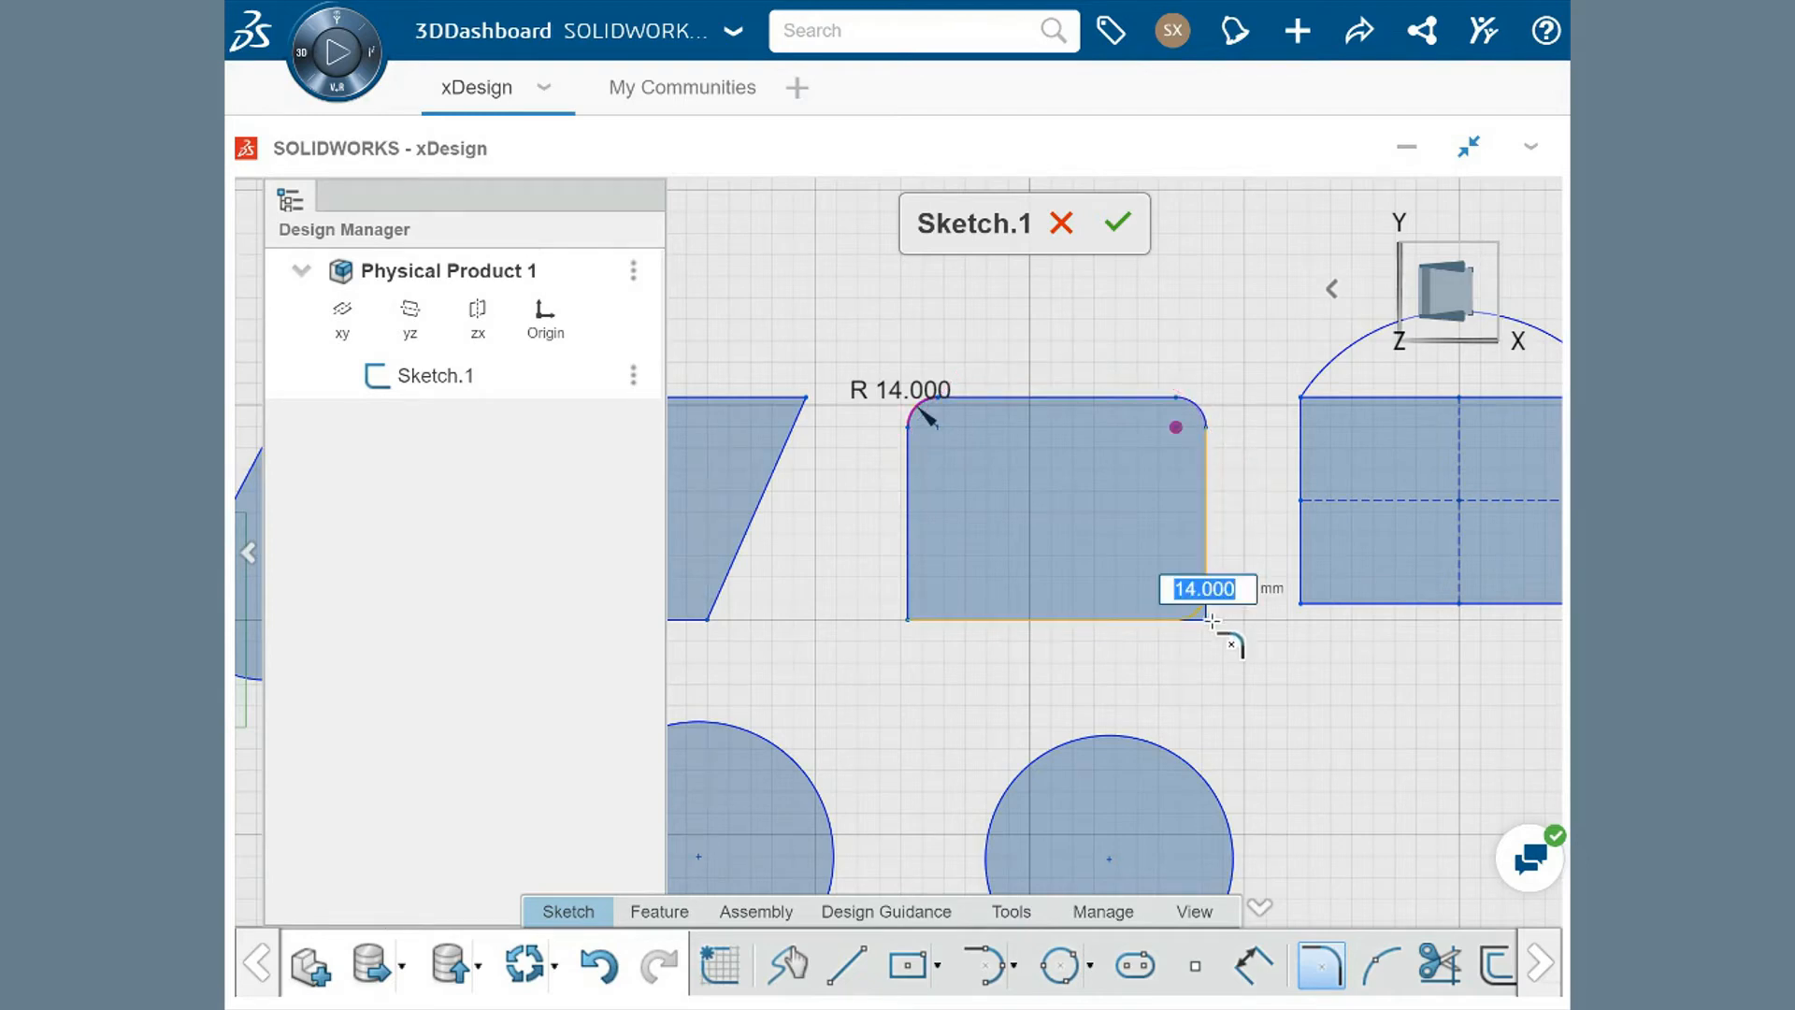
{"action": "key", "text": "Return"}
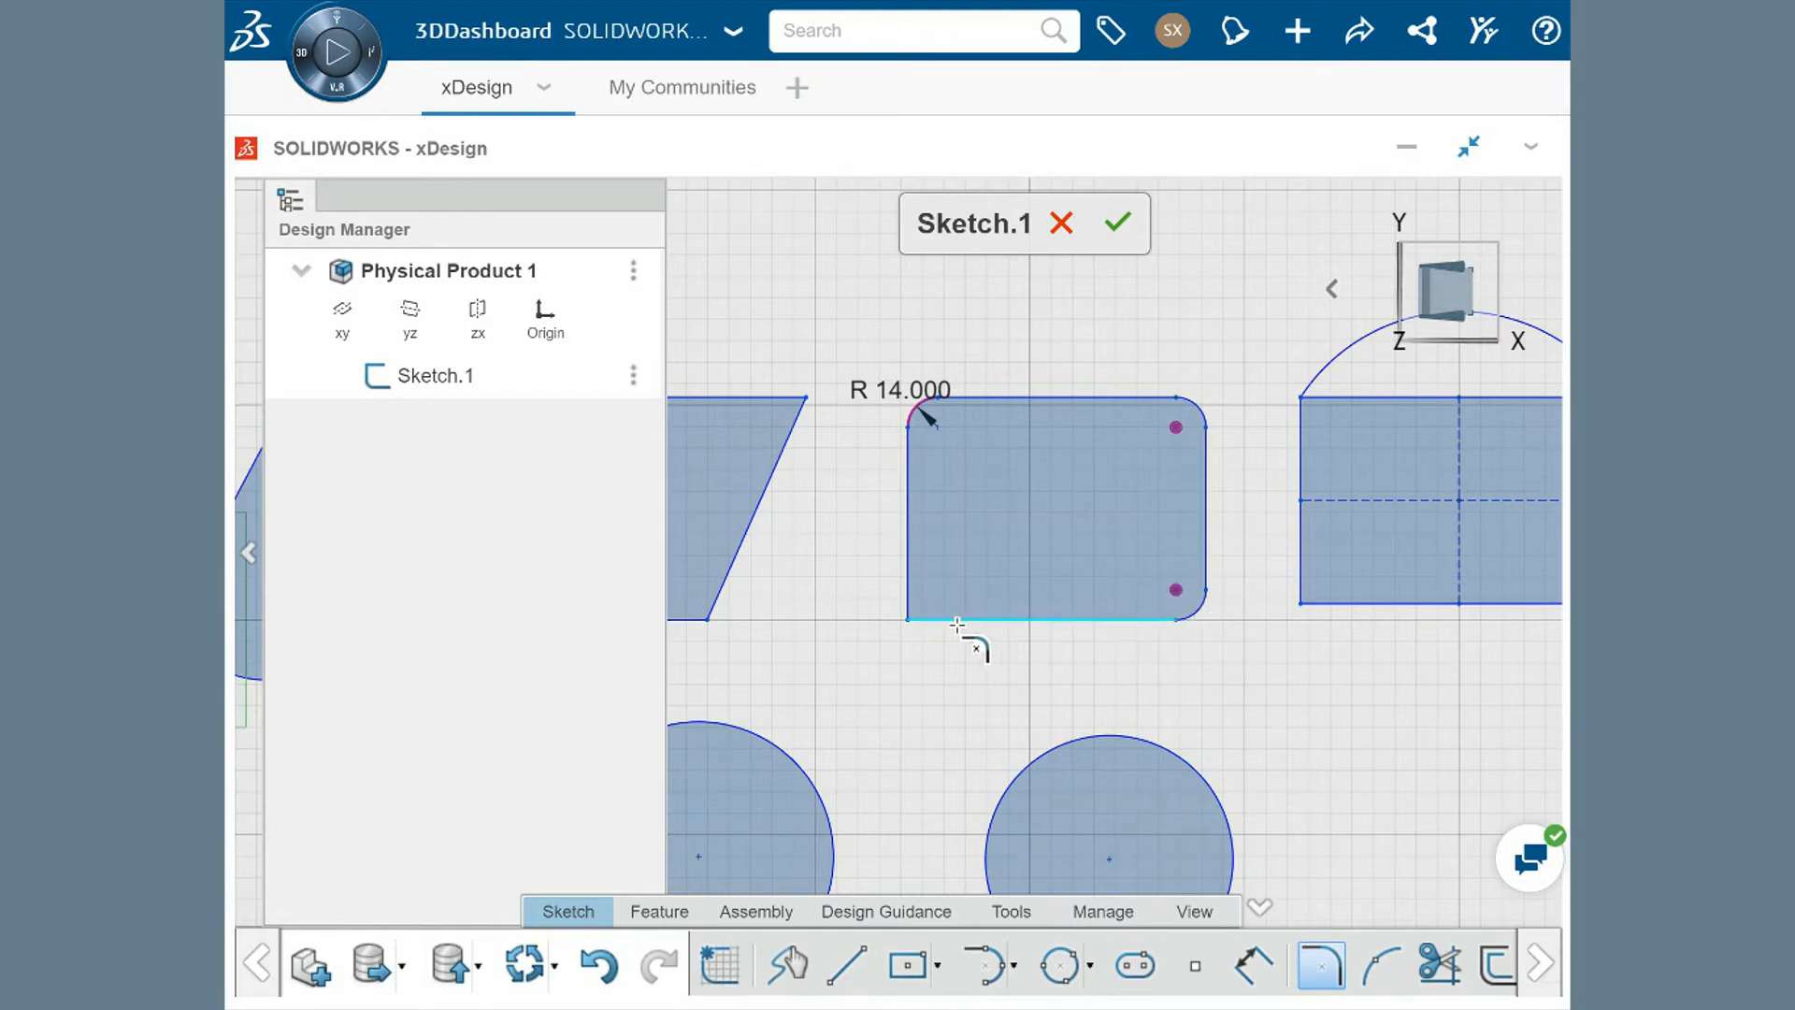
{"action": "left_click", "coordinate": [907, 586]}
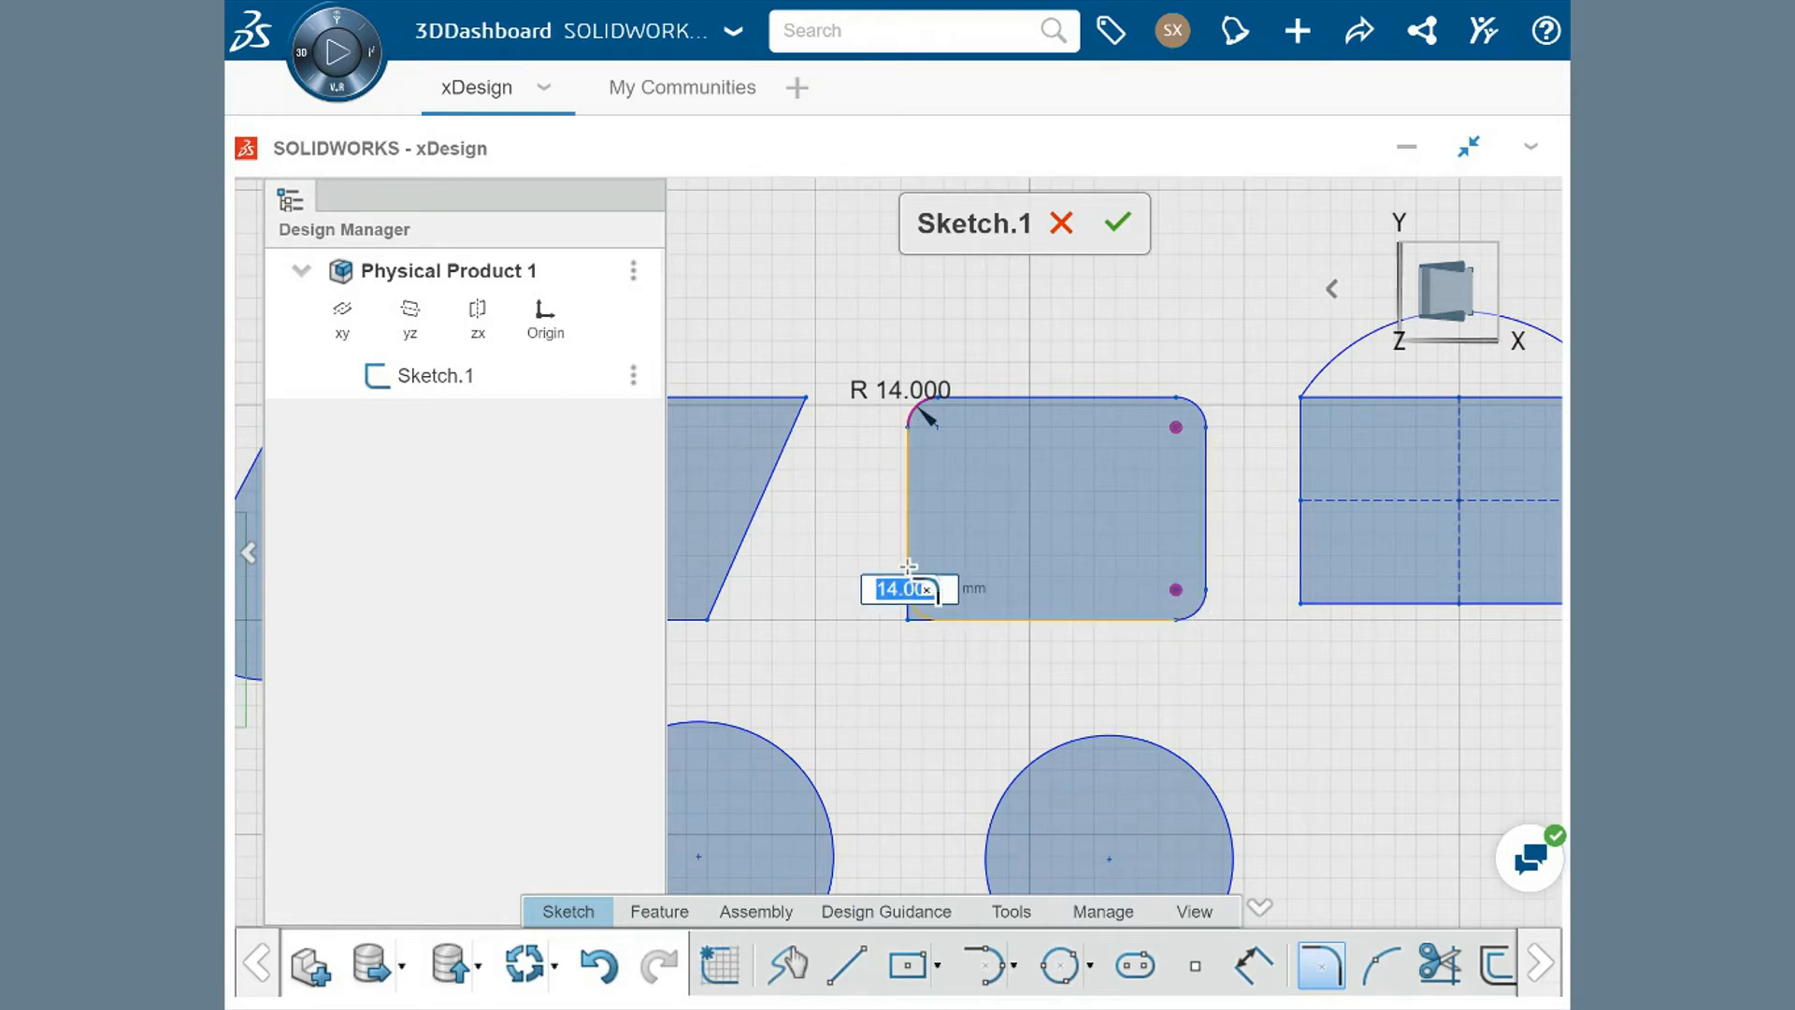
{"action": "key", "text": "Return"}
{"action": "key", "text": "Escape"}
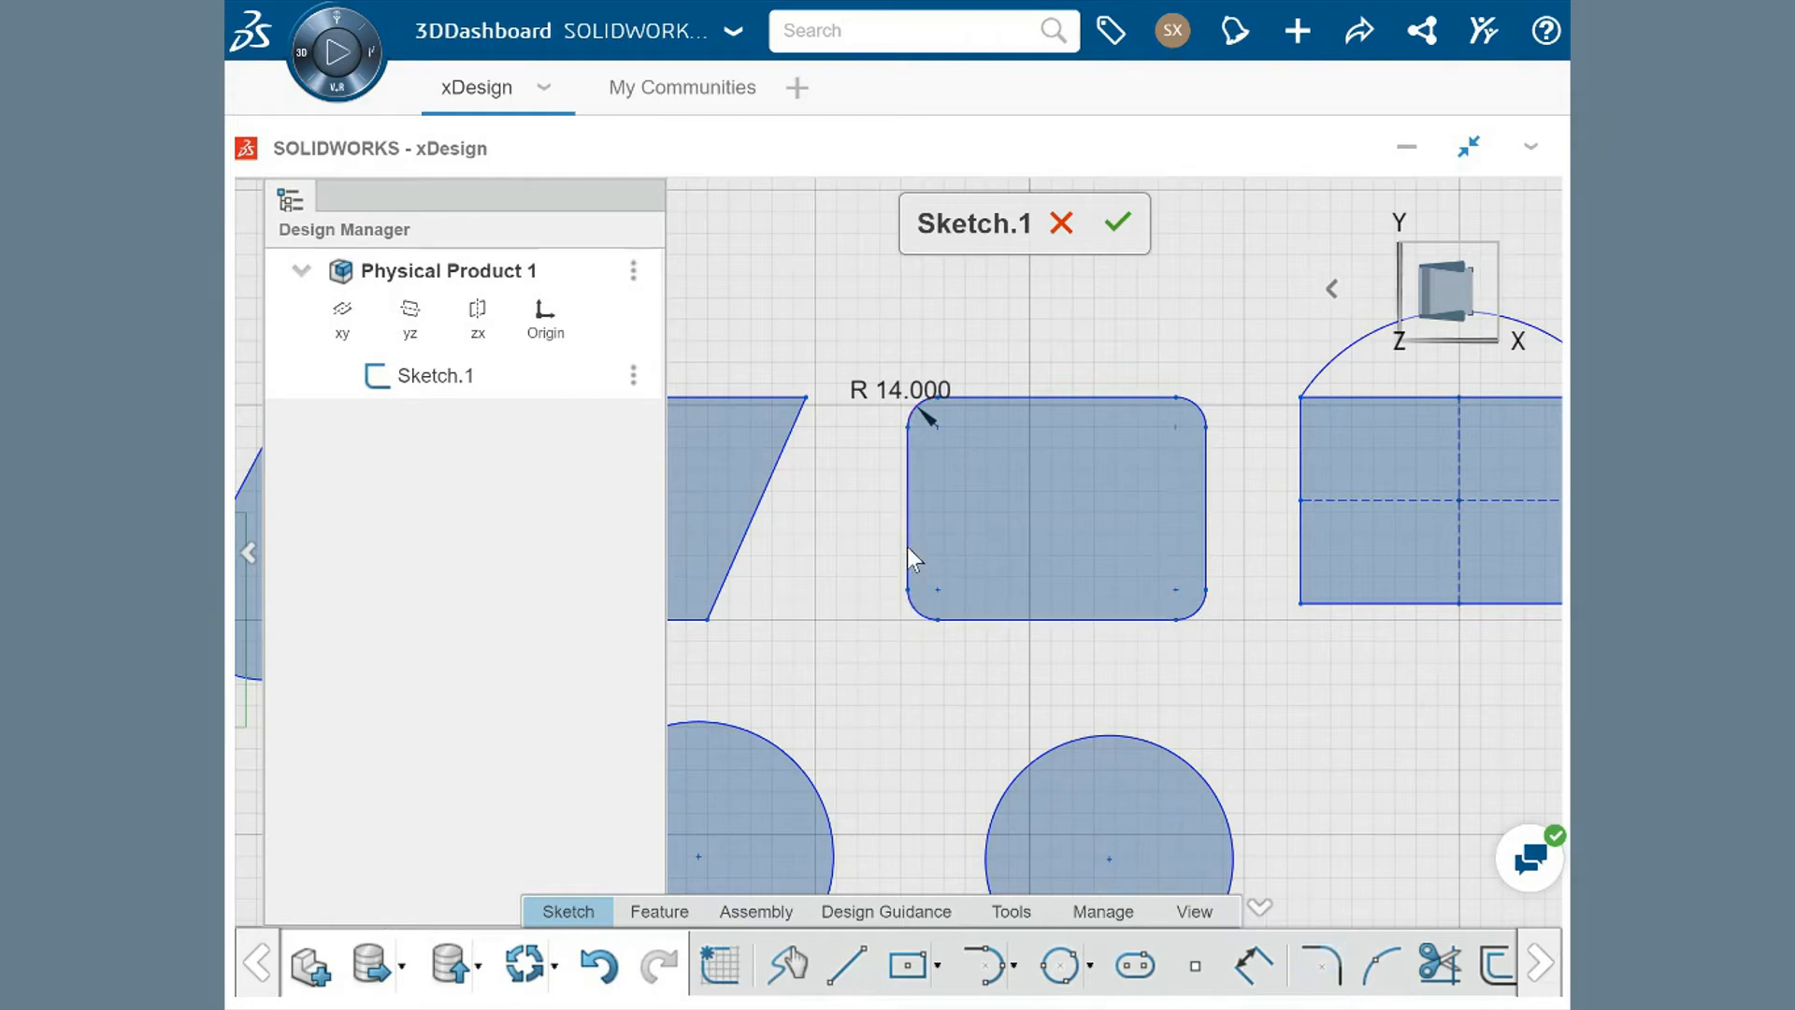
Extrude only the rounded rectangle profile as a blind solid on the front side of the xy plane.
{"action": "scroll", "coordinate": [833, 608], "scroll_direction": "down", "scroll_amount": 4}
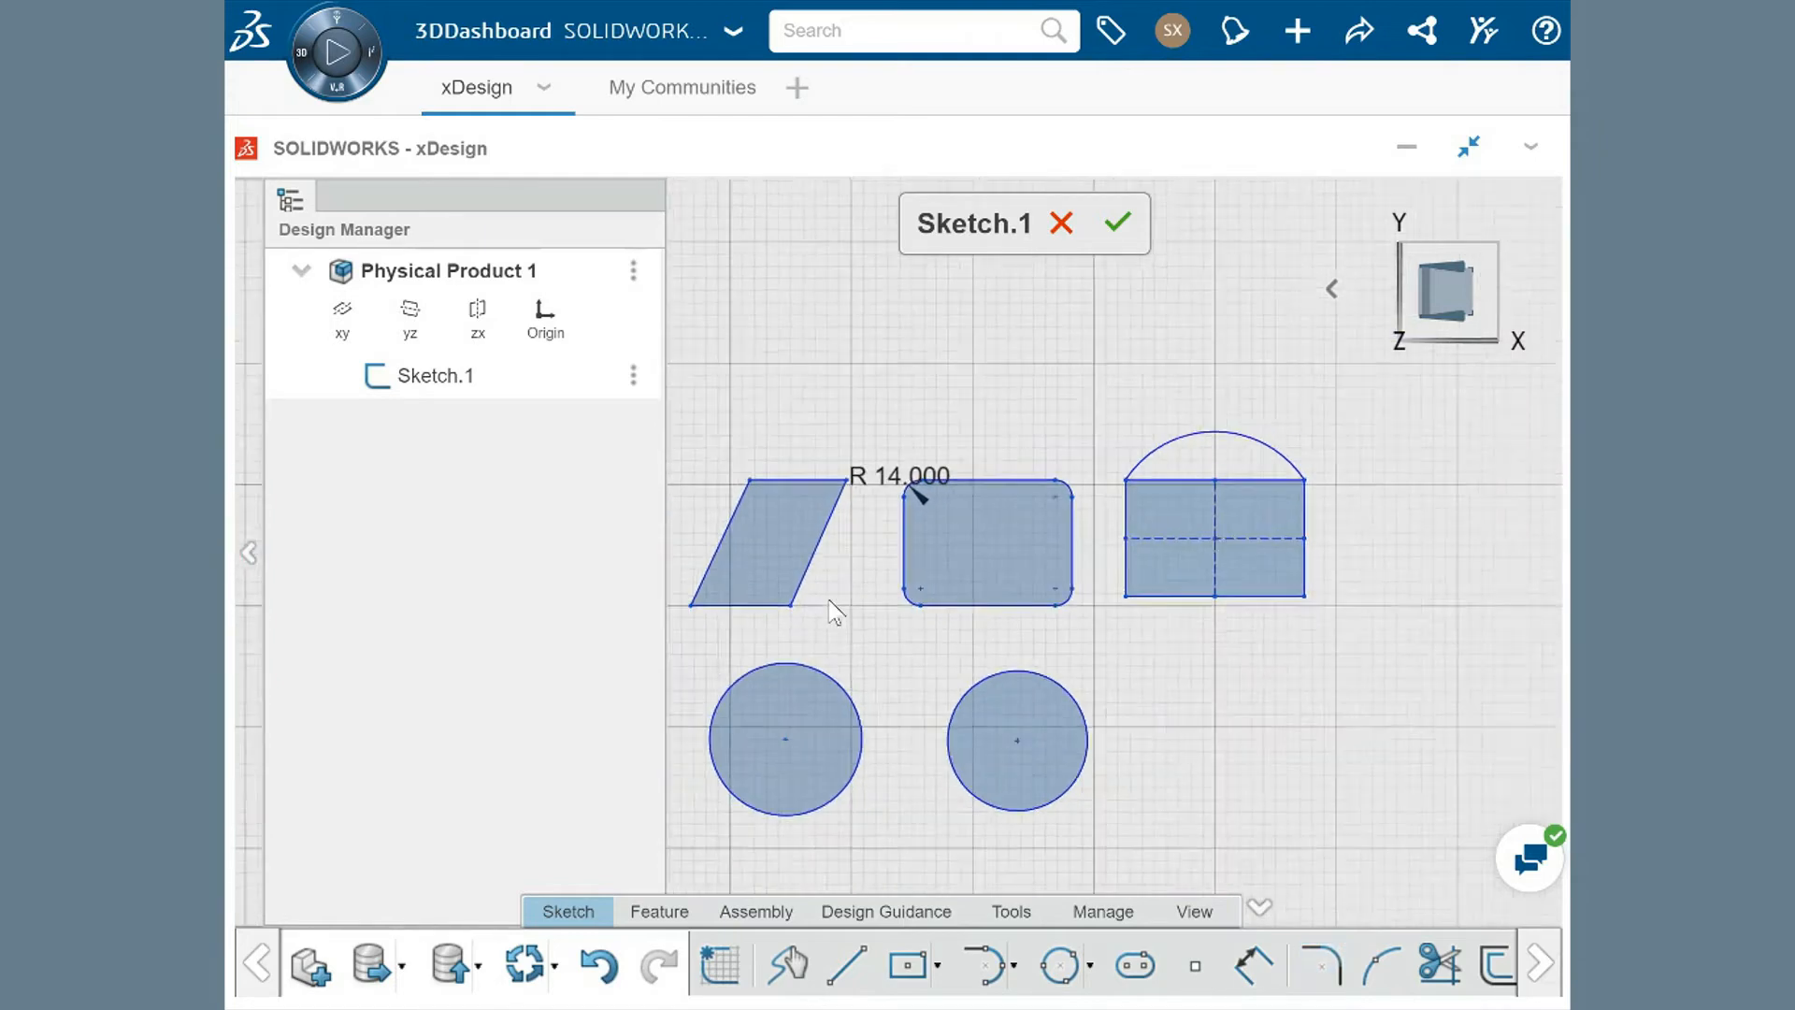
{"action": "middle_click_drag", "start_coordinate": [939, 587], "coordinate": [1020, 542]}
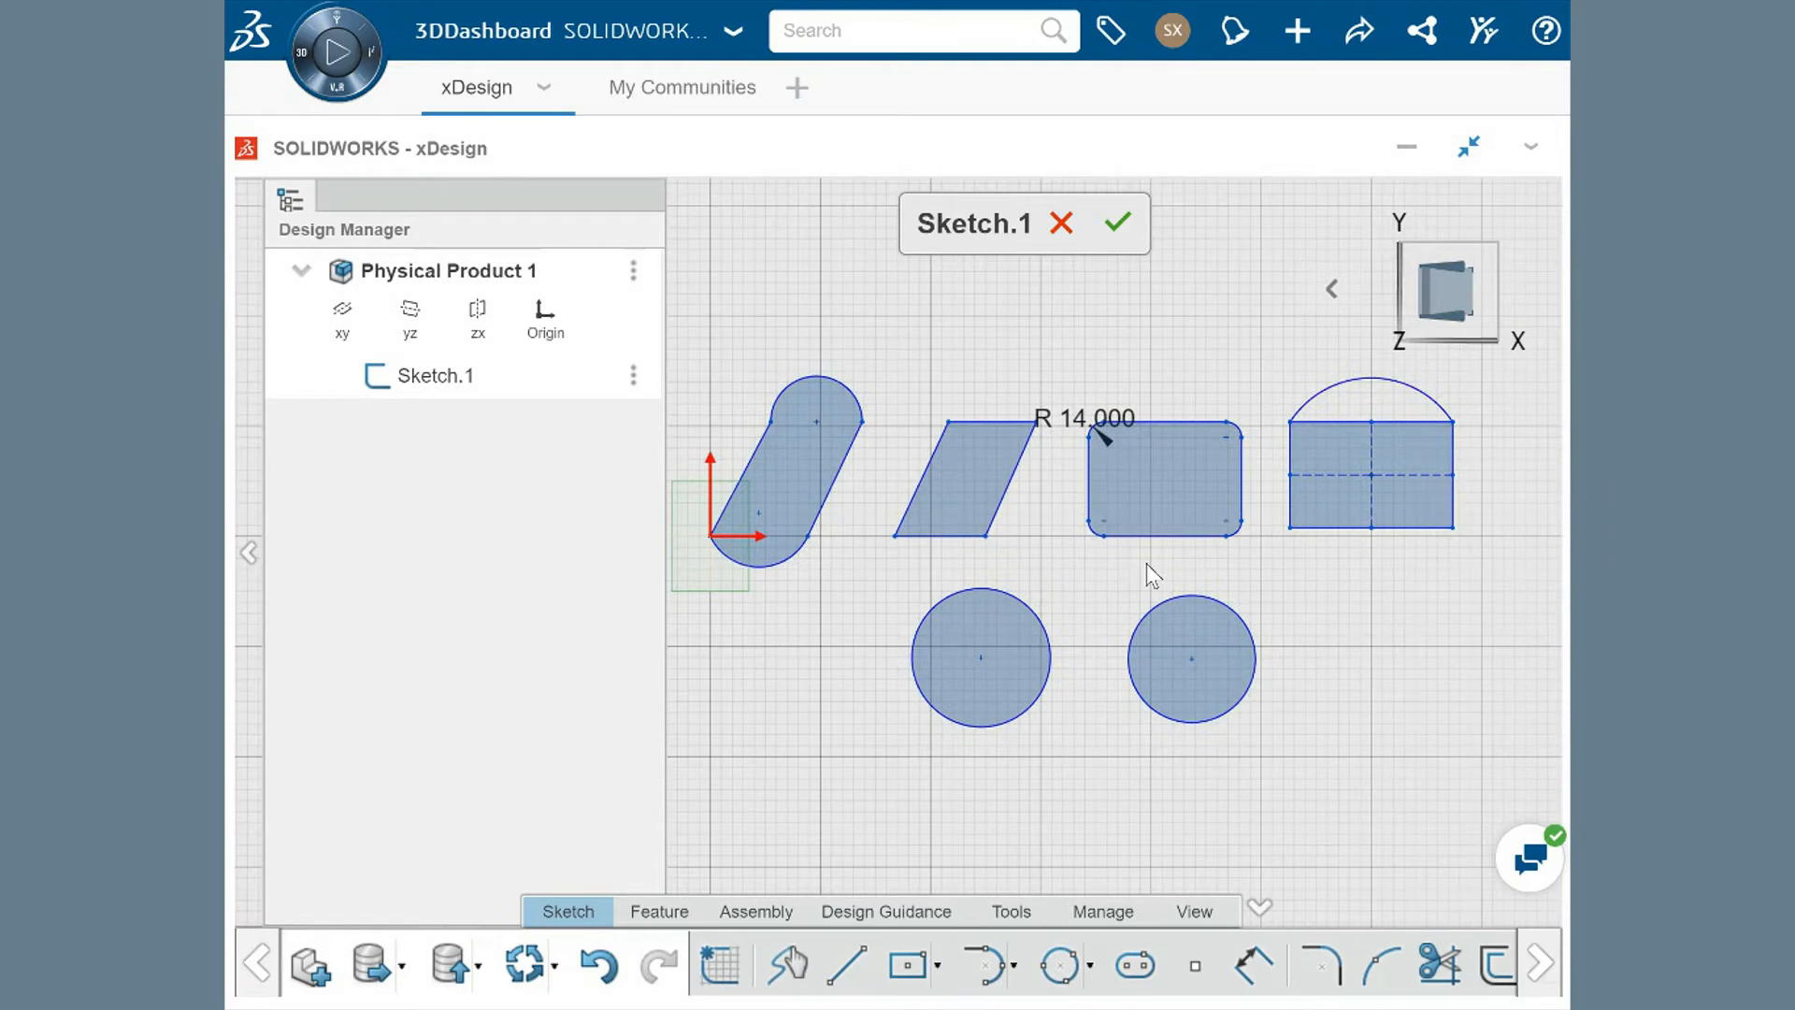
{"action": "mouse_move", "coordinate": [1138, 589]}
{"action": "middle_mouse_down"}
{"action": "mouse_move", "coordinate": [1074, 593]}
{"action": "mouse_move", "coordinate": [1005, 551]}
{"action": "mouse_move", "coordinate": [1006, 716]}
{"action": "middle_mouse_up"}
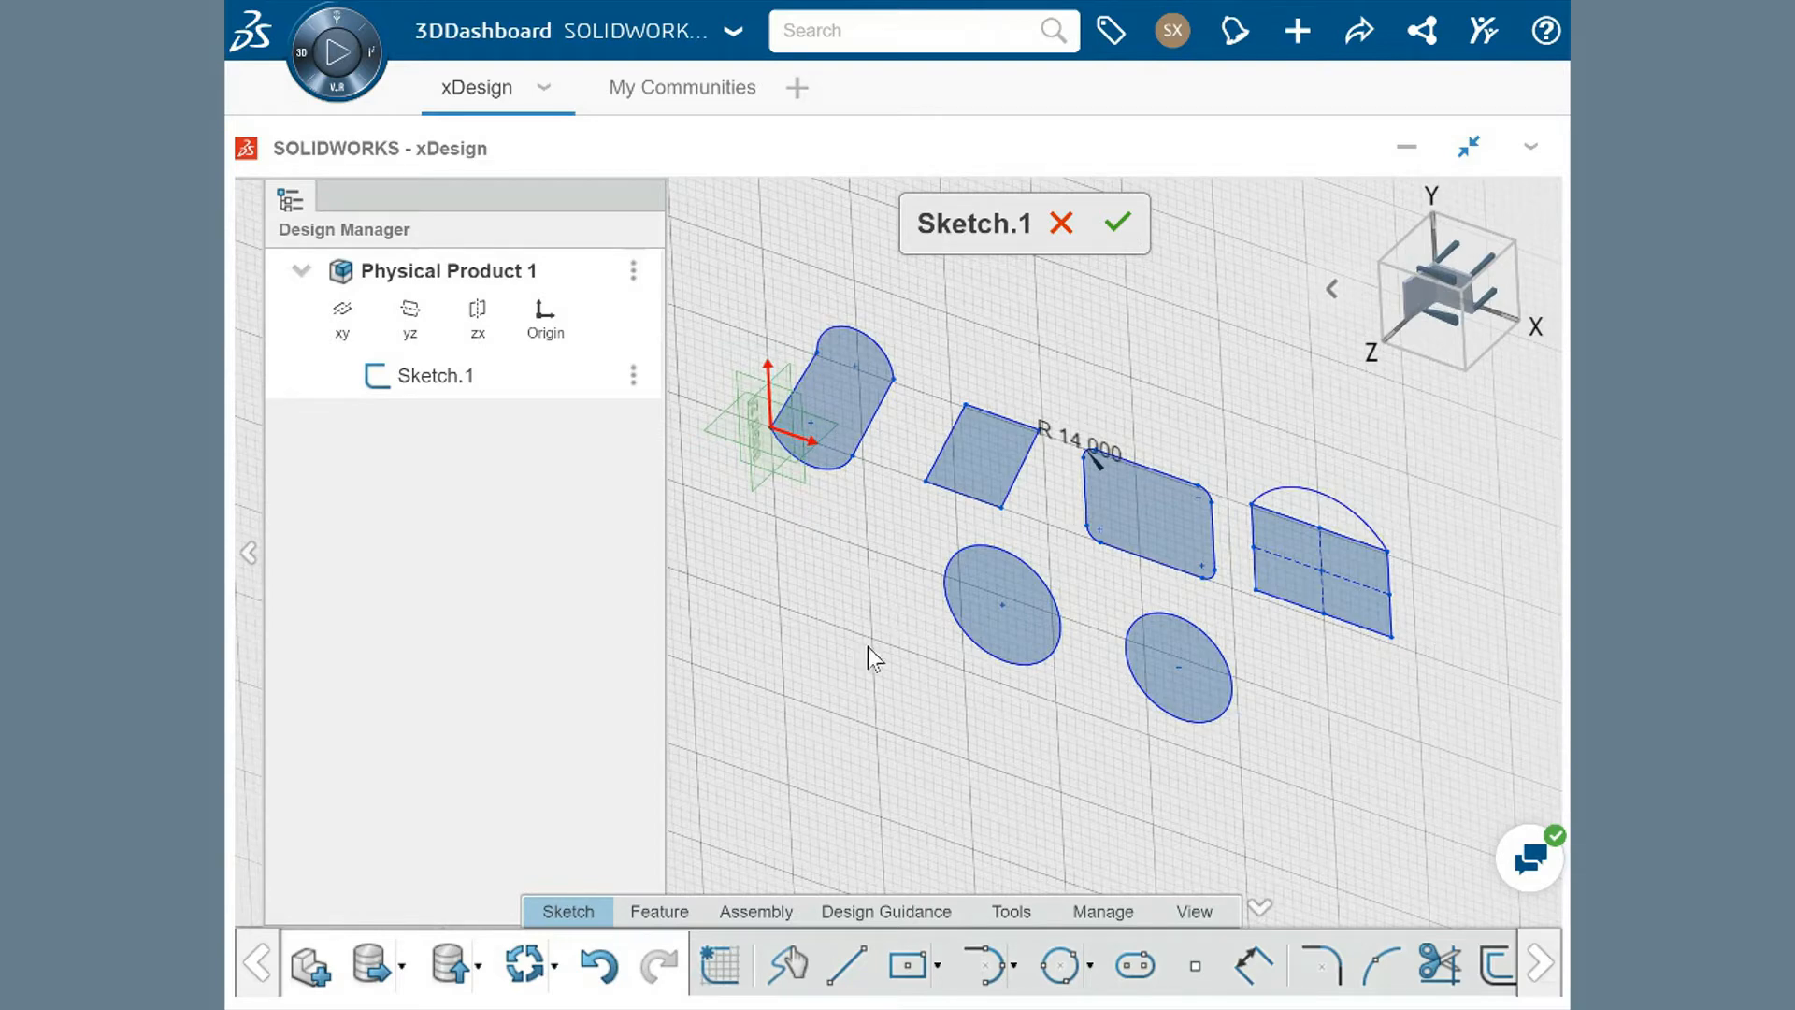
{"action": "left_click", "coordinate": [660, 910]}
{"action": "left_click", "coordinate": [802, 963]}
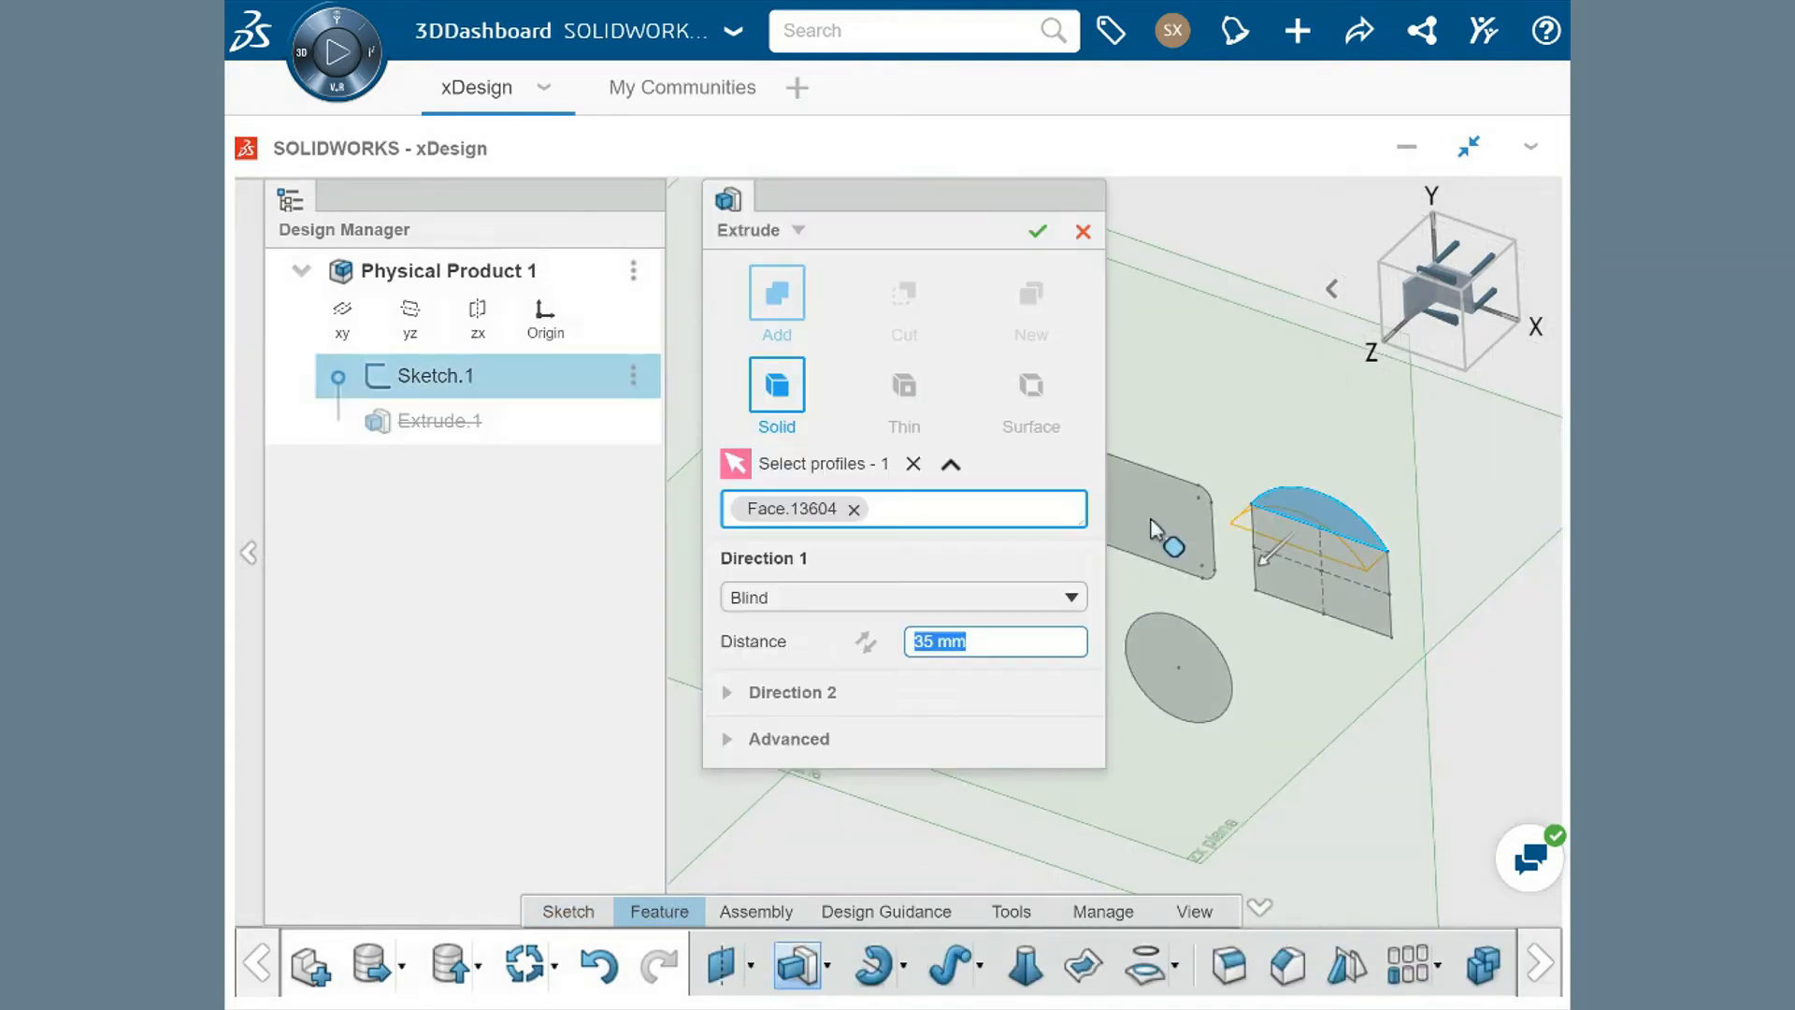
{"action": "middle_click_drag", "start_coordinate": [1232, 555], "coordinate": [1398, 574], "text": "ctrl"}
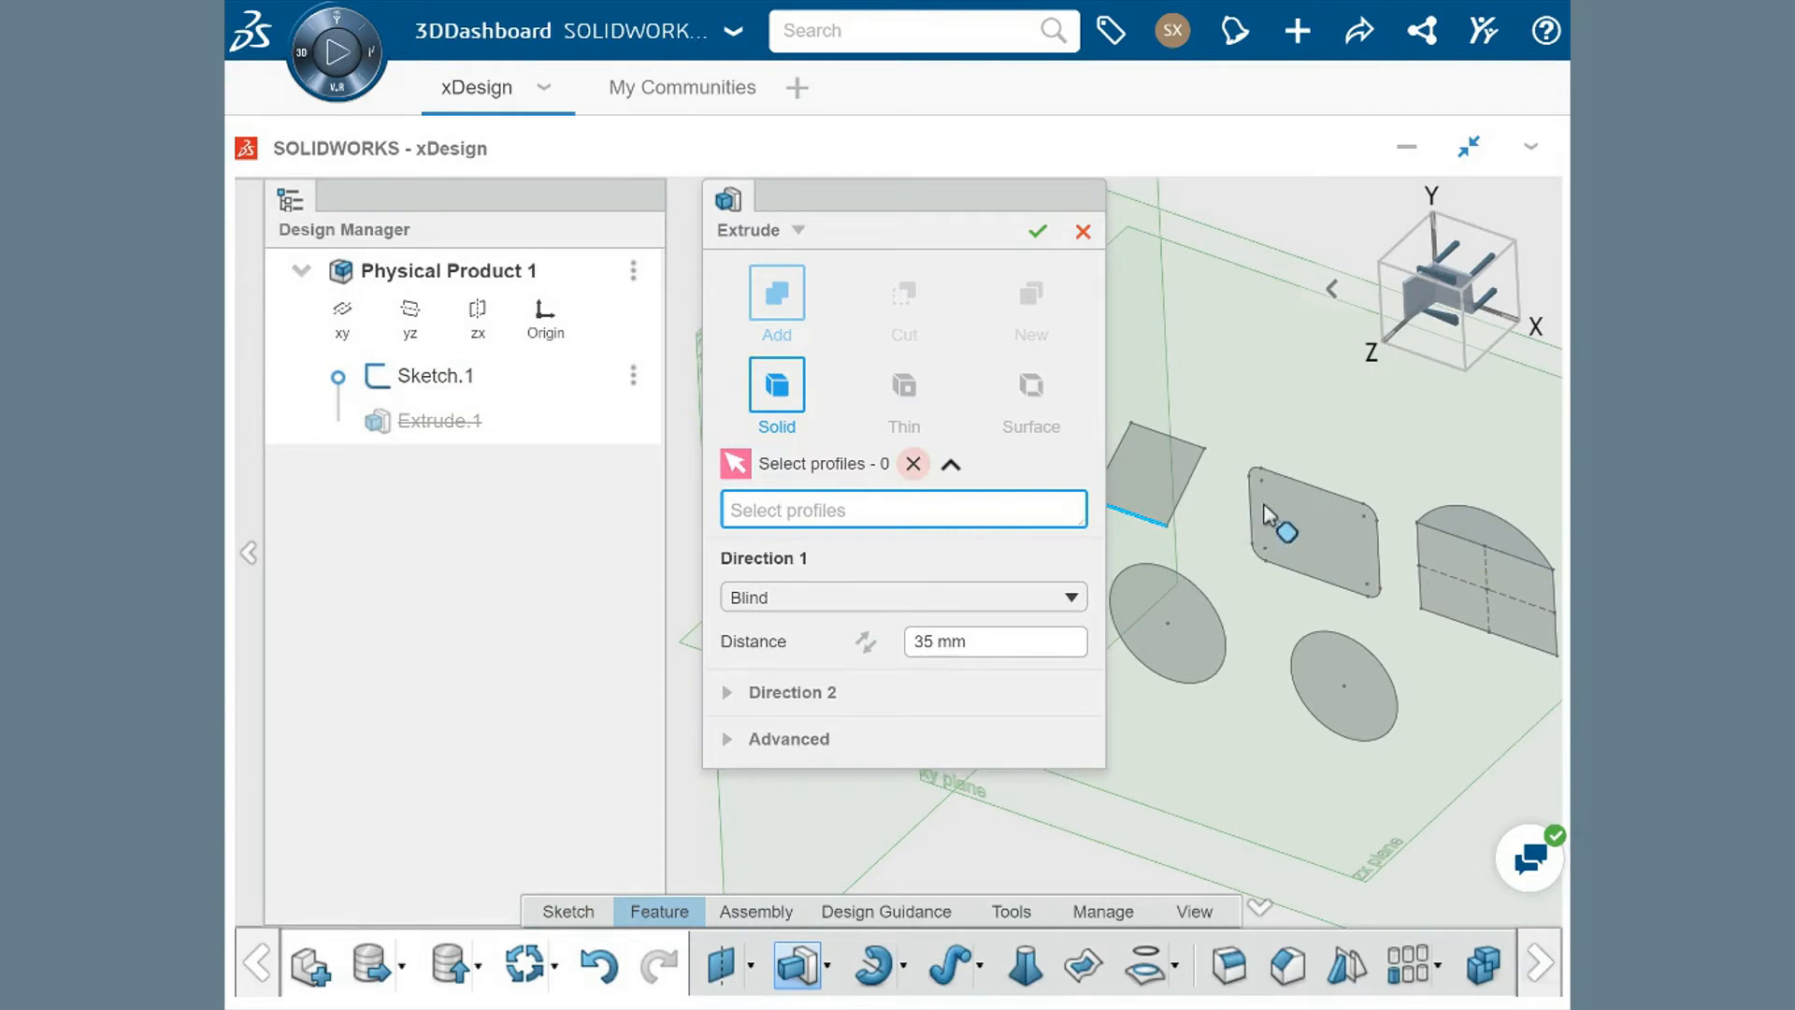
{"action": "left_click", "coordinate": [1318, 533]}
{"action": "mouse_move", "coordinate": [1264, 581]}
{"action": "left_mouse_down"}
{"action": "mouse_move", "coordinate": [1225, 619]}
{"action": "mouse_move", "coordinate": [1237, 603]}
{"action": "left_mouse_up"}
{"action": "left_click", "coordinate": [1036, 232]}
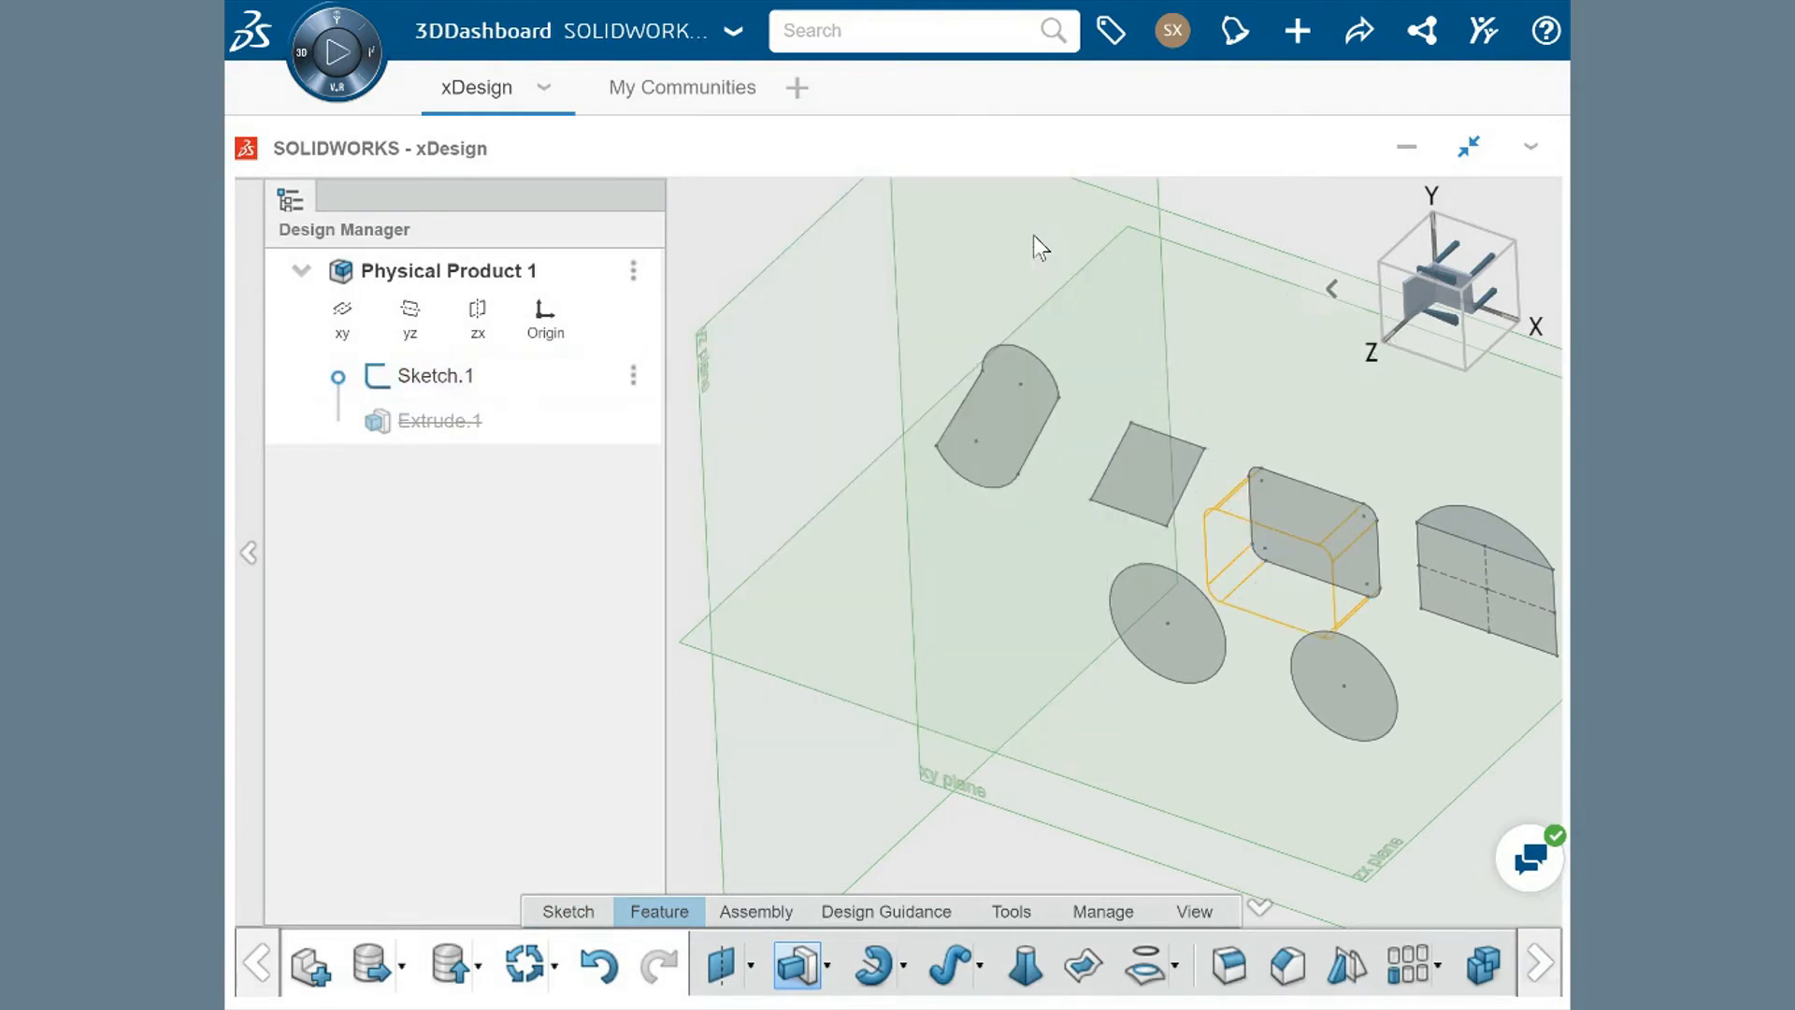
{"action": "scroll", "coordinate": [1405, 613], "scroll_direction": "up", "scroll_amount": 2}
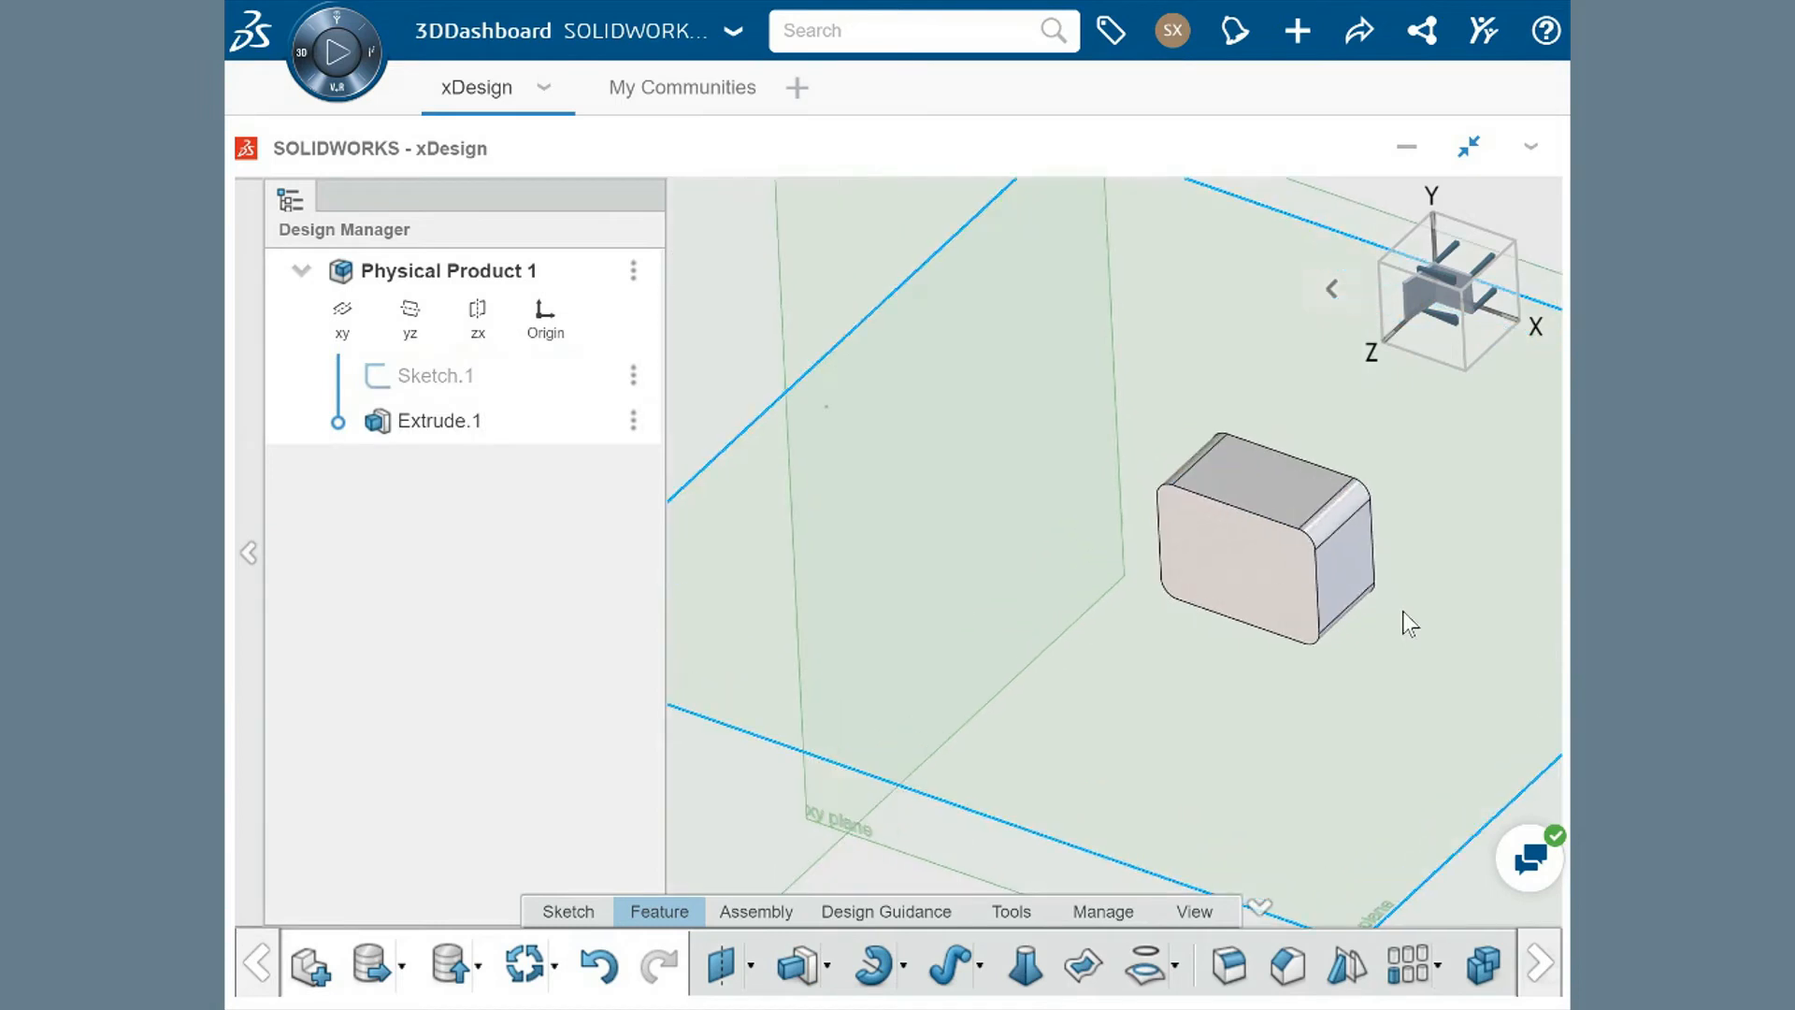
{"action": "scroll", "coordinate": [1405, 544], "scroll_direction": "up", "scroll_amount": 6}
{"action": "middle_click_drag", "start_coordinate": [1405, 544], "coordinate": [1309, 589]}
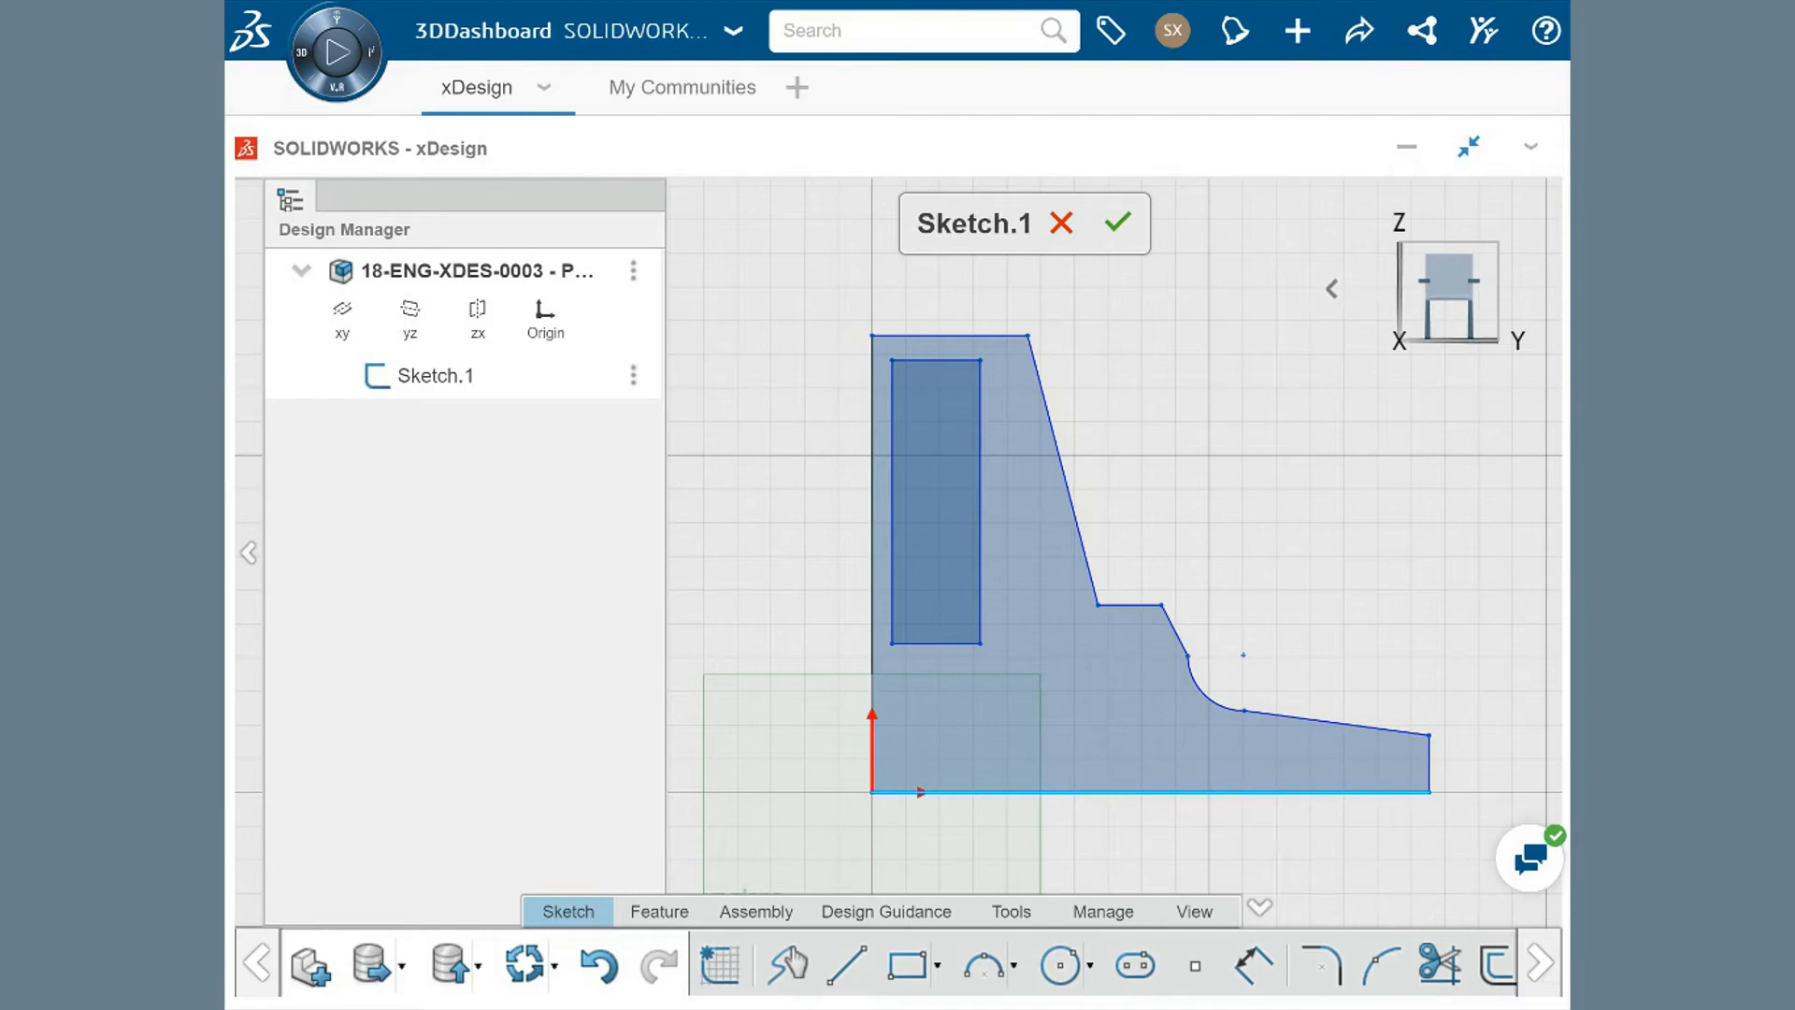
Inspect the horizontal and vertical constraints on the bottom, left and top edges of the stepped profile.
{"action": "double_click", "coordinate": [1150, 791]}
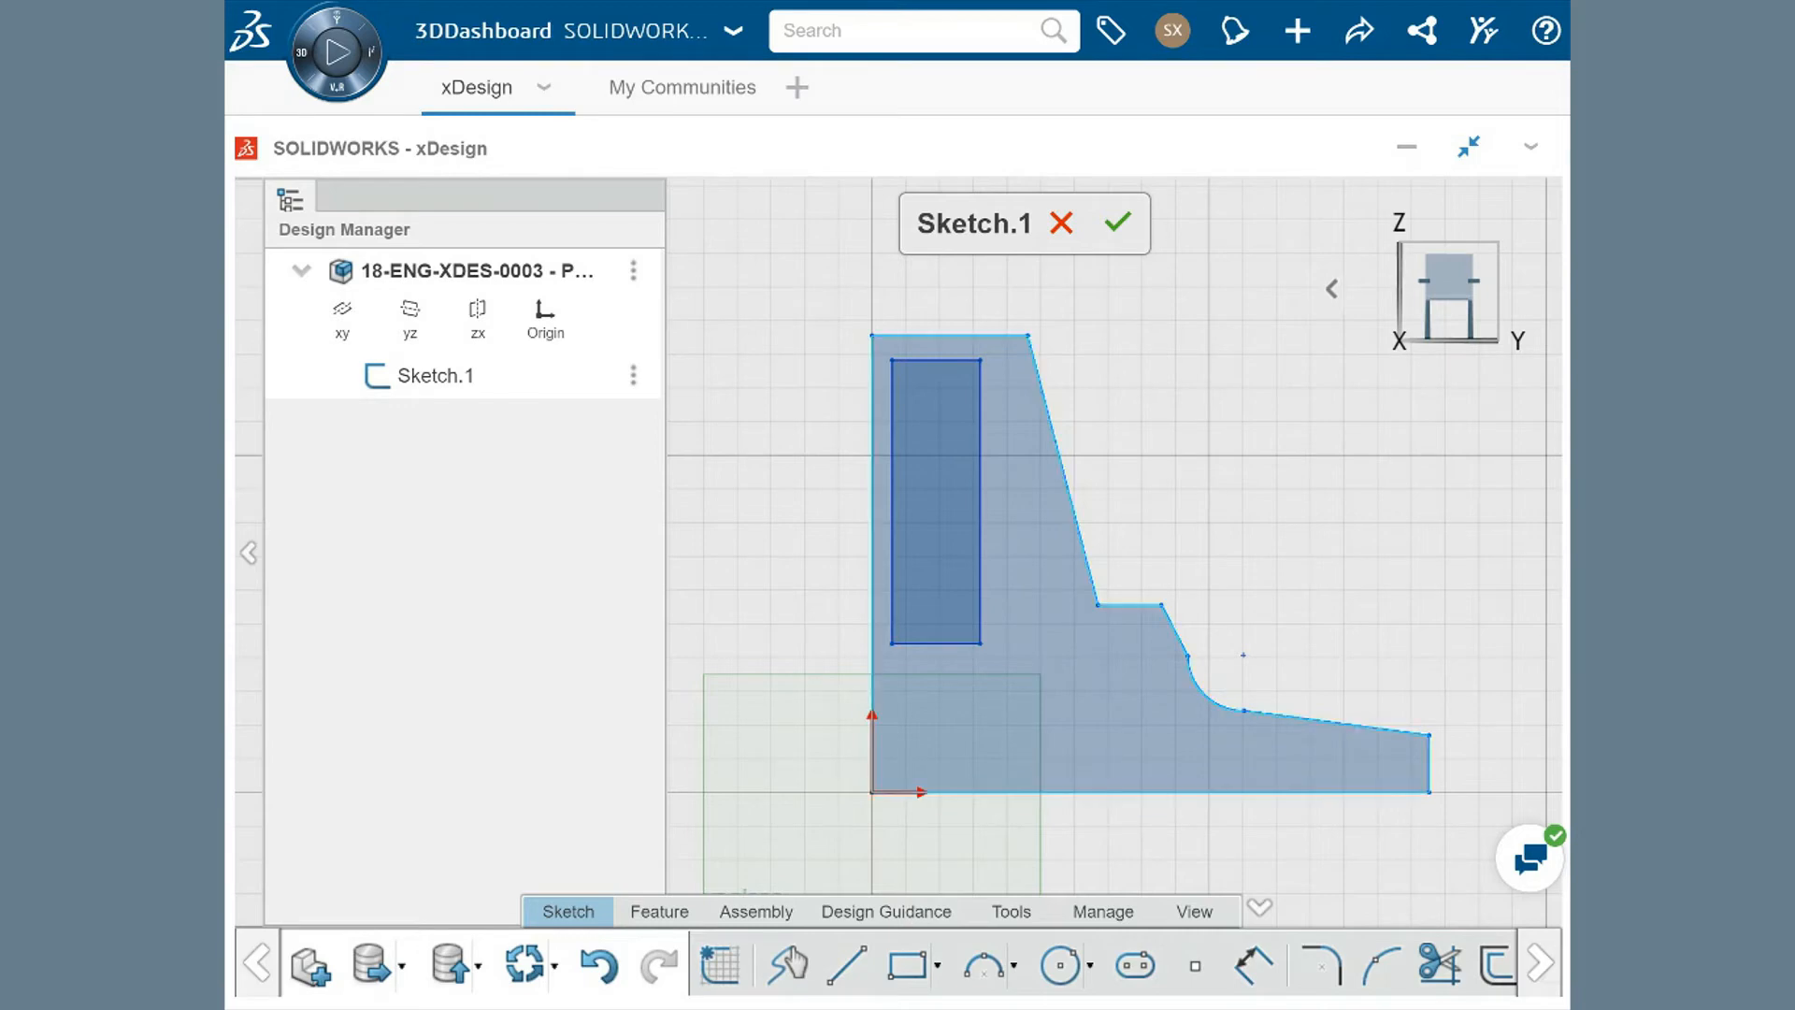
{"action": "left_click", "coordinate": [873, 586]}
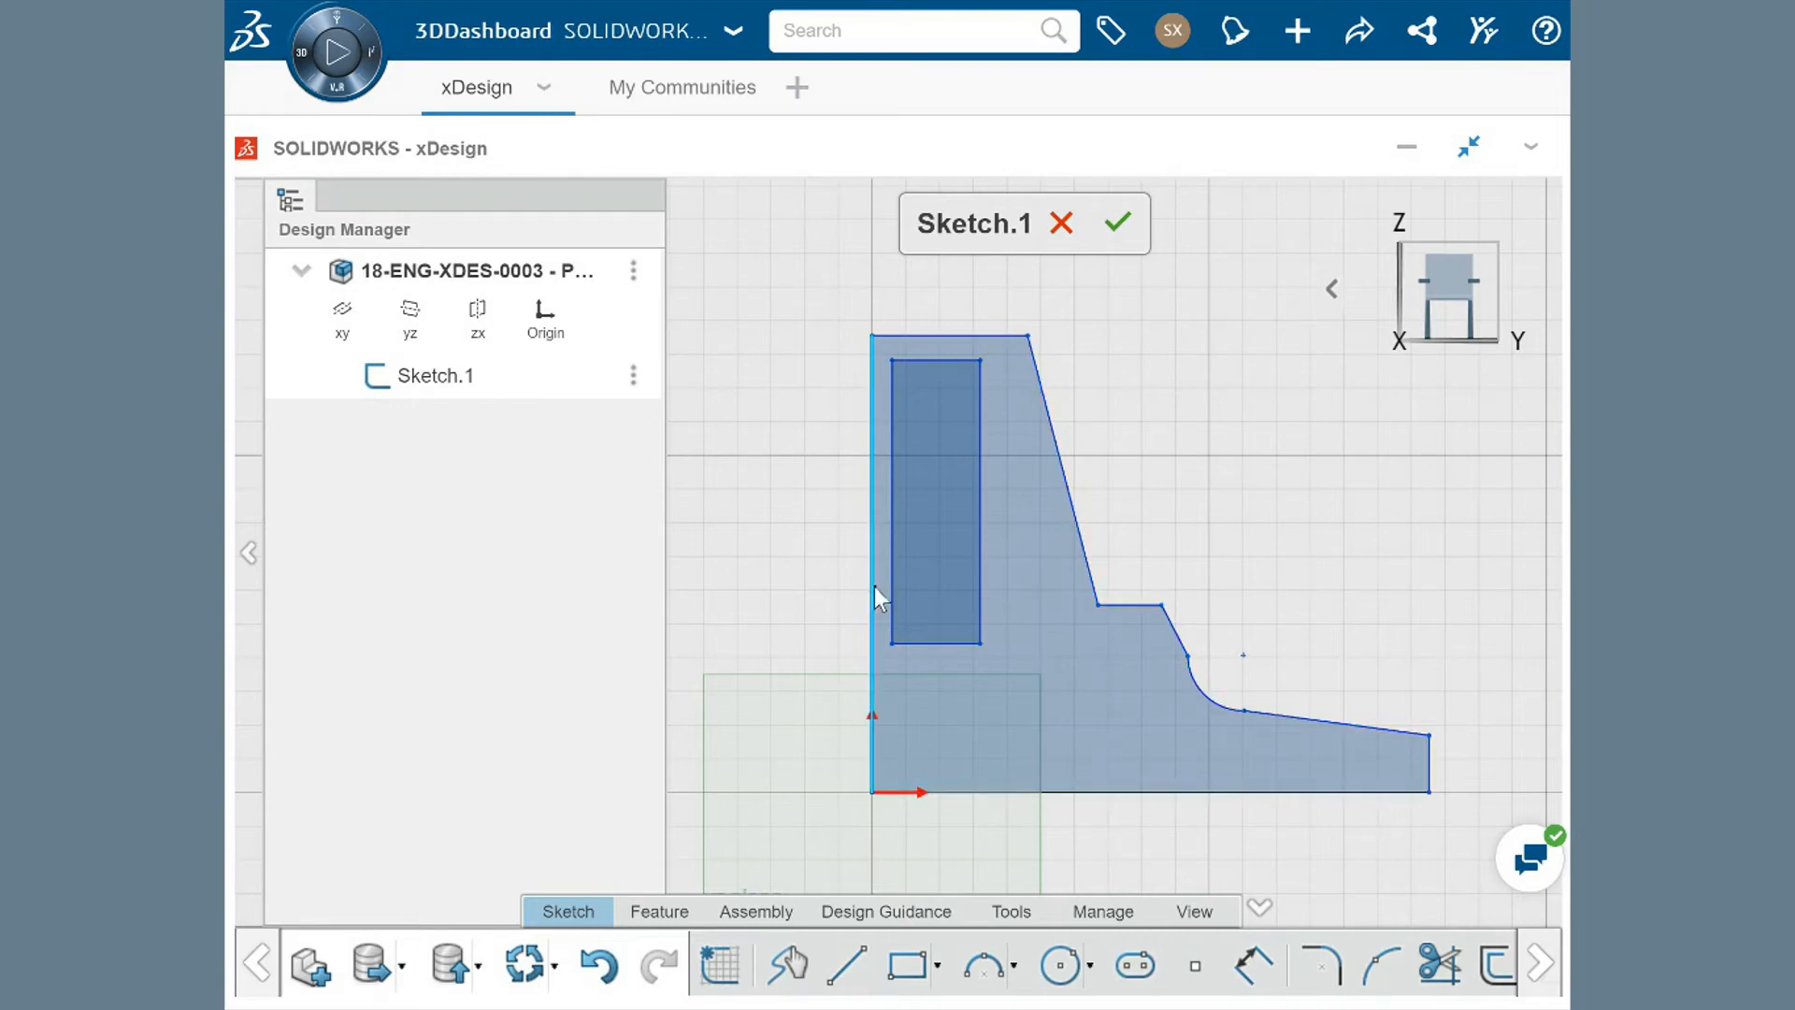
{"action": "left_click", "coordinate": [939, 337]}
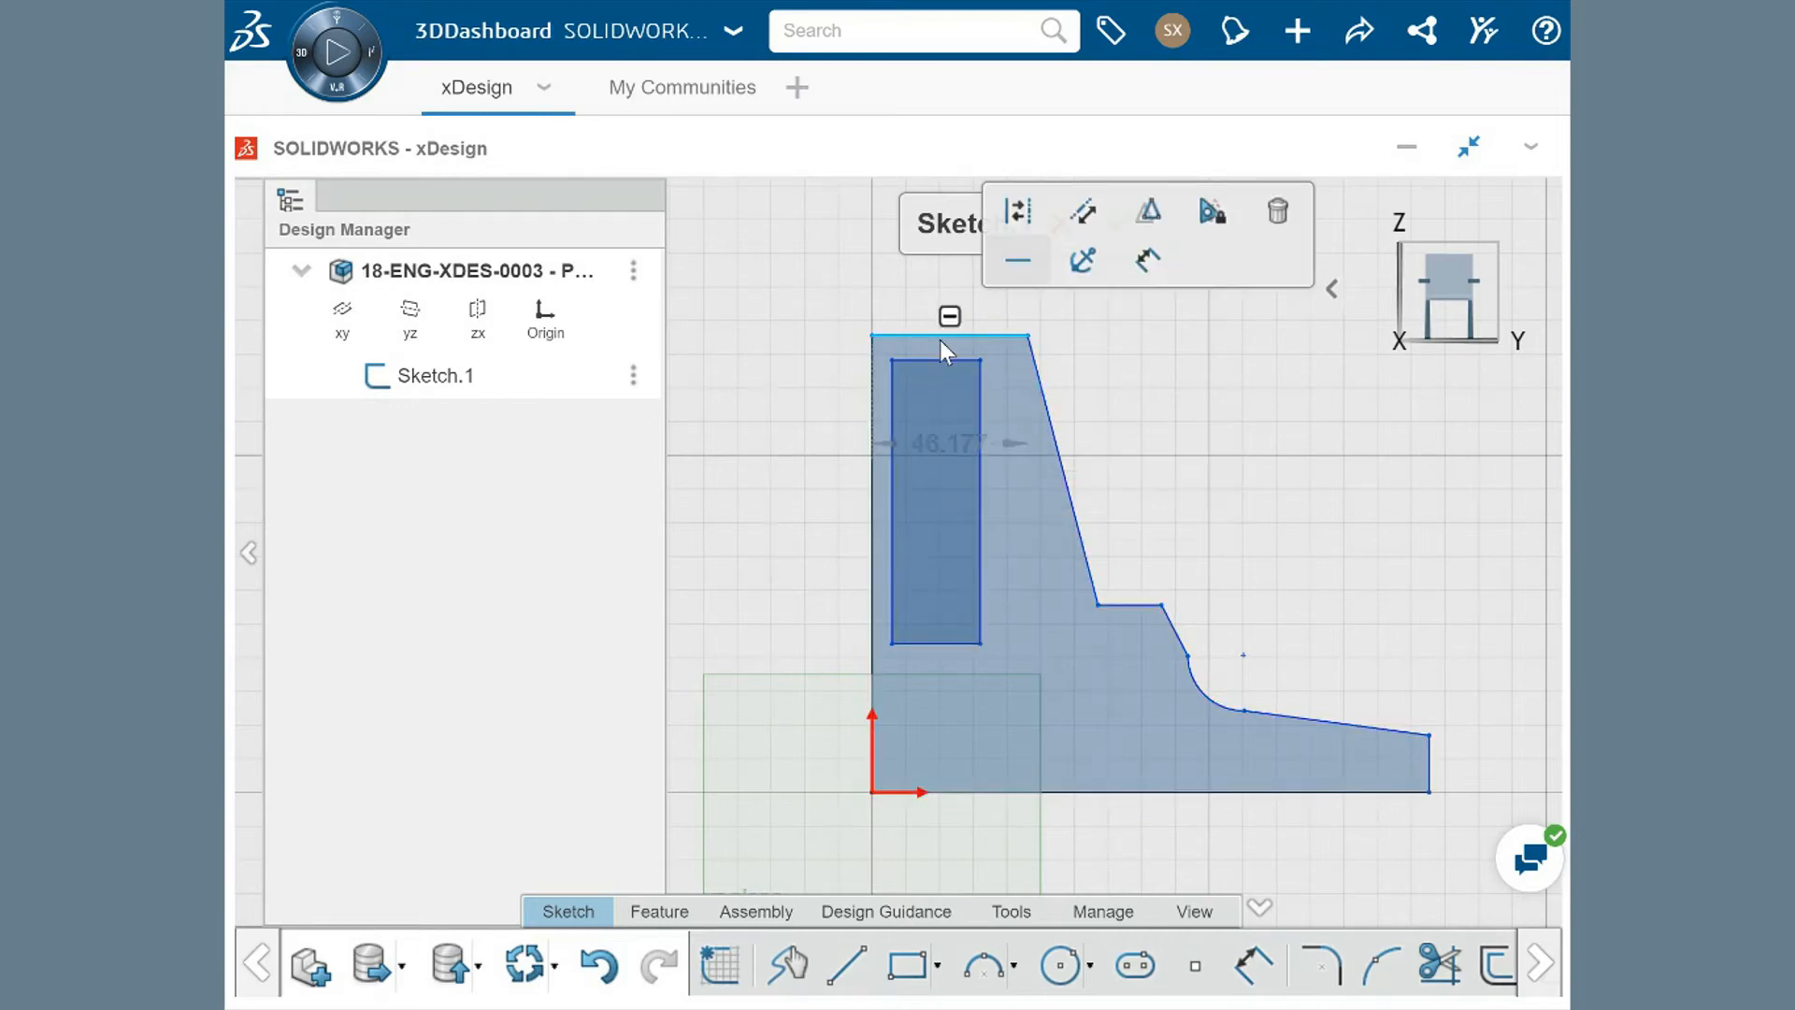
{"action": "left_click", "coordinate": [813, 386]}
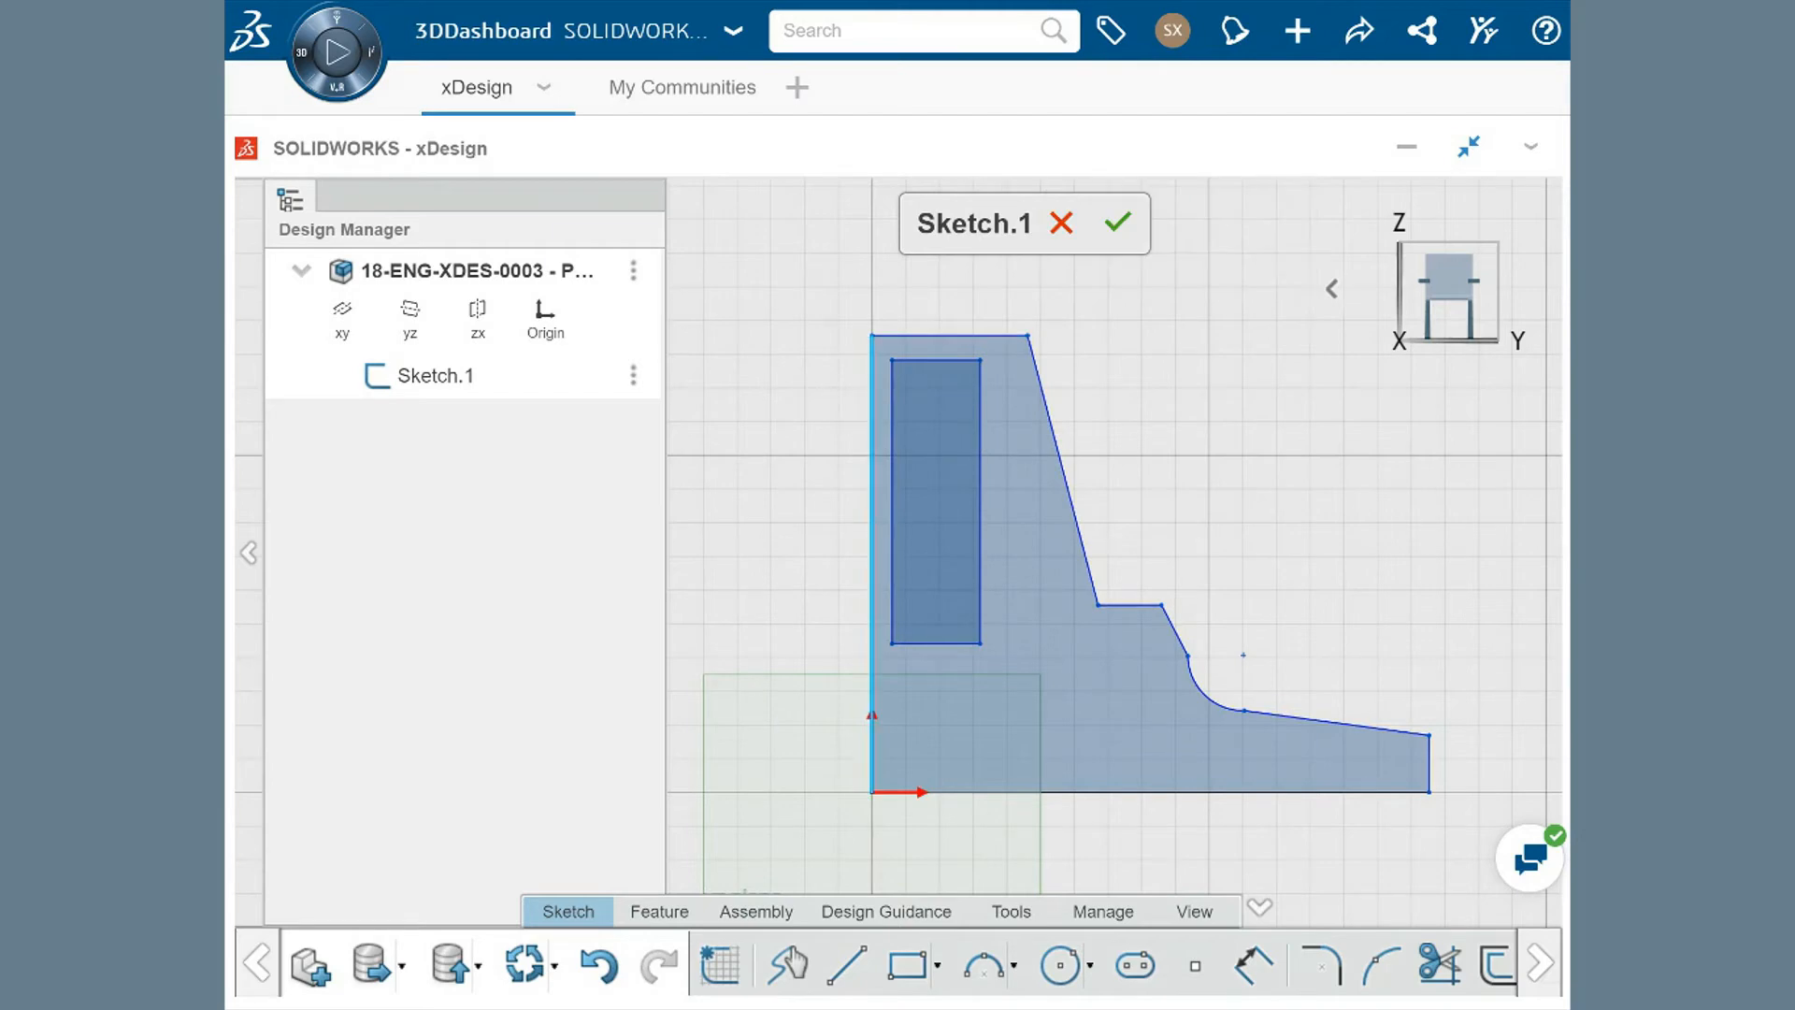
{"action": "left_click", "coordinate": [872, 436]}
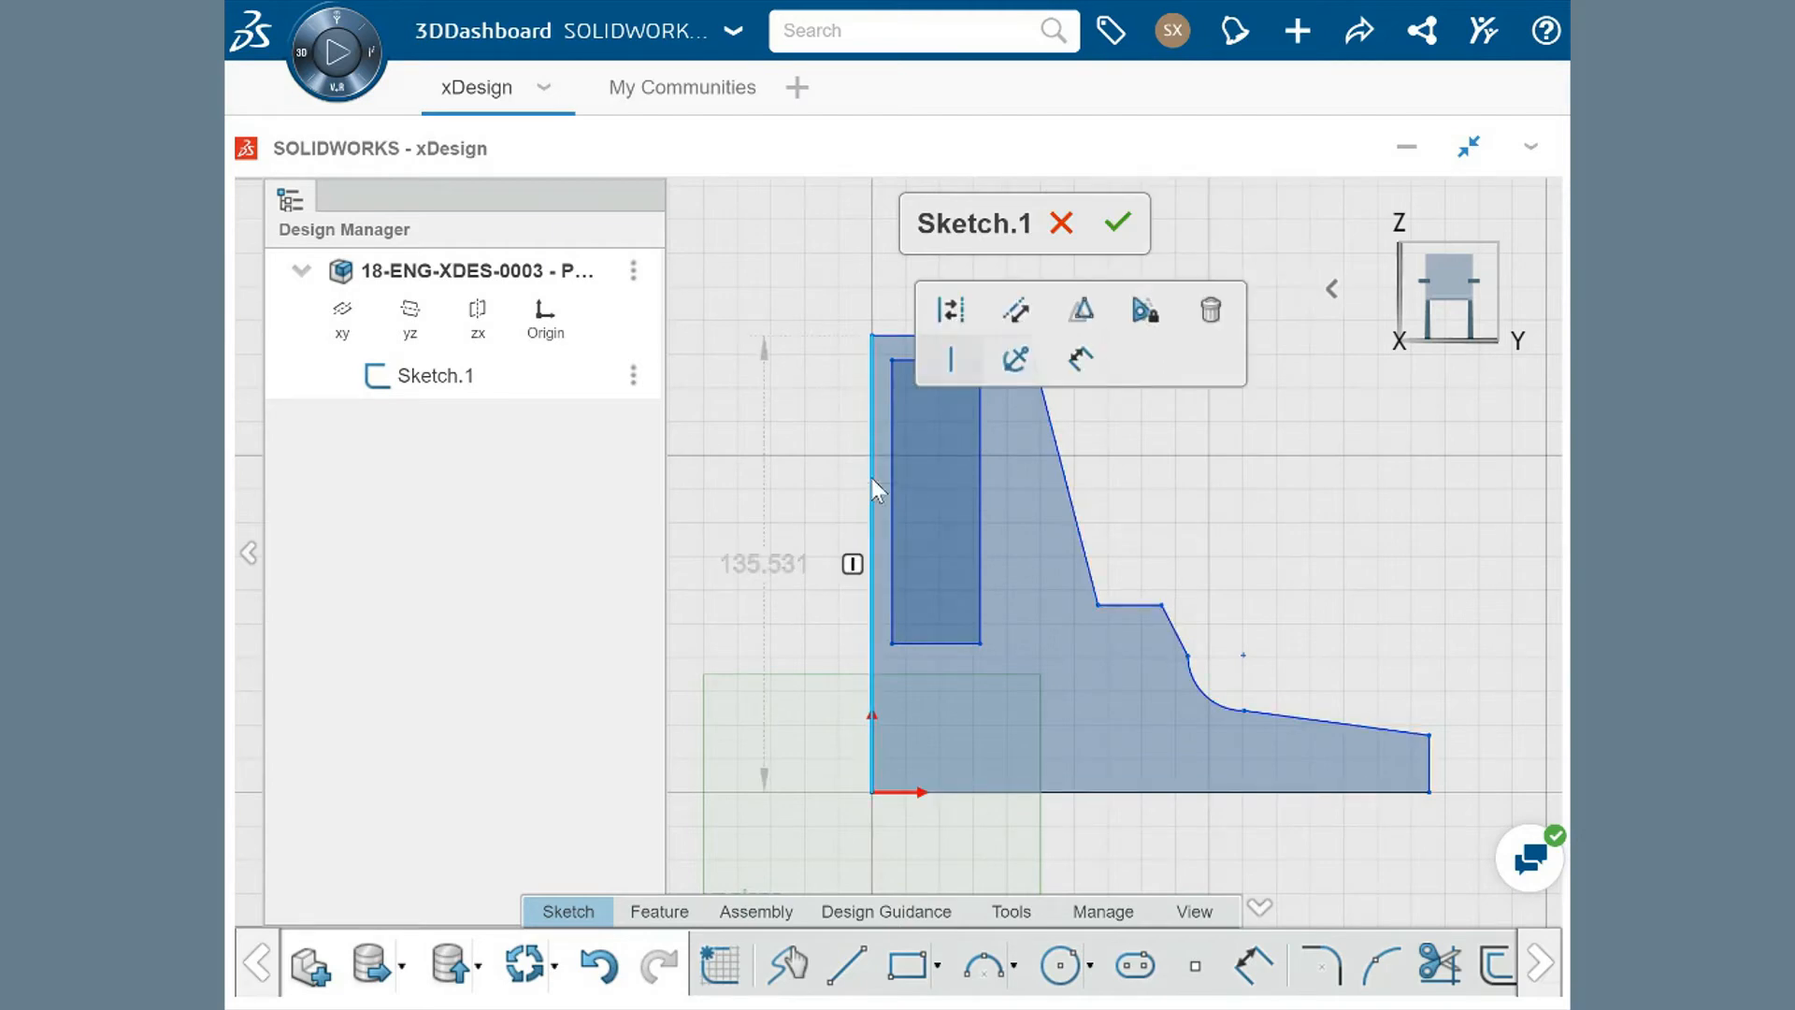
{"action": "left_click", "coordinate": [852, 564]}
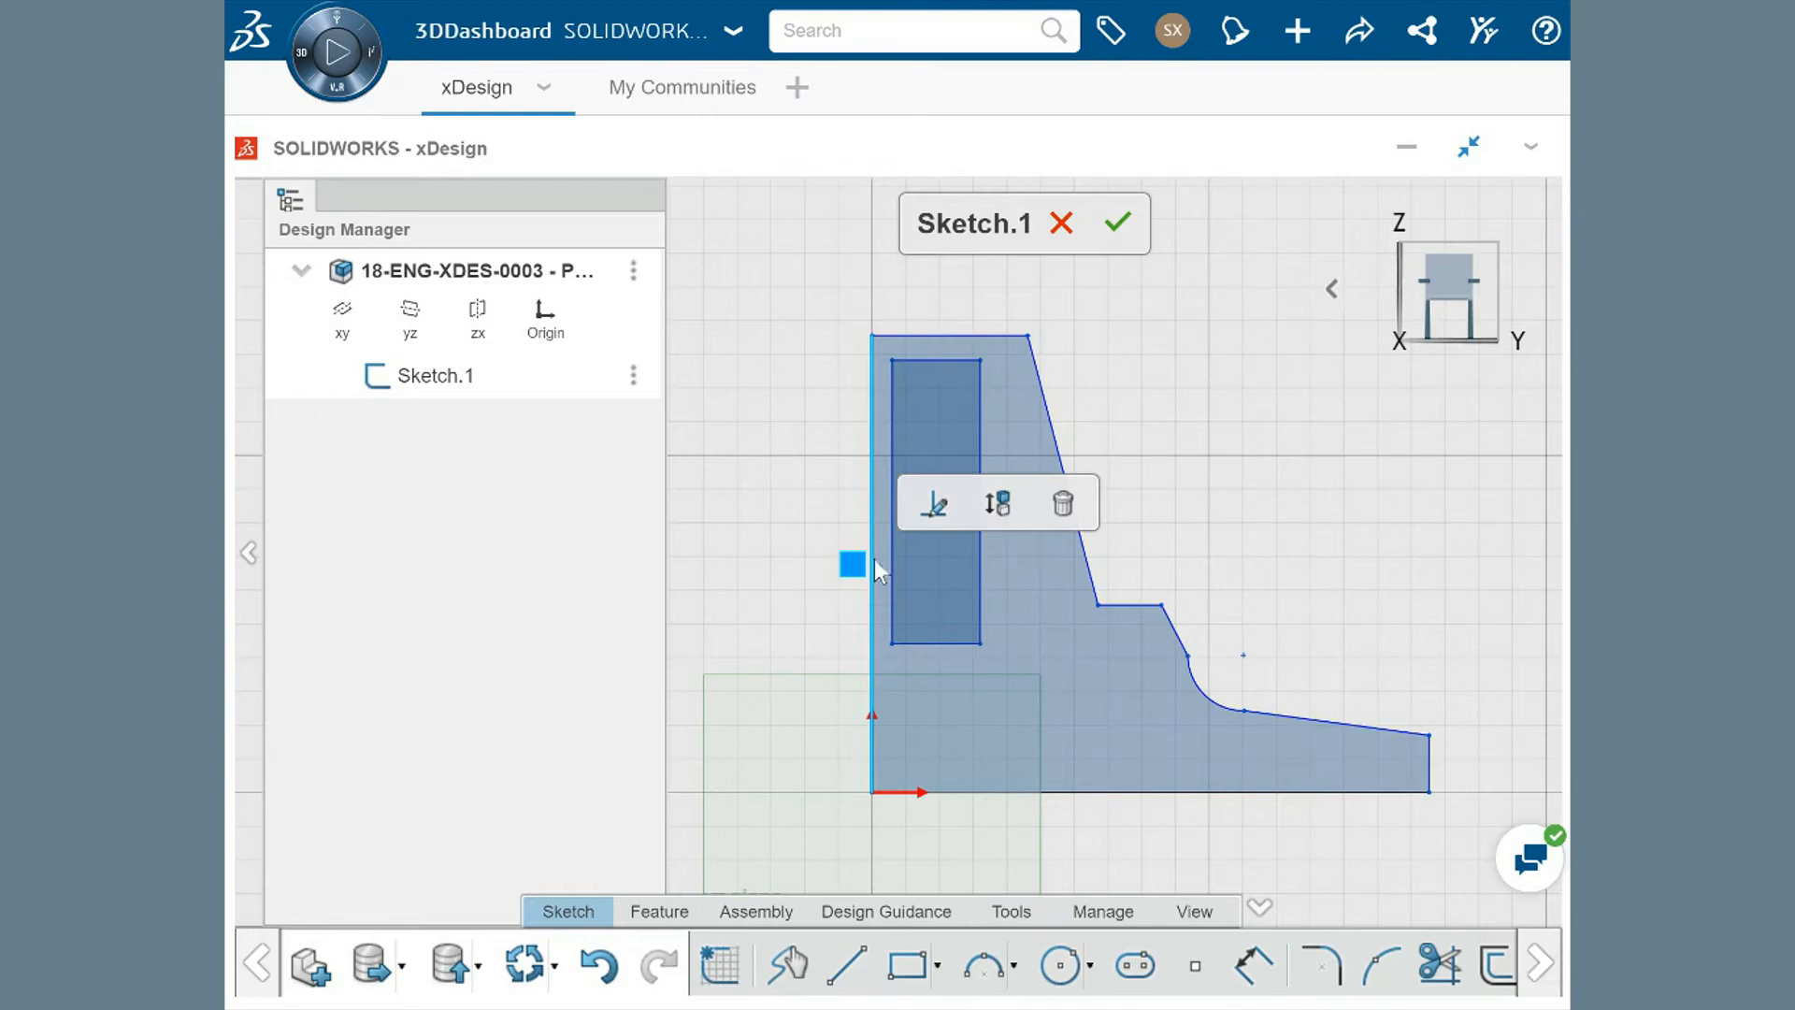
{"action": "left_click", "coordinate": [872, 566]}
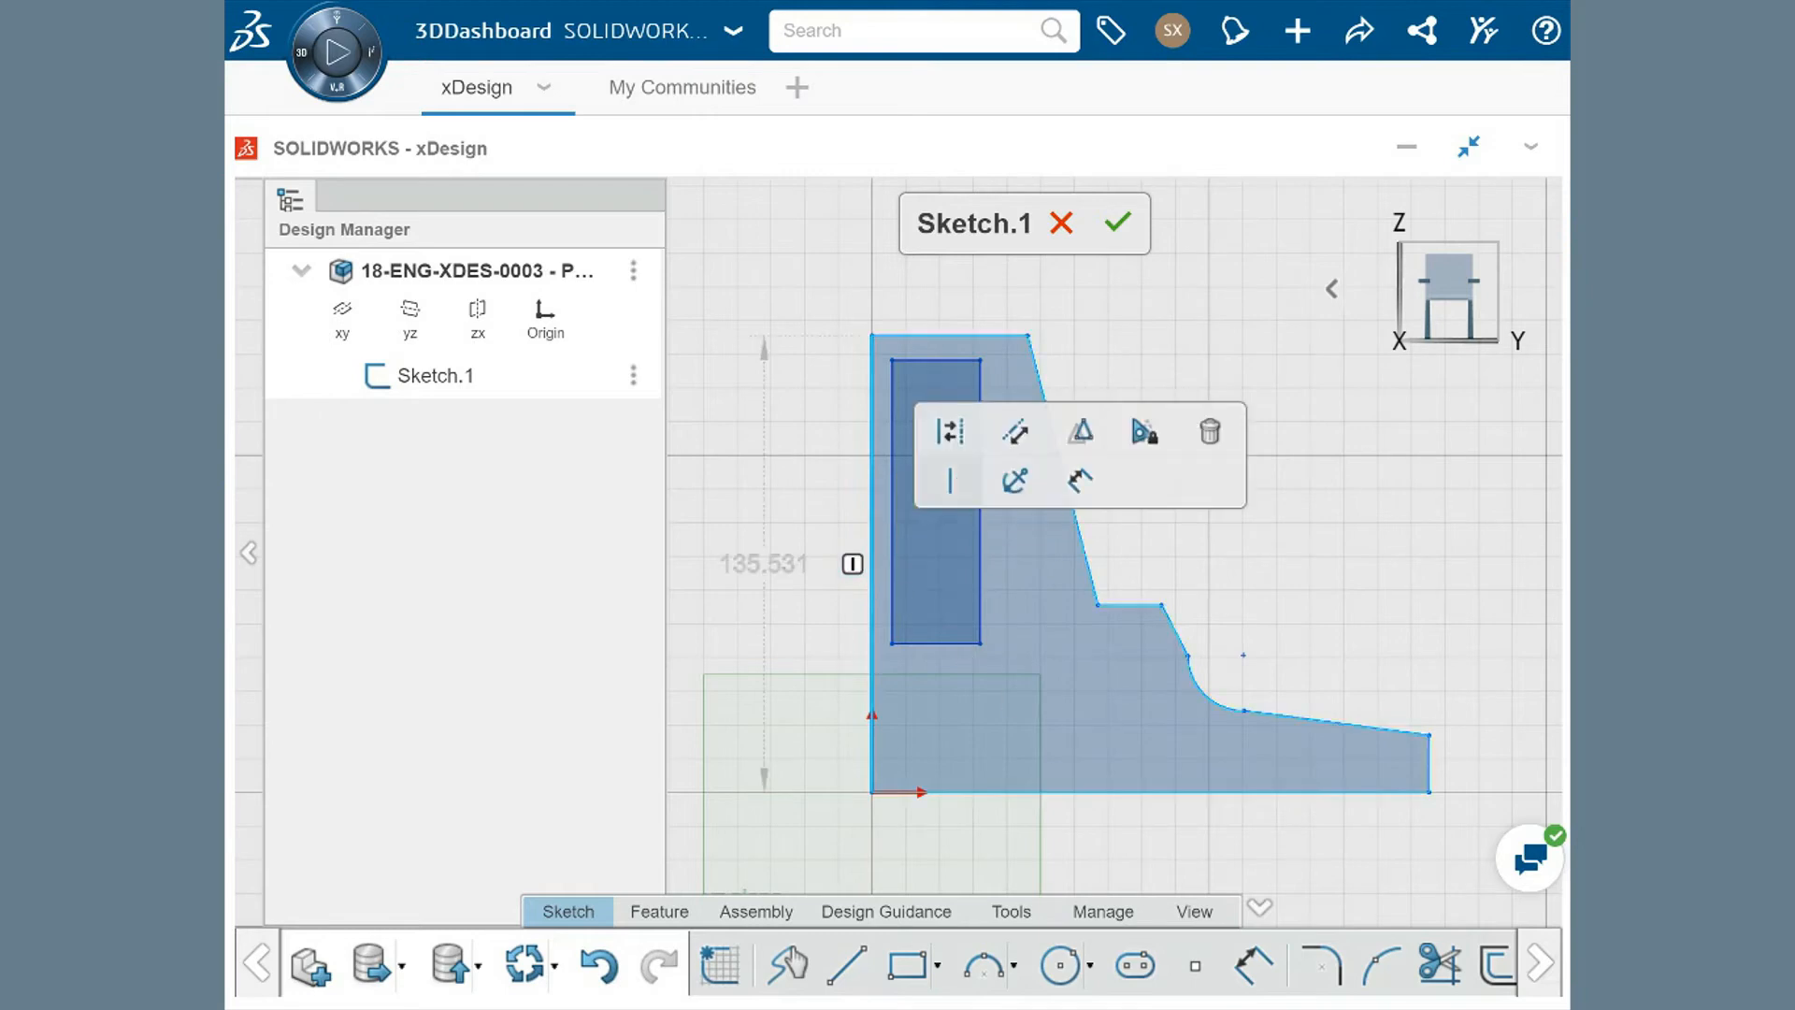
{"action": "left_click", "coordinate": [1107, 791]}
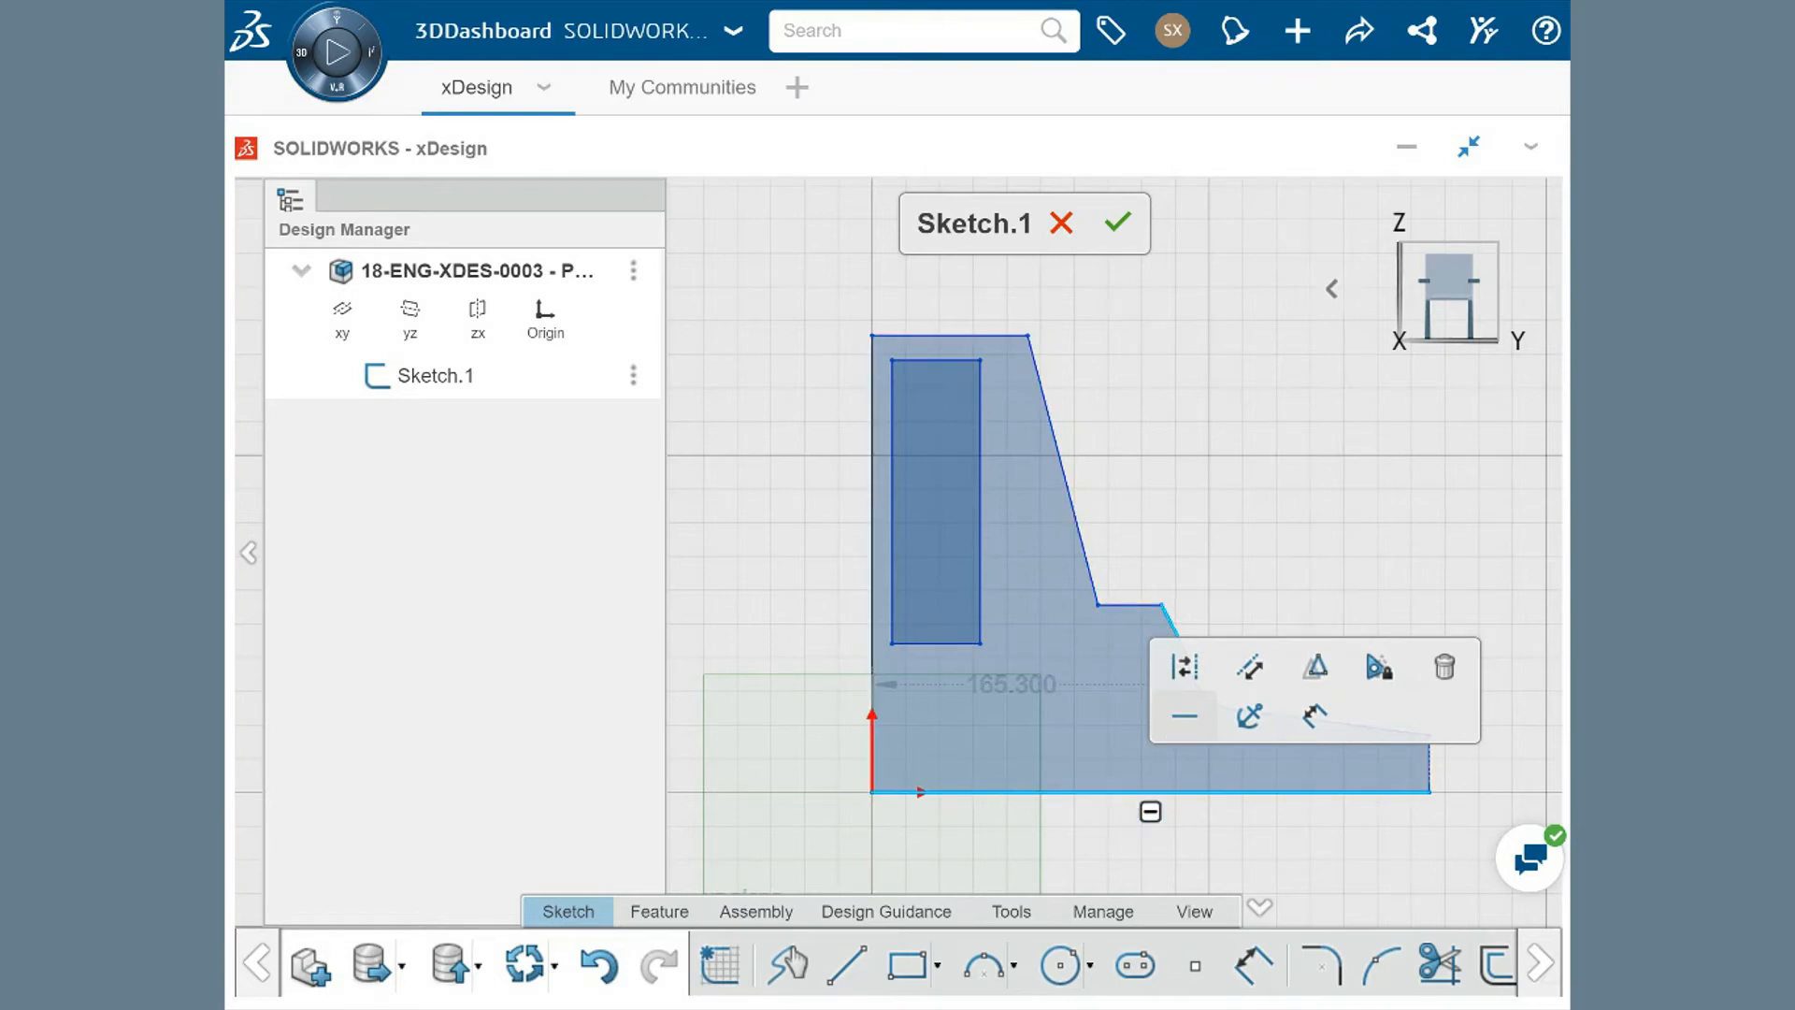
Apply a vertical constraint to the short slanted line above the profile's arc.
{"action": "left_click", "coordinate": [1189, 614]}
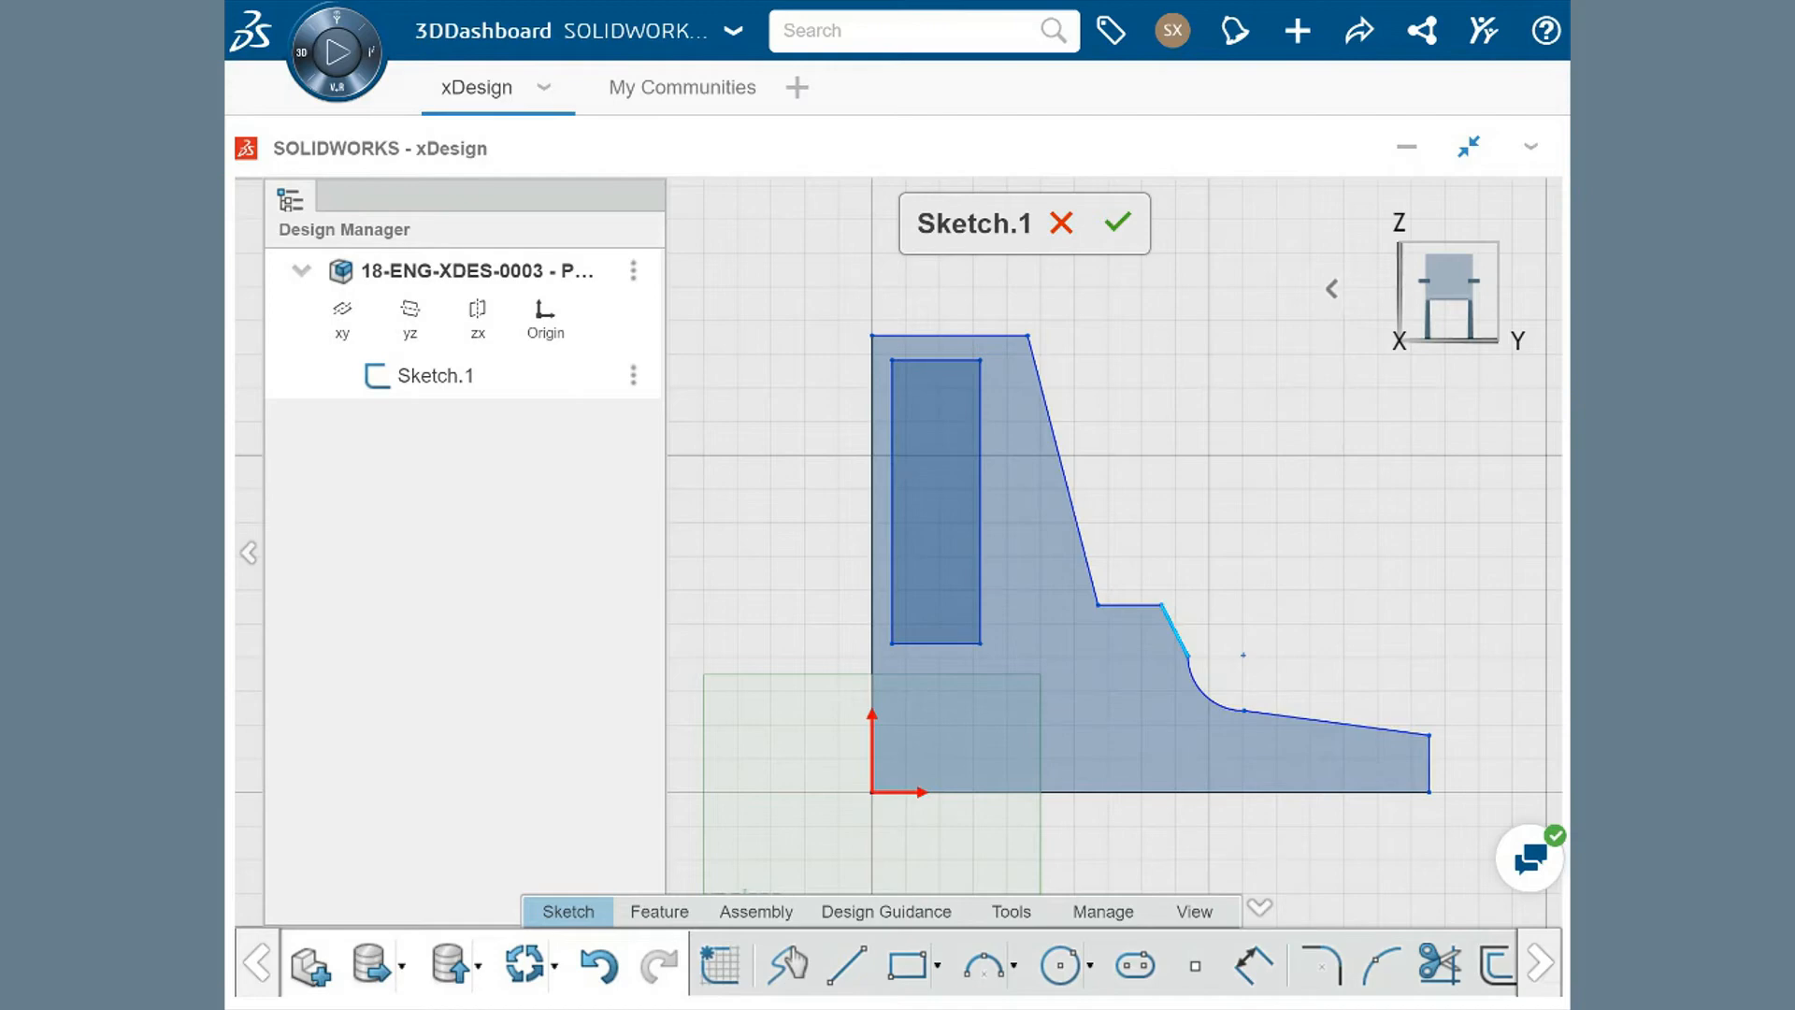
{"action": "left_click", "coordinate": [1178, 634]}
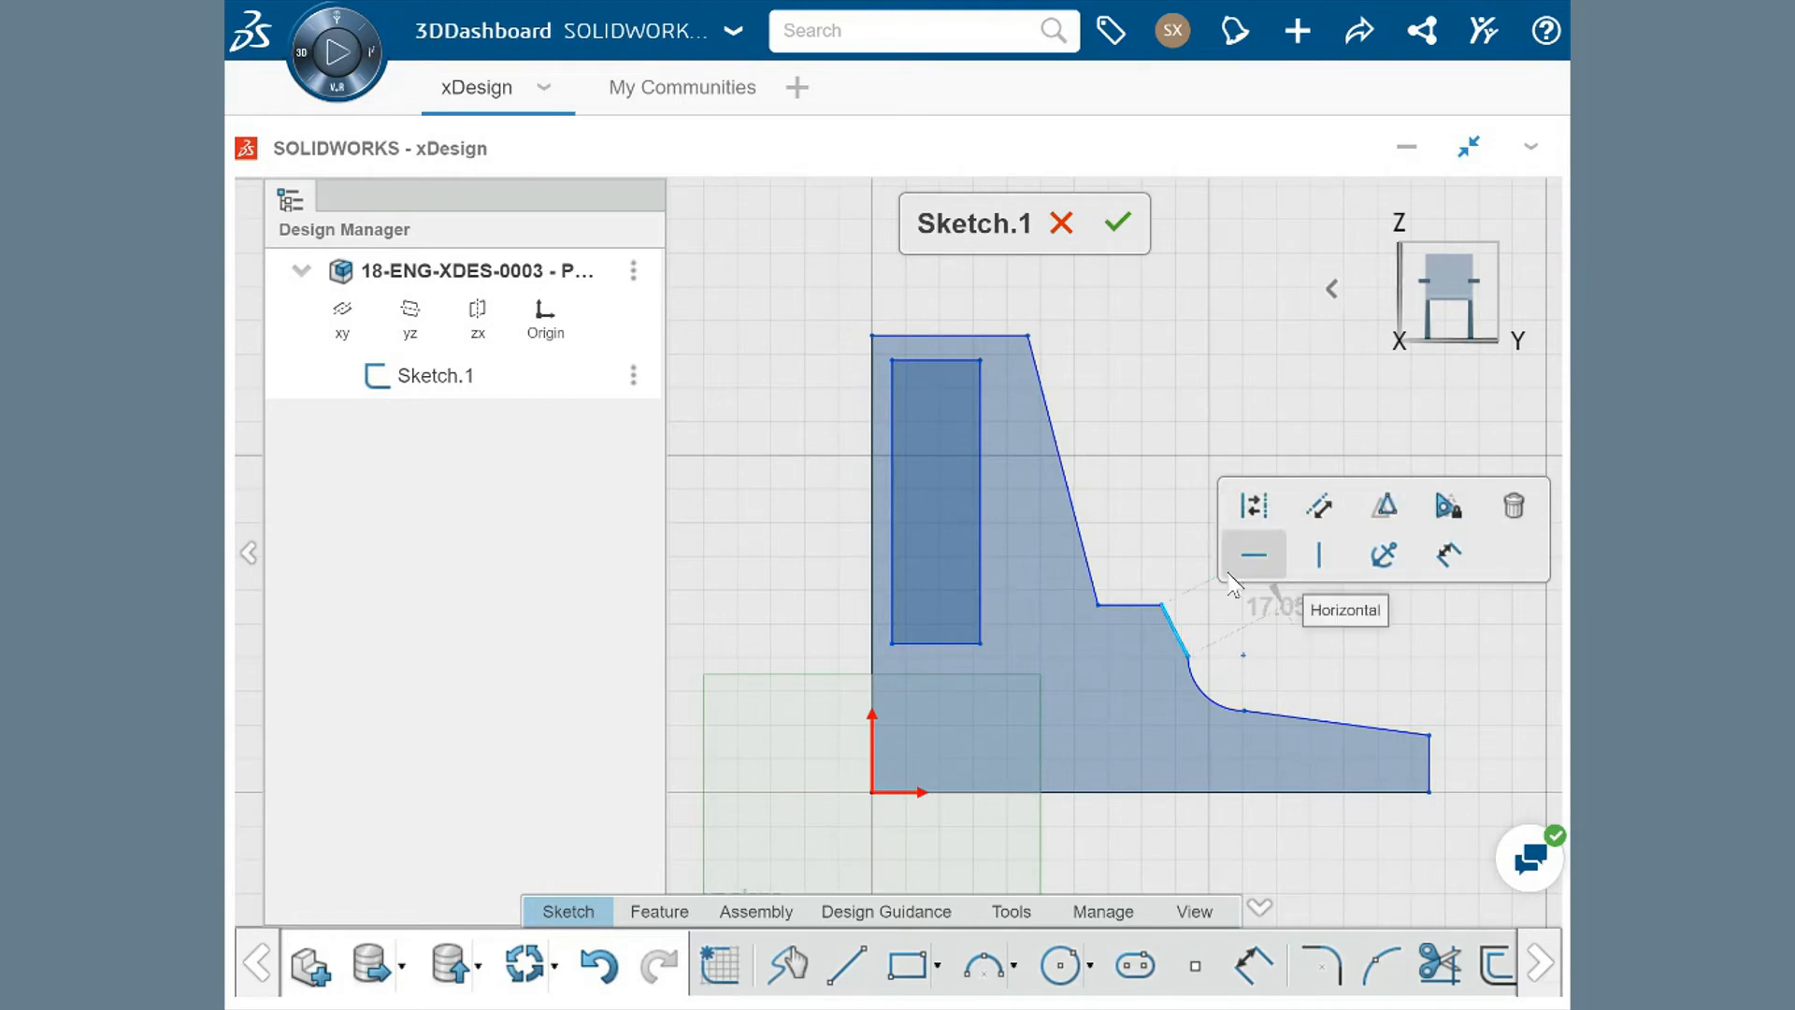
{"action": "left_click", "coordinate": [1322, 559]}
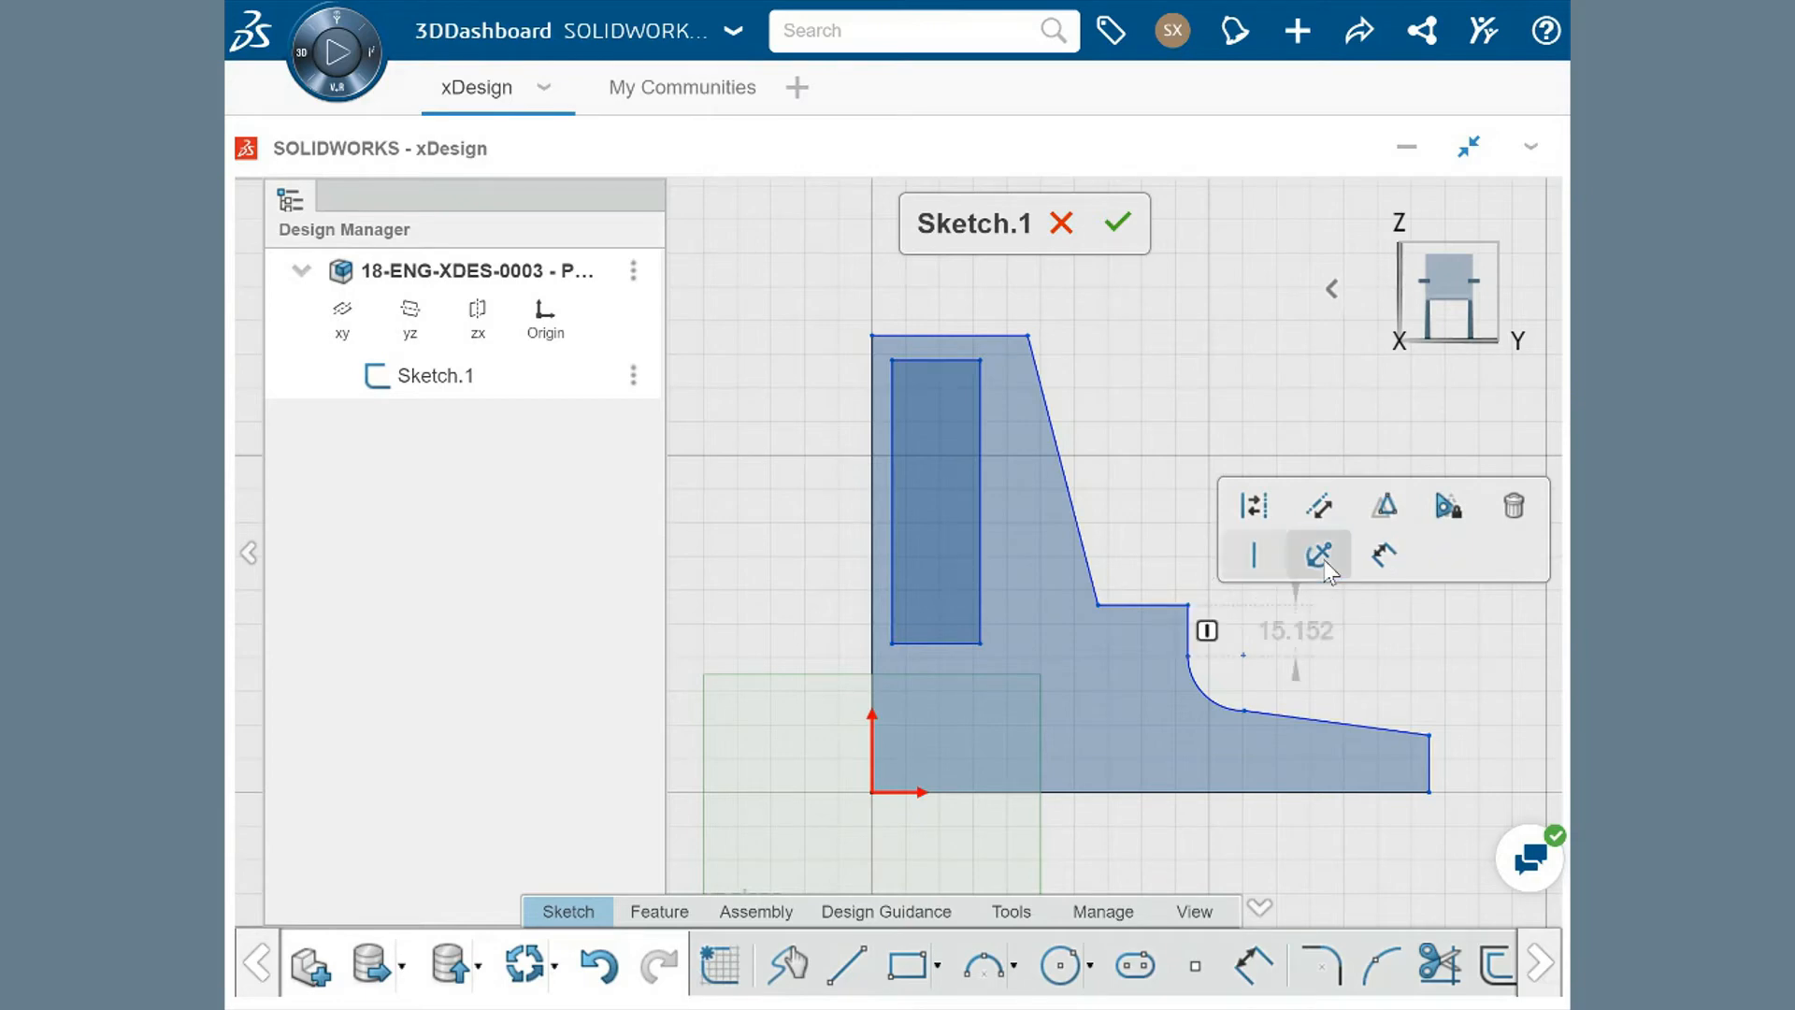
{"action": "left_click", "coordinate": [1383, 667]}
Apply a horizontal constraint to the slightly sloped line running from the arc's lower end to the profile's right edge.
{"action": "left_click", "coordinate": [1345, 722]}
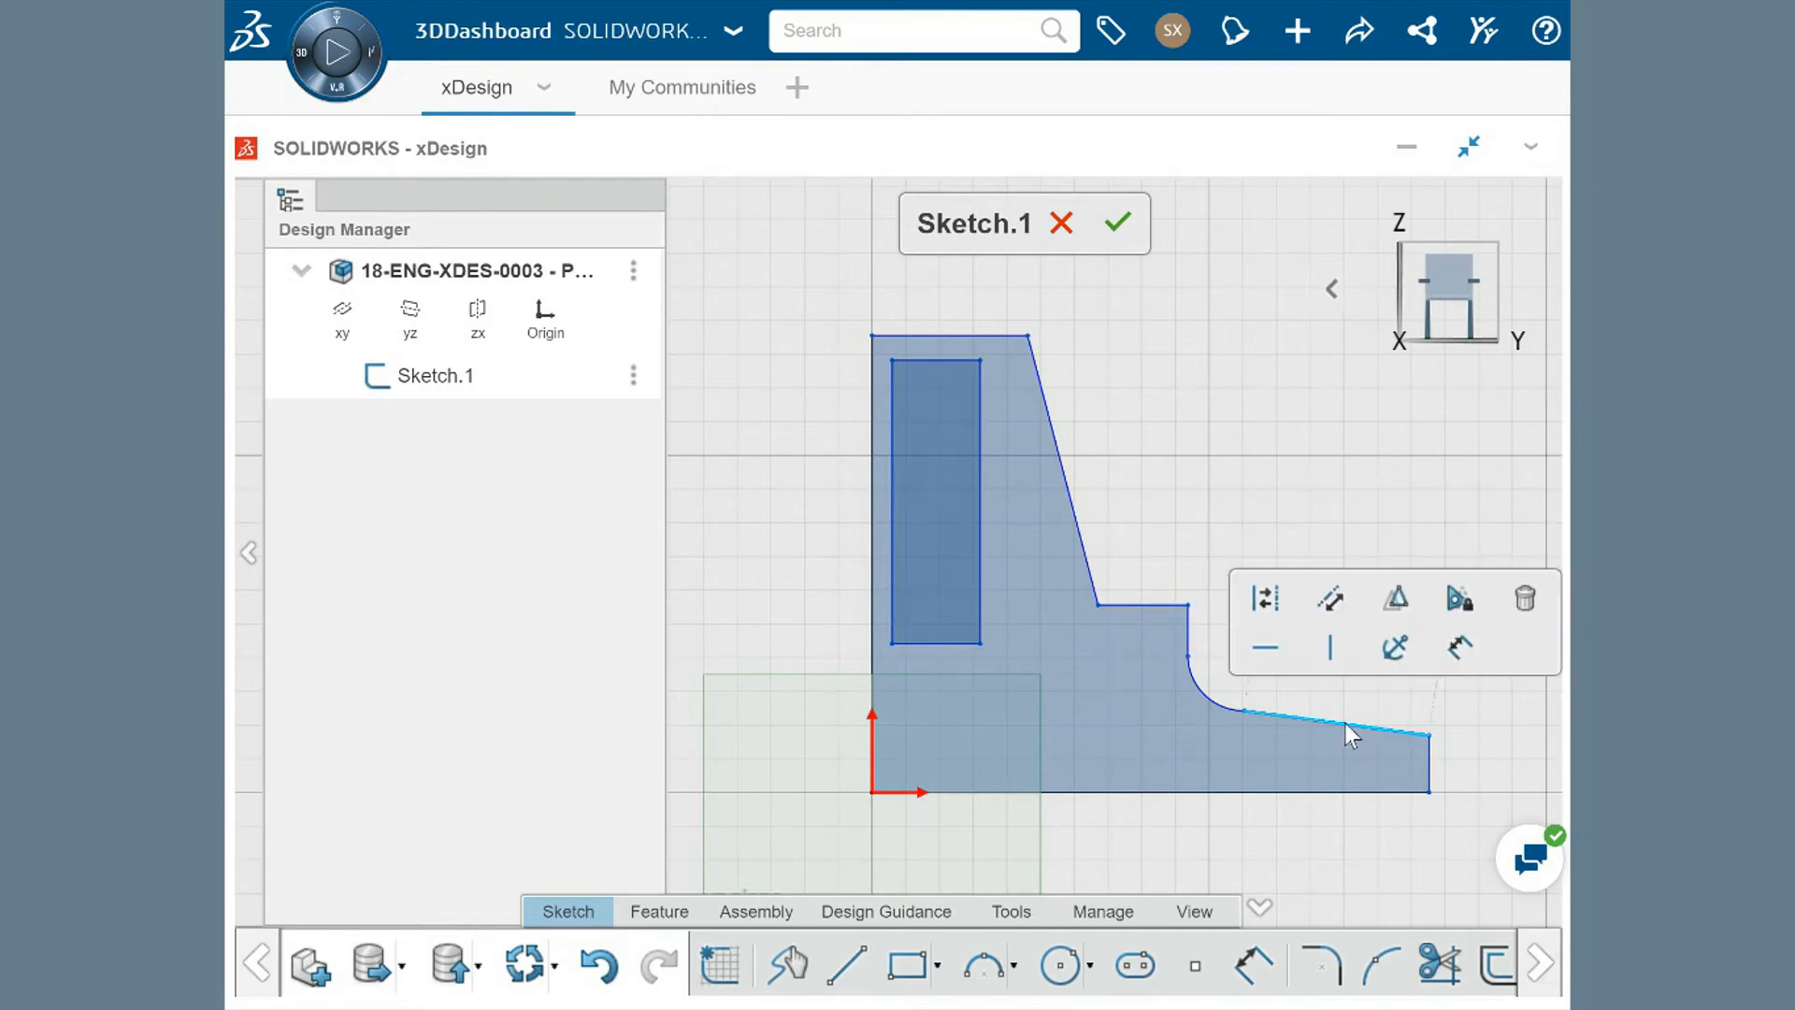
{"action": "left_click", "coordinate": [1277, 662]}
{"action": "left_click", "coordinate": [1467, 734]}
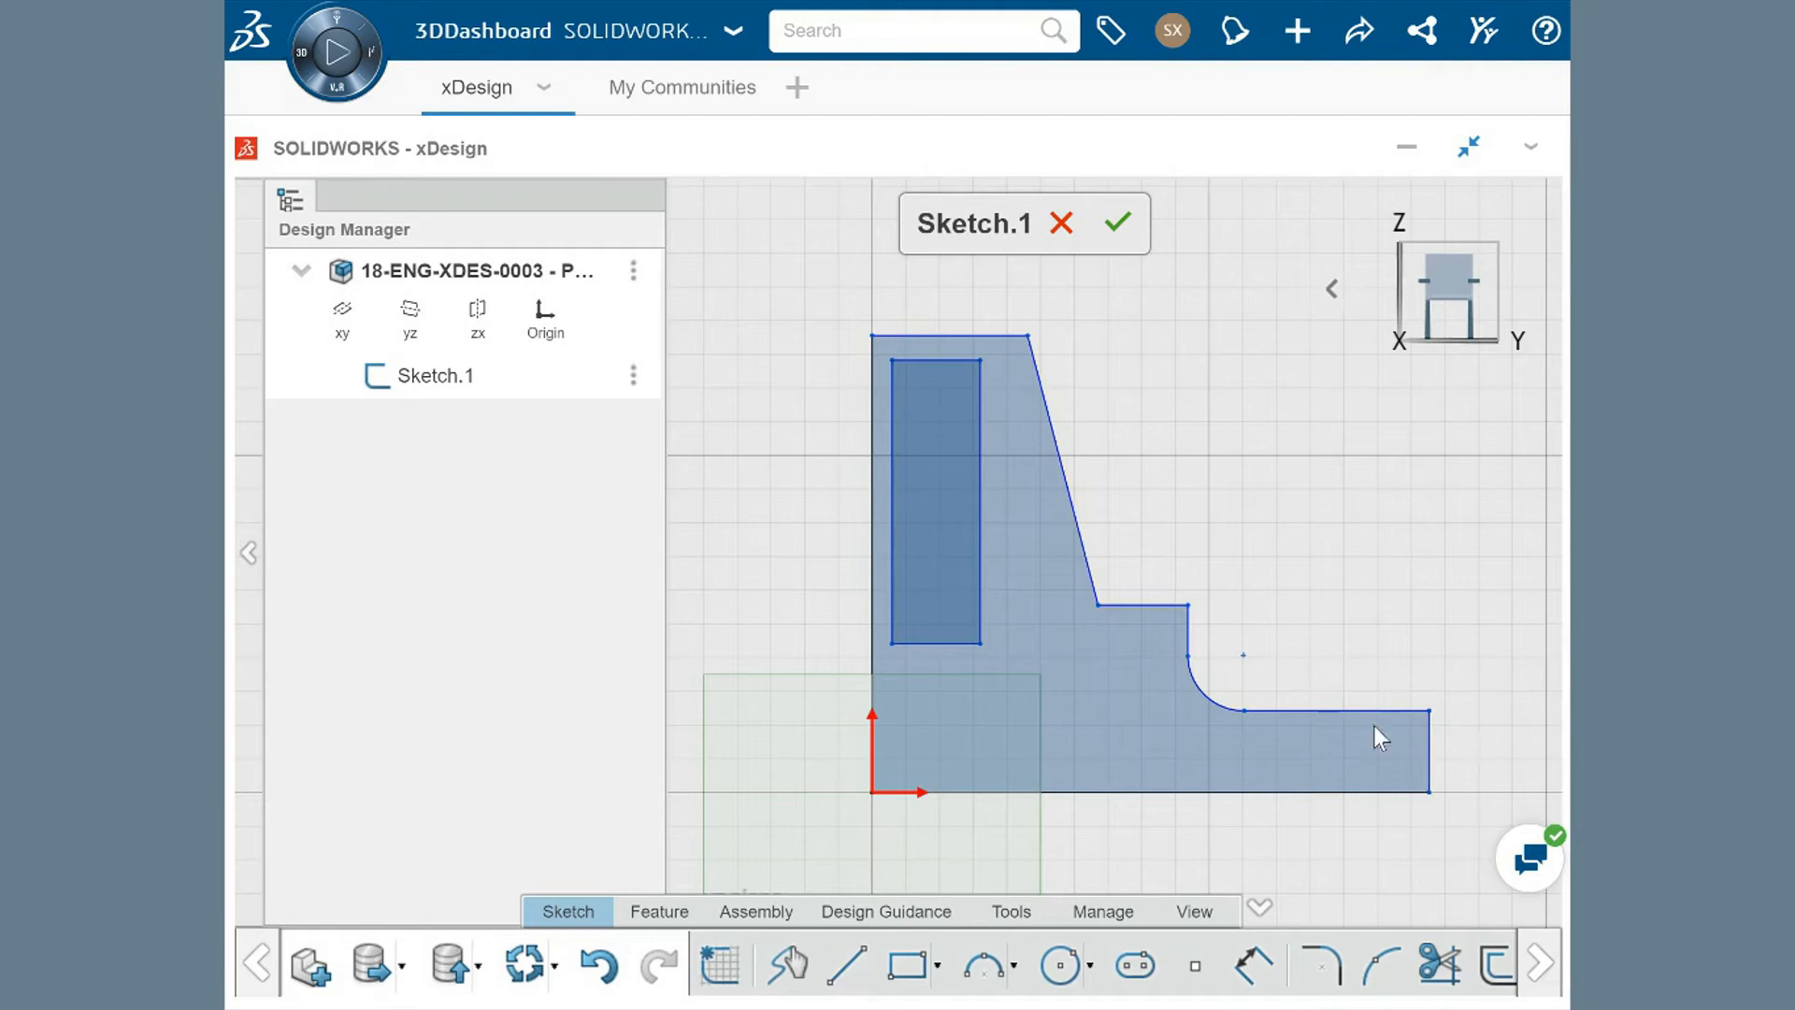
Inspect the vertical constraints on the profile's left edge and on the short line above the arc.
{"action": "left_click", "coordinate": [873, 622]}
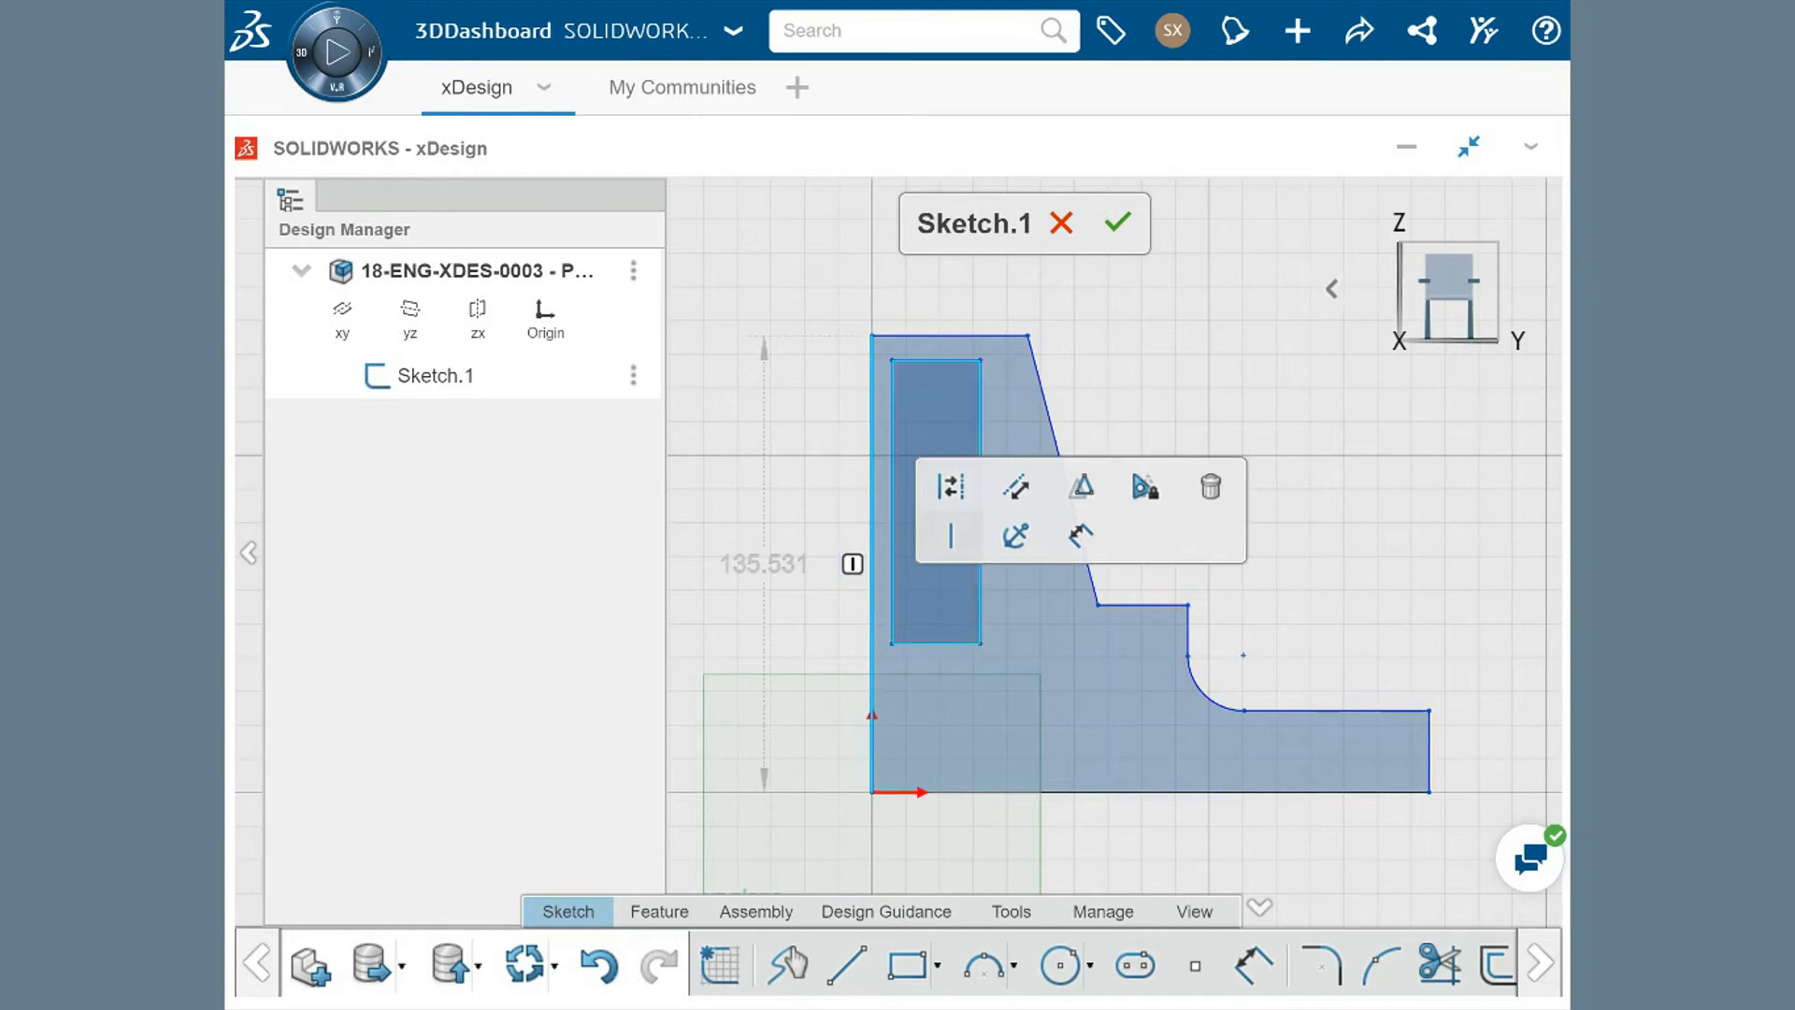
{"action": "left_click", "coordinate": [1188, 630]}
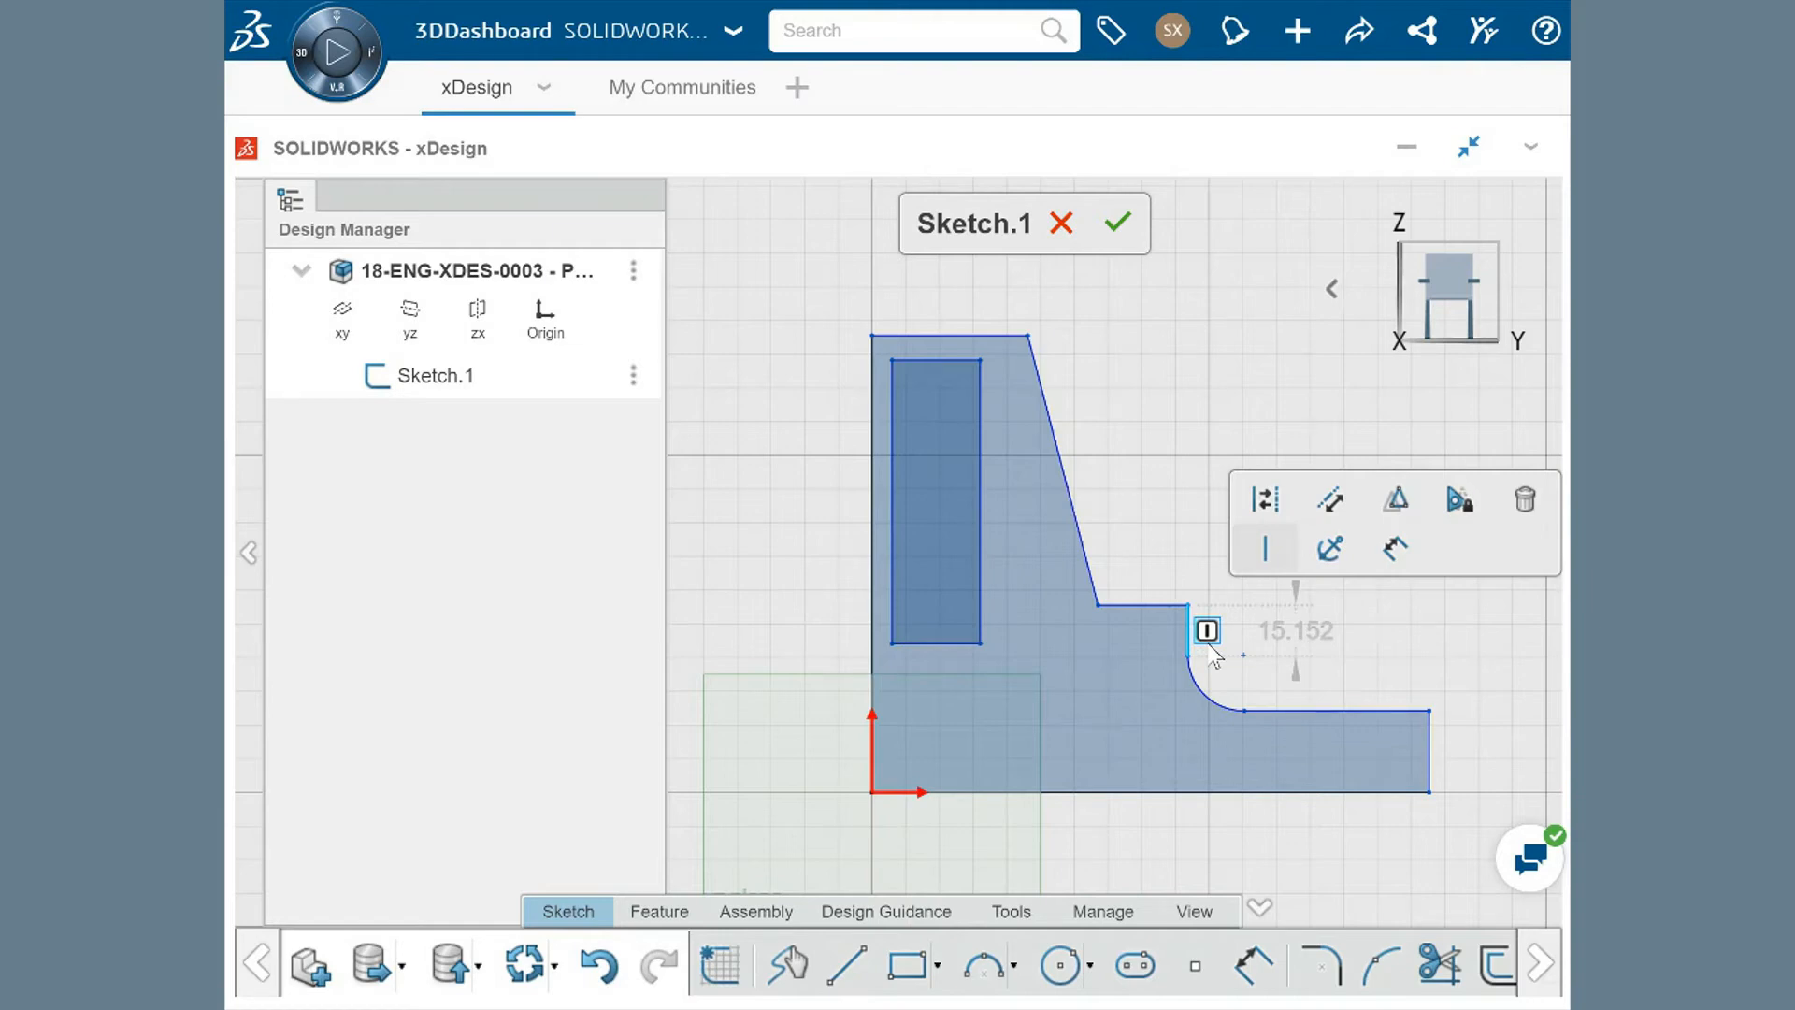
{"action": "left_click", "coordinate": [1207, 632]}
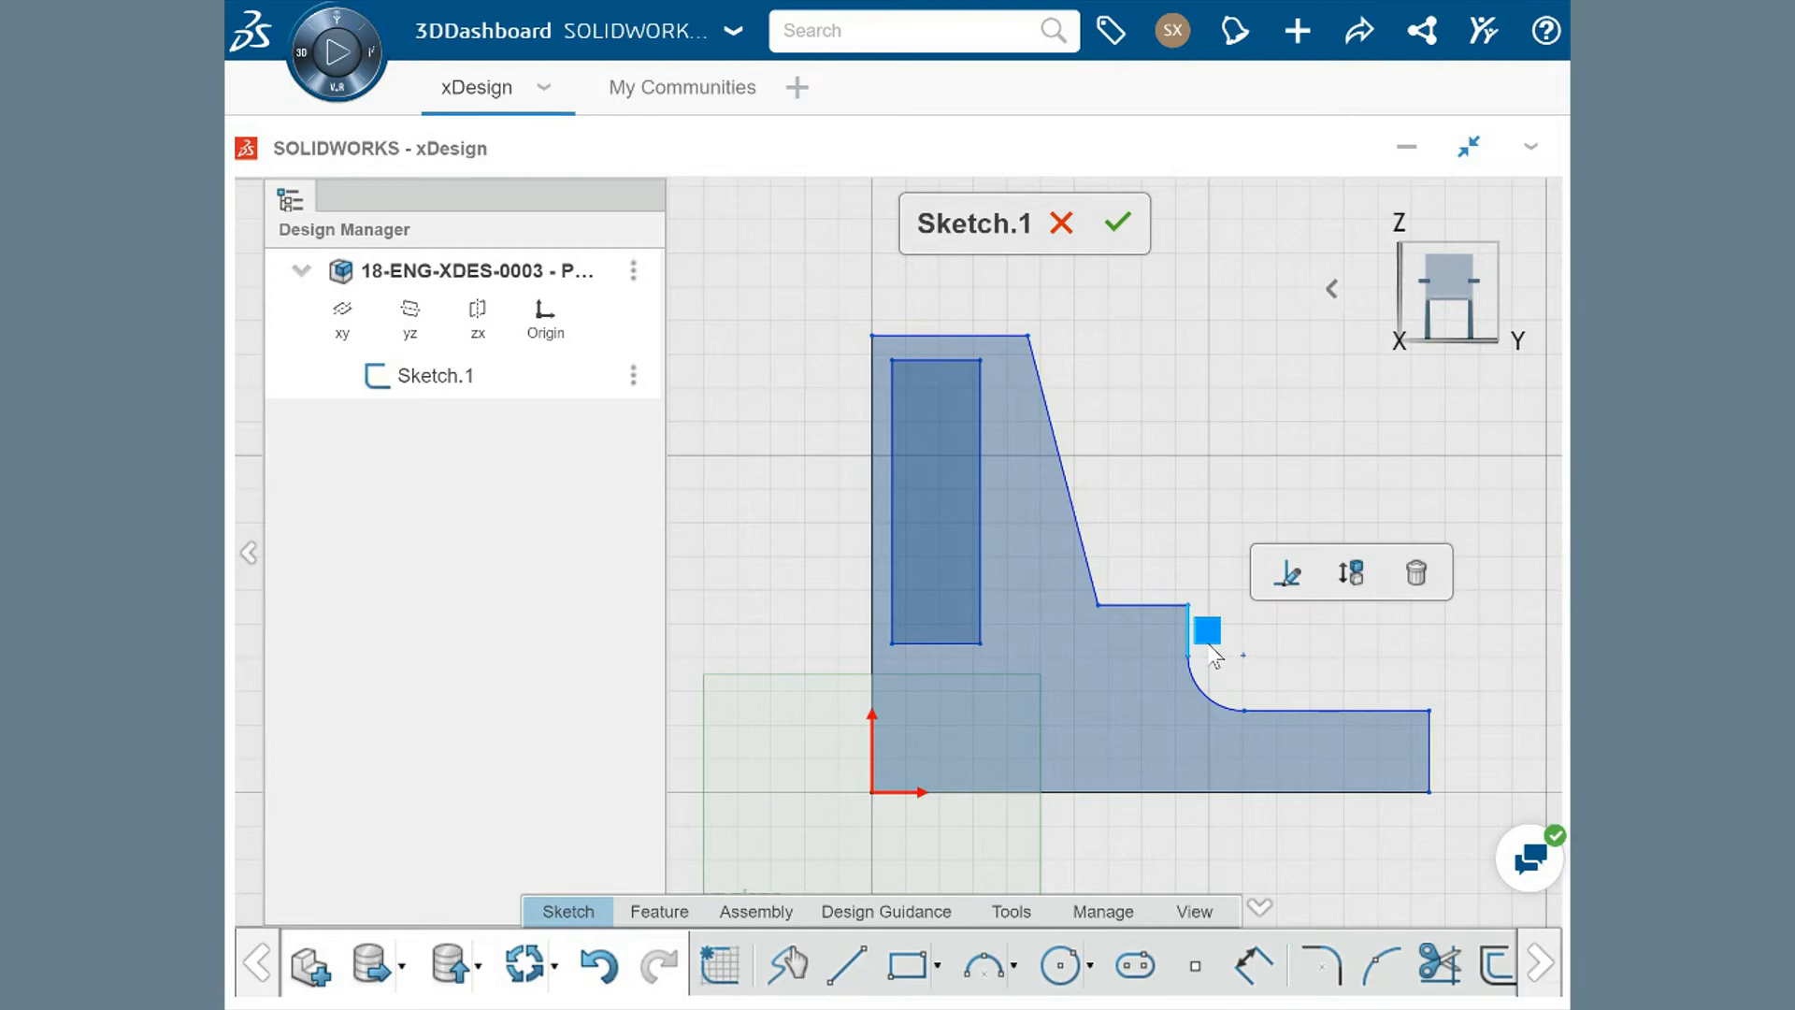
{"action": "key", "text": "ctrl+z"}
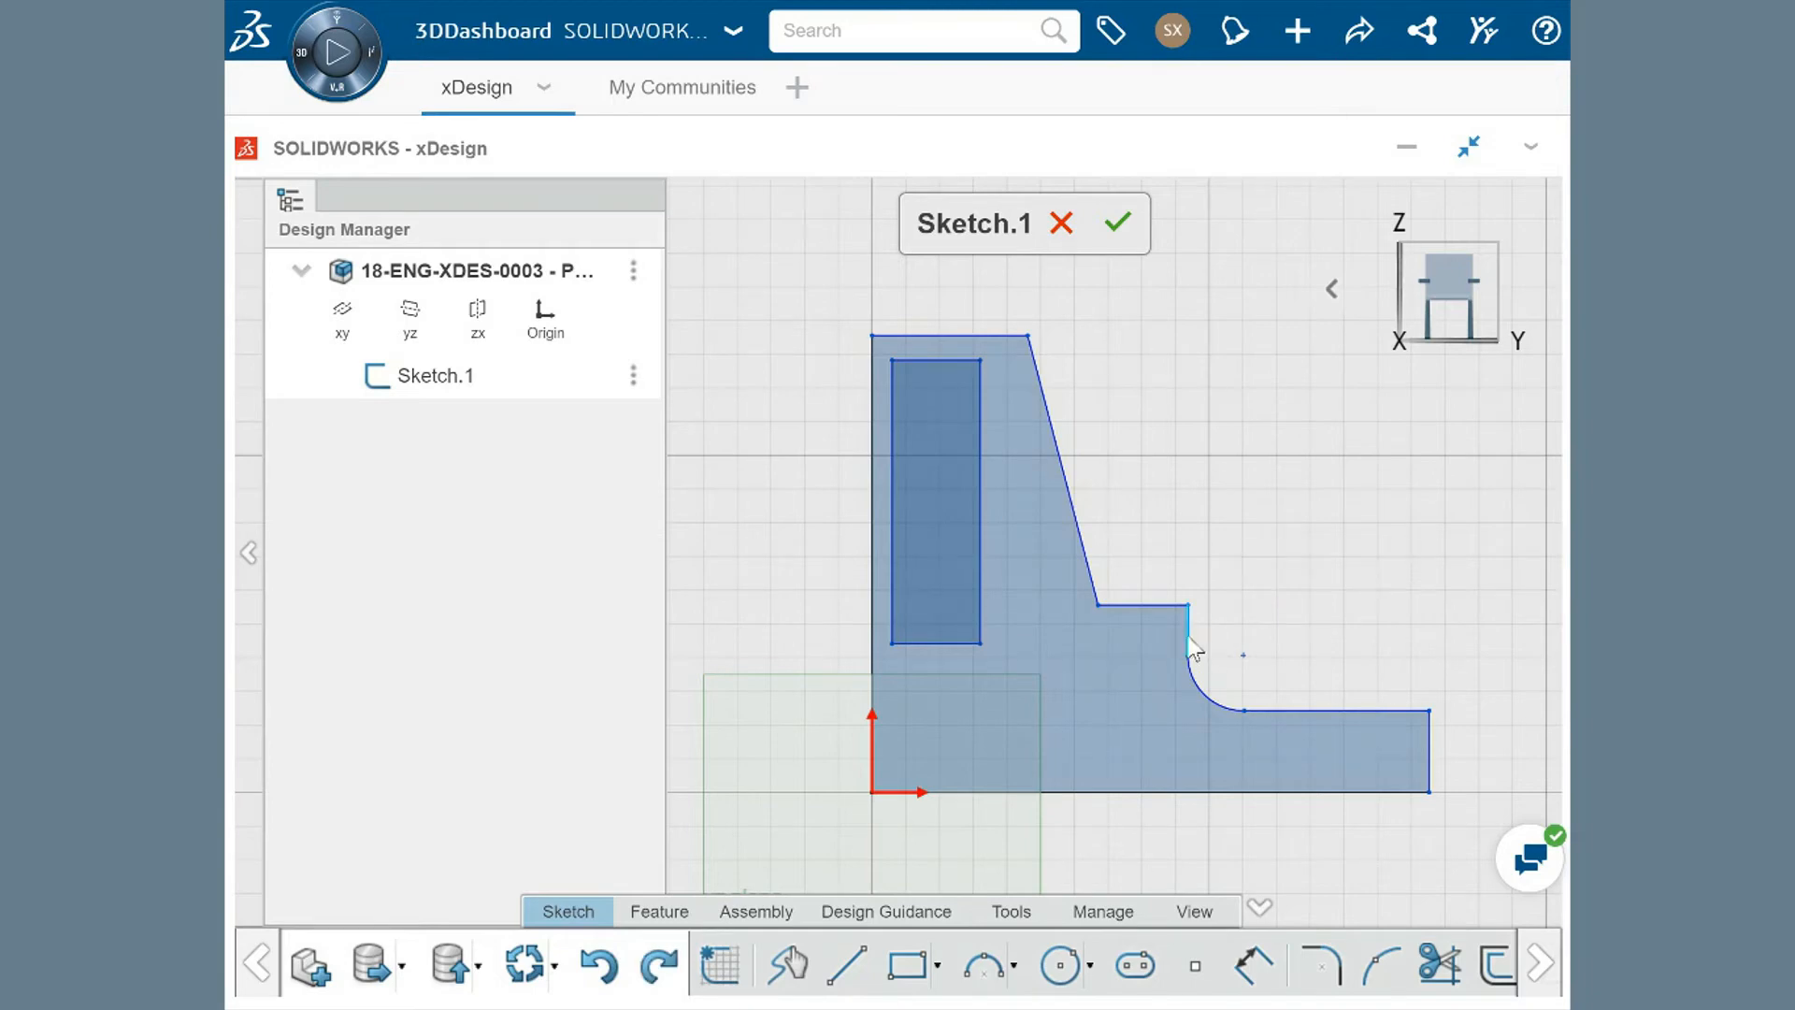
Delete the vertical constraint from the short line above the arc and undo that deletion.
{"action": "left_click", "coordinate": [1189, 643]}
{"action": "left_click", "coordinate": [1207, 633]}
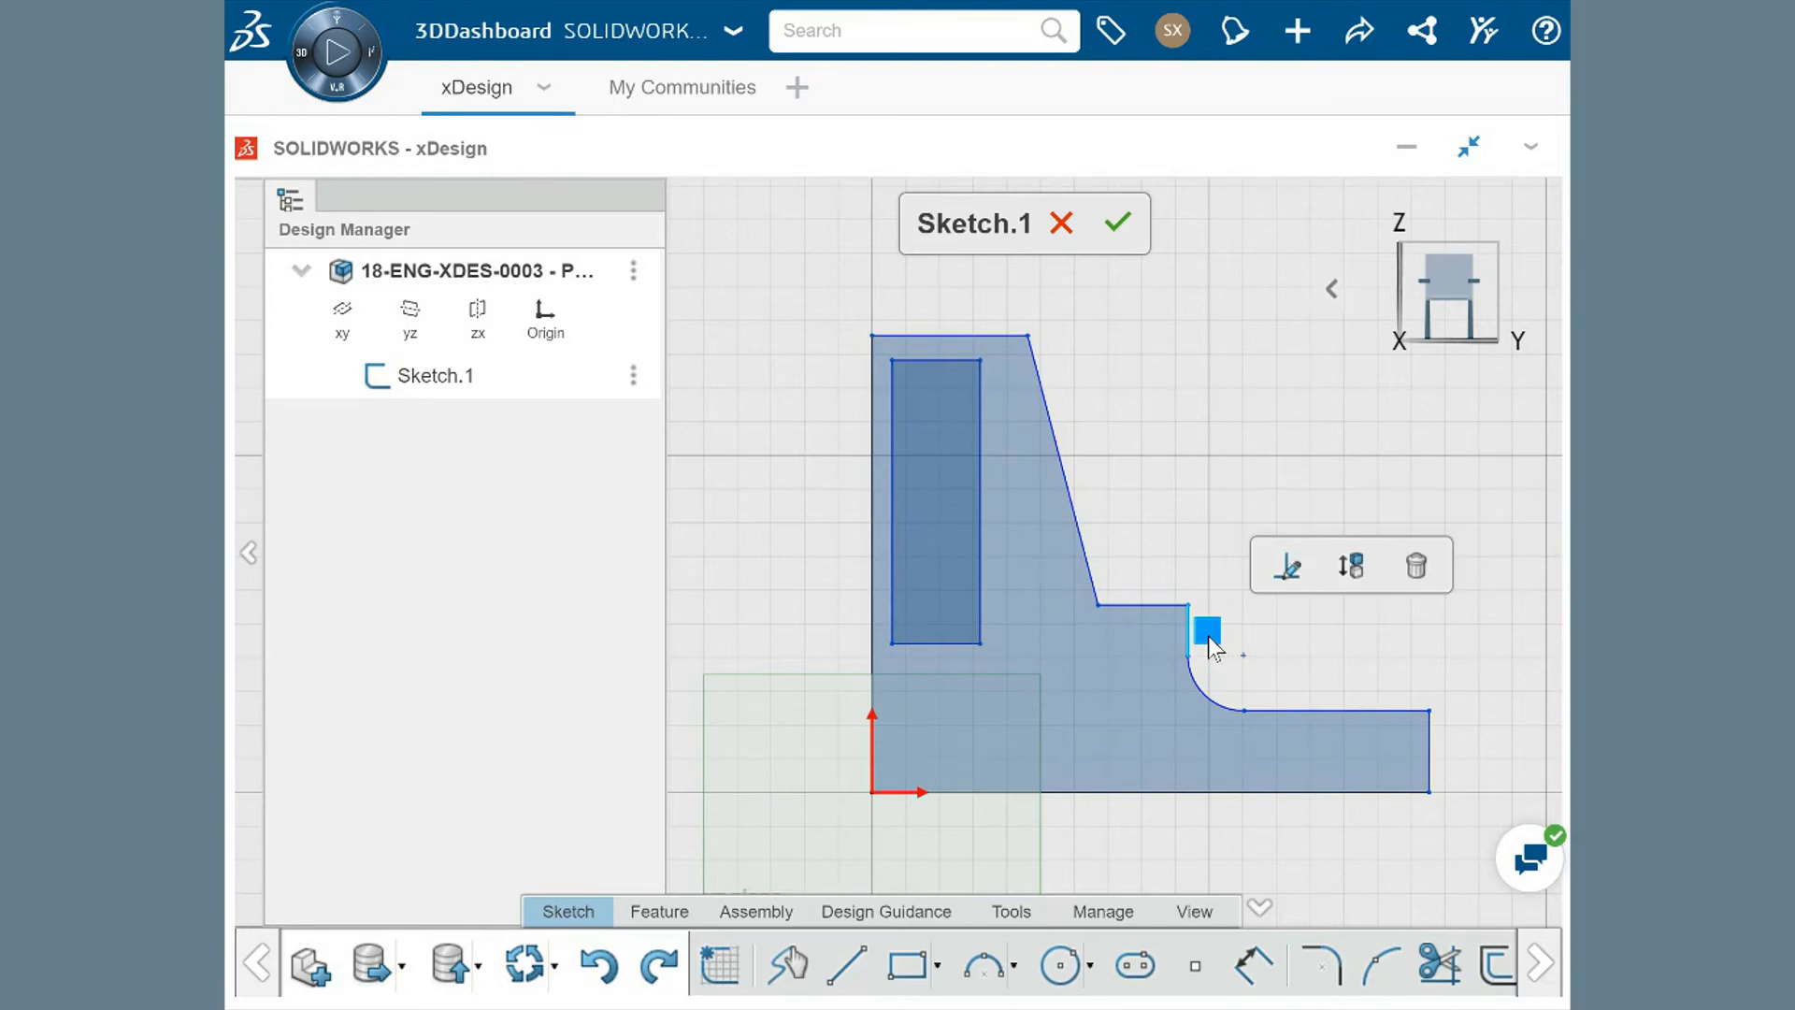
{"action": "left_click", "coordinate": [1411, 579]}
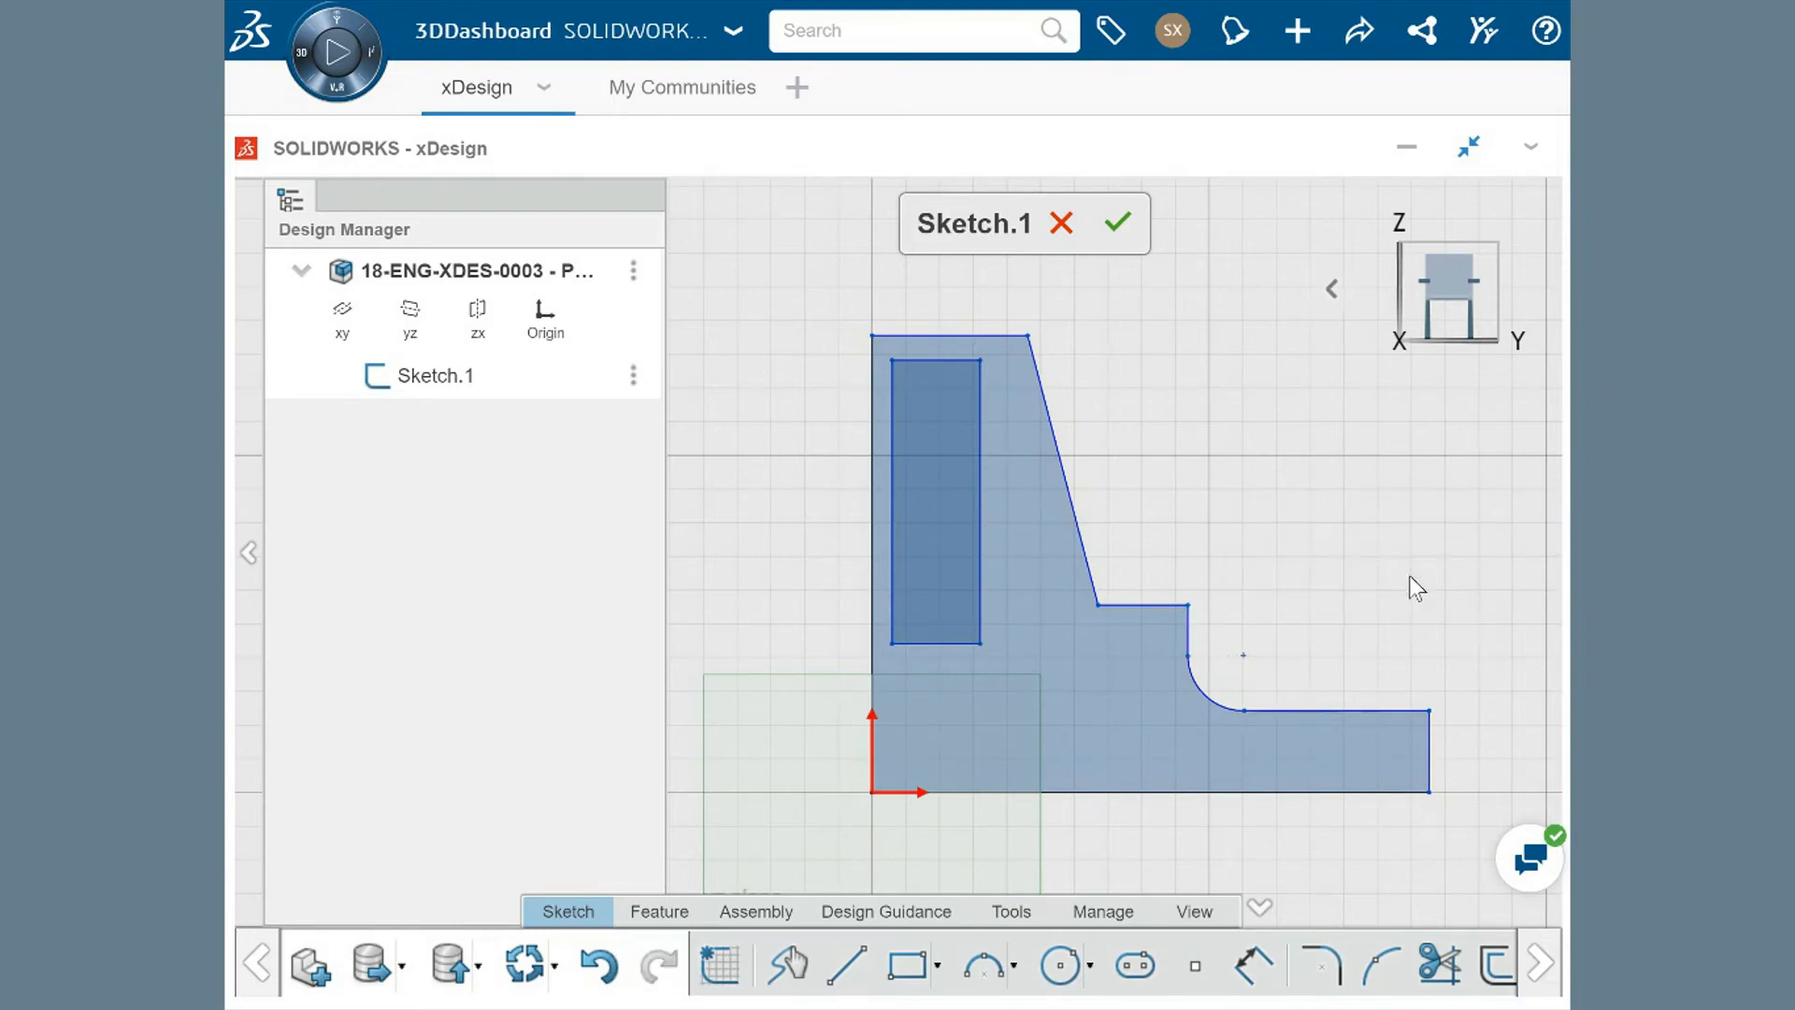
{"action": "left_click", "coordinate": [599, 959]}
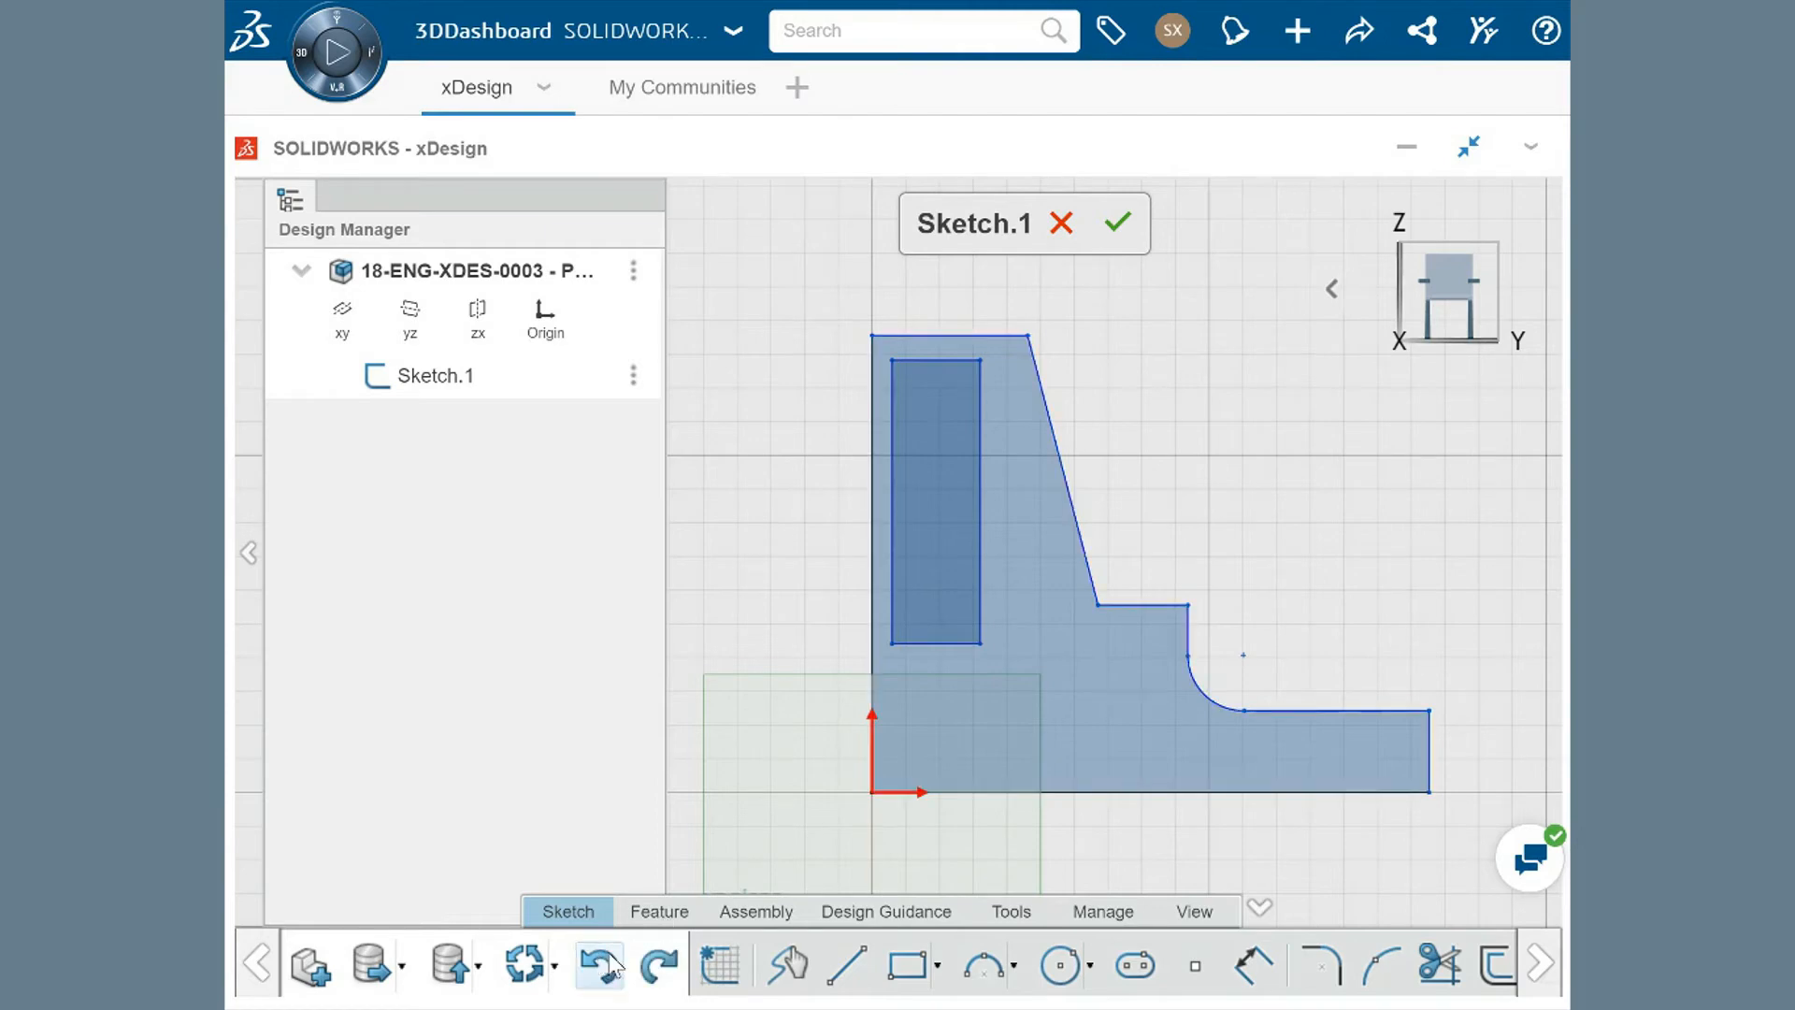
{"action": "left_click", "coordinate": [1188, 634]}
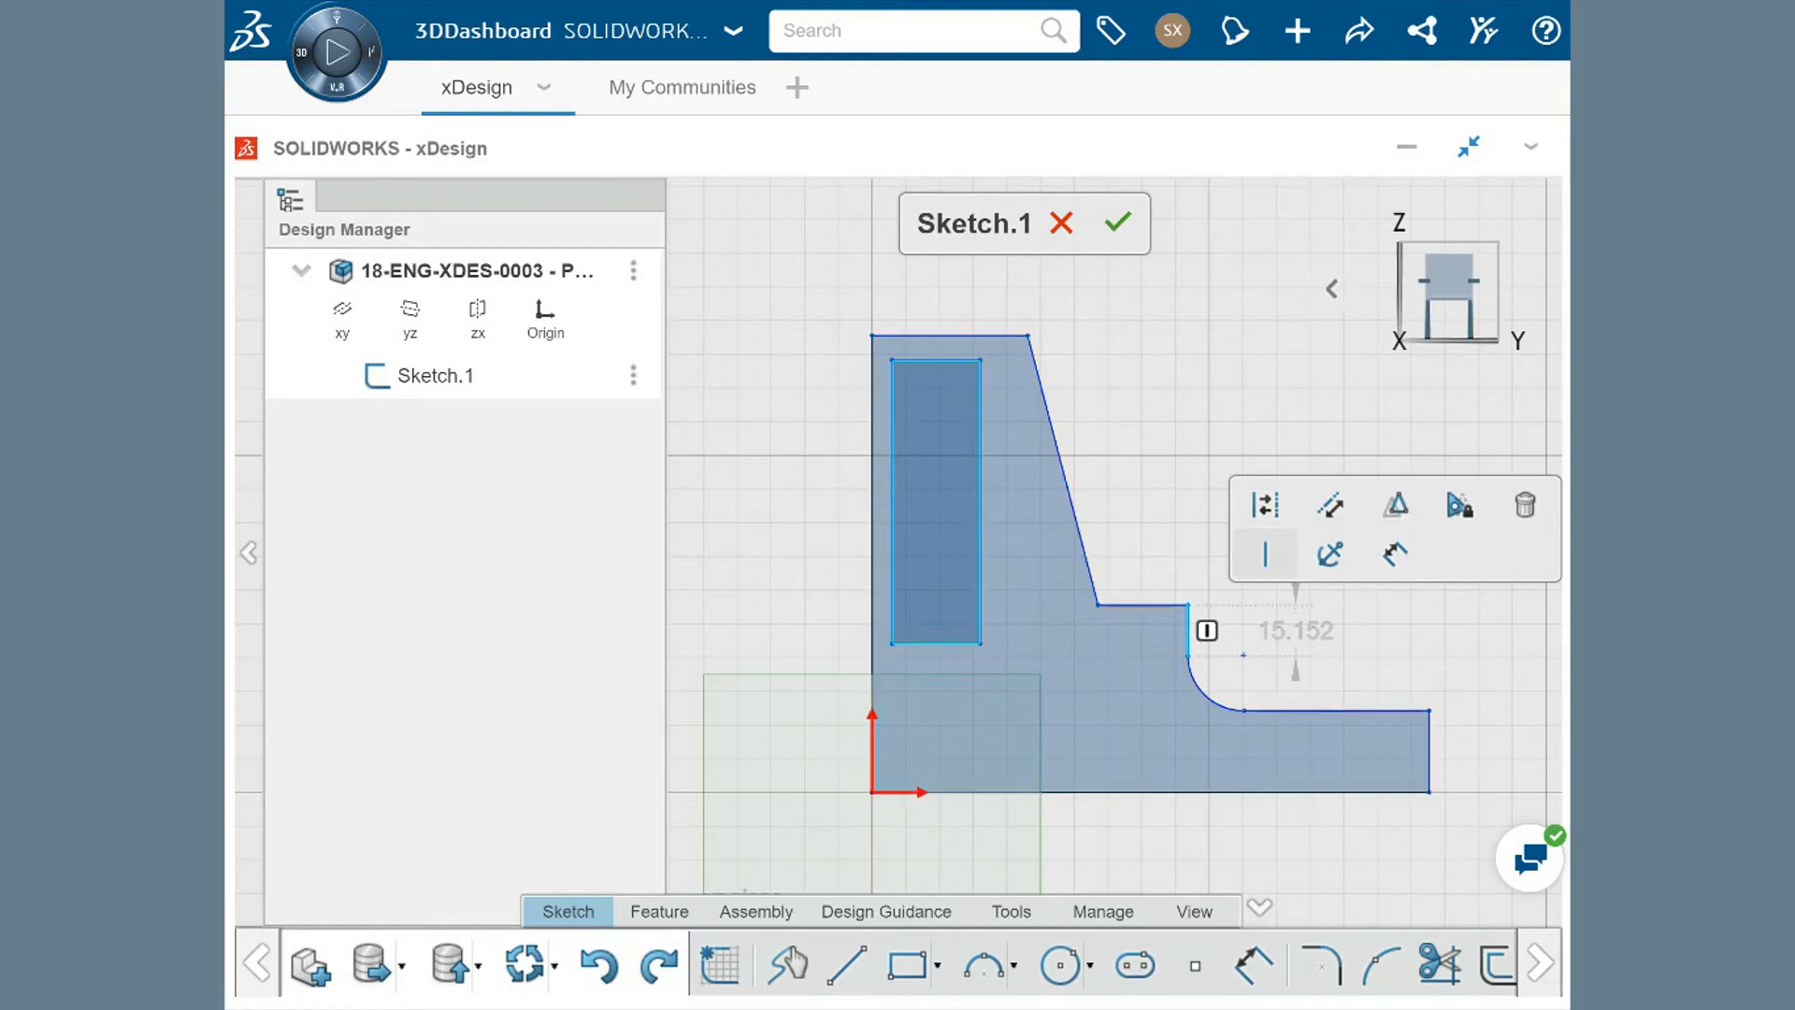
Make the inner rectangle's upper-left corner coincident with the profile's upper-left corner.
{"action": "left_click", "coordinate": [873, 337]}
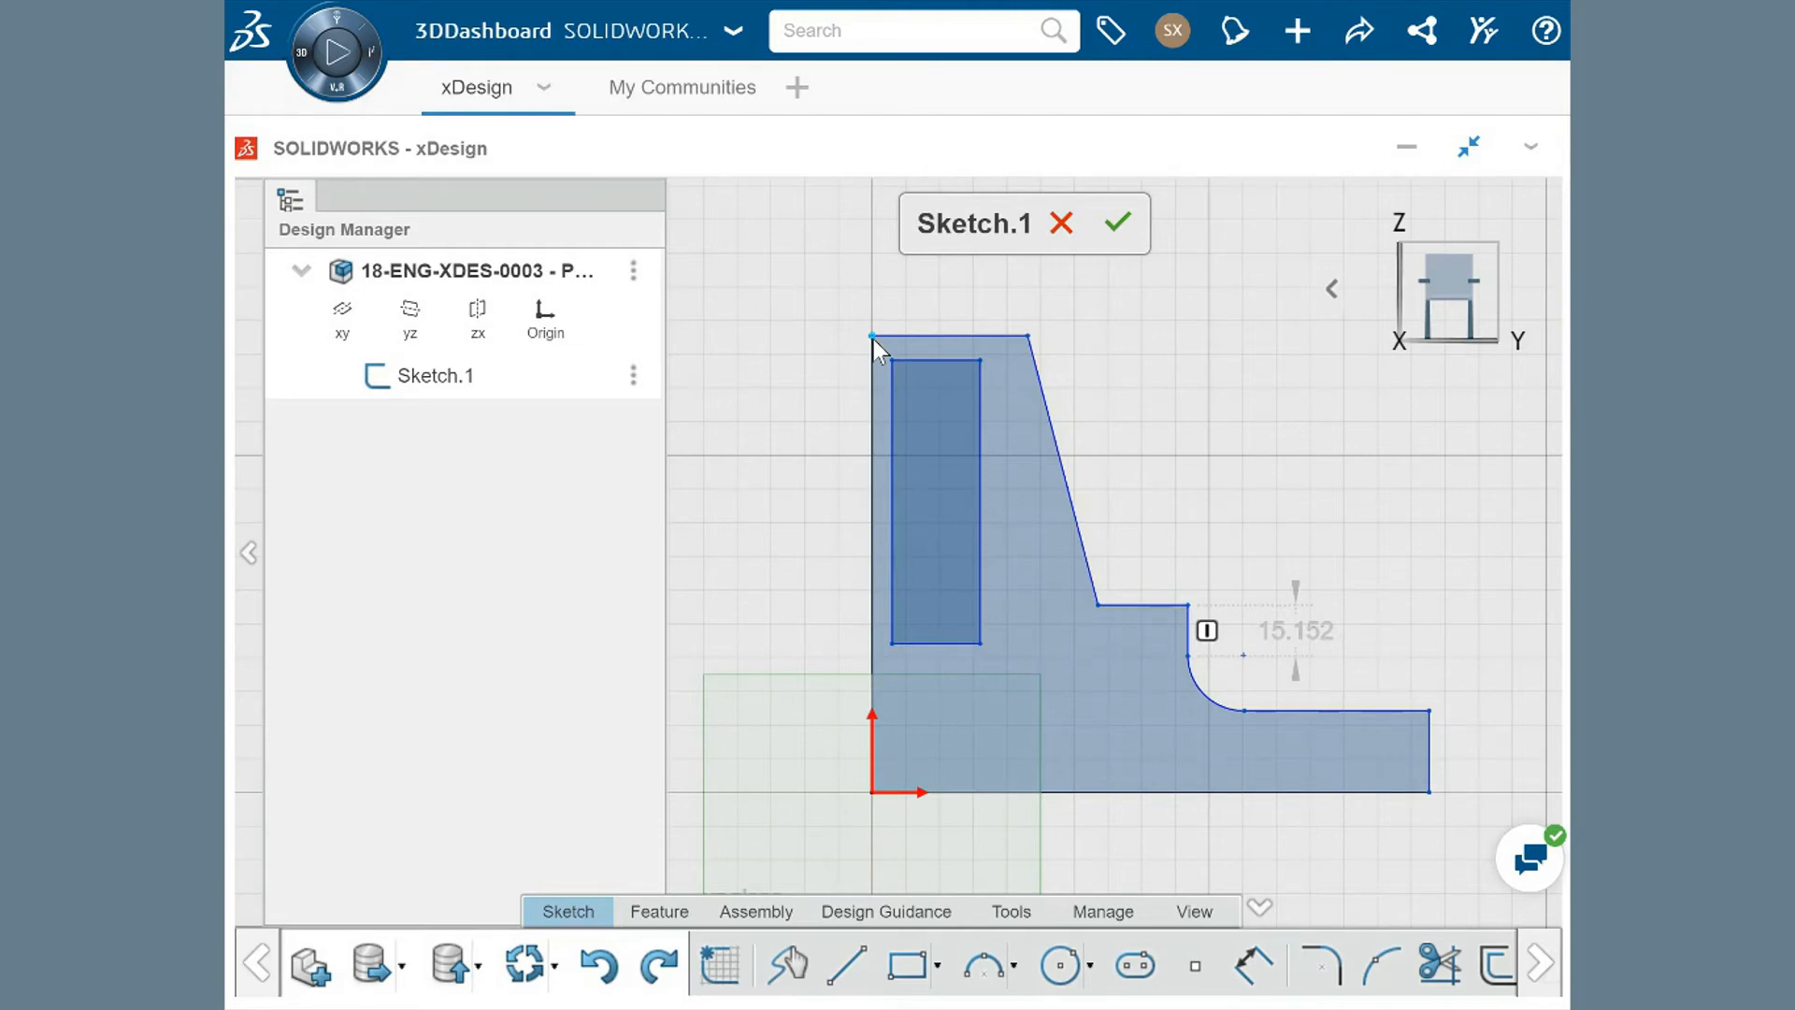
{"action": "left_click", "coordinate": [872, 336]}
{"action": "left_click", "coordinate": [893, 358]}
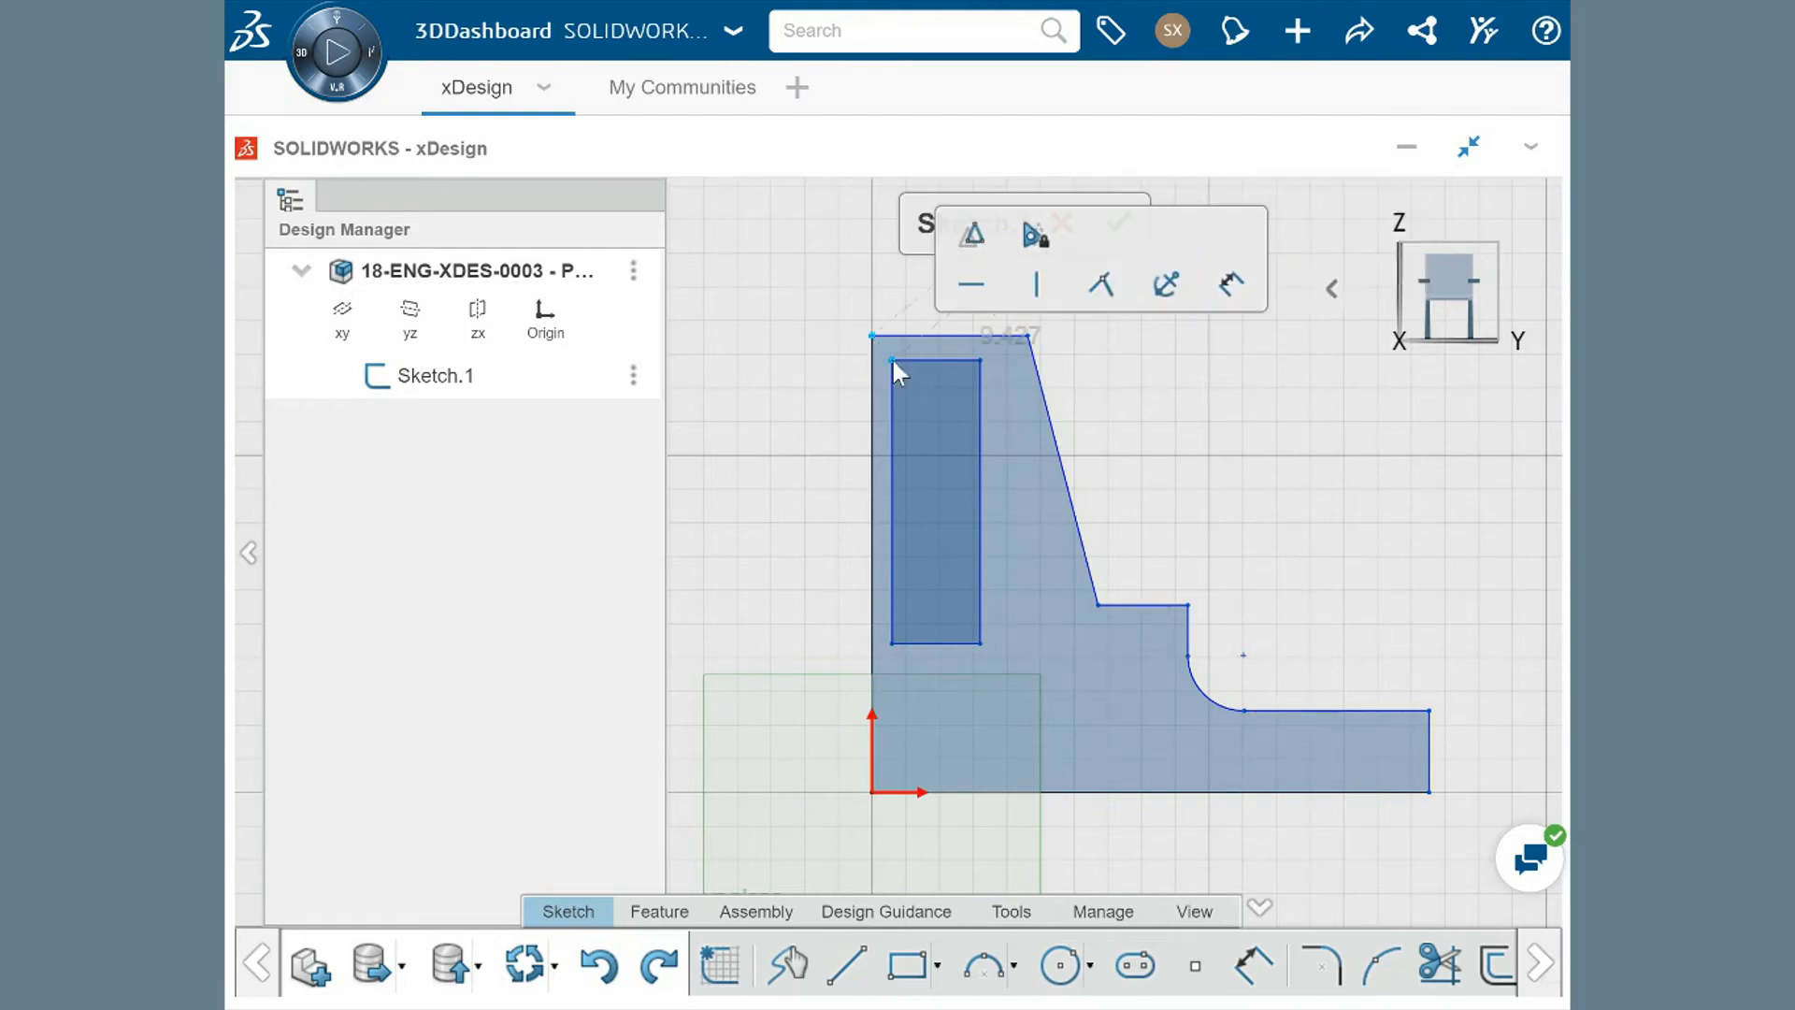
{"action": "left_click", "coordinate": [1101, 284]}
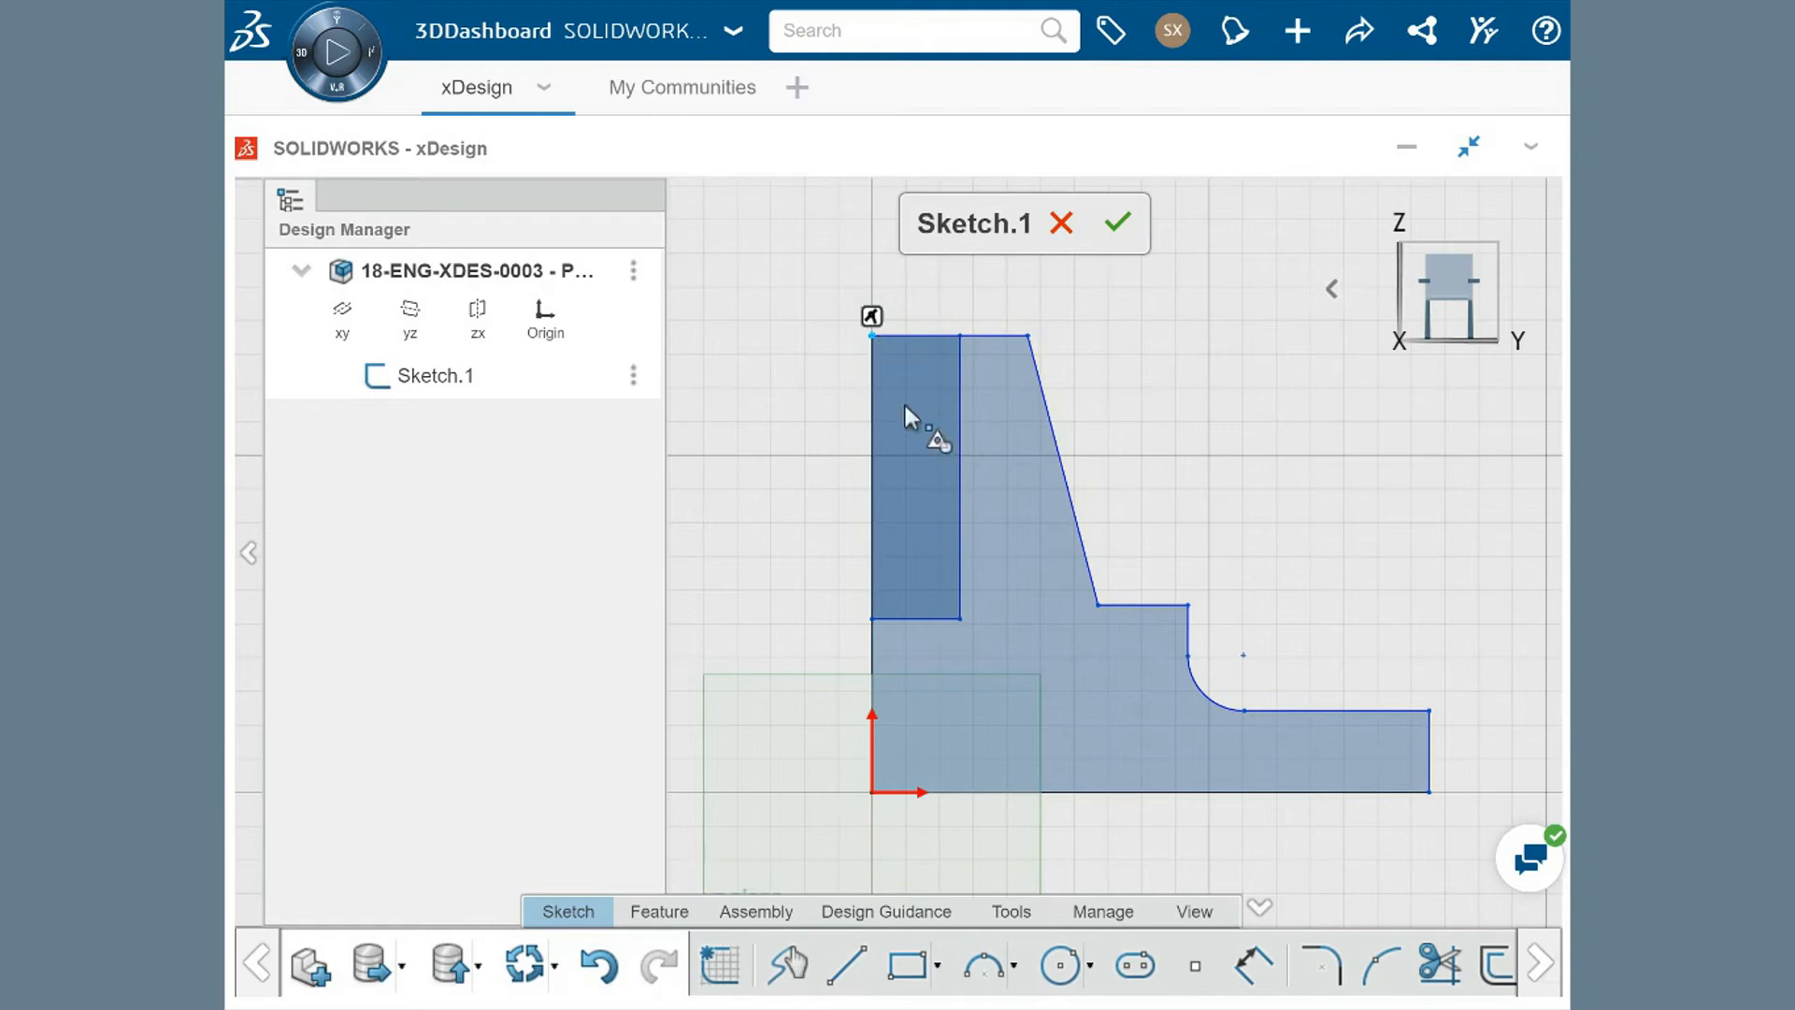
Make the inner rectangle's lower edge collinear with the profile's horizontal step line and move the aligned edges slightly downward.
{"action": "left_click", "coordinate": [1010, 654]}
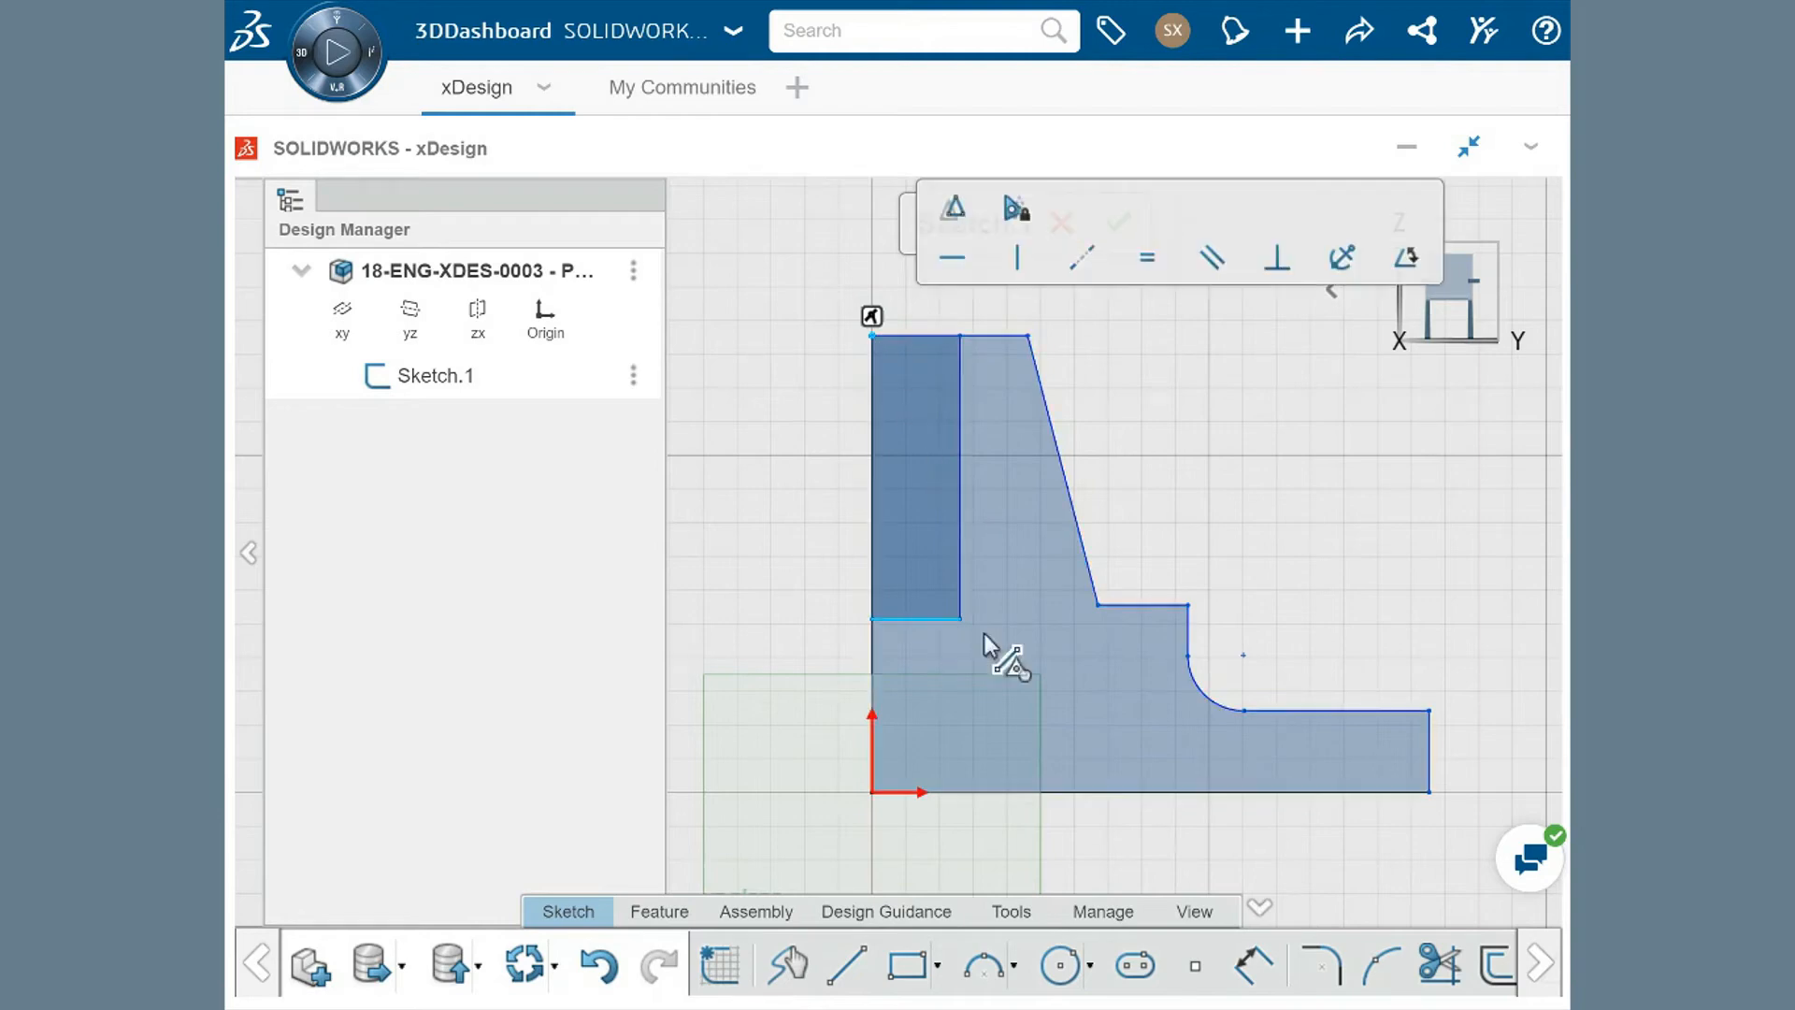
{"action": "left_click", "coordinate": [1158, 604]}
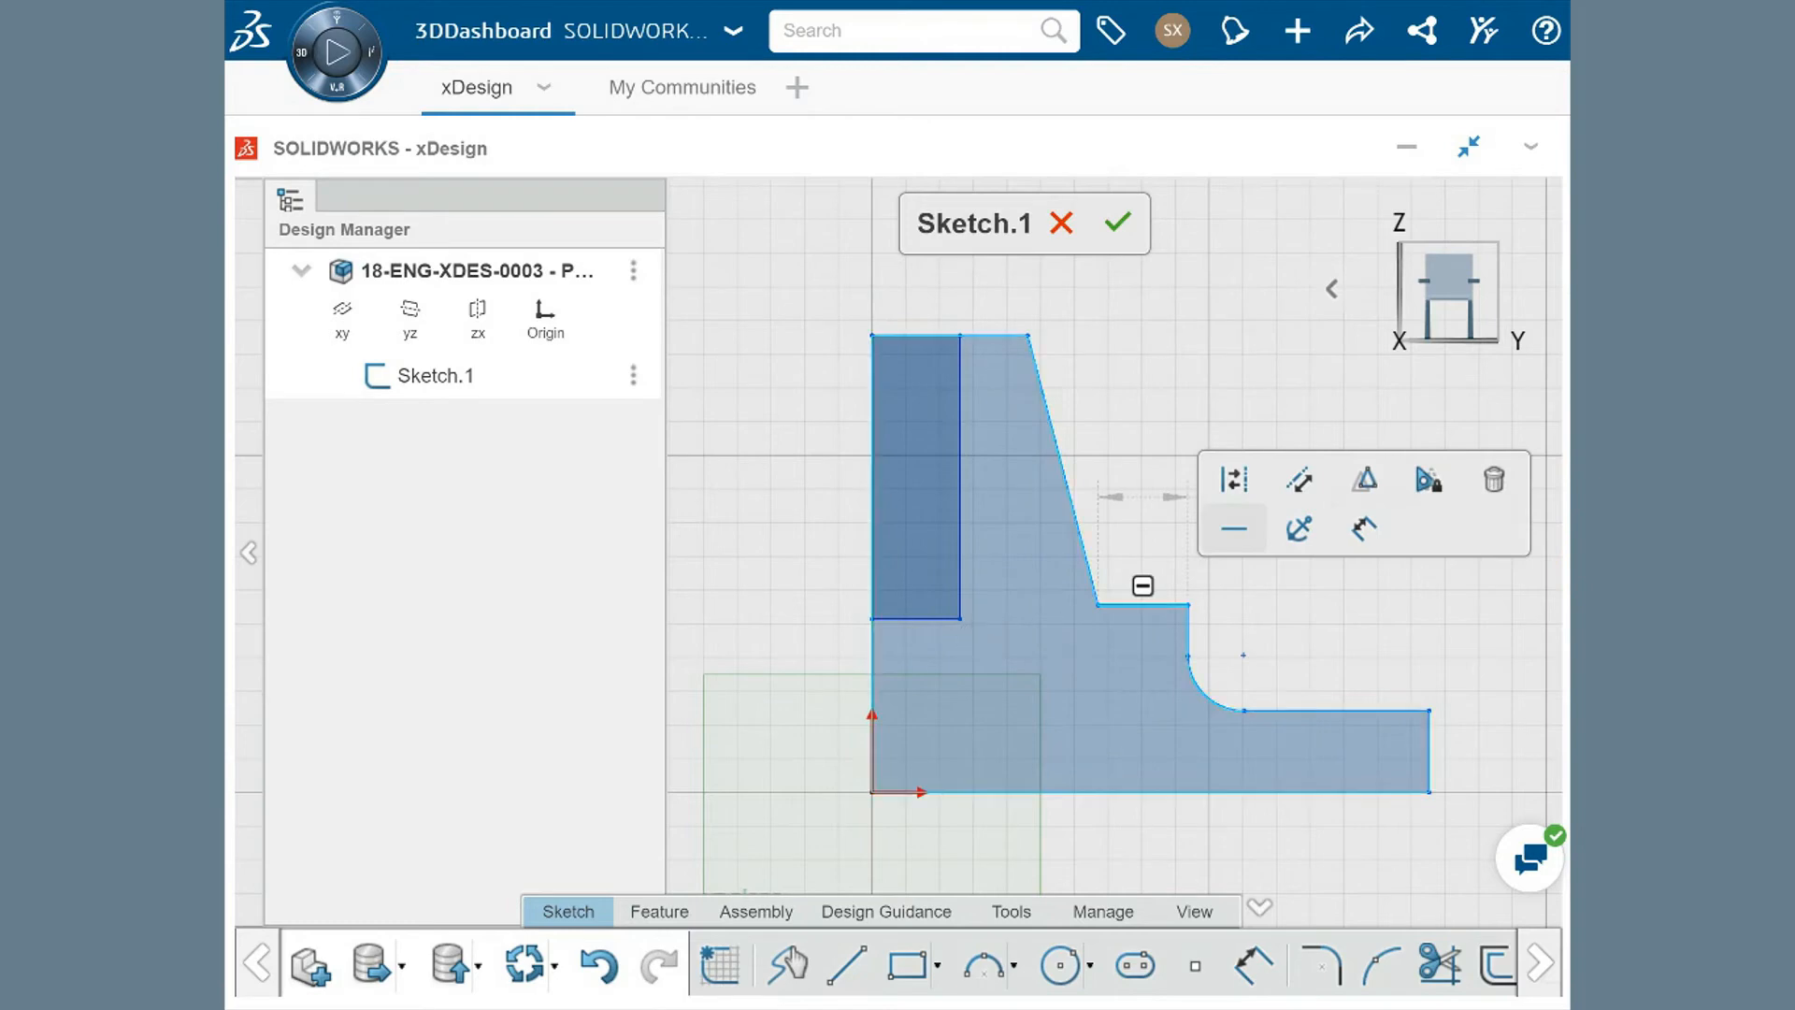
{"action": "left_click", "coordinate": [928, 619]}
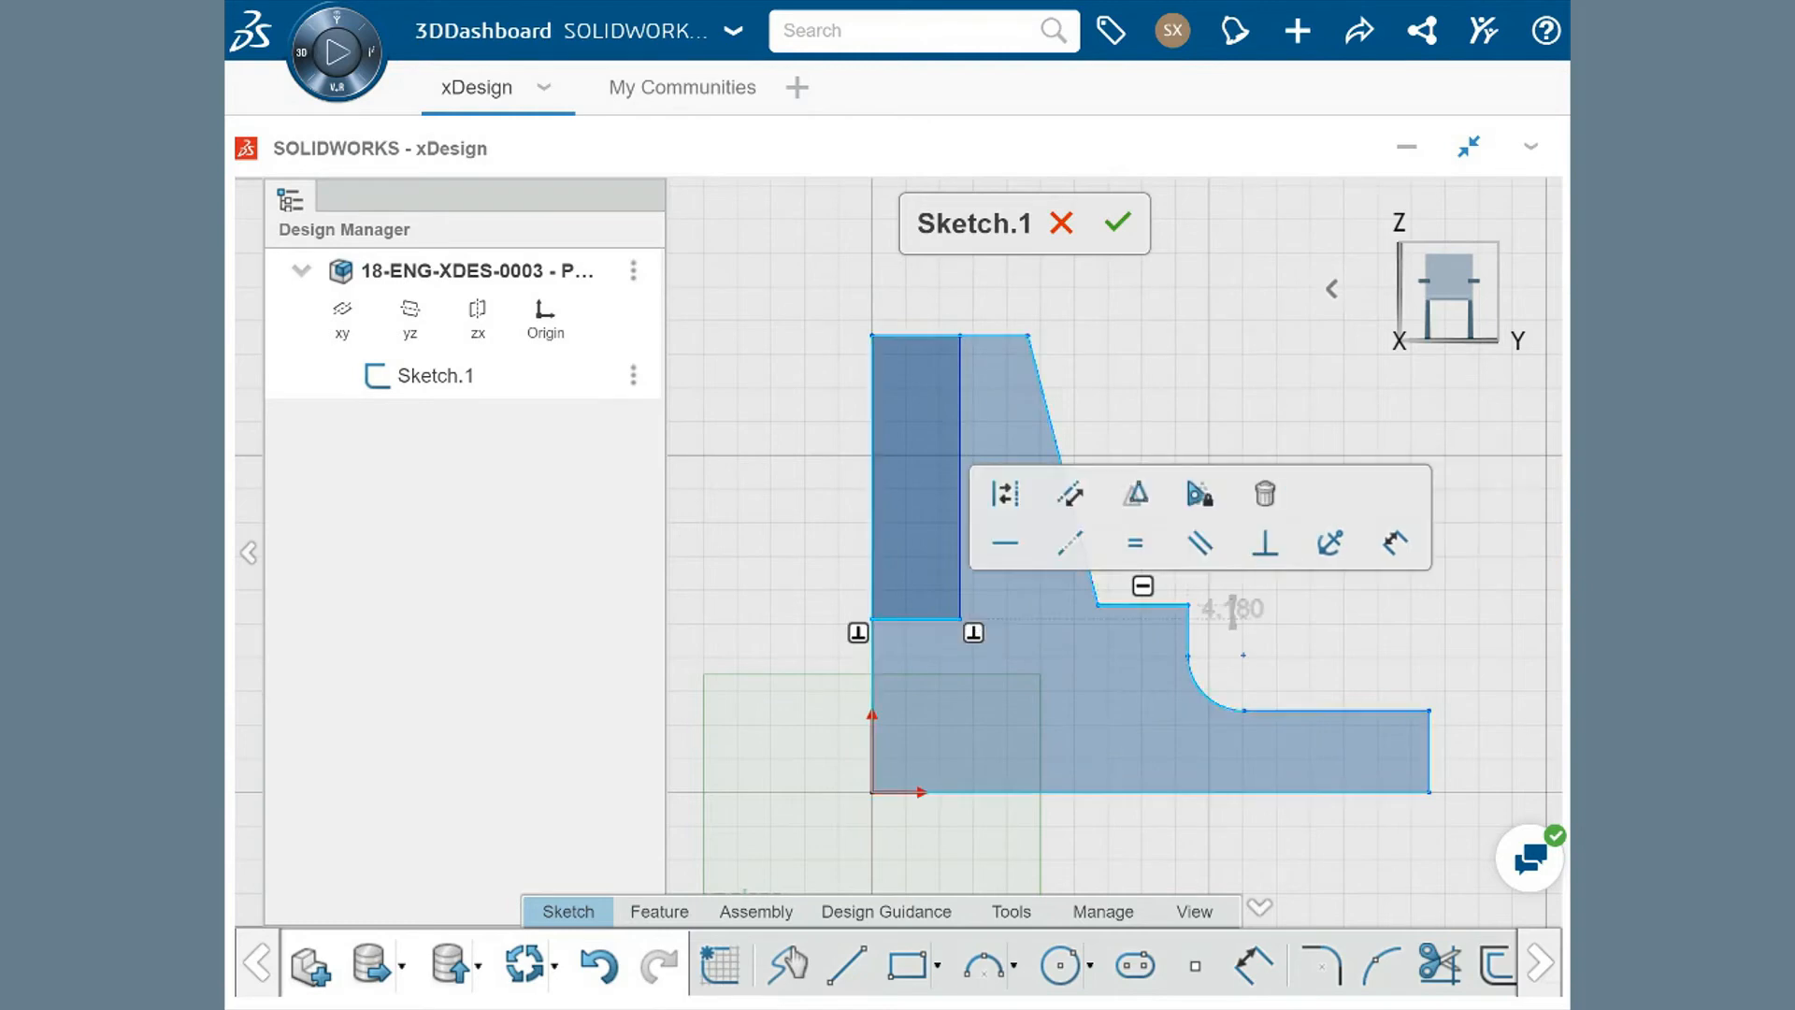
{"action": "left_click", "coordinate": [1075, 551]}
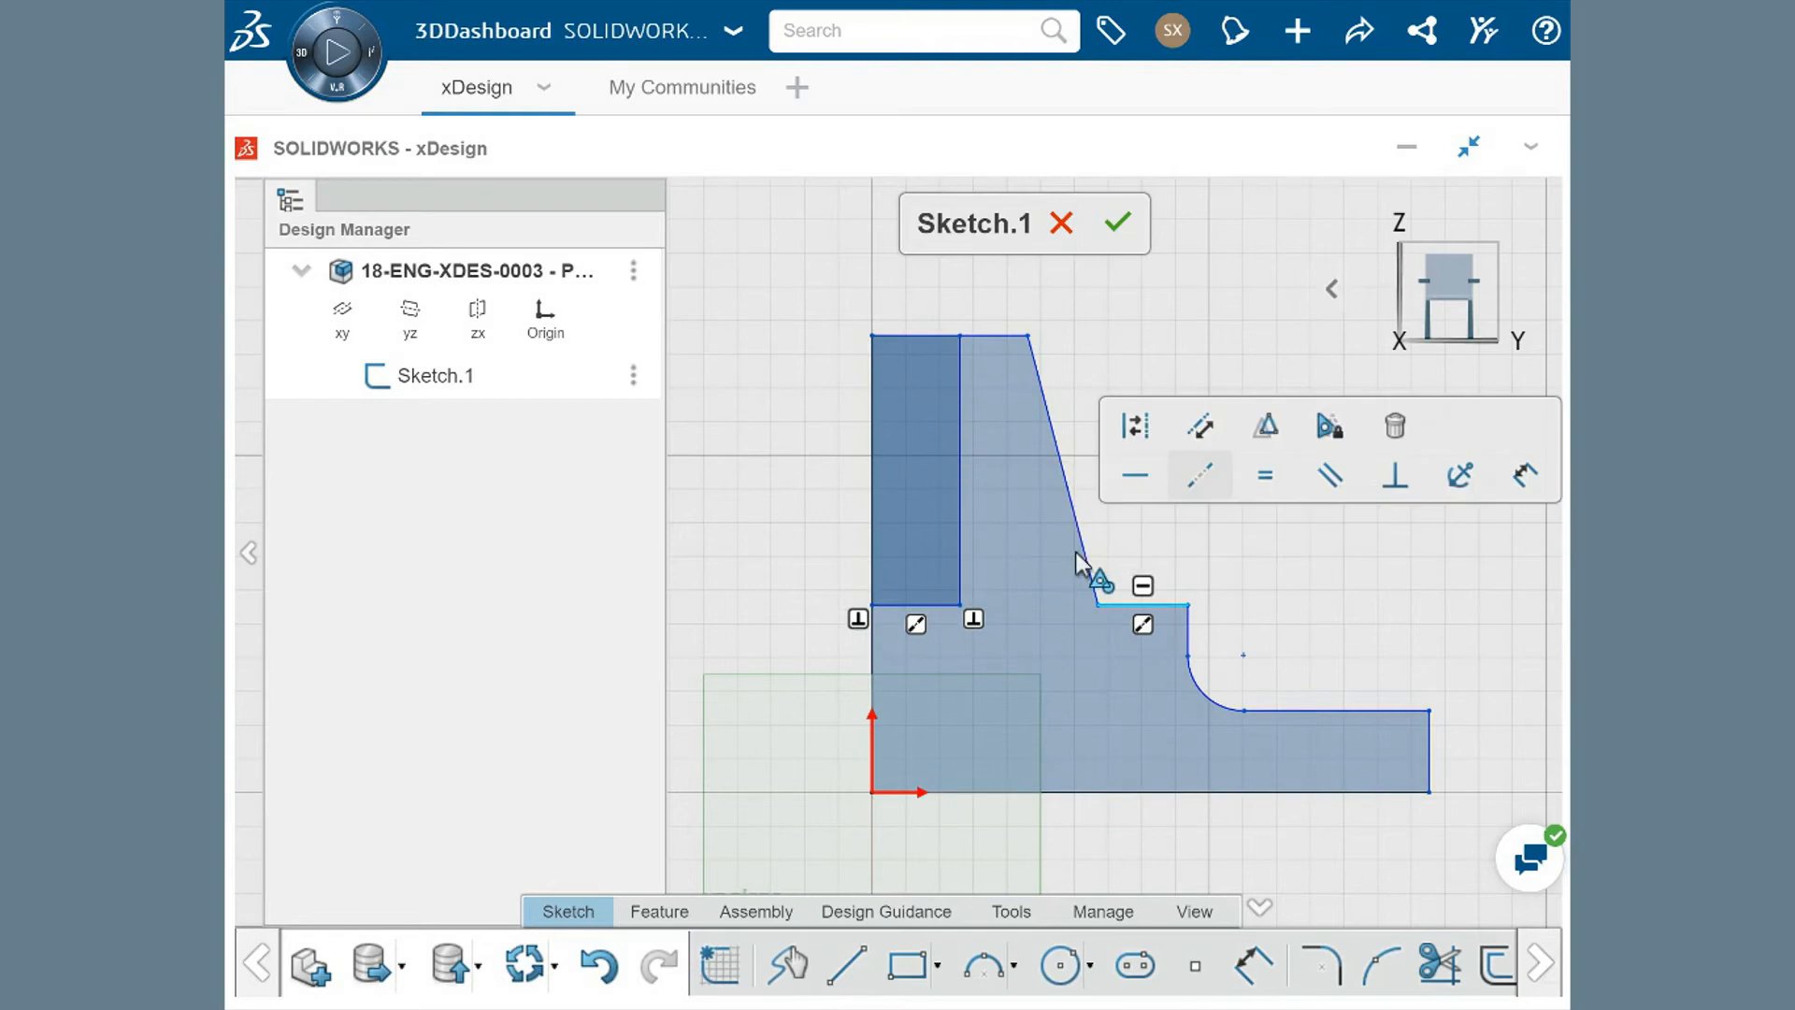
{"action": "left_click", "coordinate": [807, 573]}
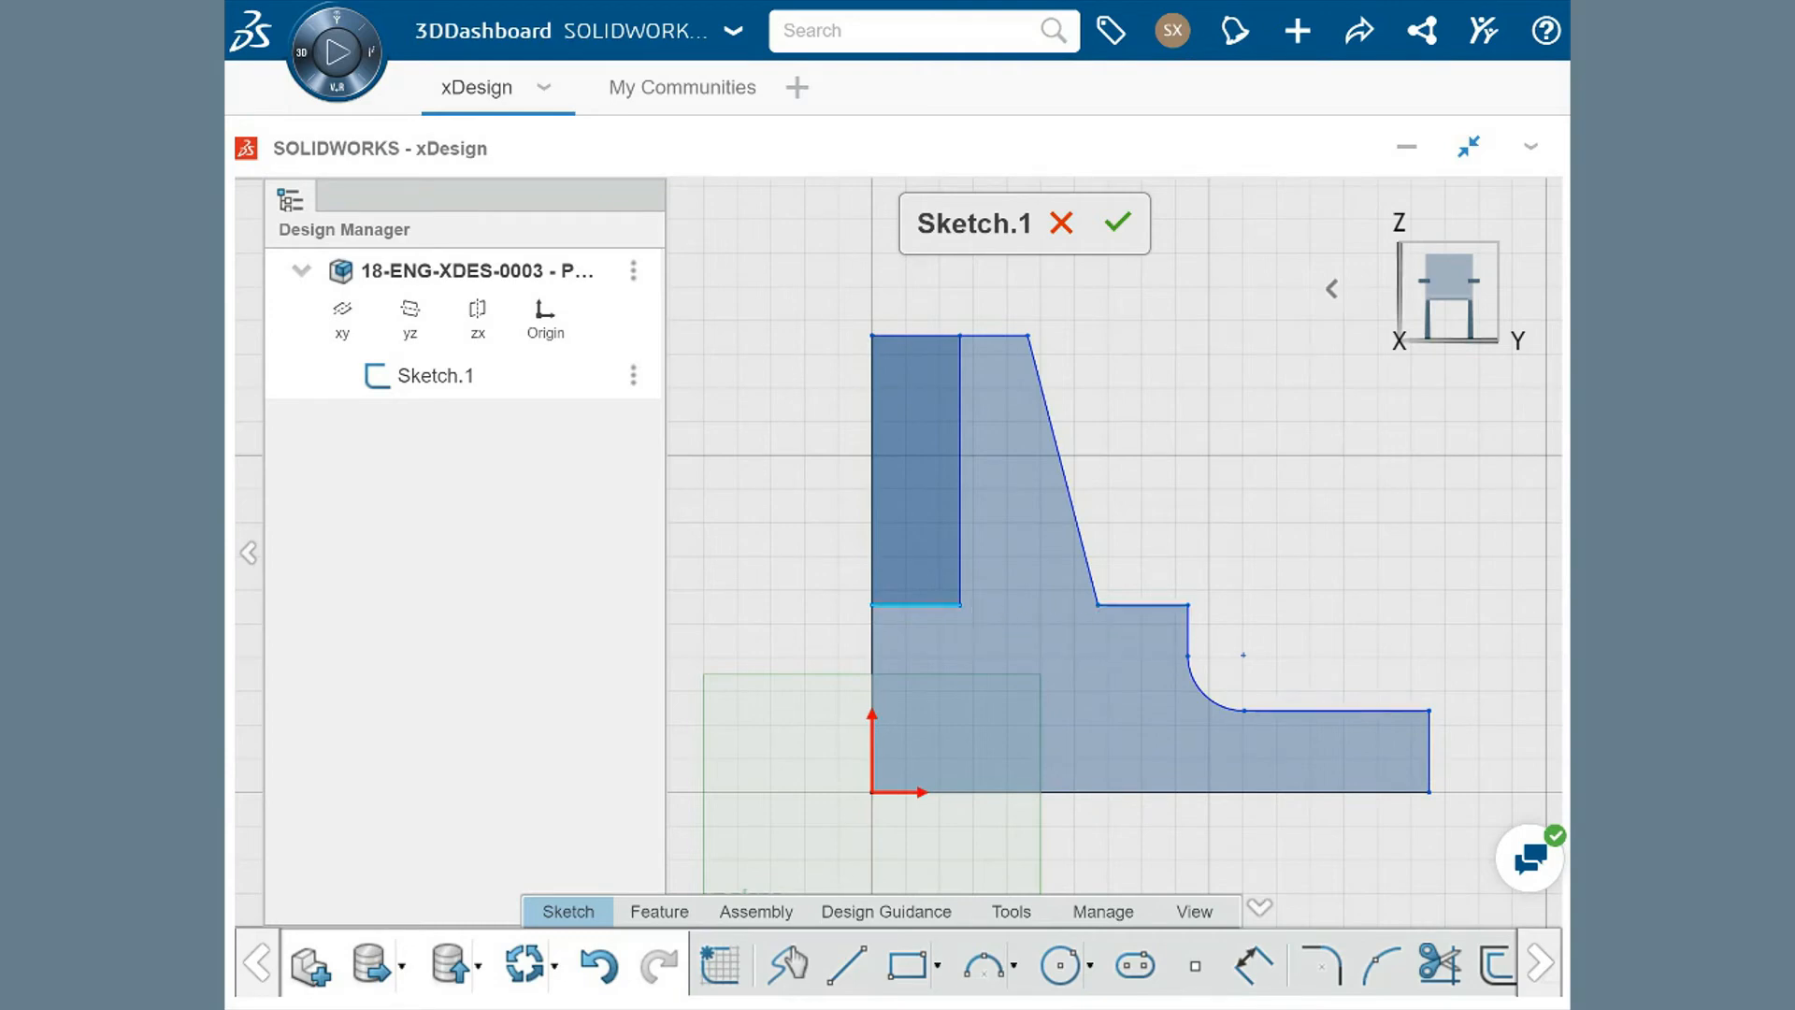
{"action": "mouse_move", "coordinate": [920, 614]}
{"action": "left_mouse_down"}
{"action": "mouse_move", "coordinate": [923, 636]}
{"action": "mouse_move", "coordinate": [925, 580]}
{"action": "mouse_move", "coordinate": [927, 615]}
{"action": "left_mouse_up"}
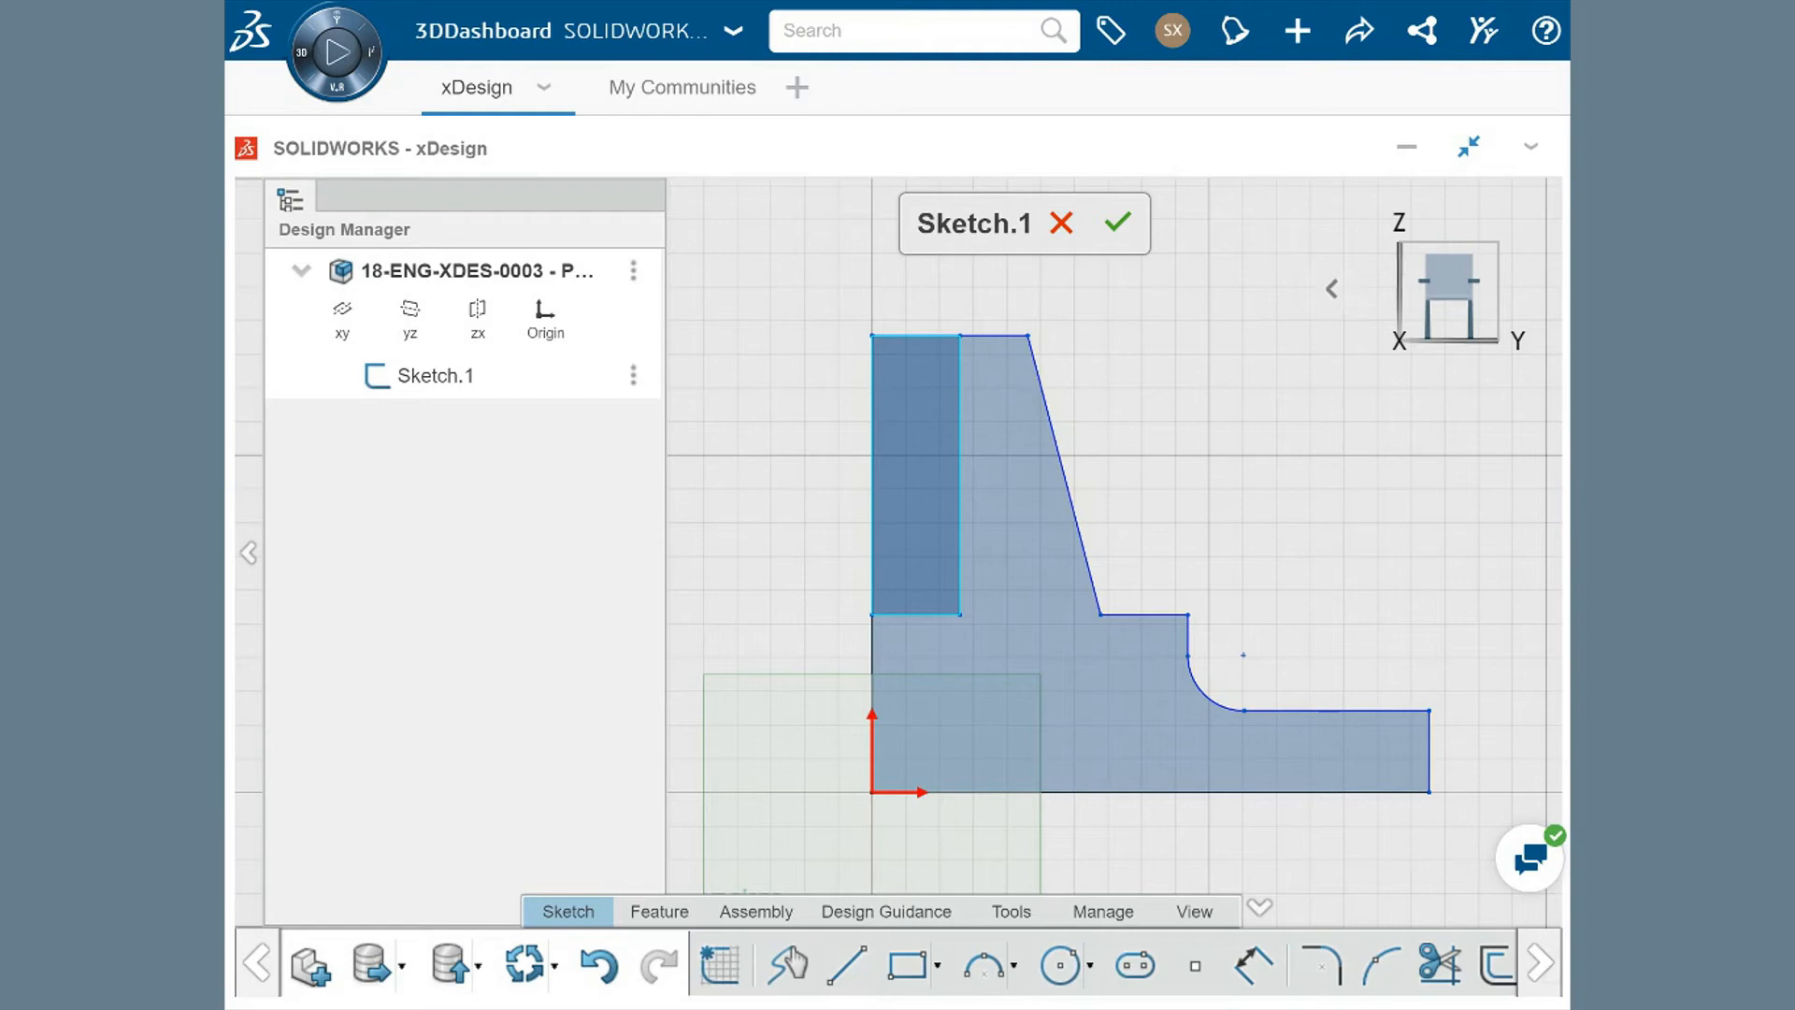
Constrain the inner rectangle's upper-right corner to the midpoint of the profile's top edge.
{"action": "left_click", "coordinate": [960, 336]}
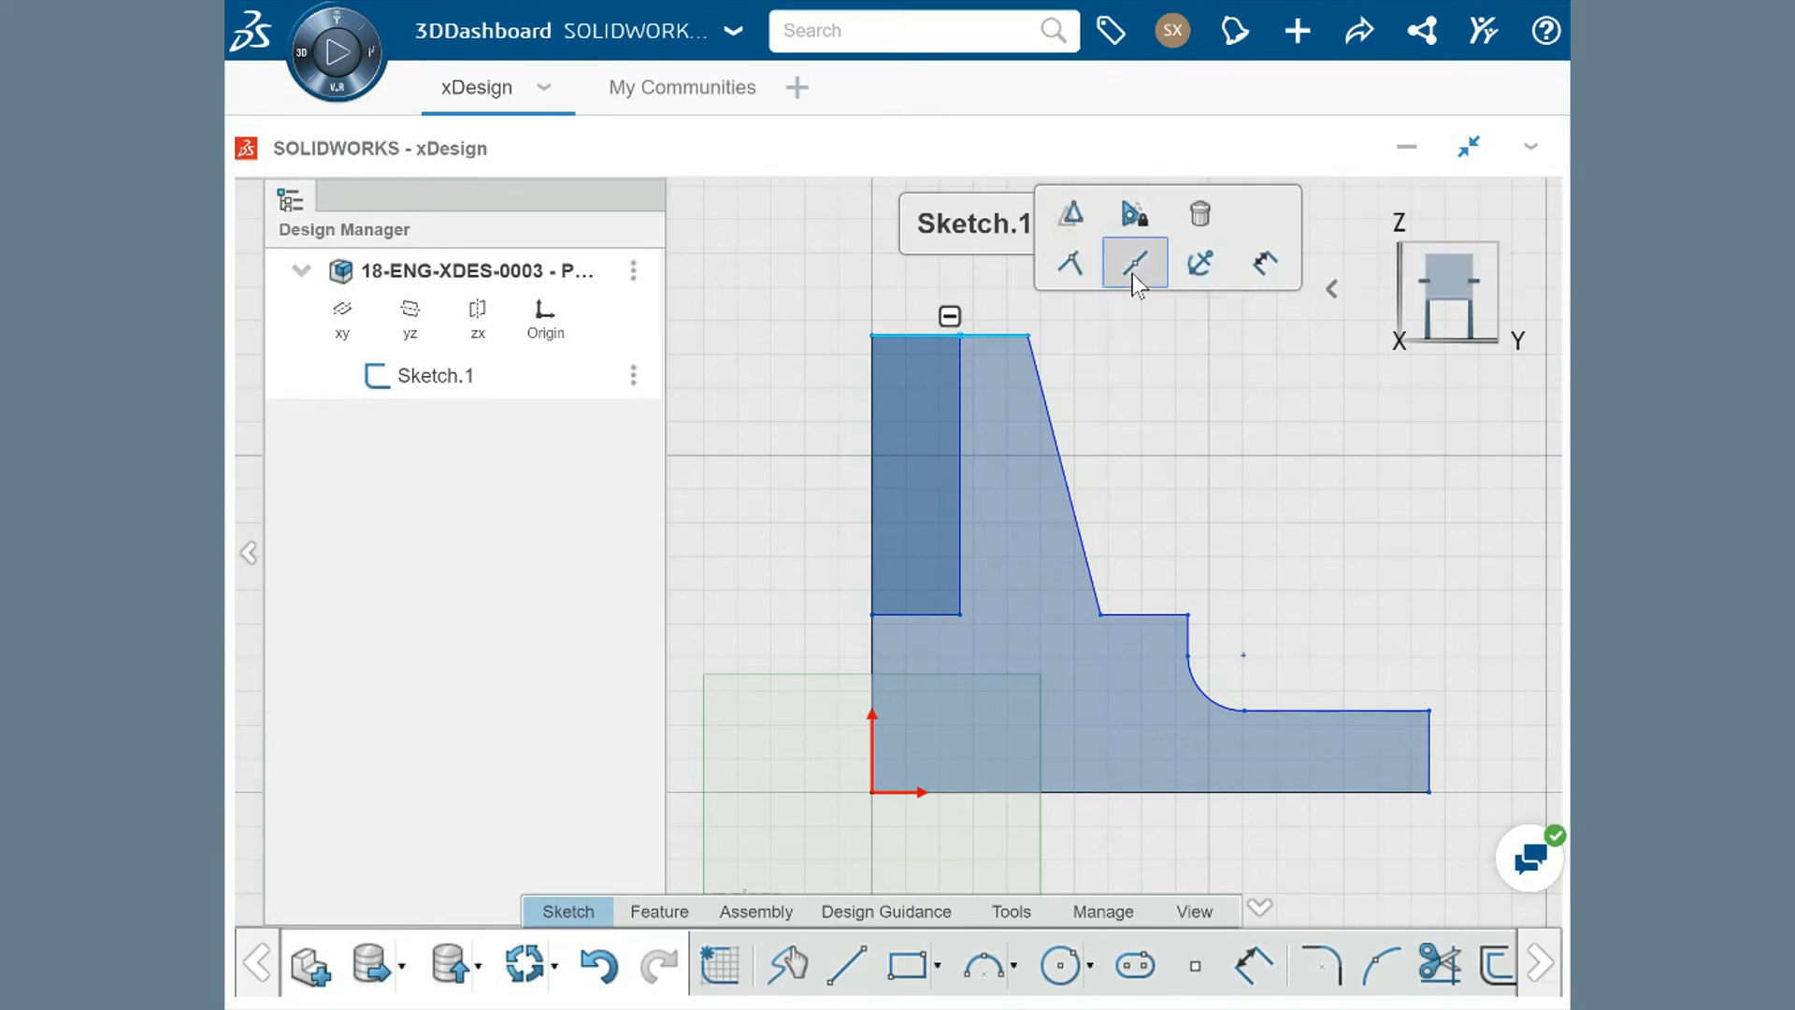
{"action": "left_click", "coordinate": [1133, 274]}
{"action": "left_click", "coordinate": [1110, 366]}
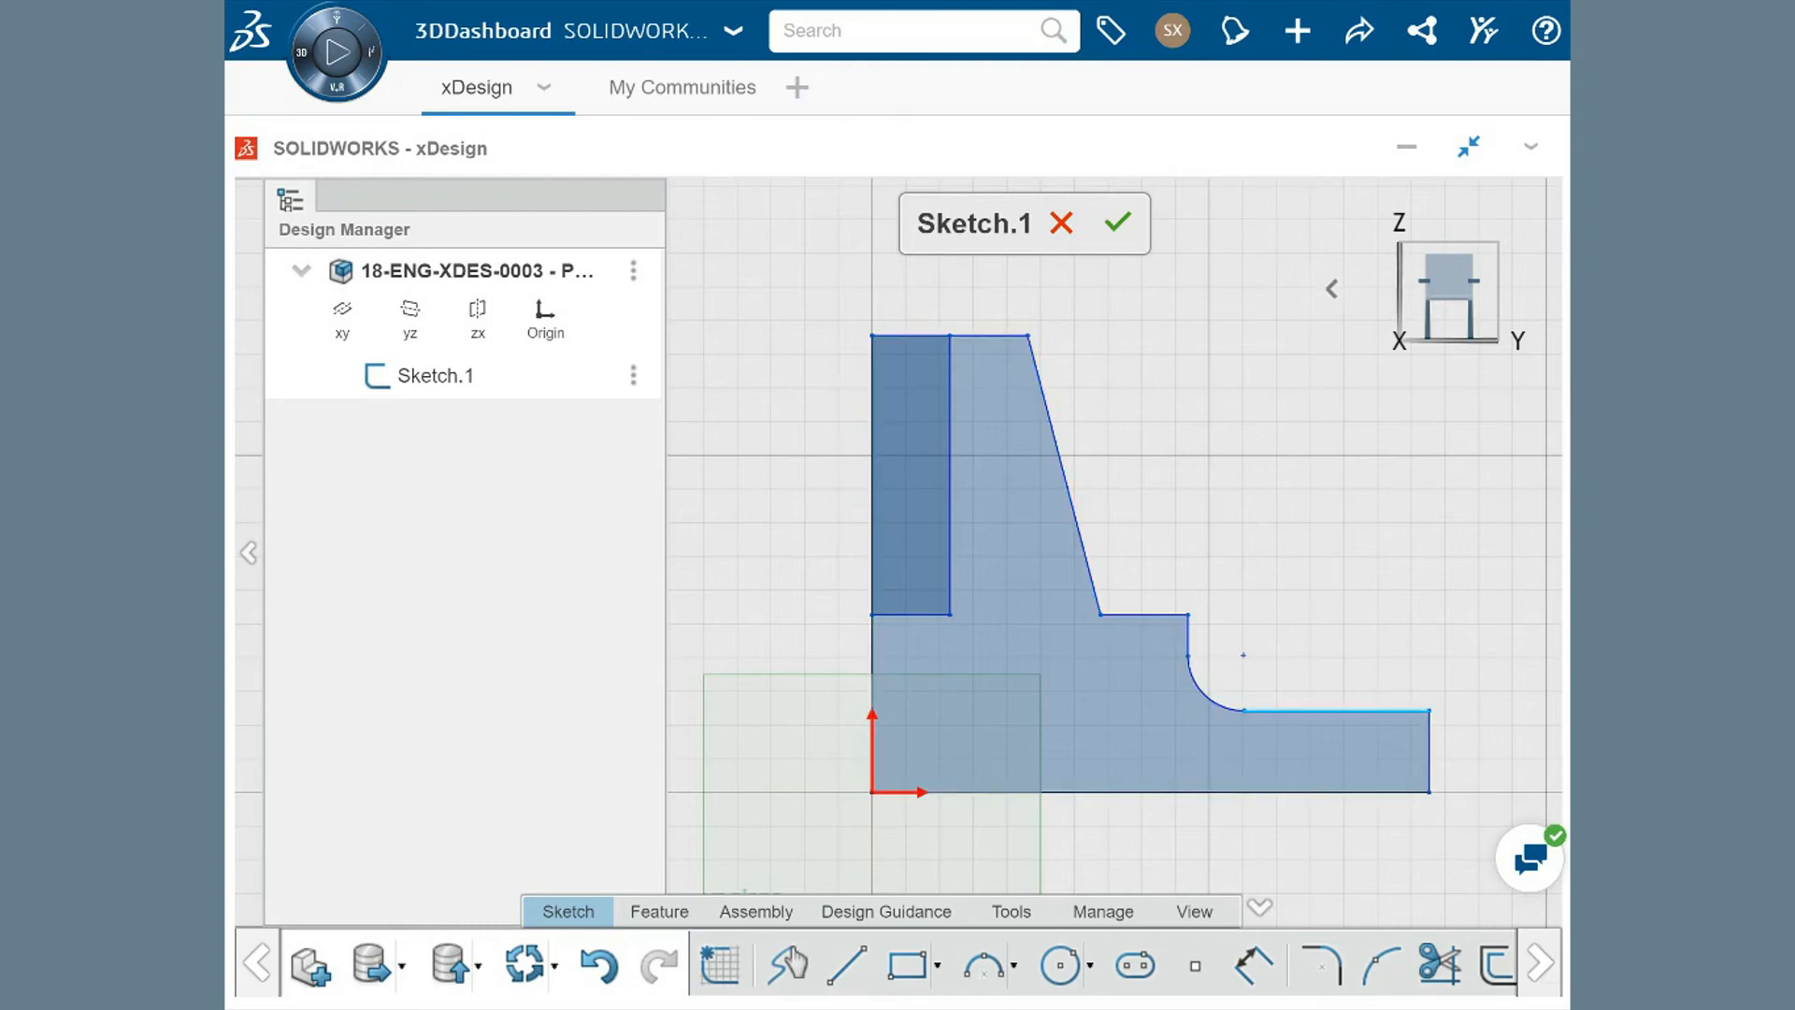
Apply a tangent constraint between the arc and the short vertical line above it.
{"action": "left_click", "coordinate": [1200, 703]}
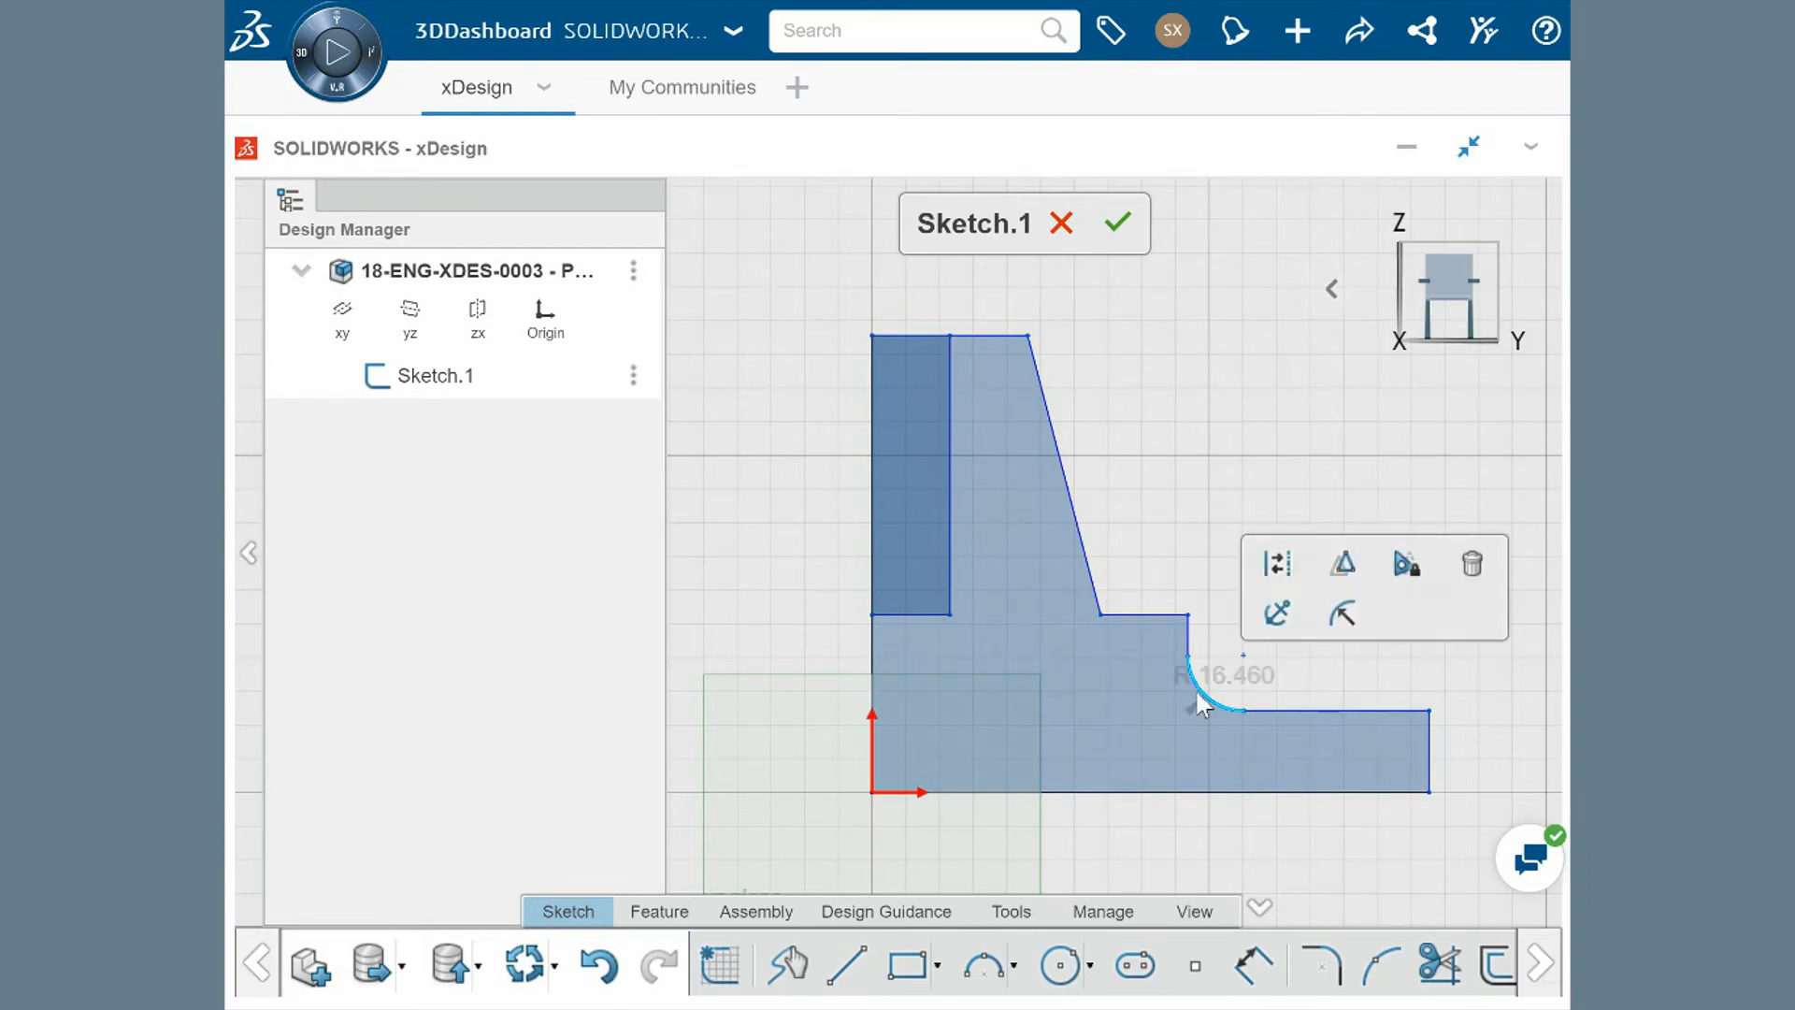
{"action": "left_click", "coordinate": [1191, 645]}
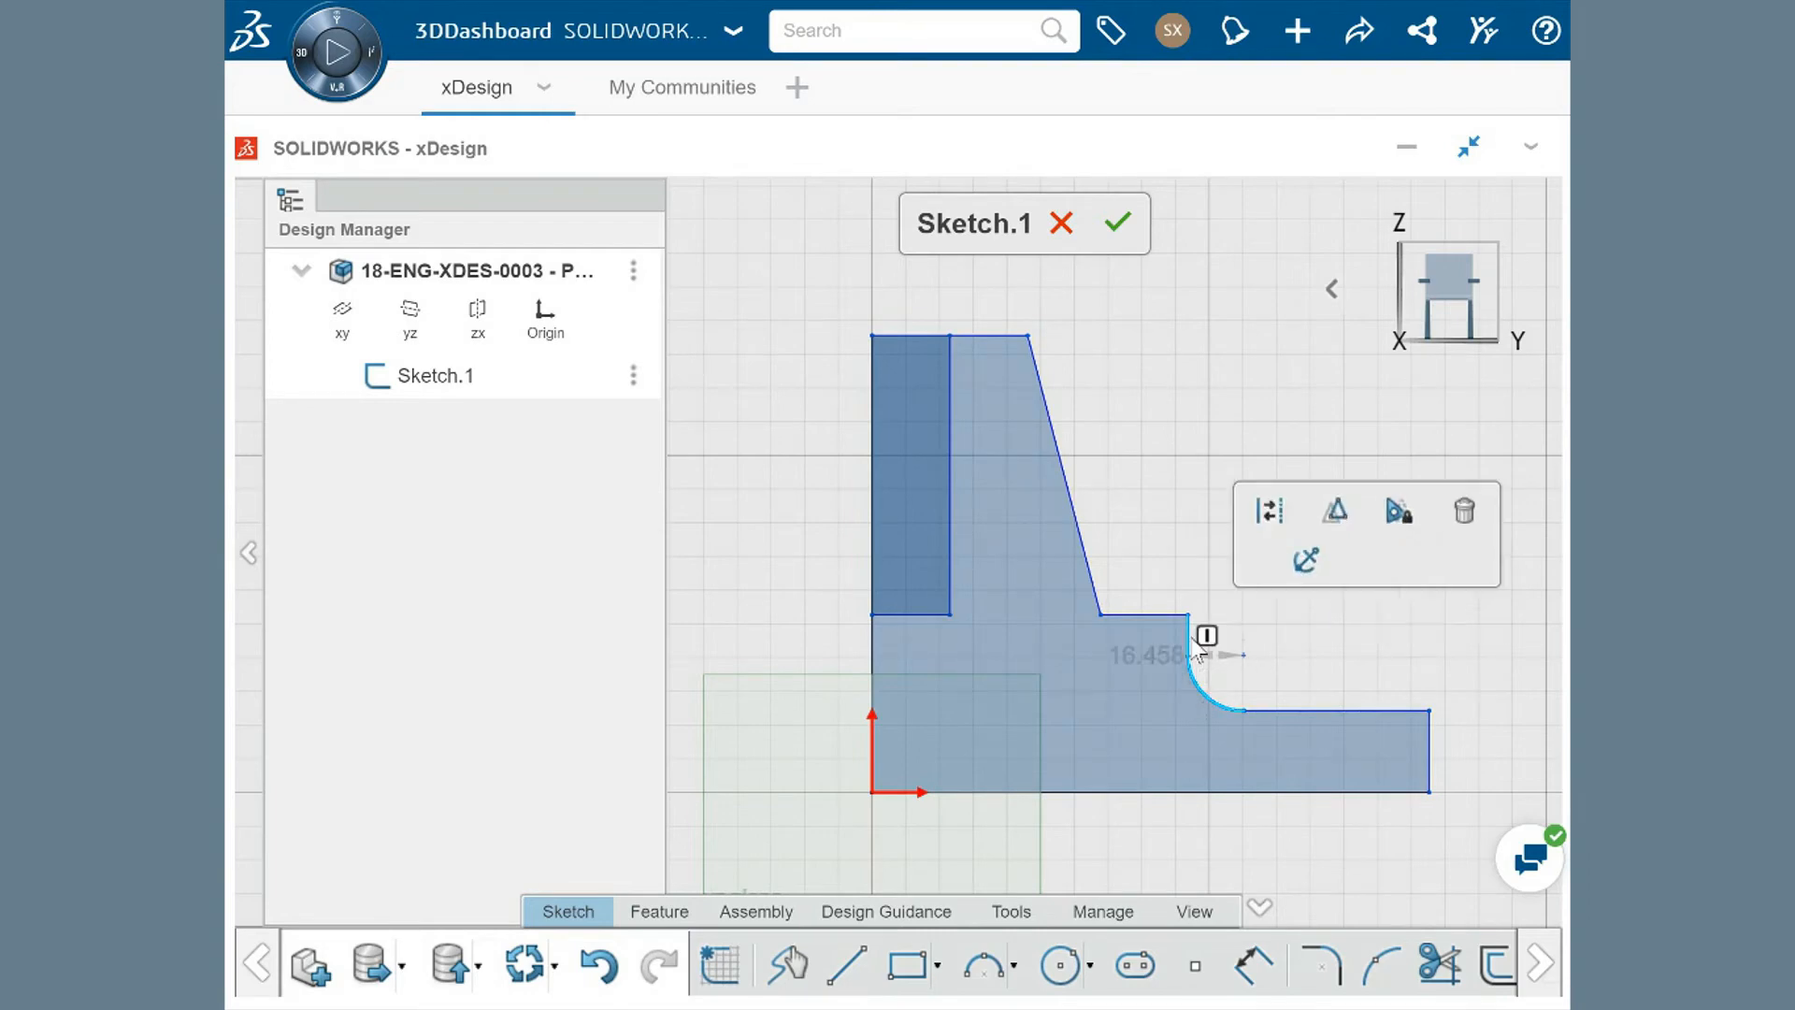
{"action": "left_click", "coordinate": [1268, 561]}
{"action": "left_click", "coordinate": [1274, 584]}
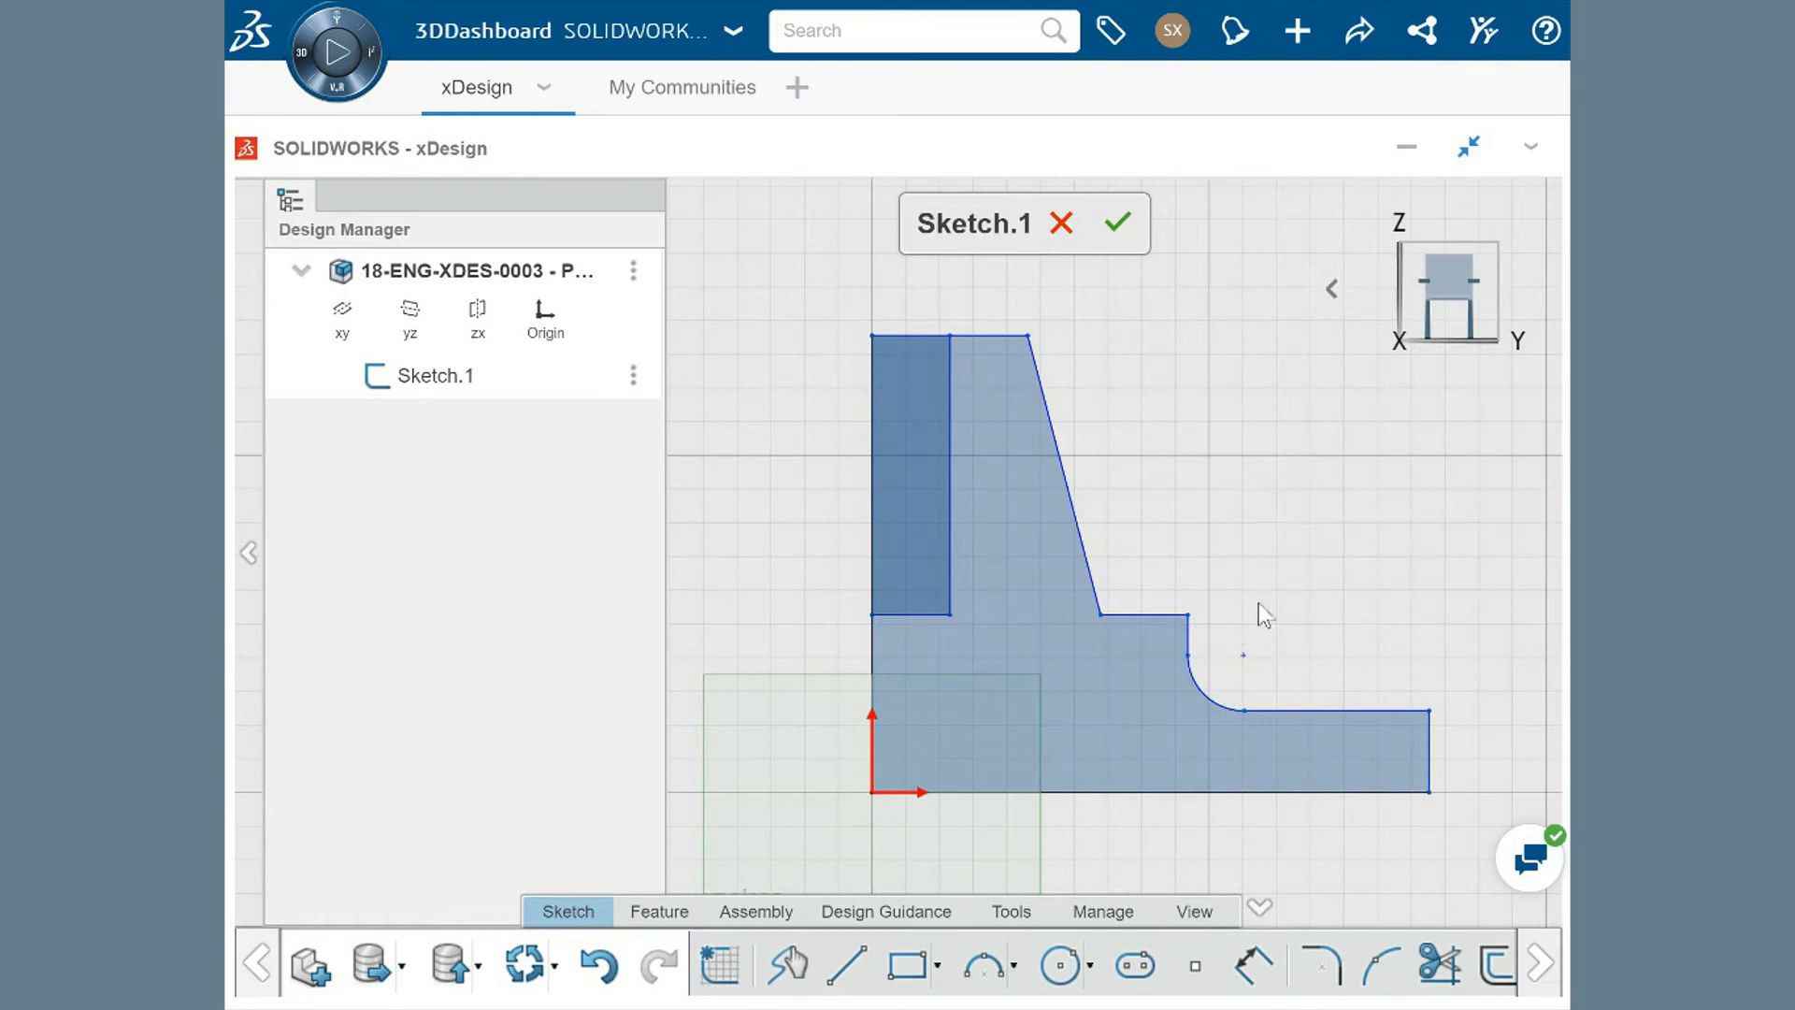
Apply a tangent constraint between the arc and the horizontal line extending from its lower end.
{"action": "left_click", "coordinate": [1205, 696]}
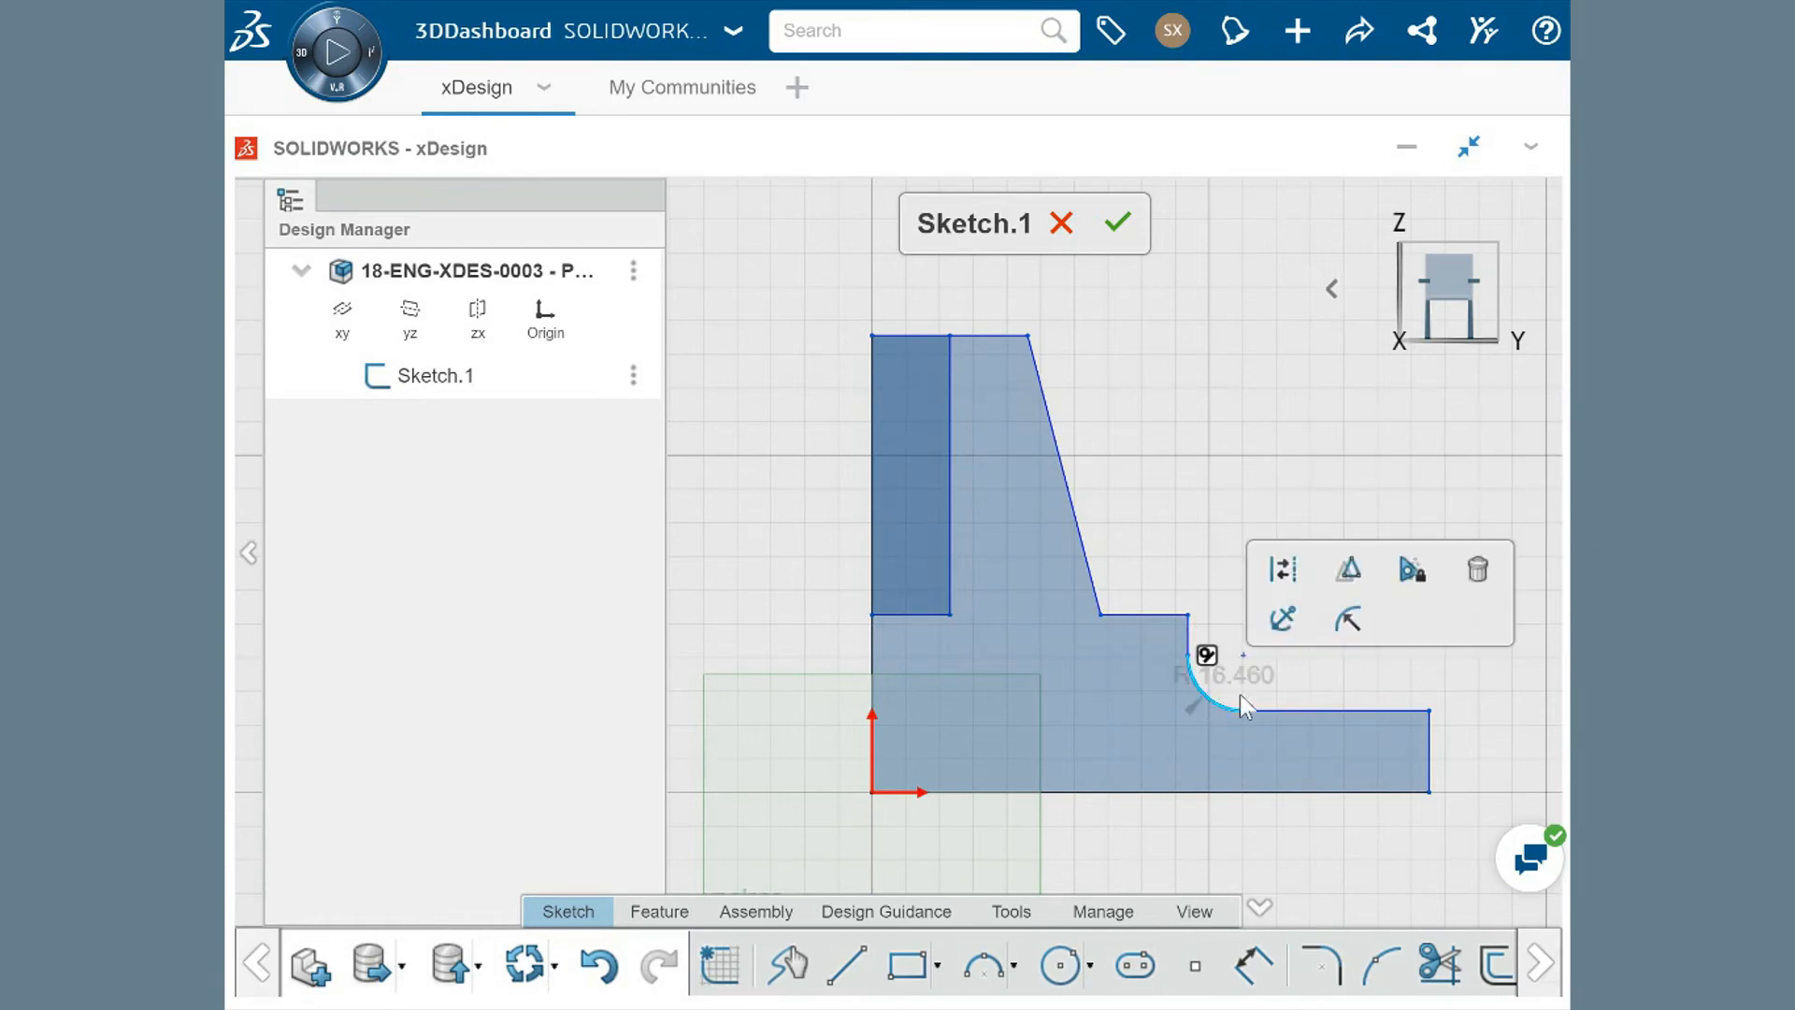
{"action": "left_click", "coordinate": [1292, 706]}
{"action": "left_click", "coordinate": [1306, 709]}
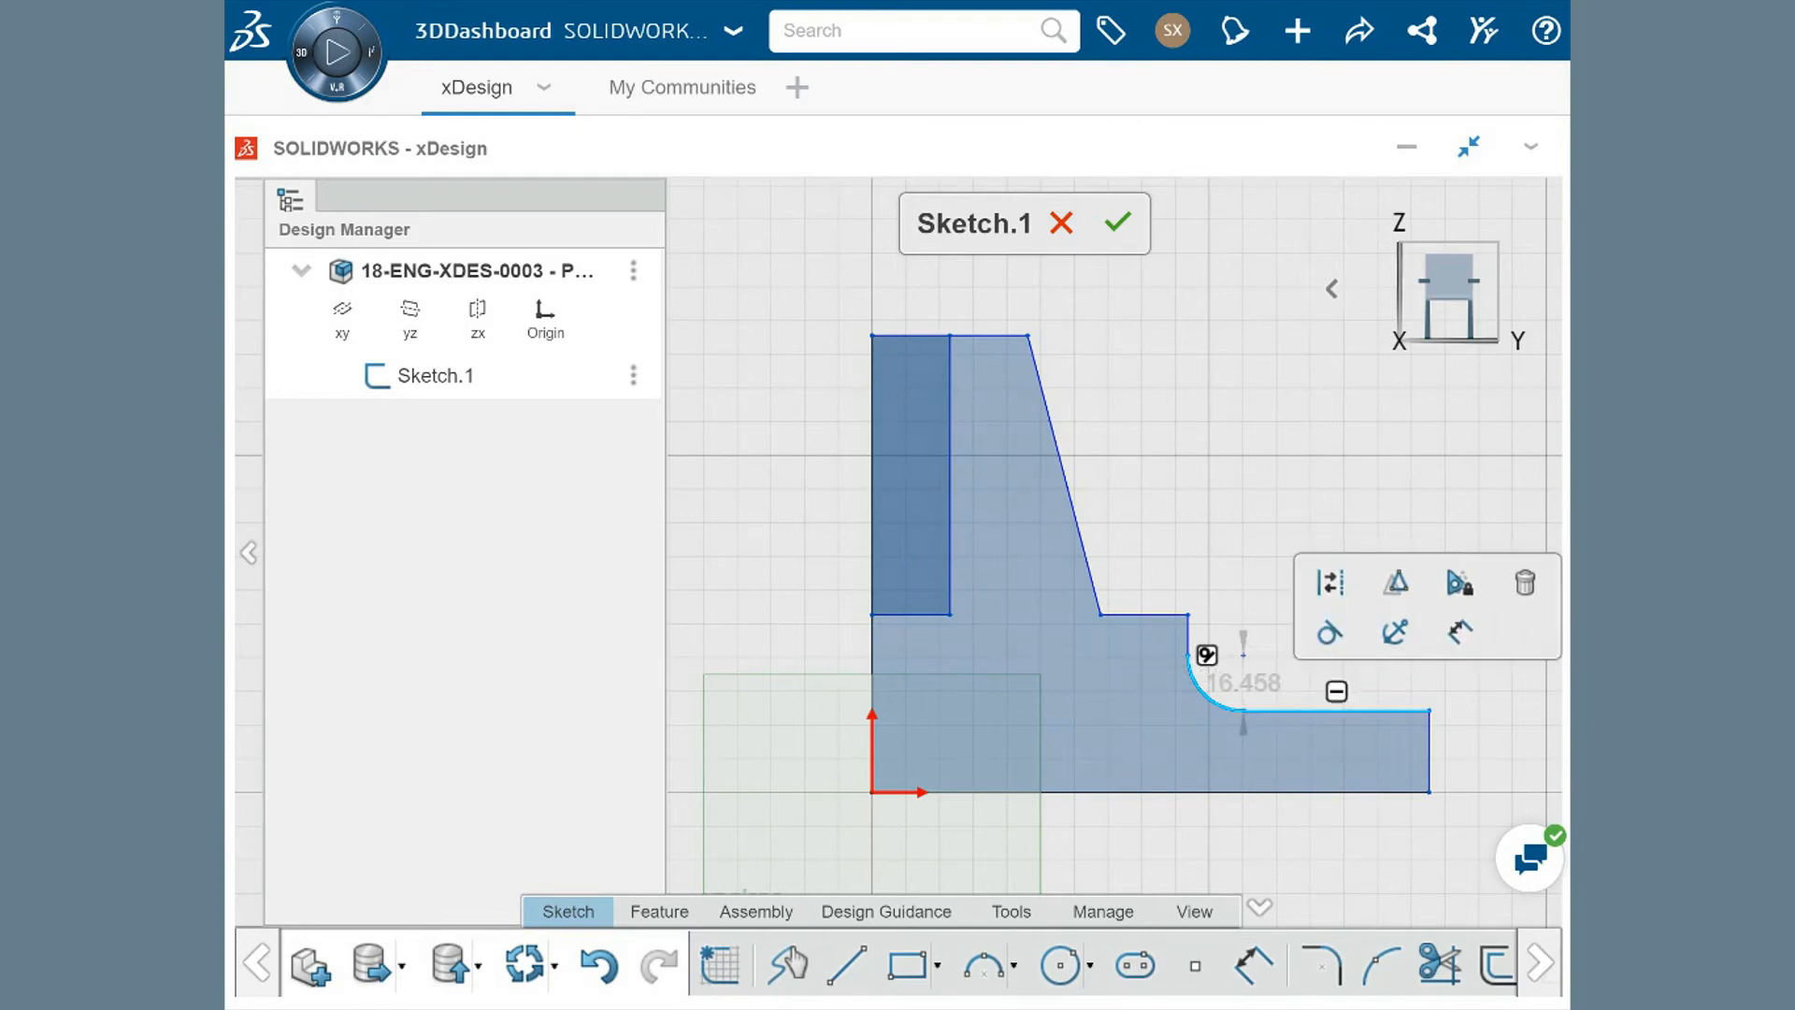
{"action": "left_click", "coordinate": [1326, 650]}
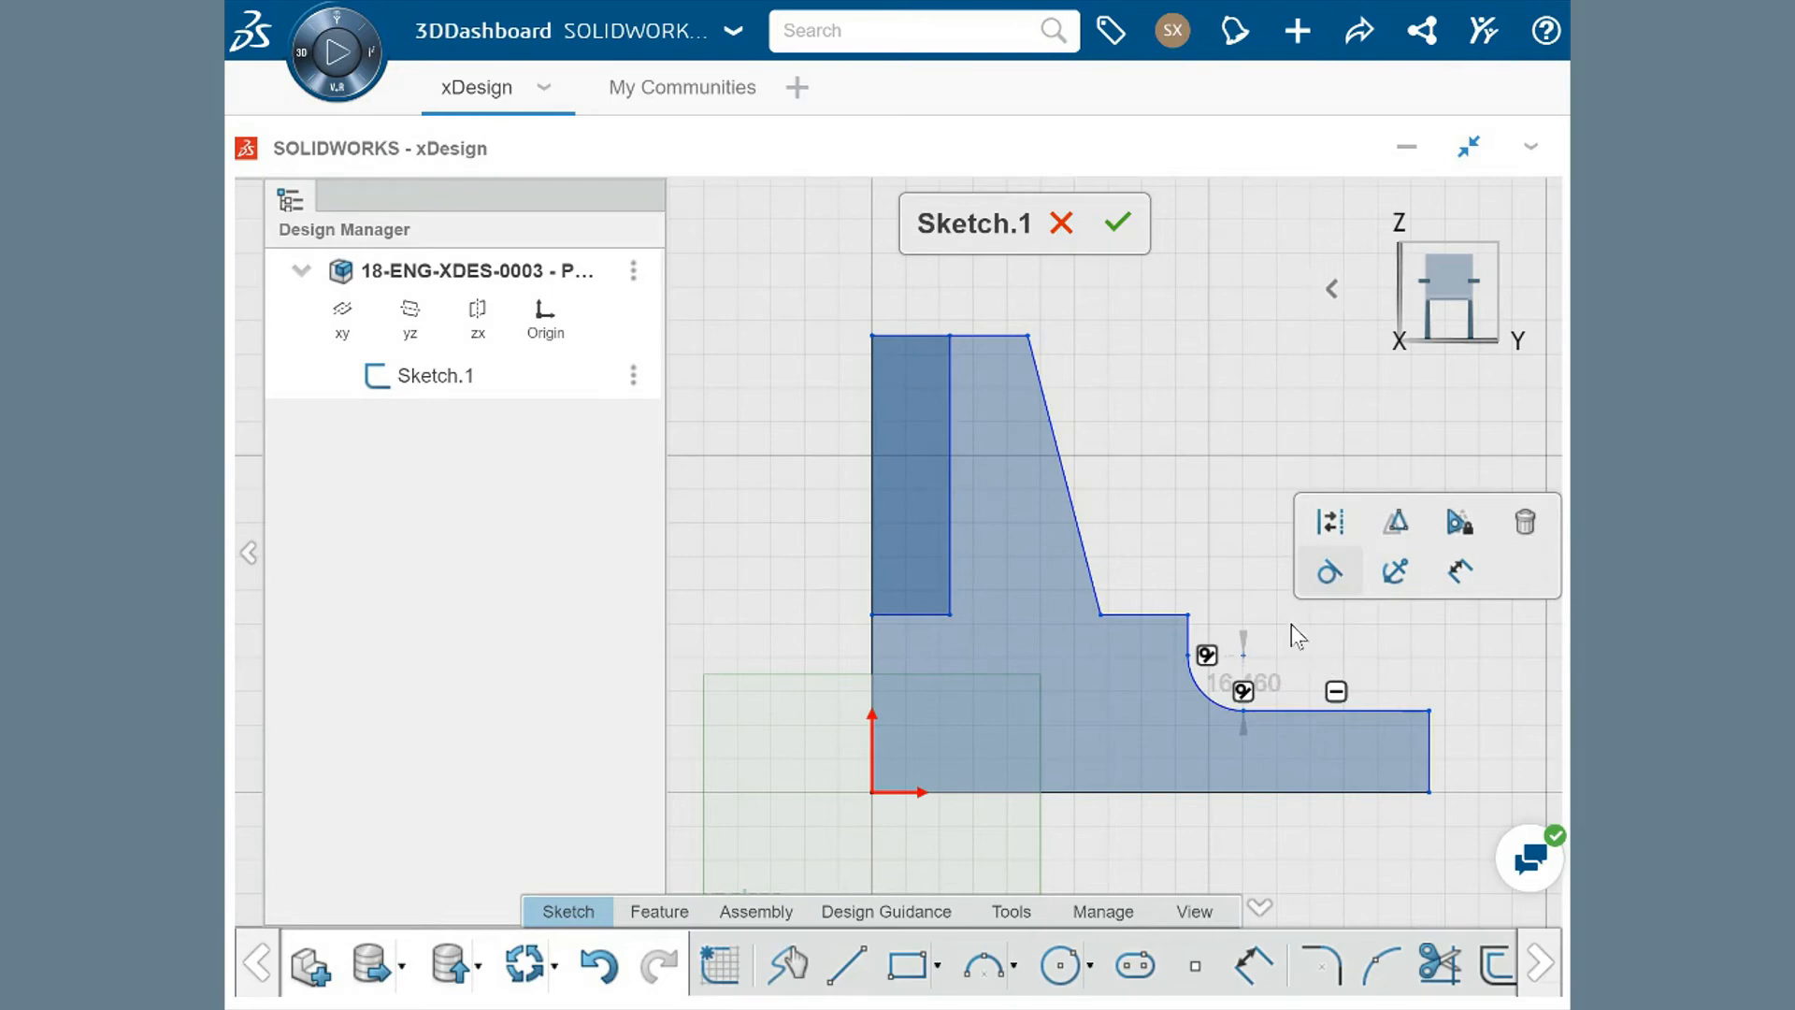
{"action": "left_click", "coordinate": [1256, 596]}
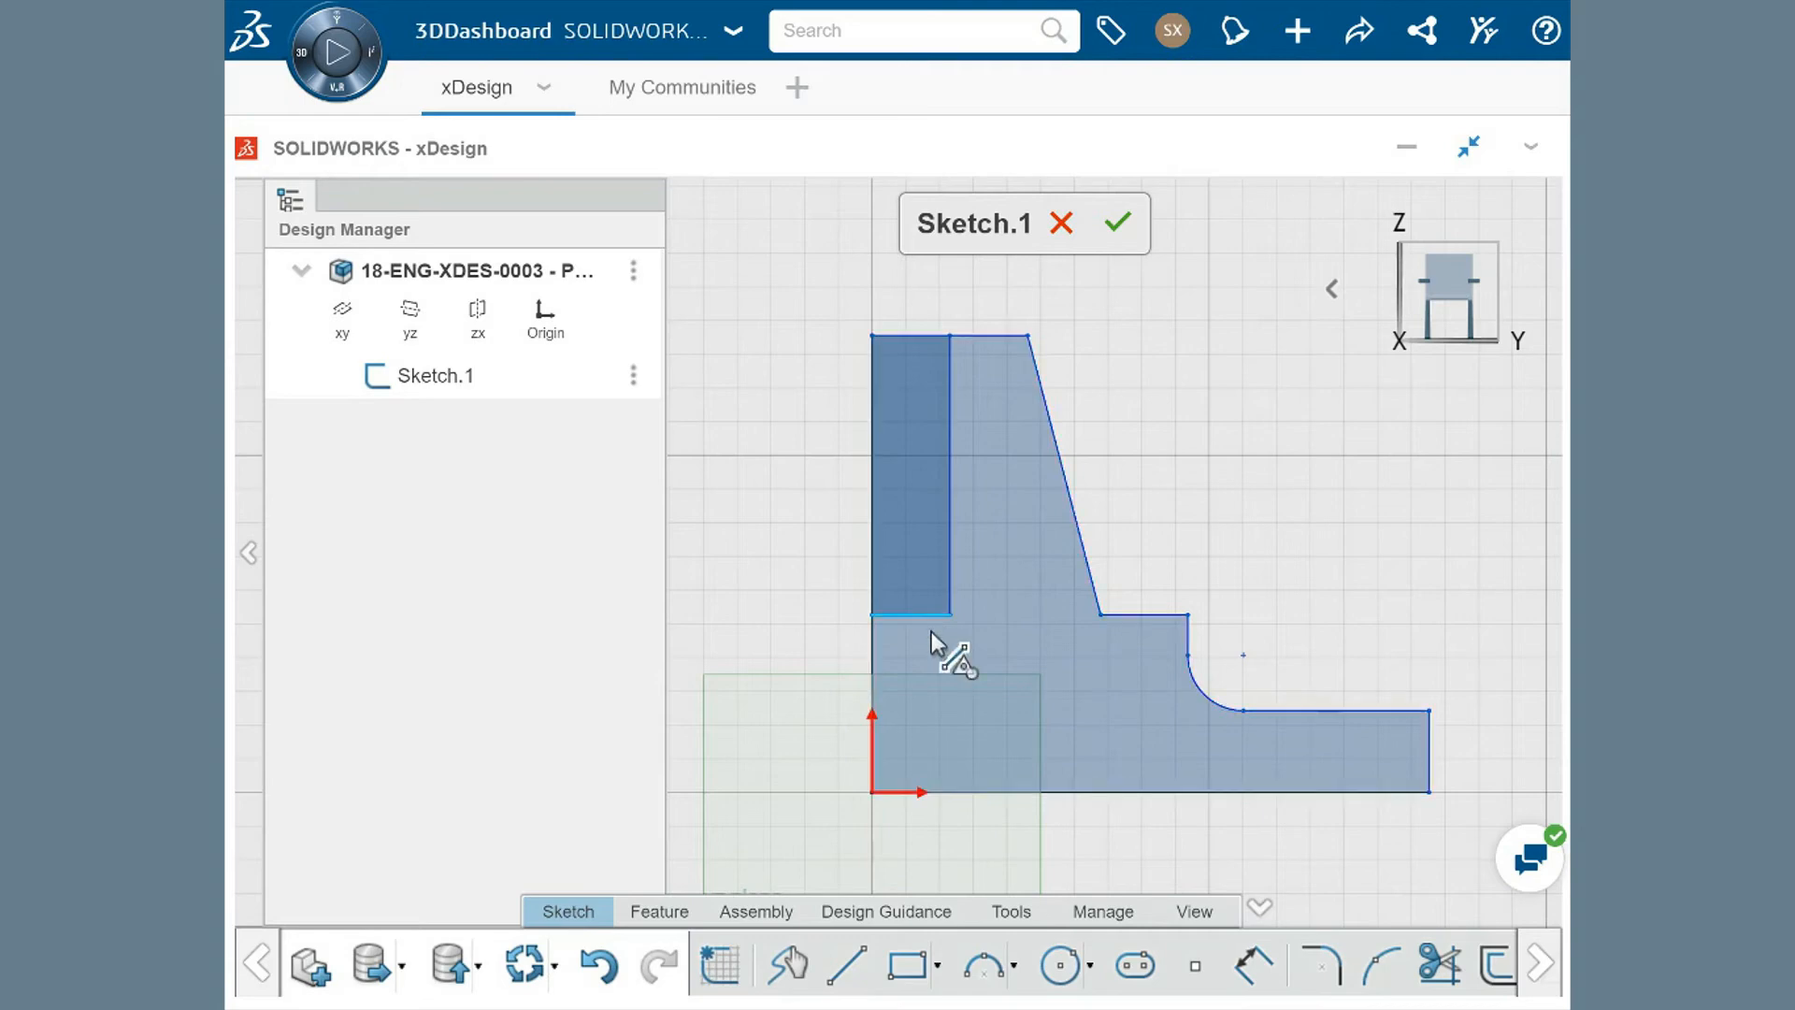
Draw a horizontal line from the inner rectangle's lower-right corner to the lower end of the slanted edge.
{"action": "left_click", "coordinate": [853, 960]}
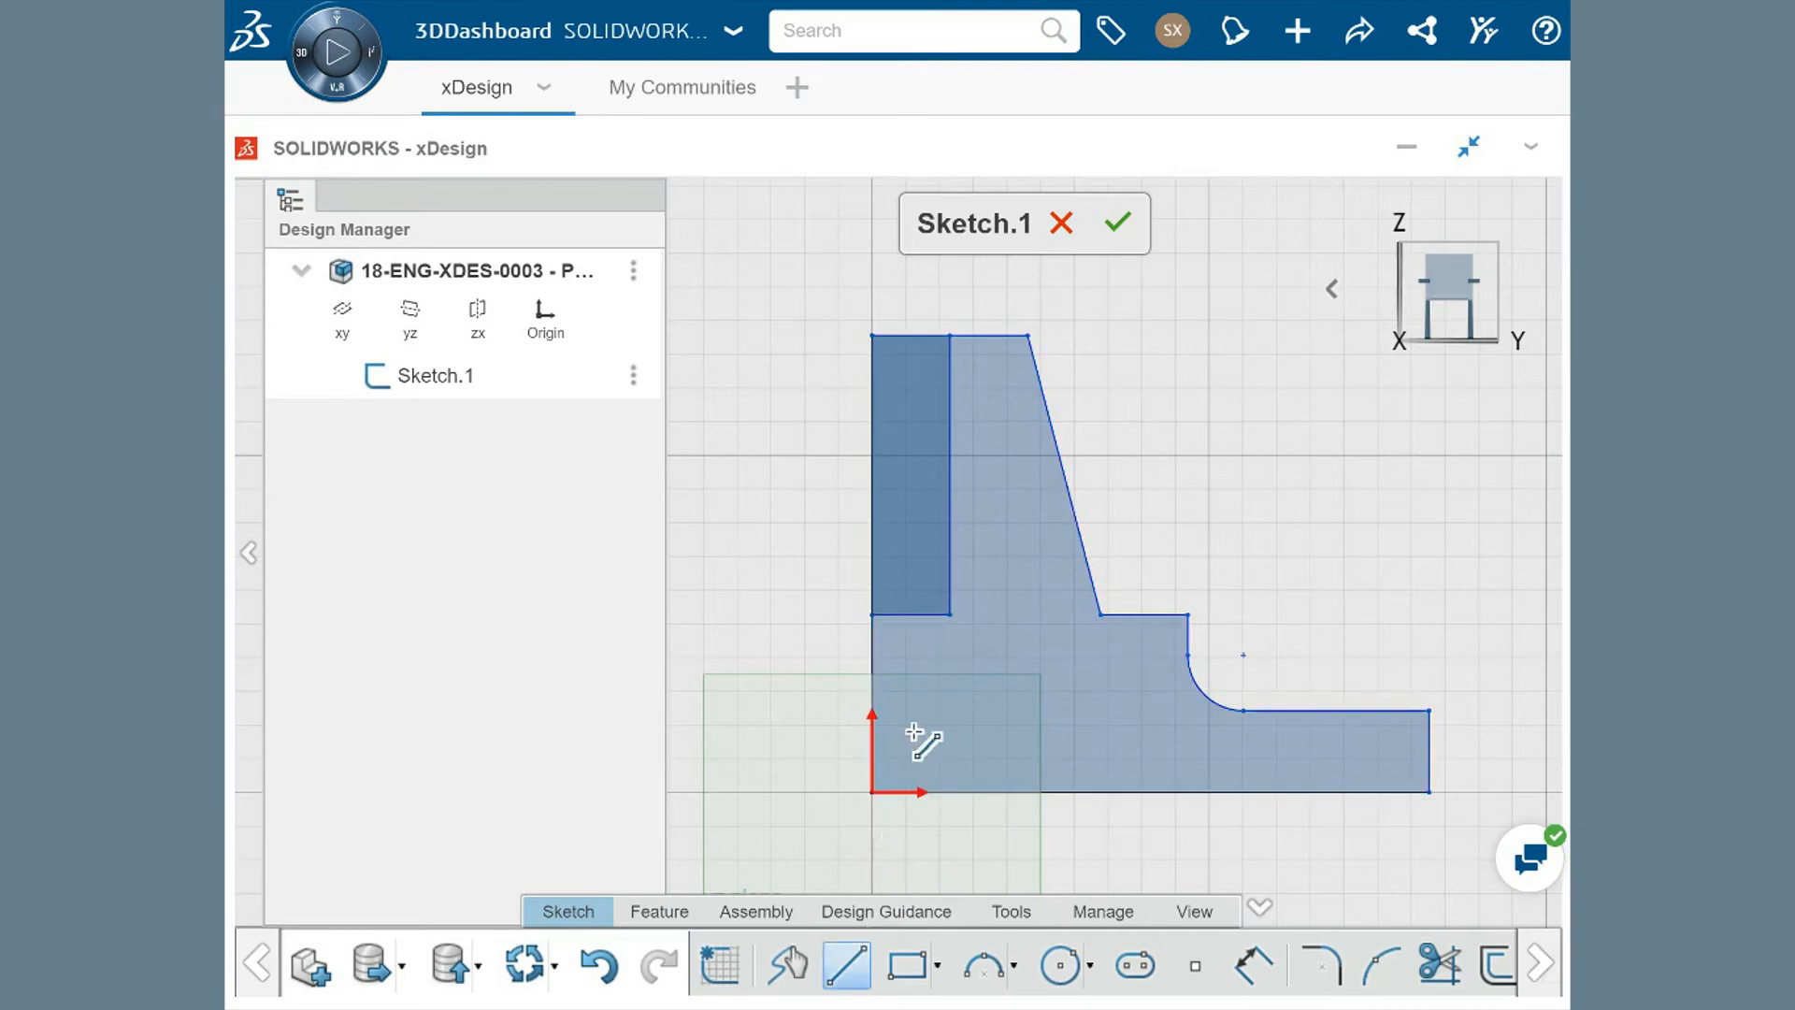
{"action": "left_click", "coordinate": [950, 614]}
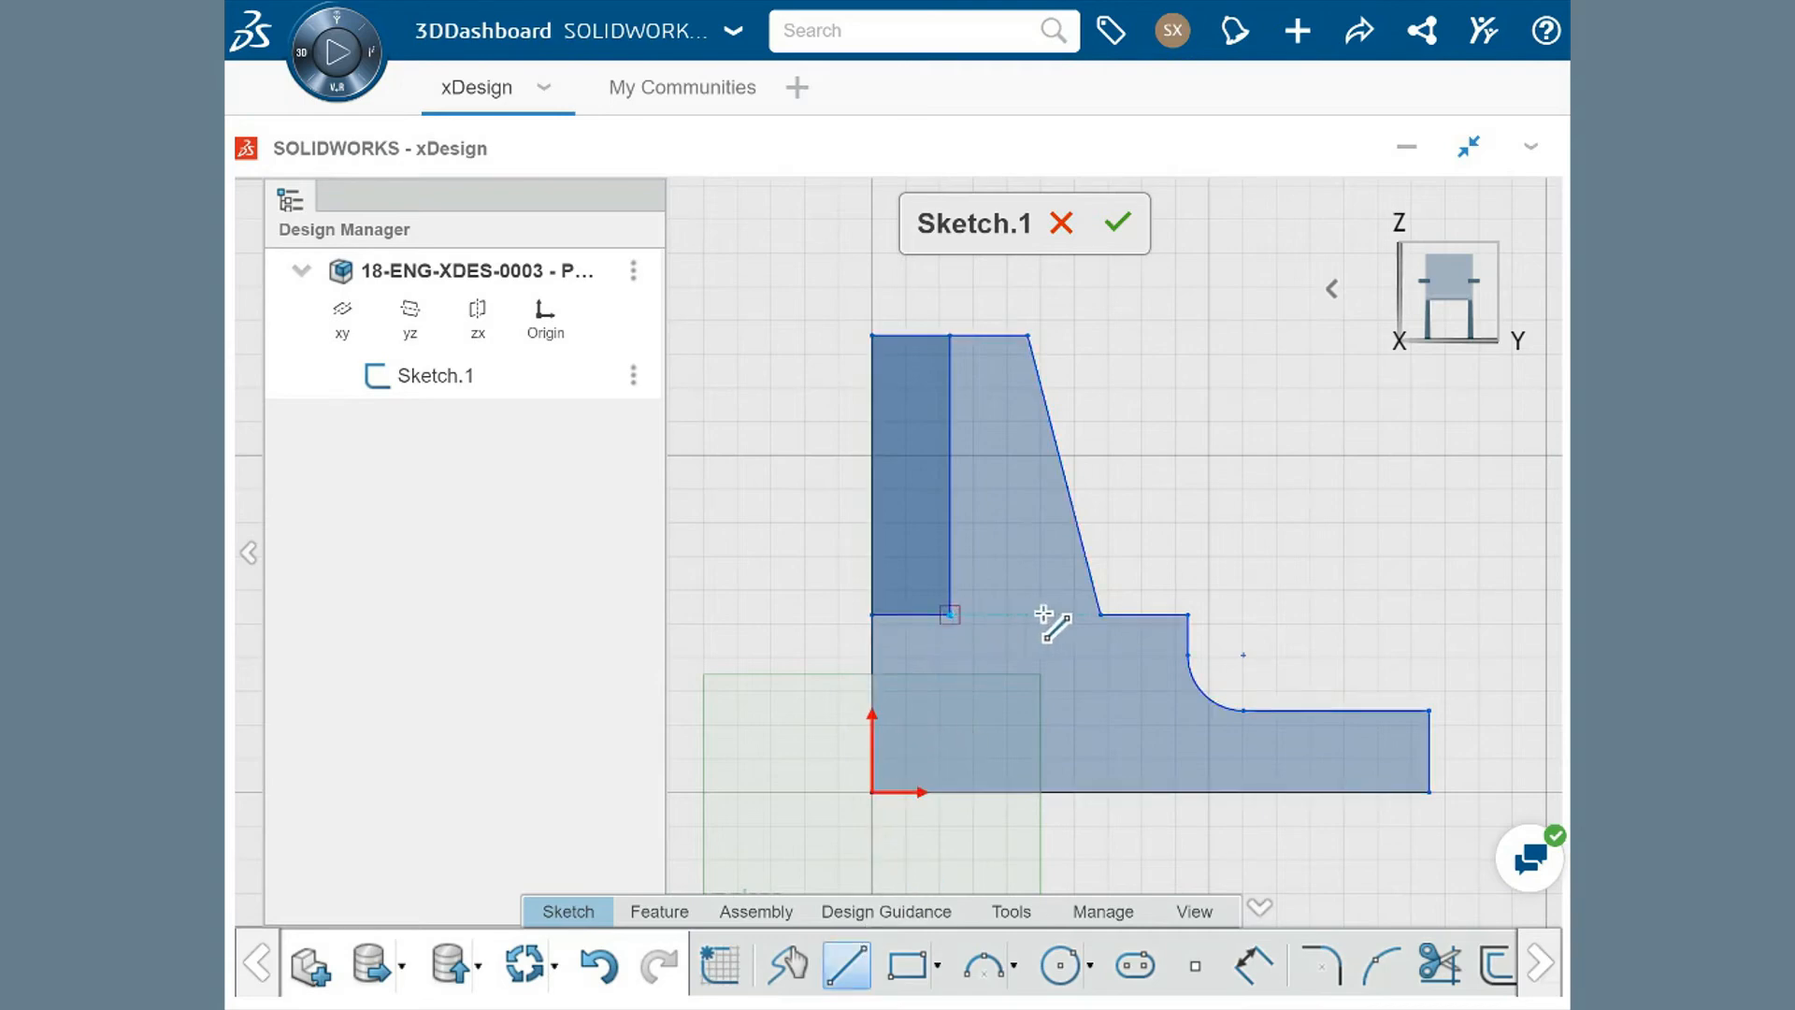
{"action": "left_click", "coordinate": [1100, 615]}
{"action": "key", "text": "Escape"}
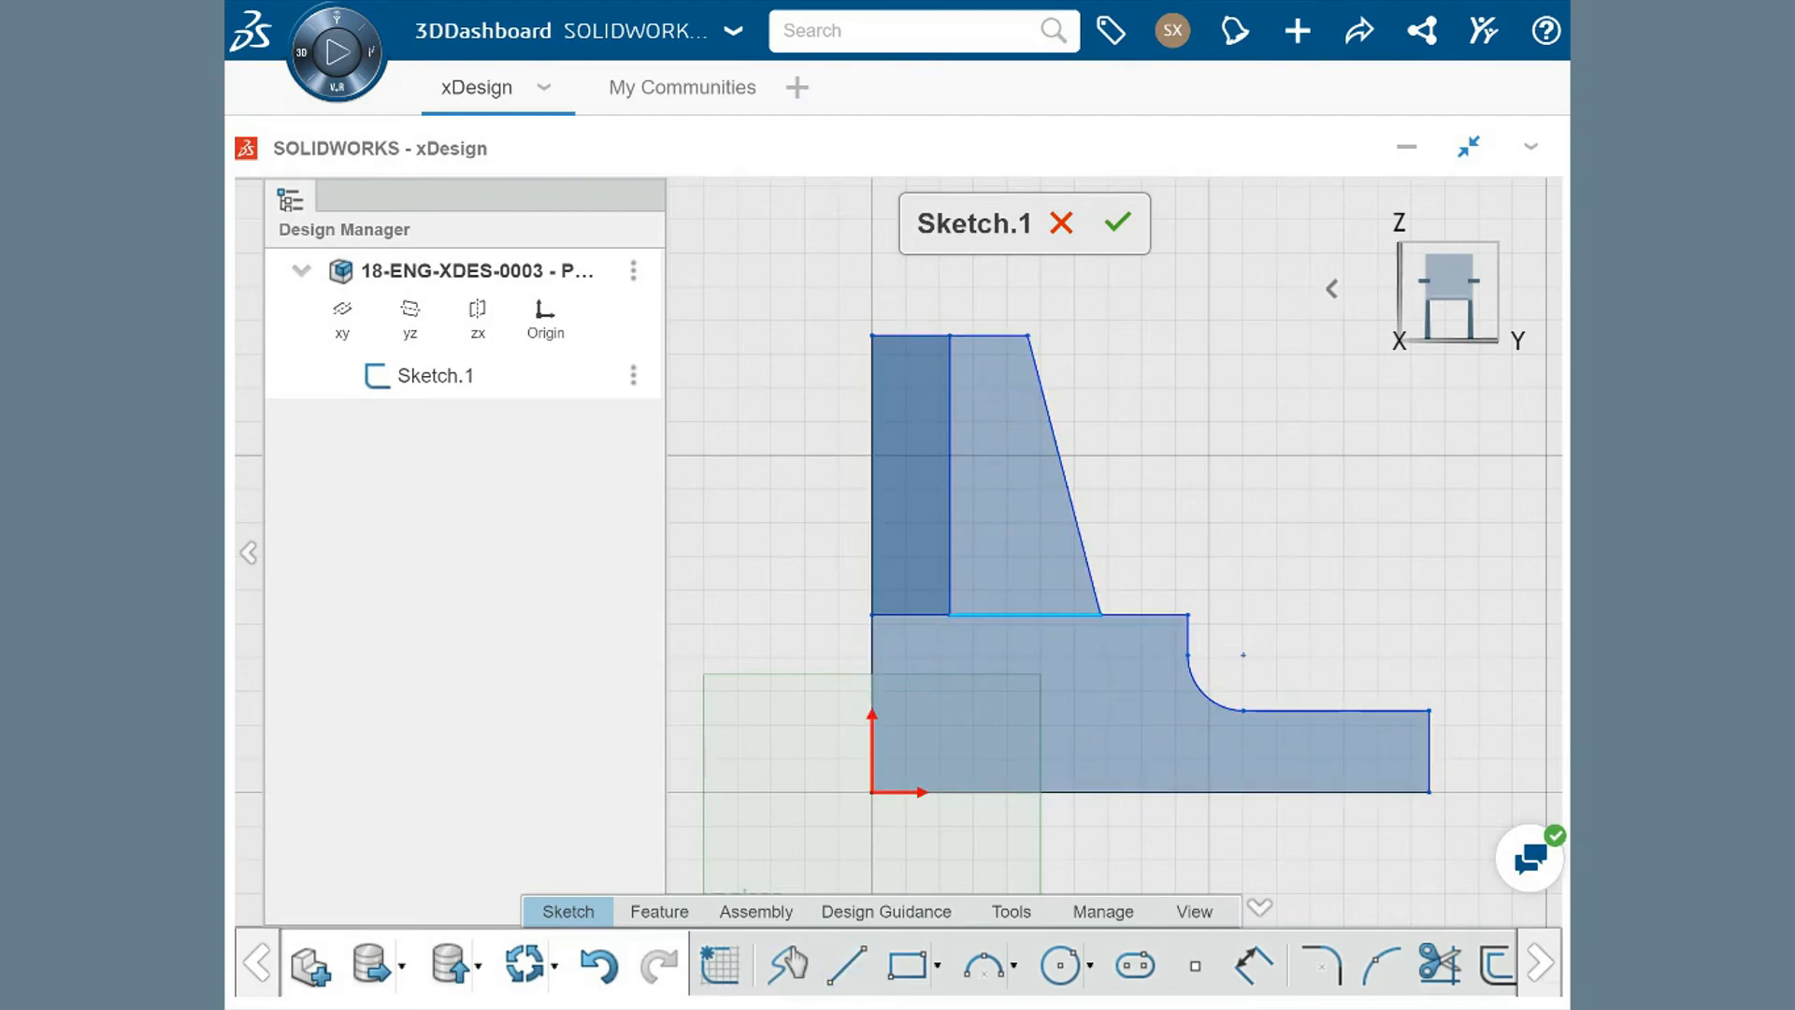
Convert the line between the inner rectangle and the slanted edge to construction geometry.
{"action": "left_click", "coordinate": [1037, 614]}
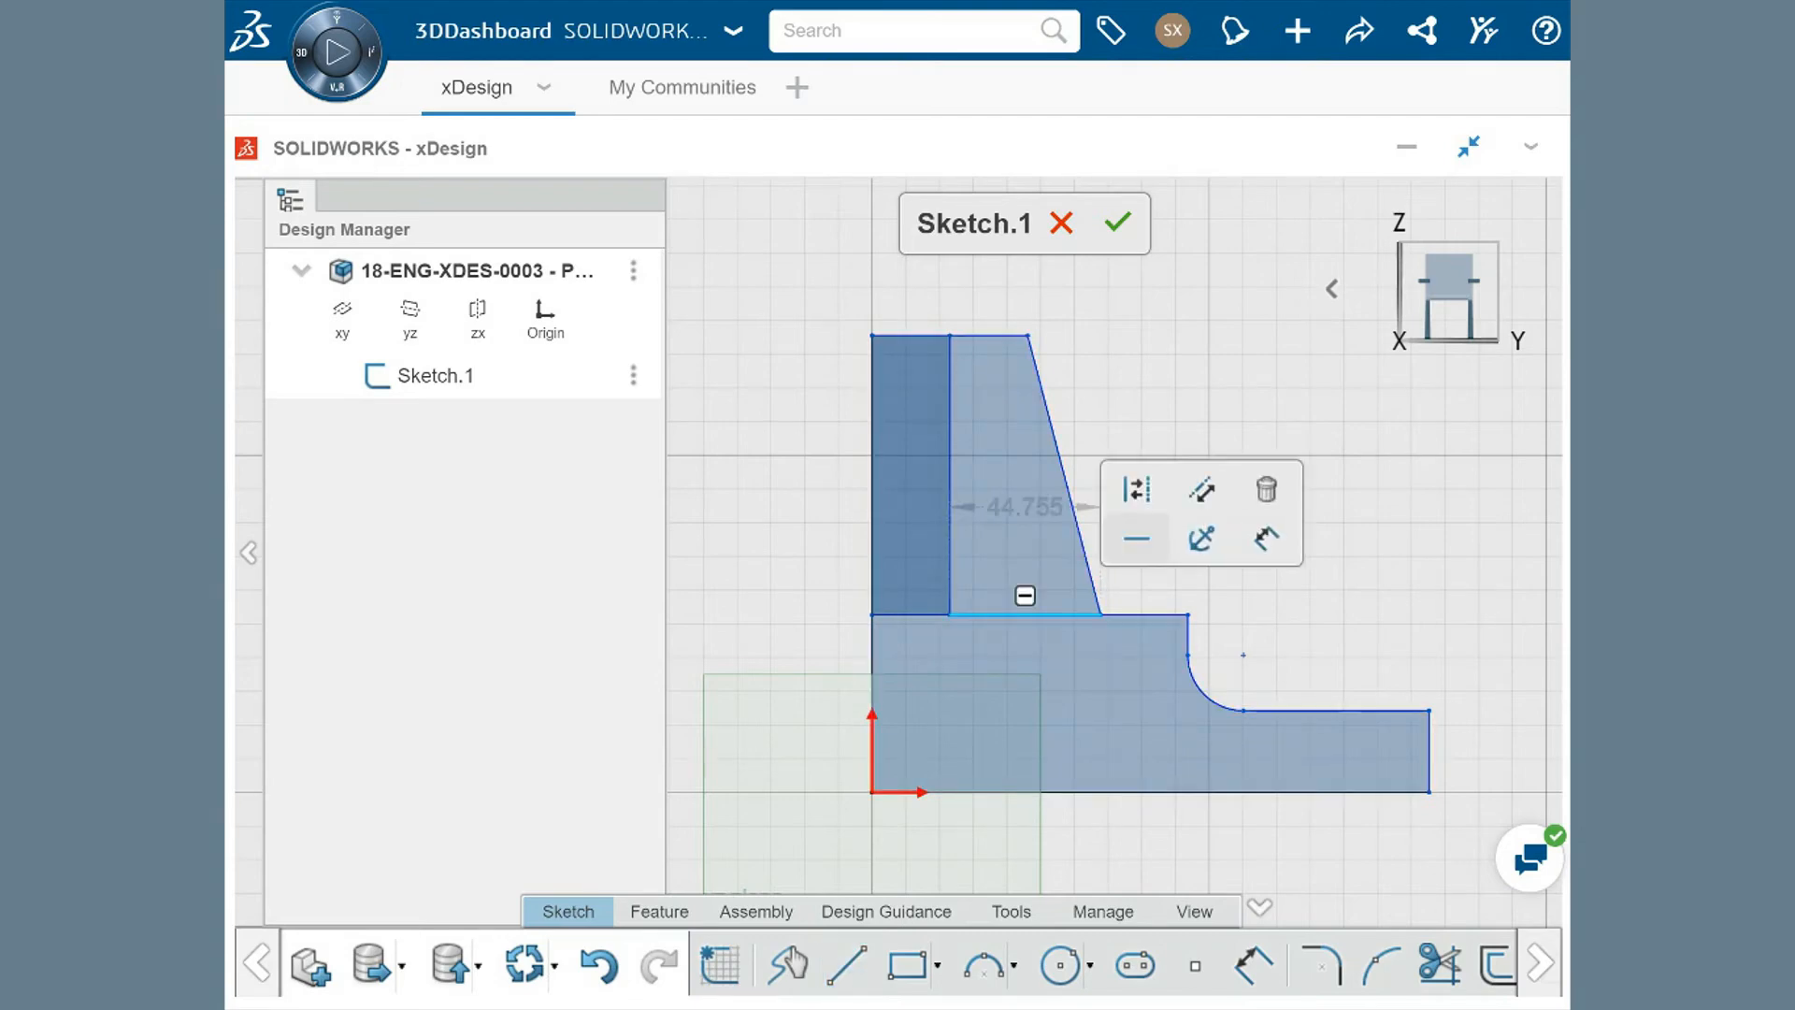
{"action": "left_click", "coordinate": [1137, 502]}
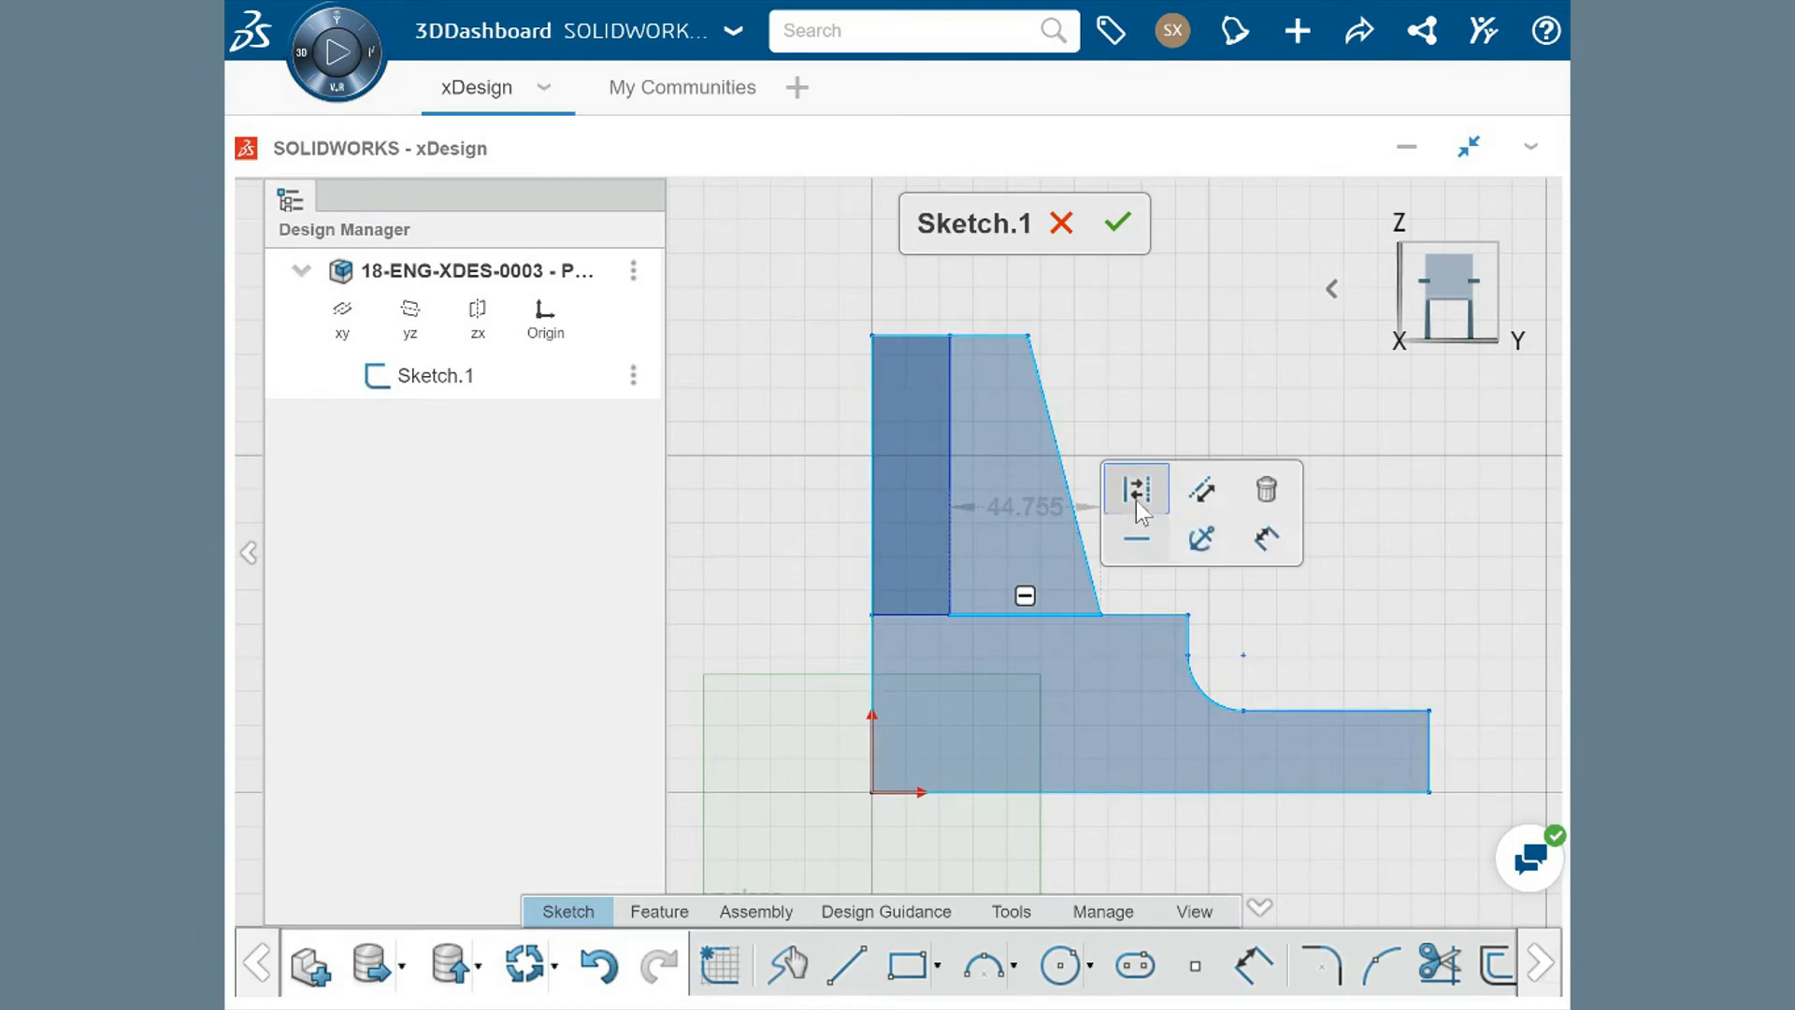
{"action": "left_click", "coordinate": [1264, 617]}
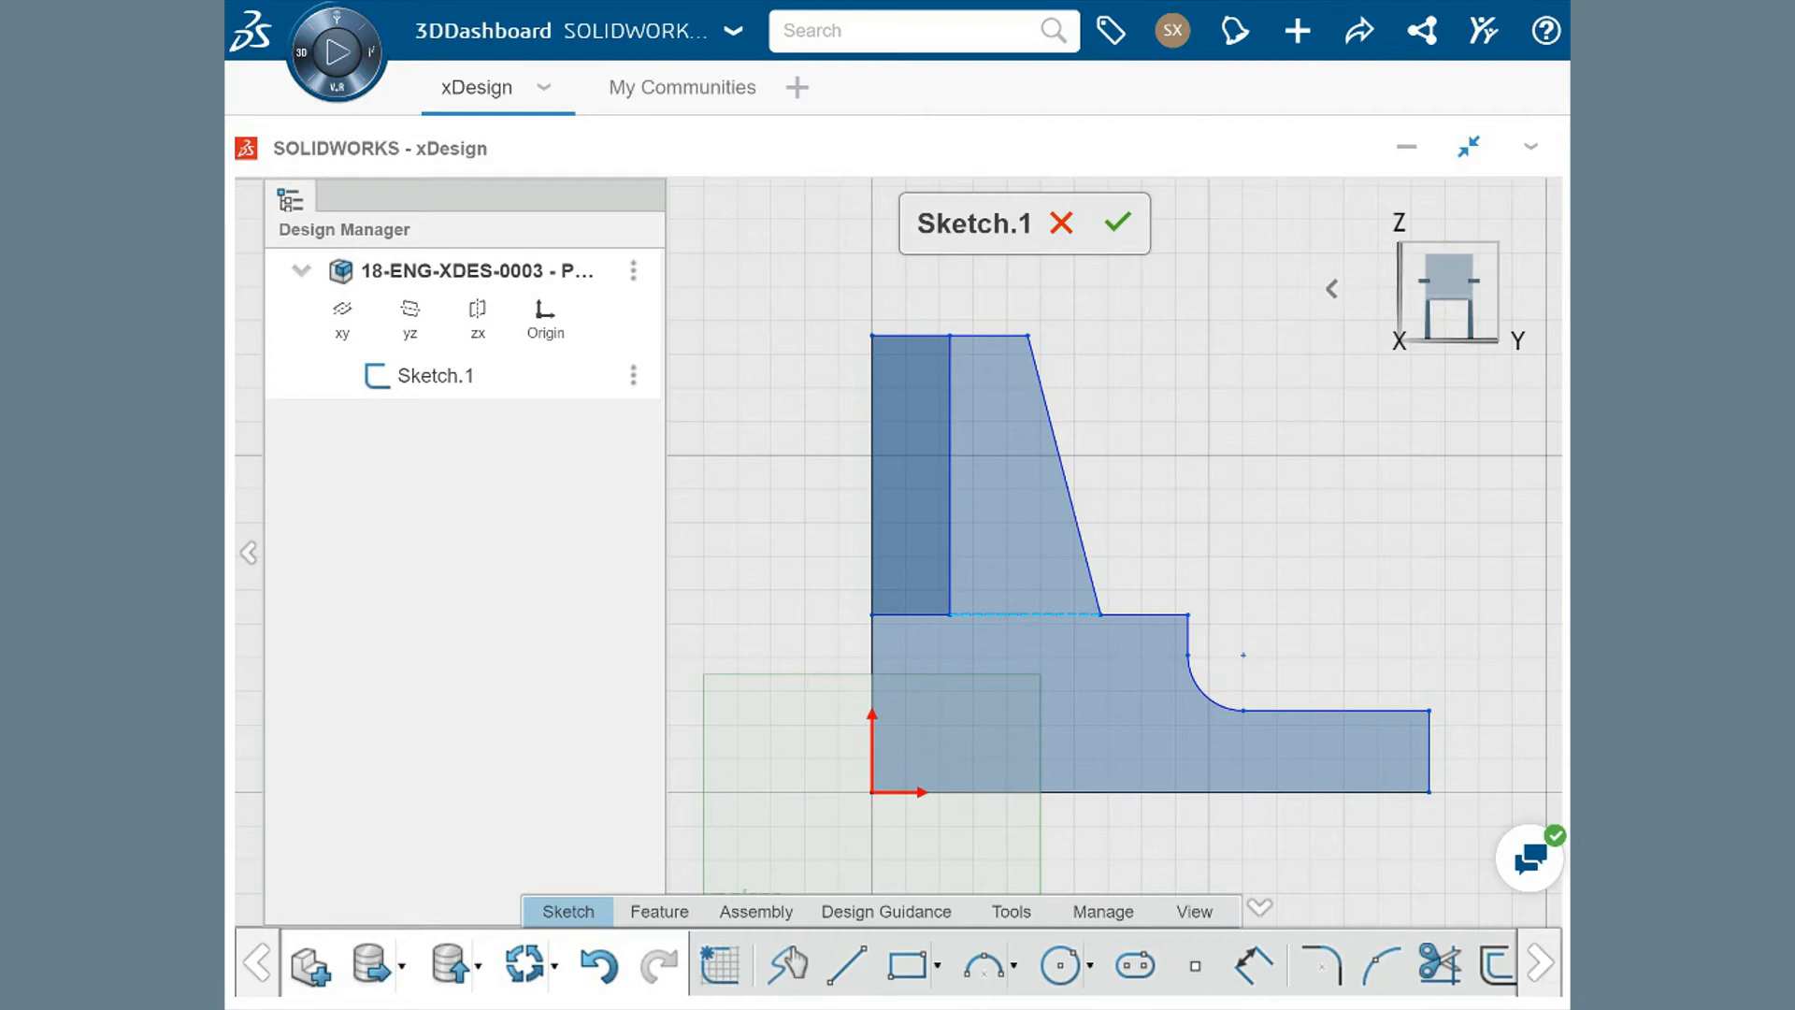
Draw a circle overlapping the arc, with its center slightly offset from the arc's center.
{"action": "left_click", "coordinate": [1063, 968]}
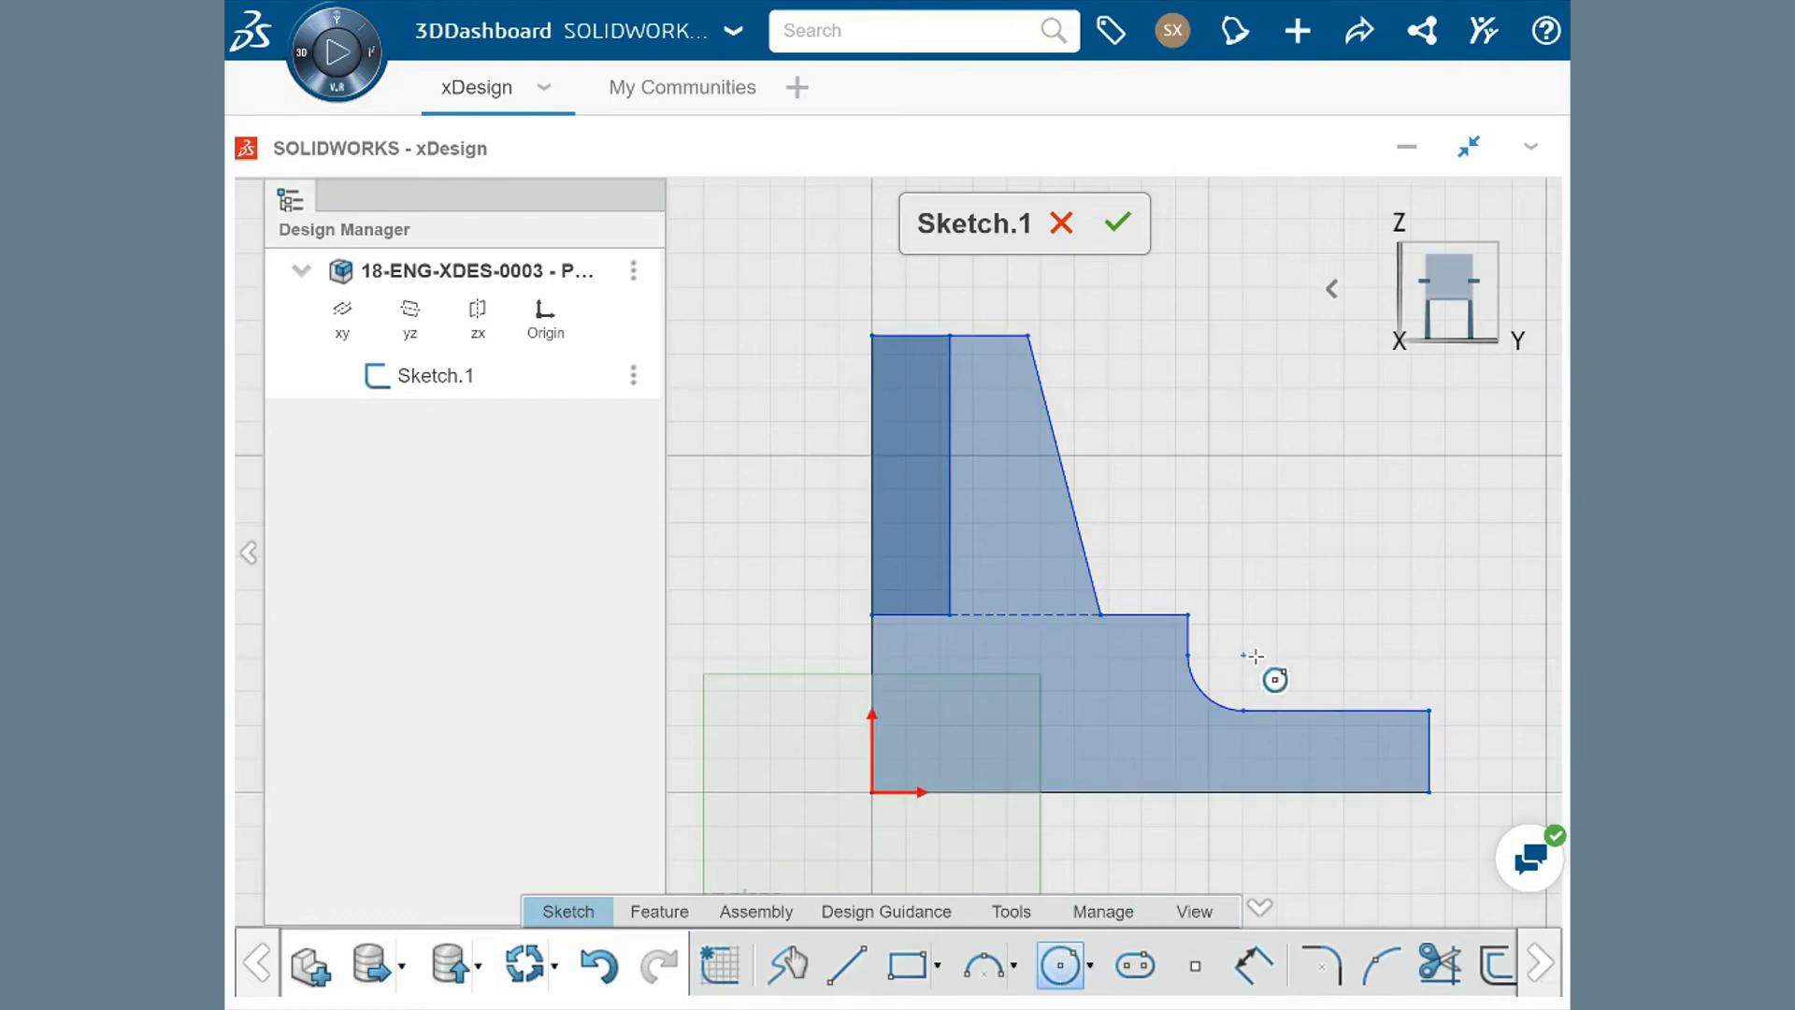
{"action": "left_click_drag", "start_coordinate": [1264, 637], "coordinate": [1178, 701]}
{"action": "key", "text": "Escape"}
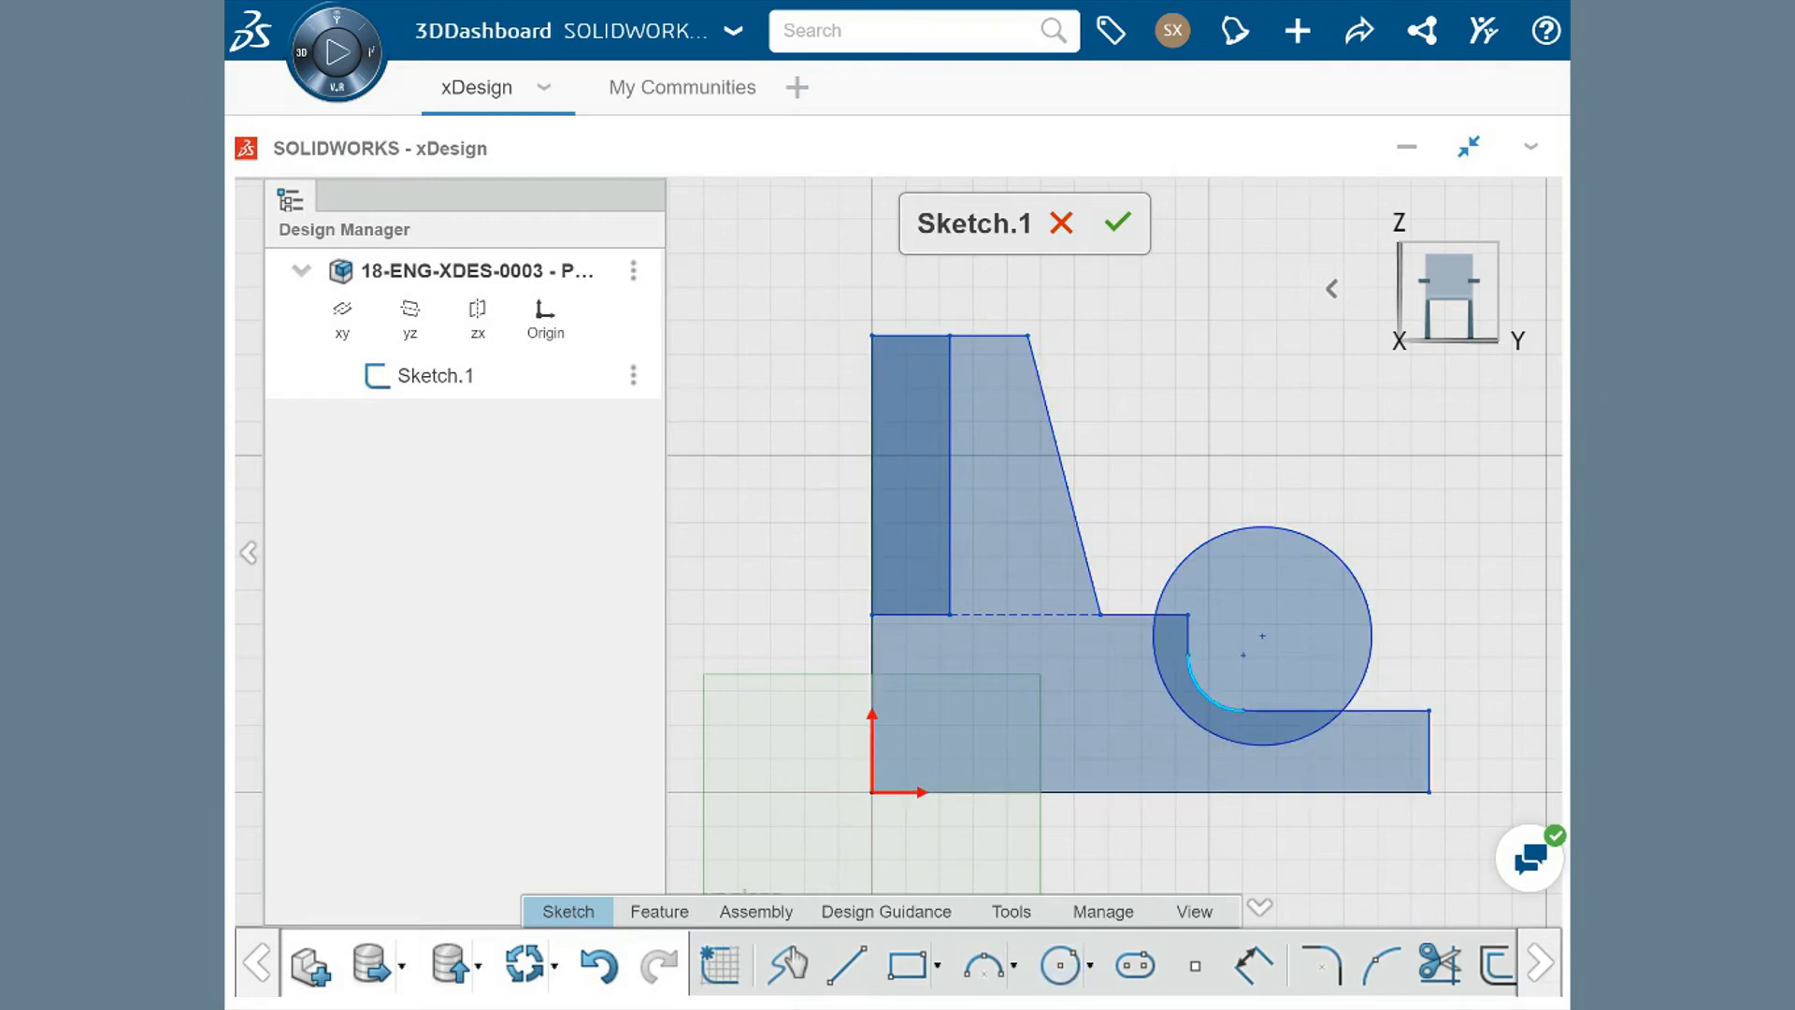
Apply a concentric constraint between the arc and the circle around it.
{"action": "left_click", "coordinate": [1193, 679]}
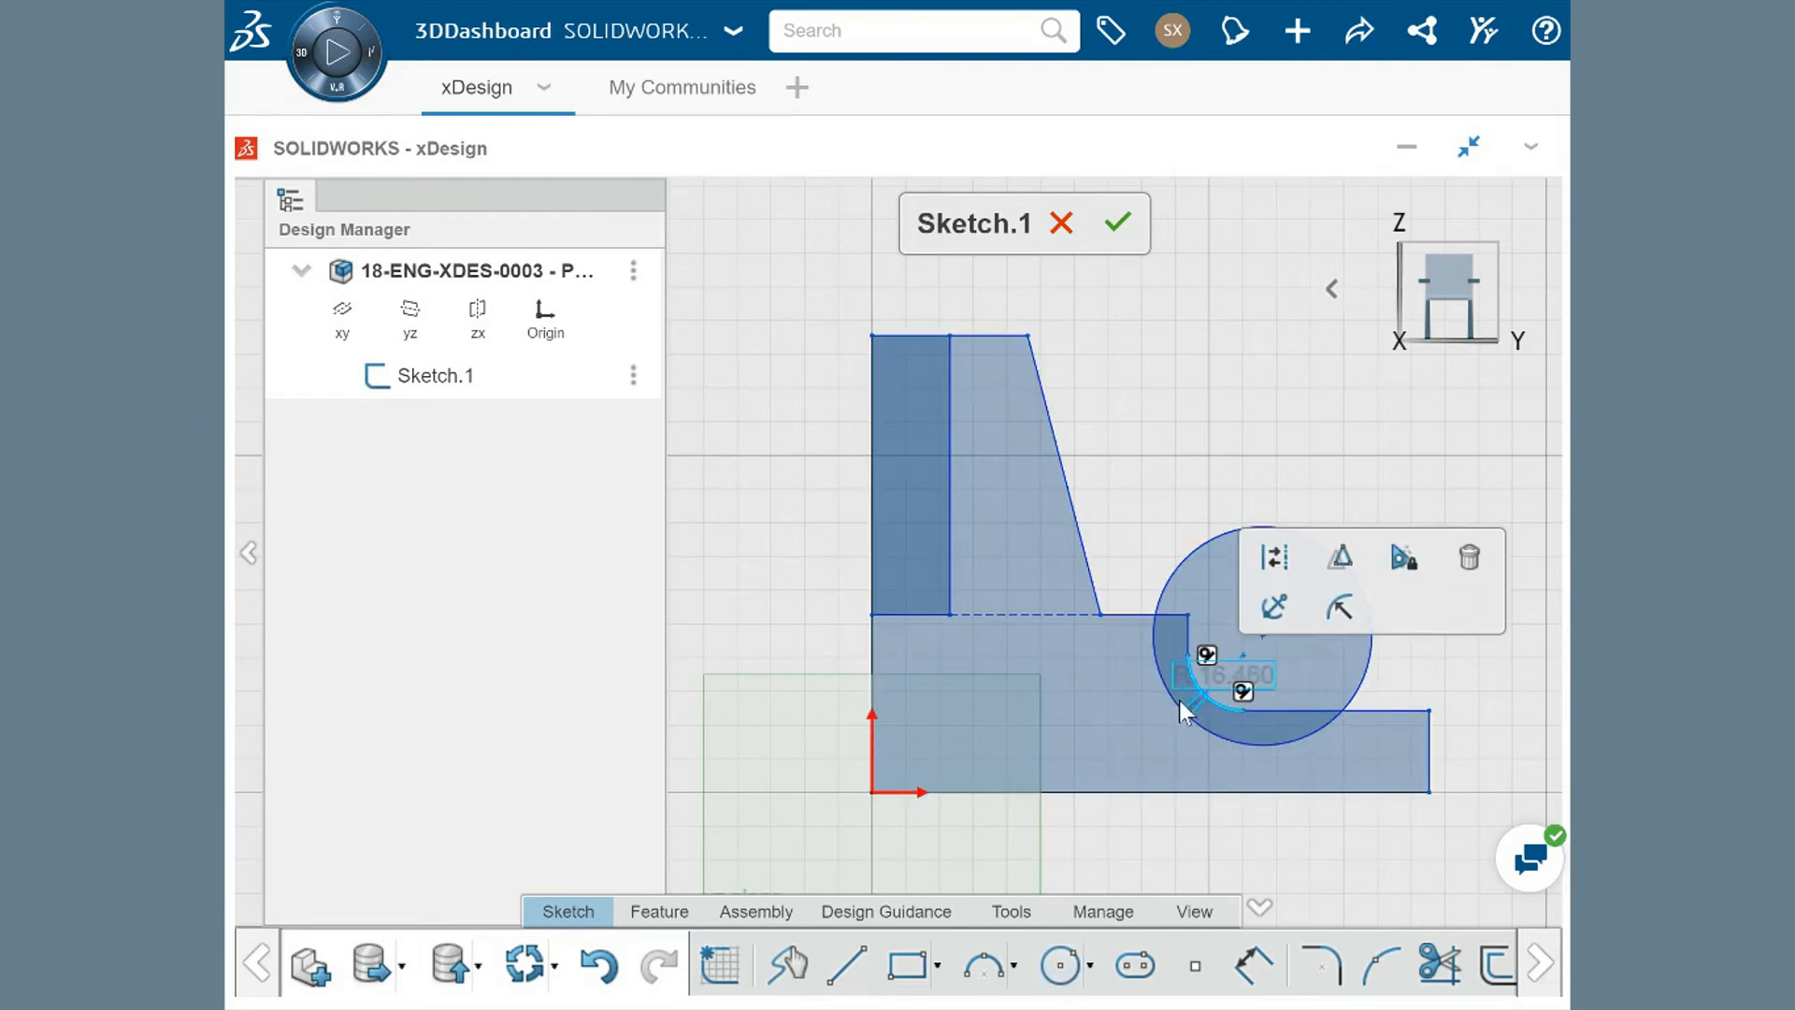
{"action": "left_click", "coordinate": [1178, 703]}
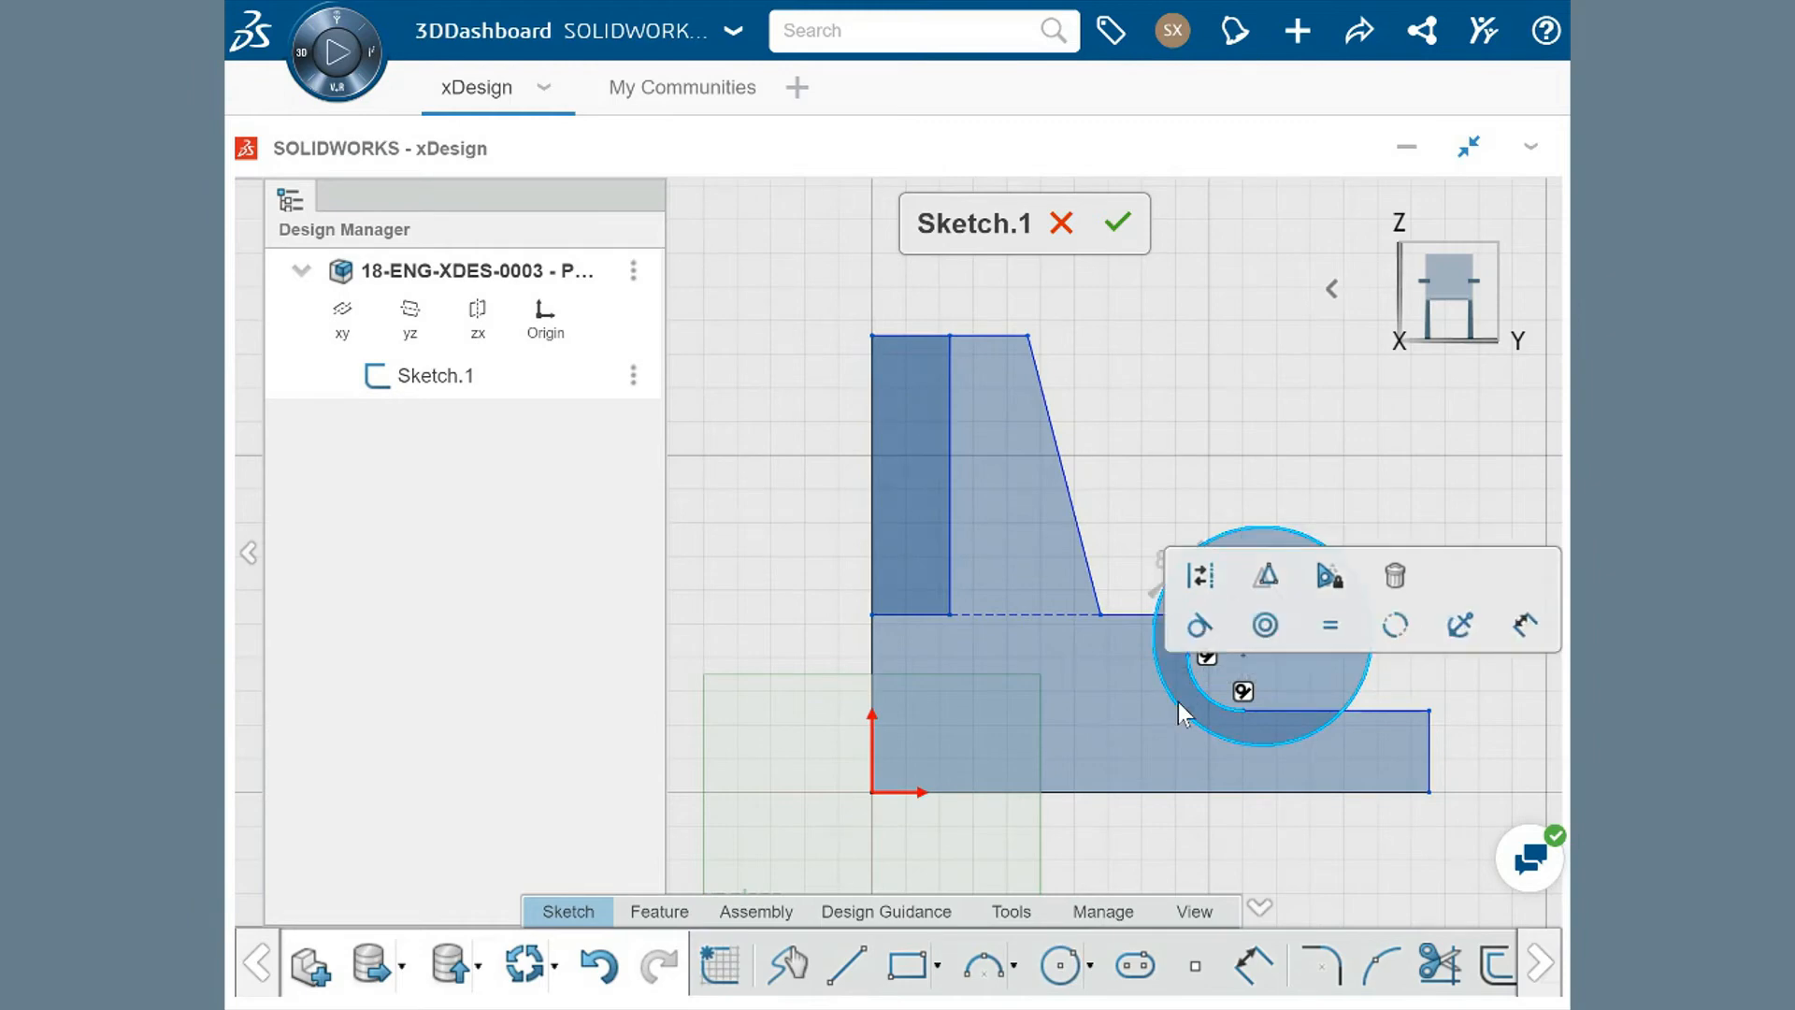
{"action": "left_click", "coordinate": [1268, 638]}
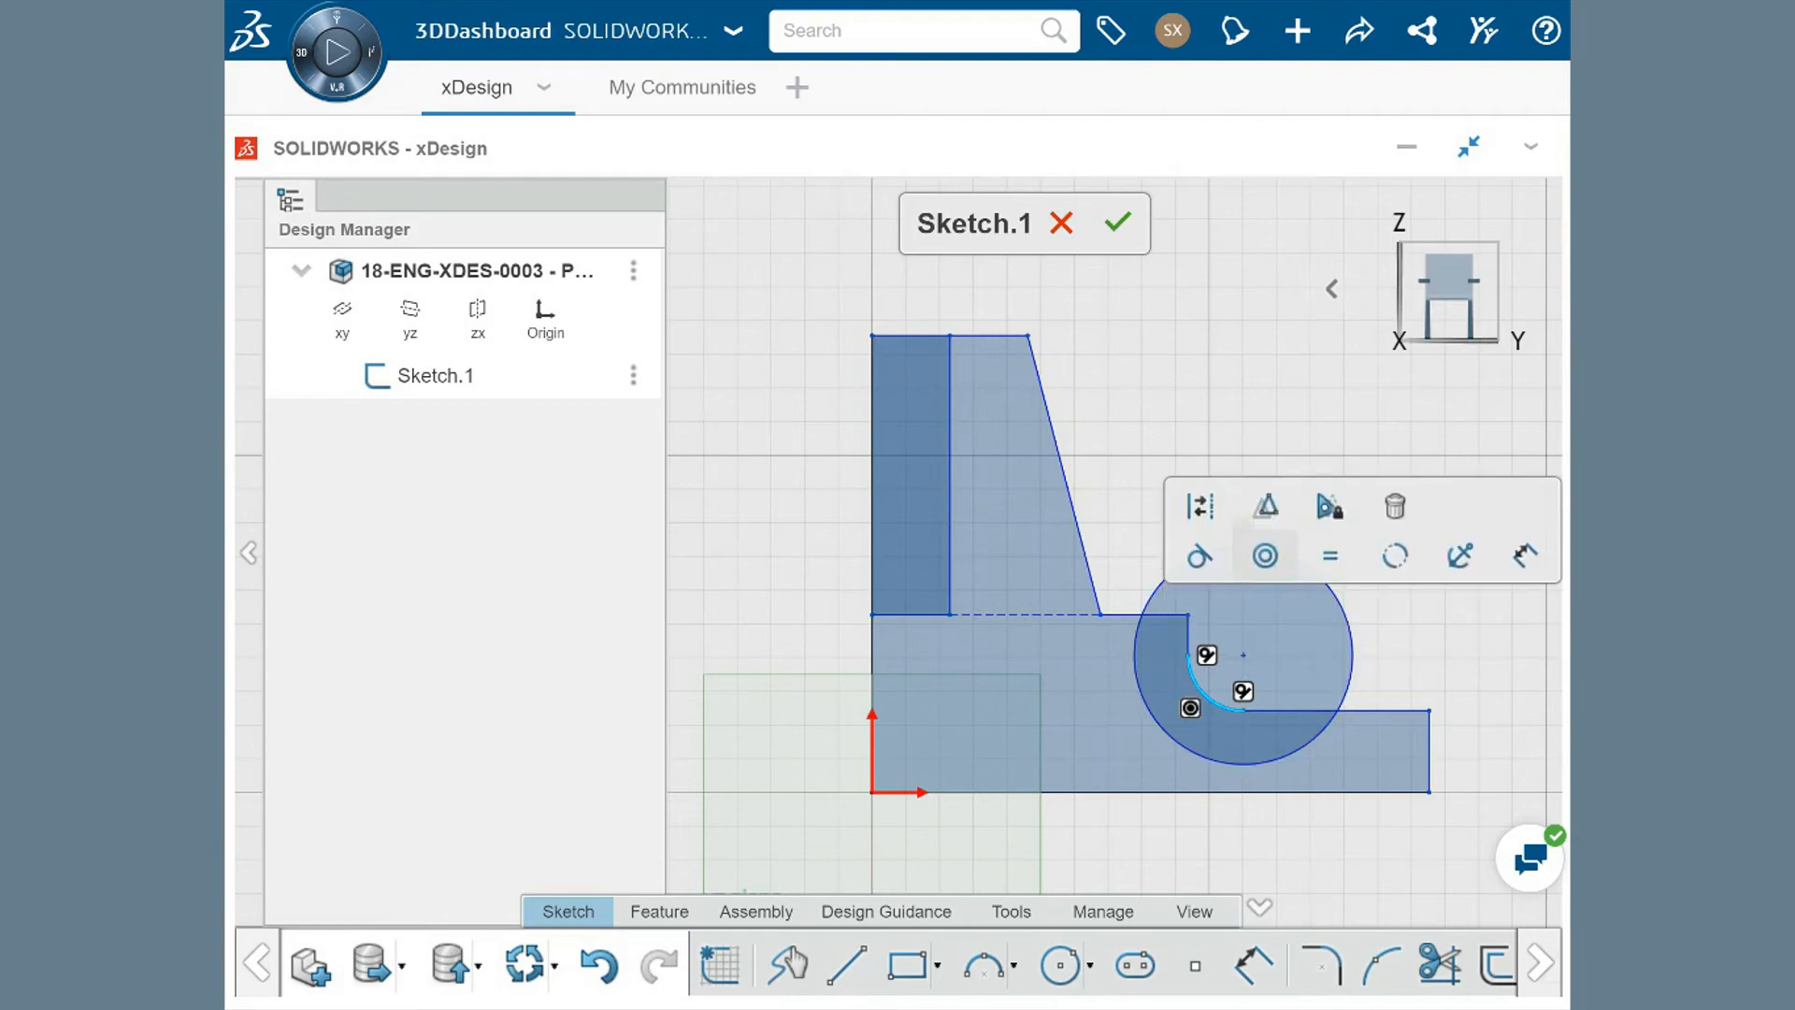
{"action": "left_click", "coordinate": [1397, 644]}
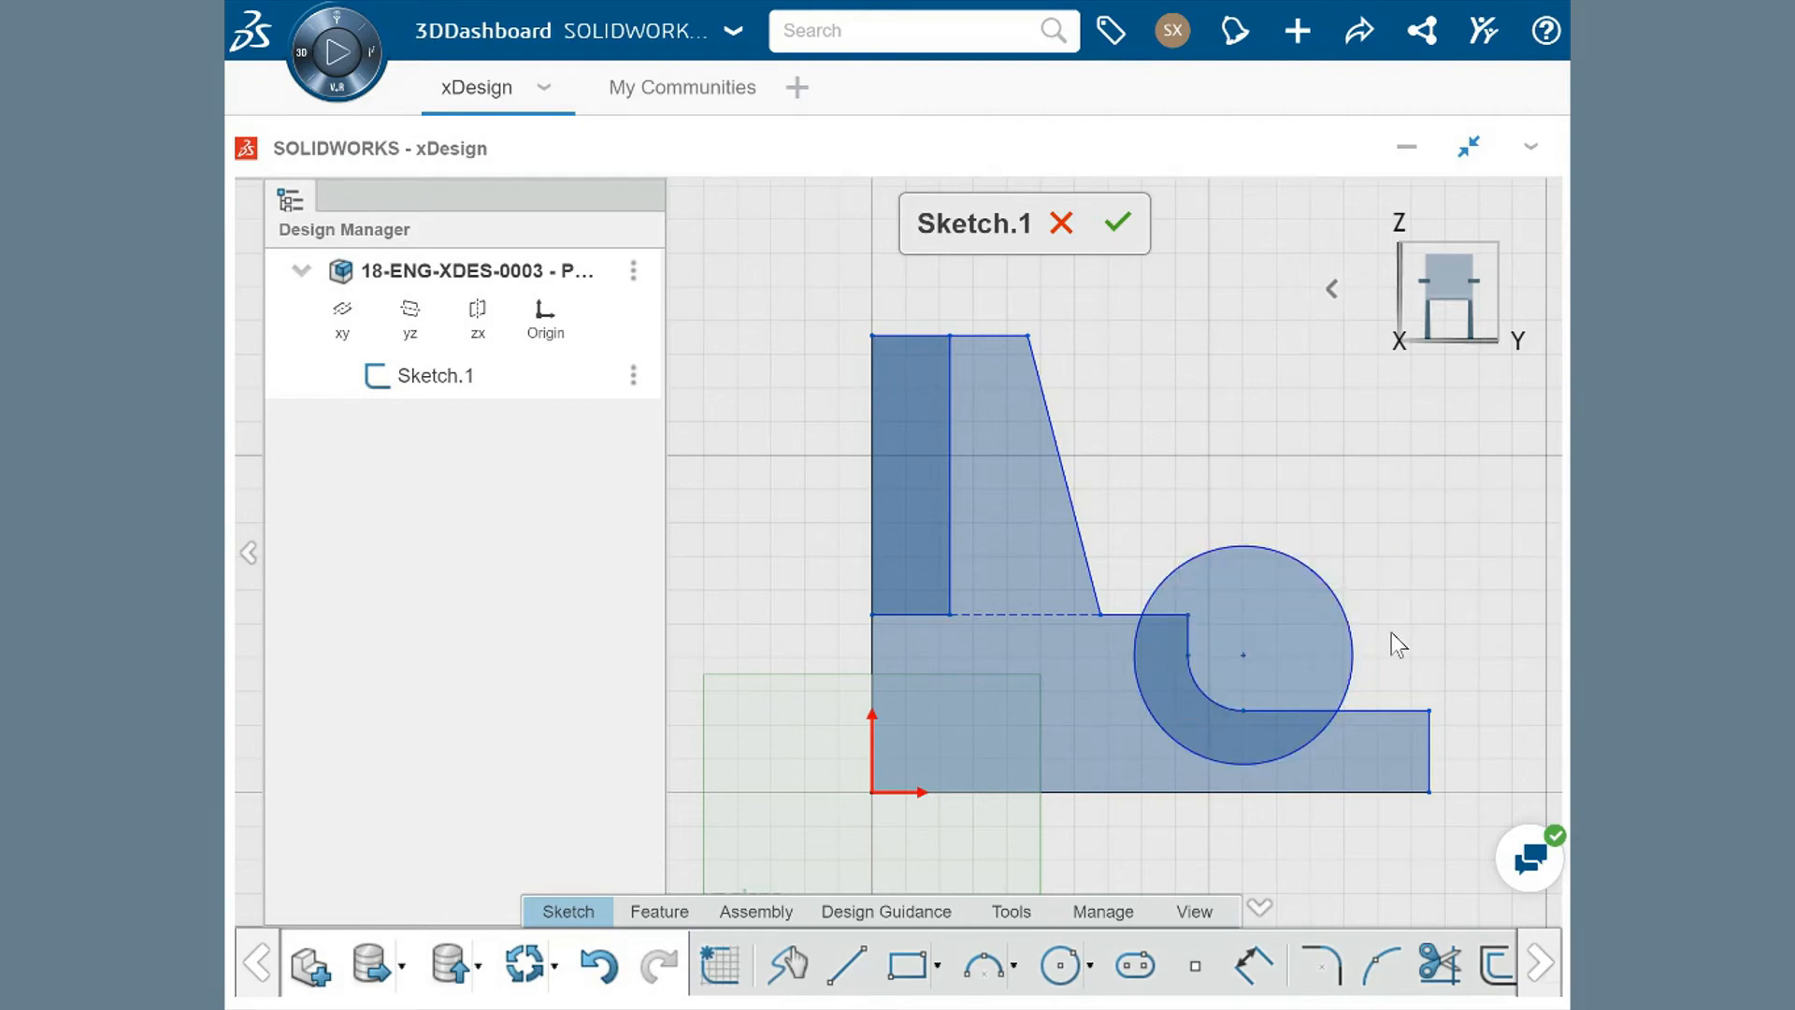
Delete the circle around the arc.
{"action": "left_click", "coordinate": [1352, 658]}
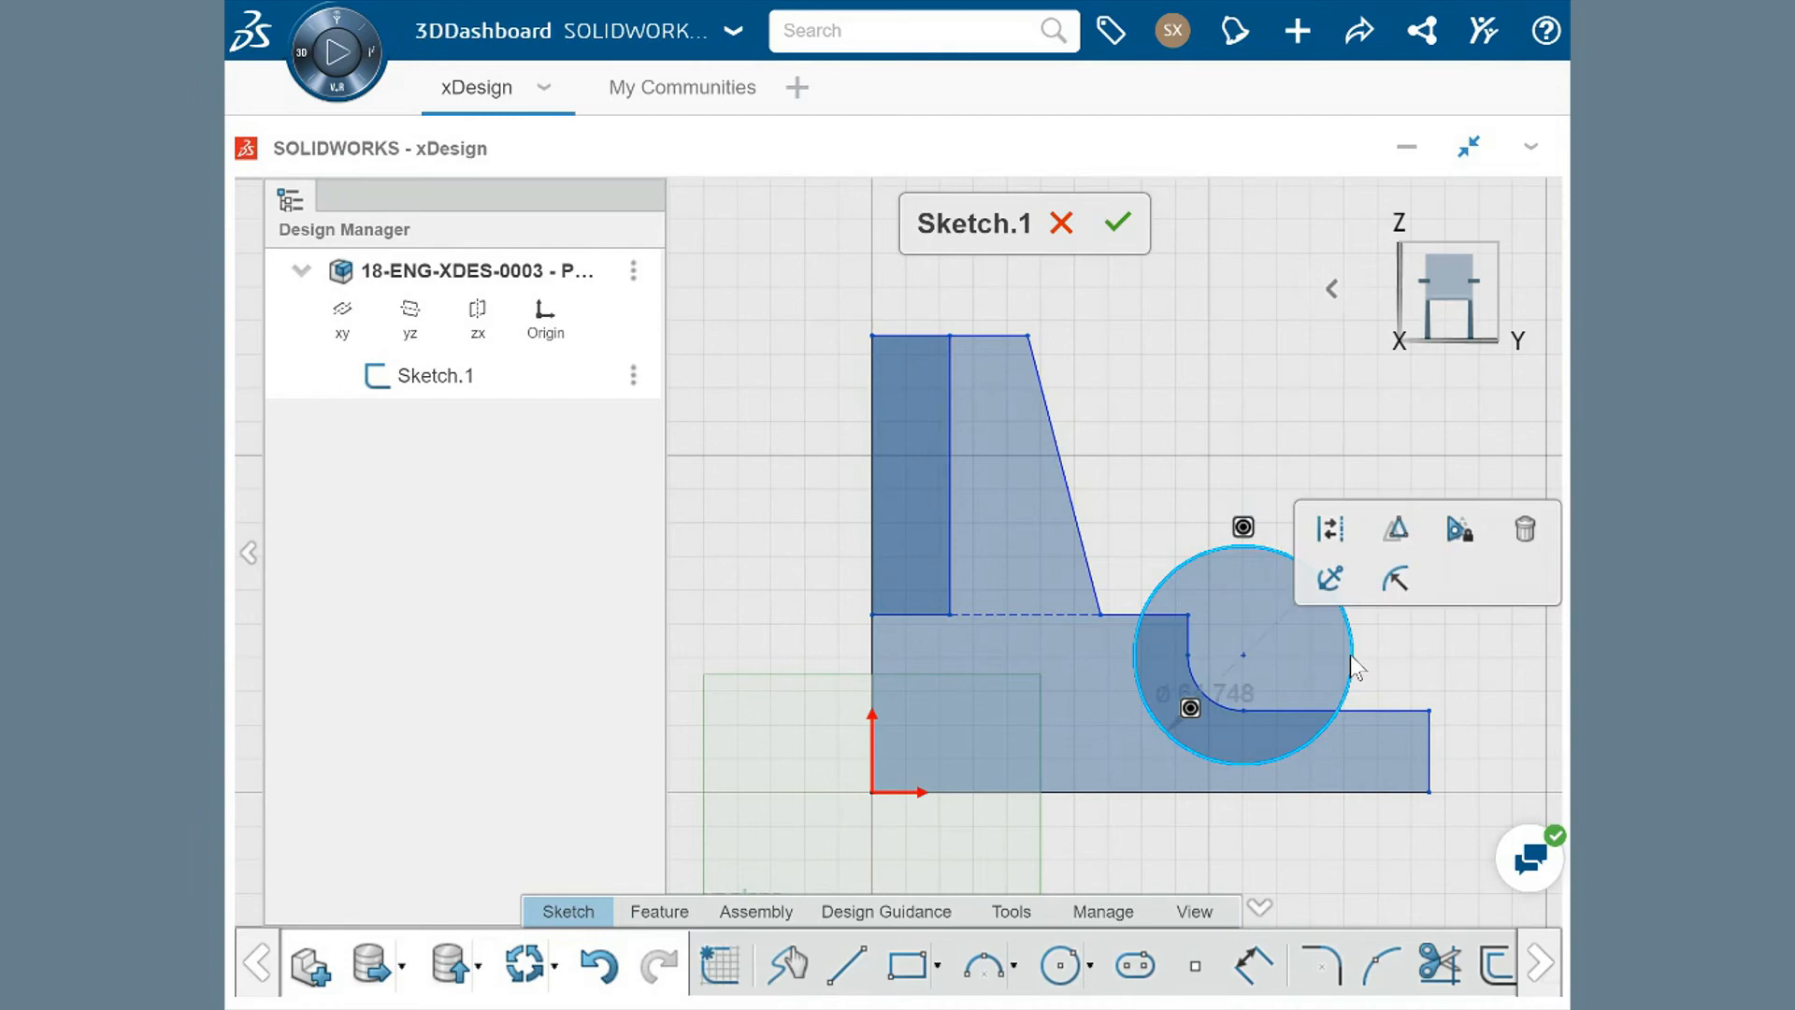
{"action": "key", "text": "Delete"}
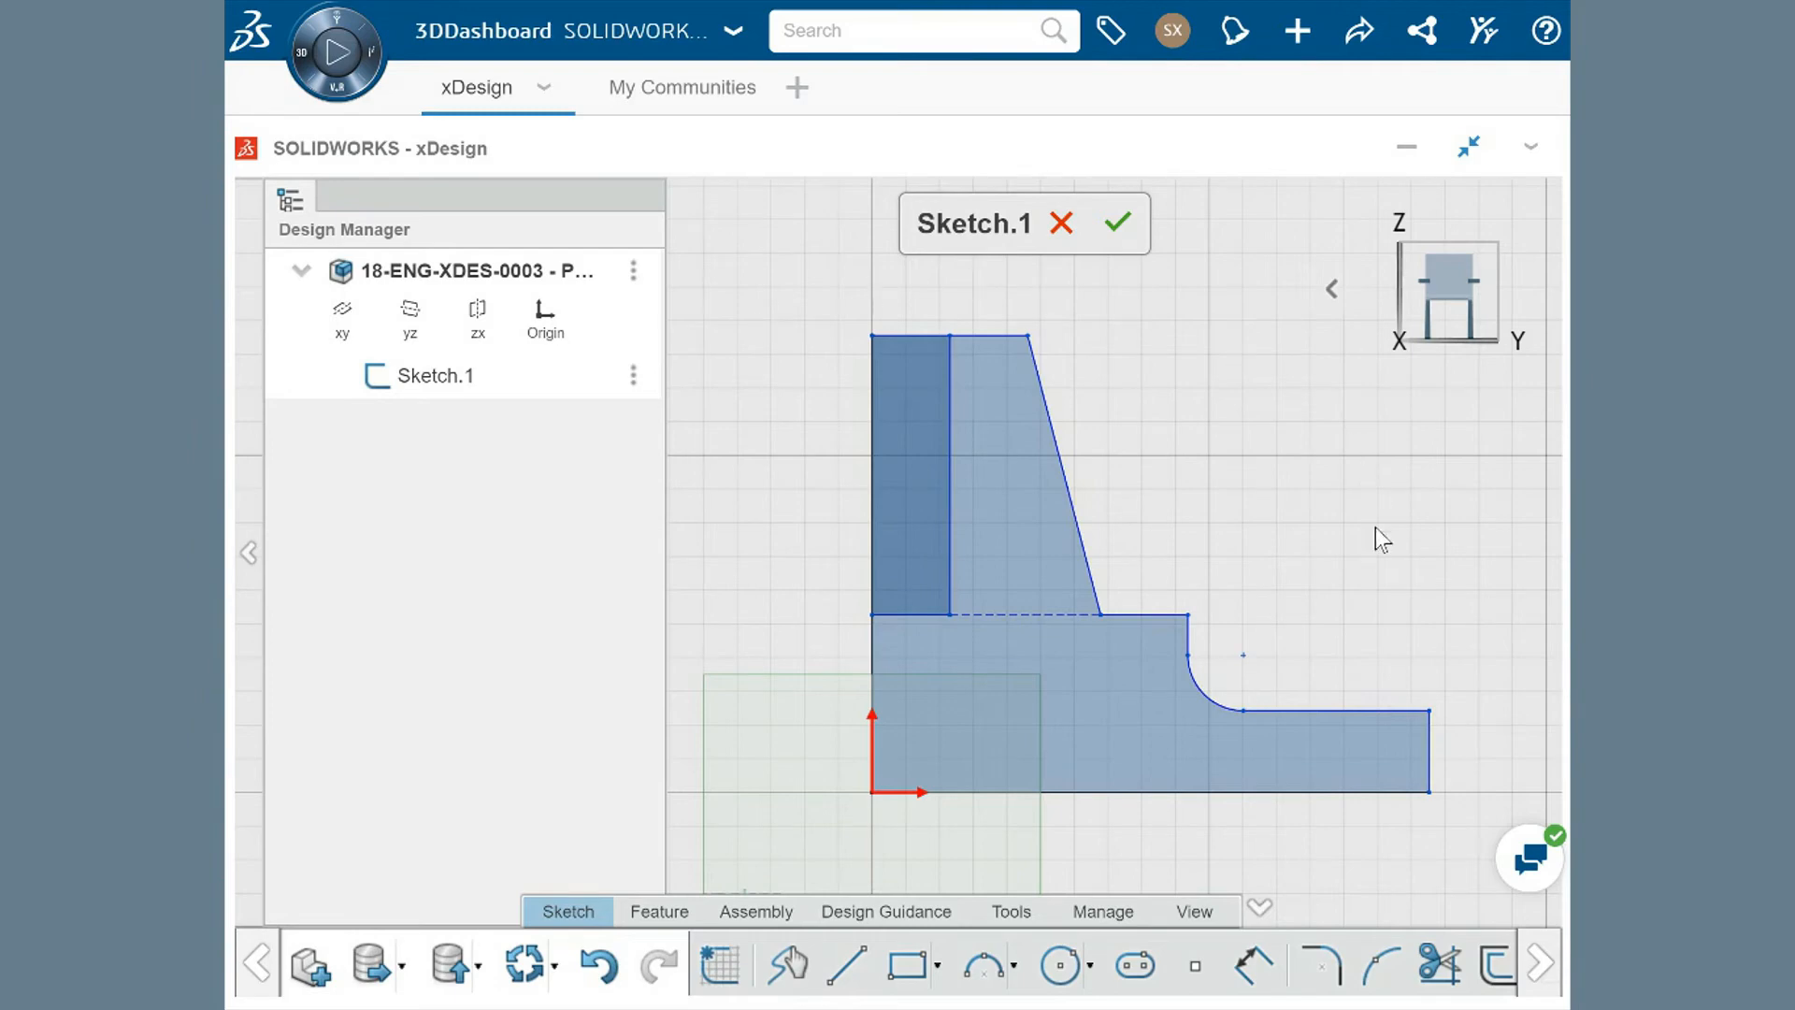
Create a full solid revolve of the stepped profile about the Z-axis and inspect the part from several angles.
{"action": "left_click", "coordinate": [657, 911]}
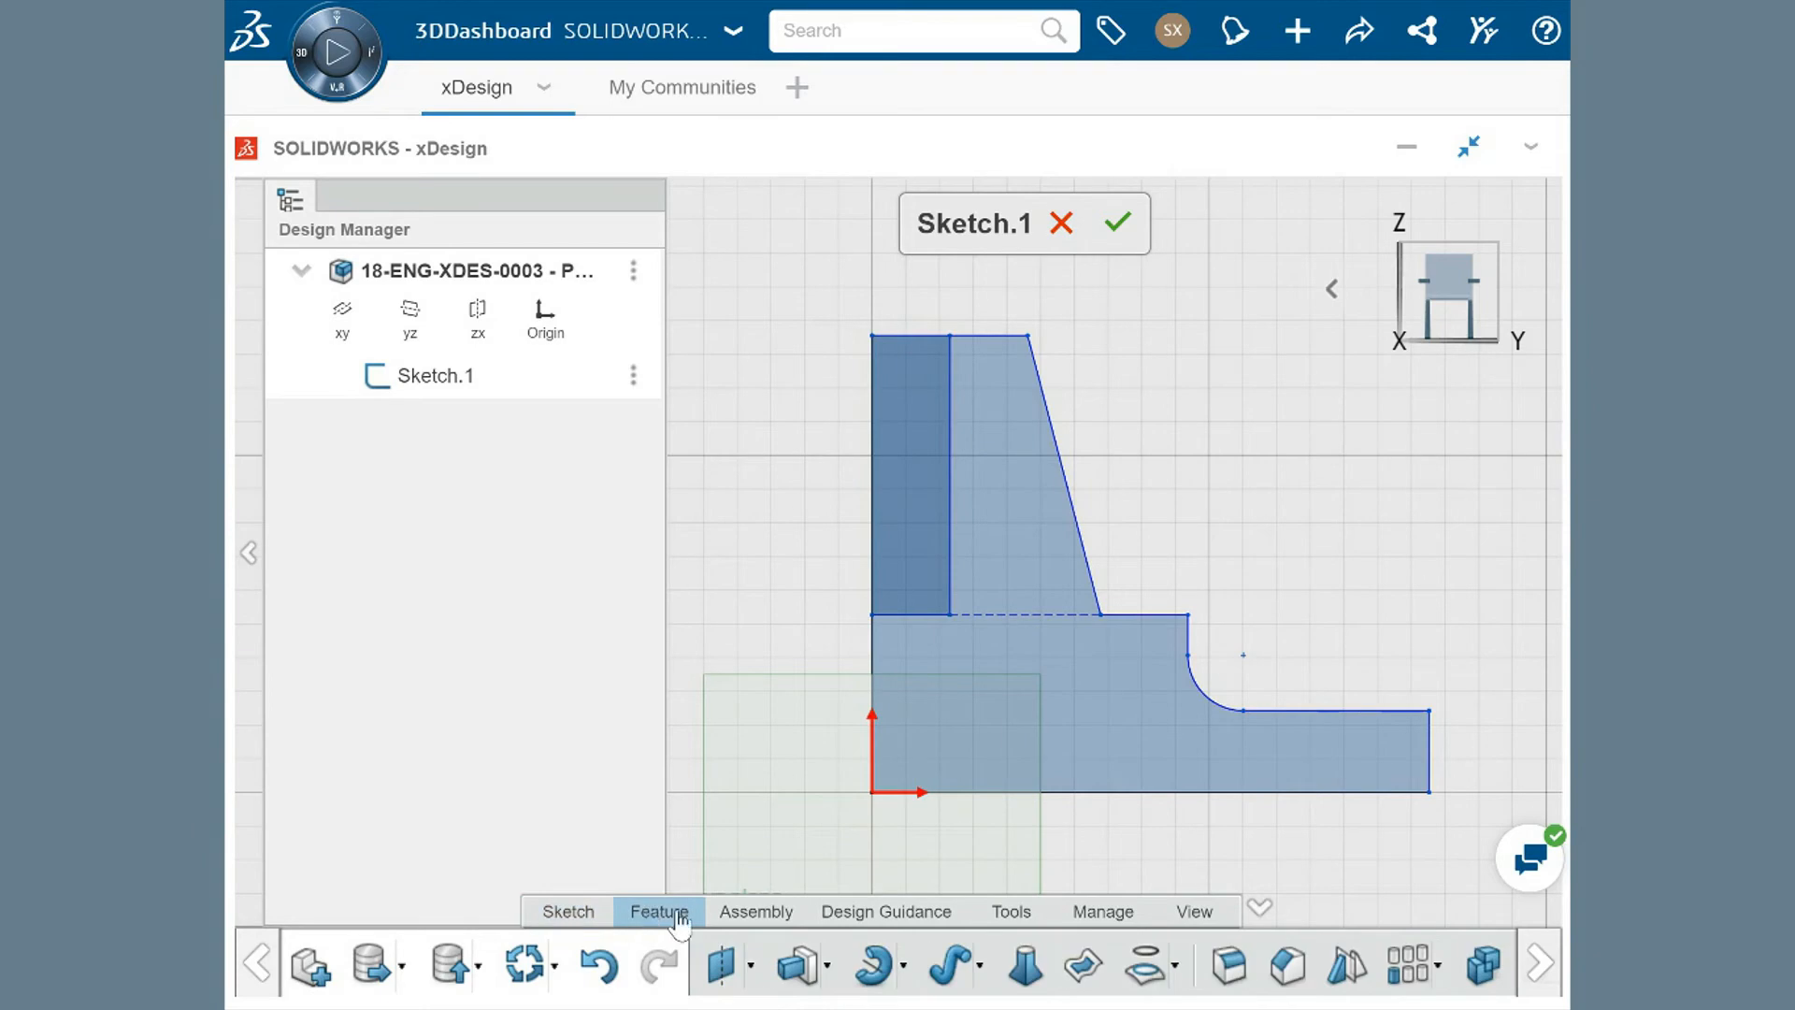
{"action": "left_click", "coordinate": [874, 965]}
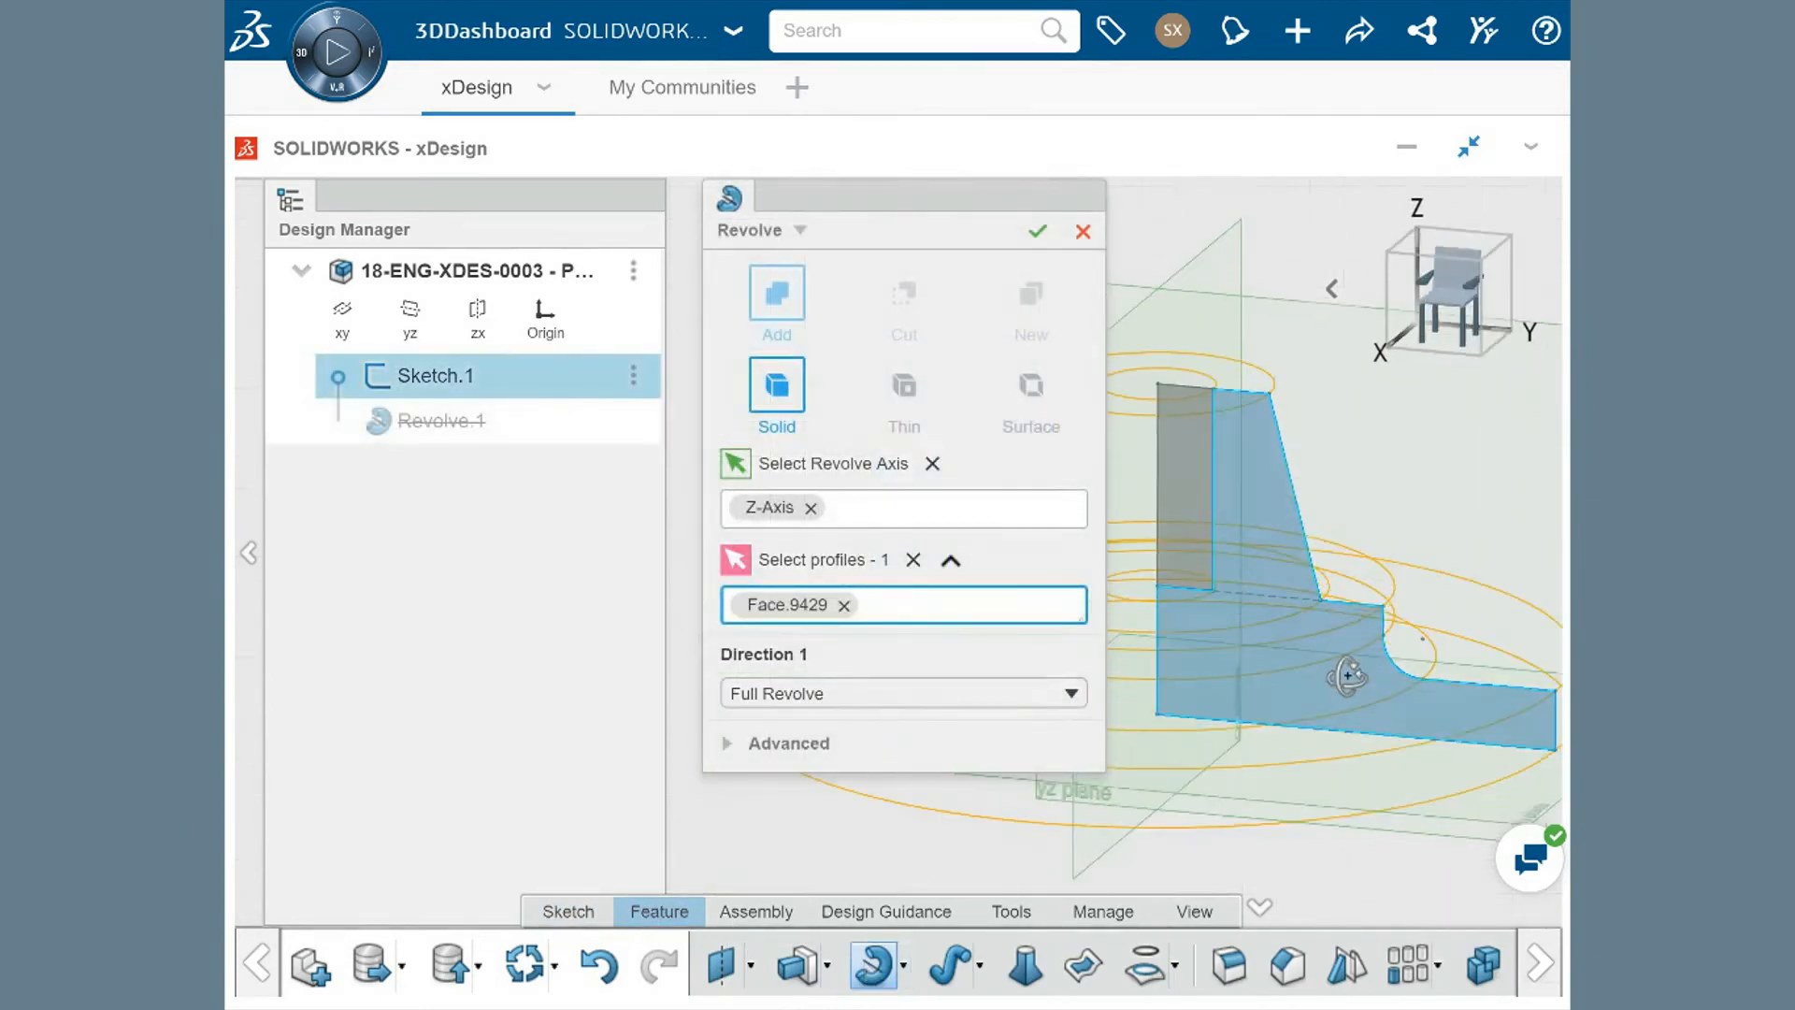
{"action": "left_click", "coordinate": [1038, 233]}
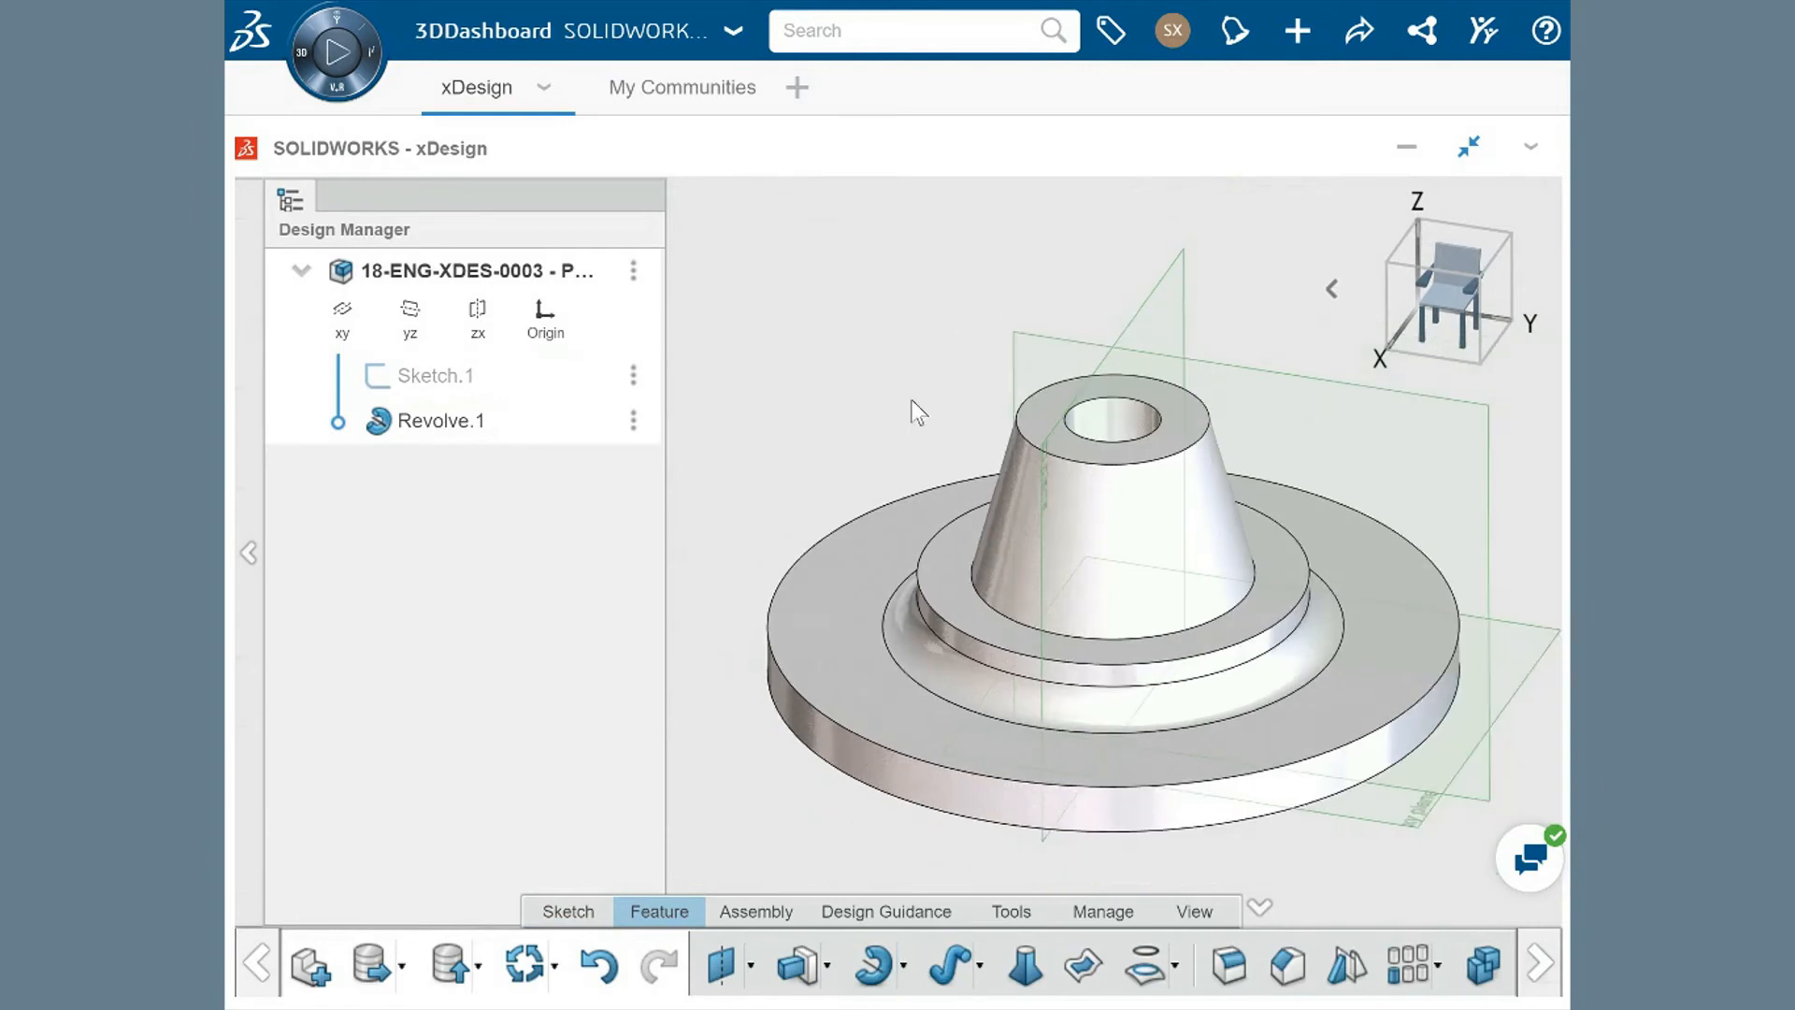
{"action": "middle_click_drag", "start_coordinate": [937, 458], "coordinate": [884, 397]}
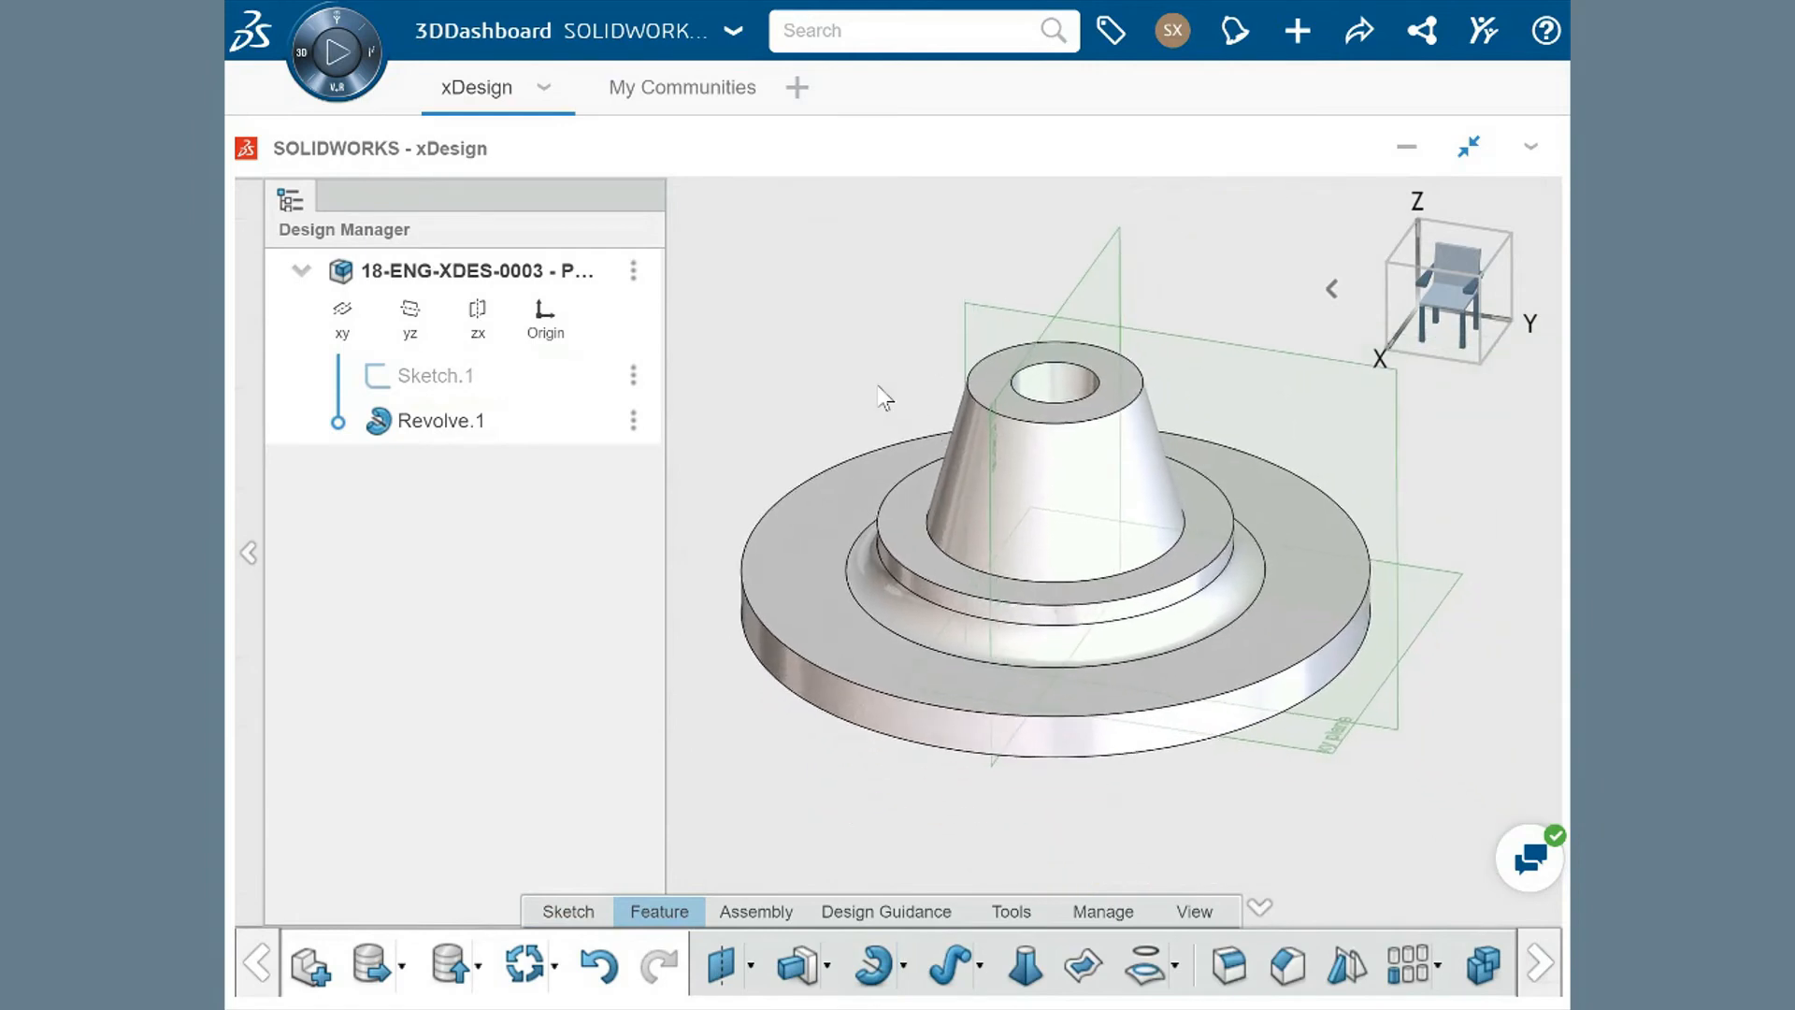
{"action": "middle_click_drag", "start_coordinate": [801, 689], "coordinate": [819, 853]}
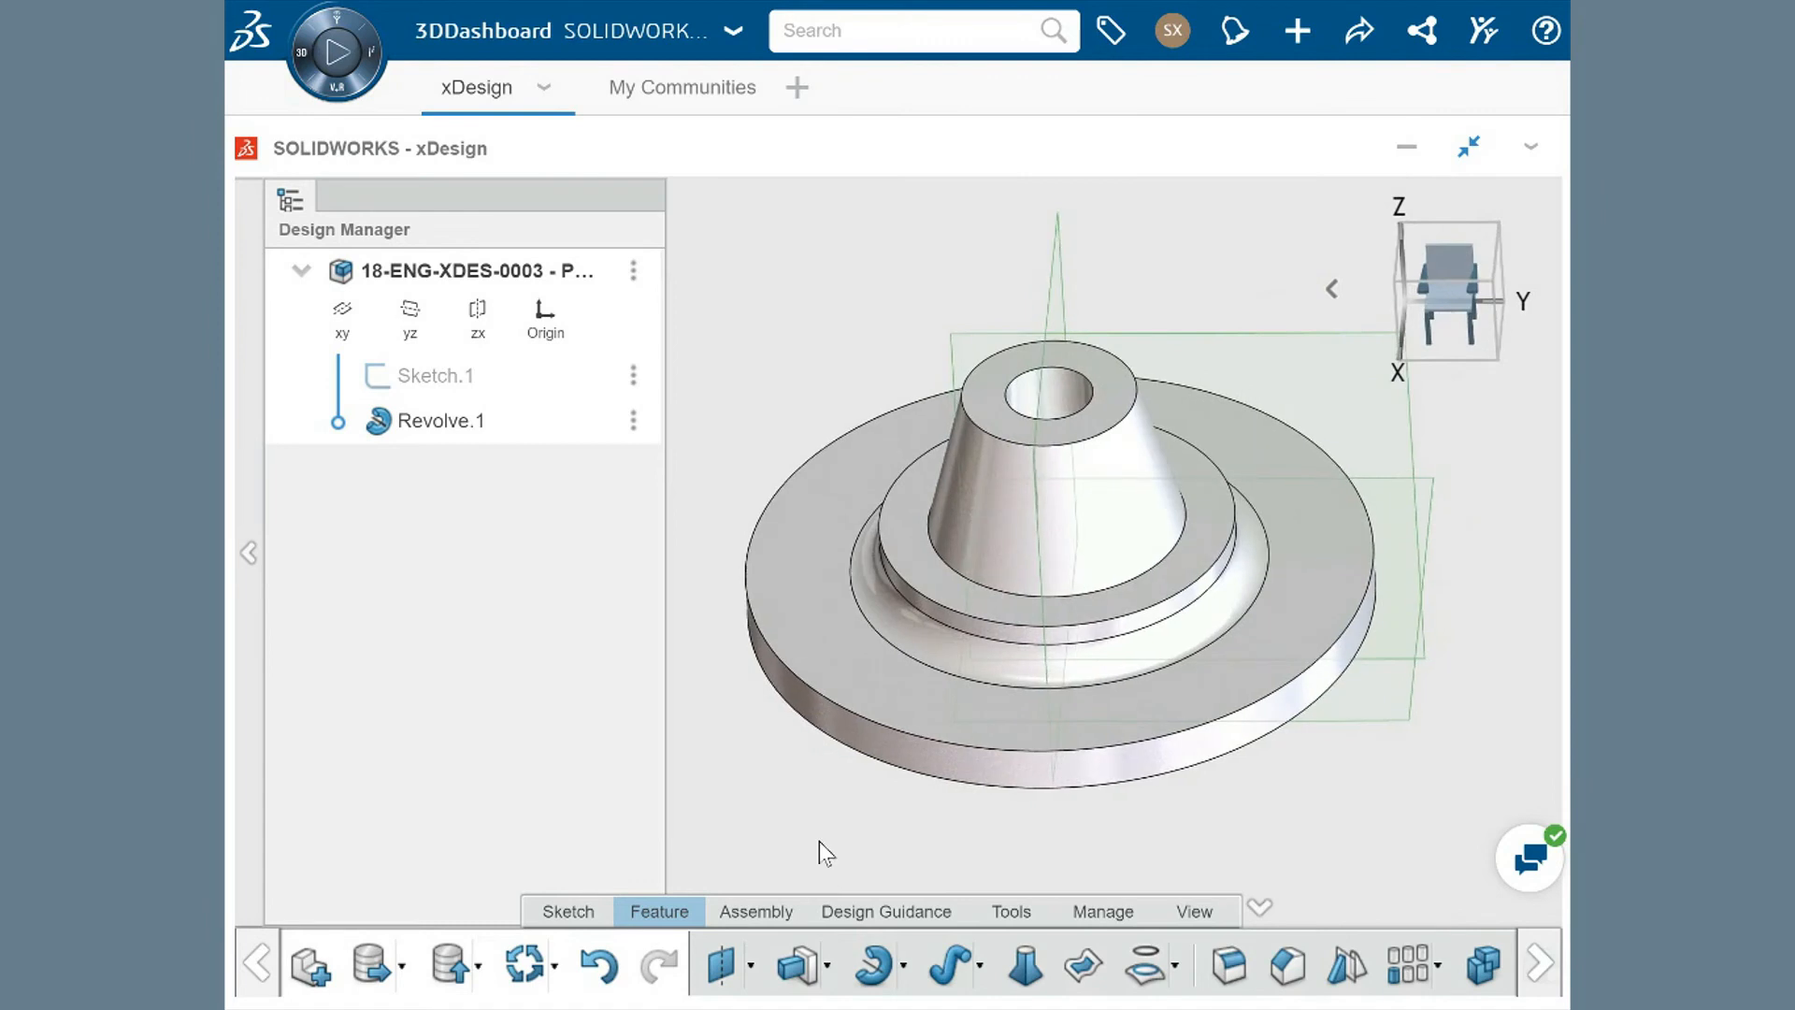
Undo the revolve to return to editing the profile sketch.
{"action": "key", "text": "ctrl+z"}
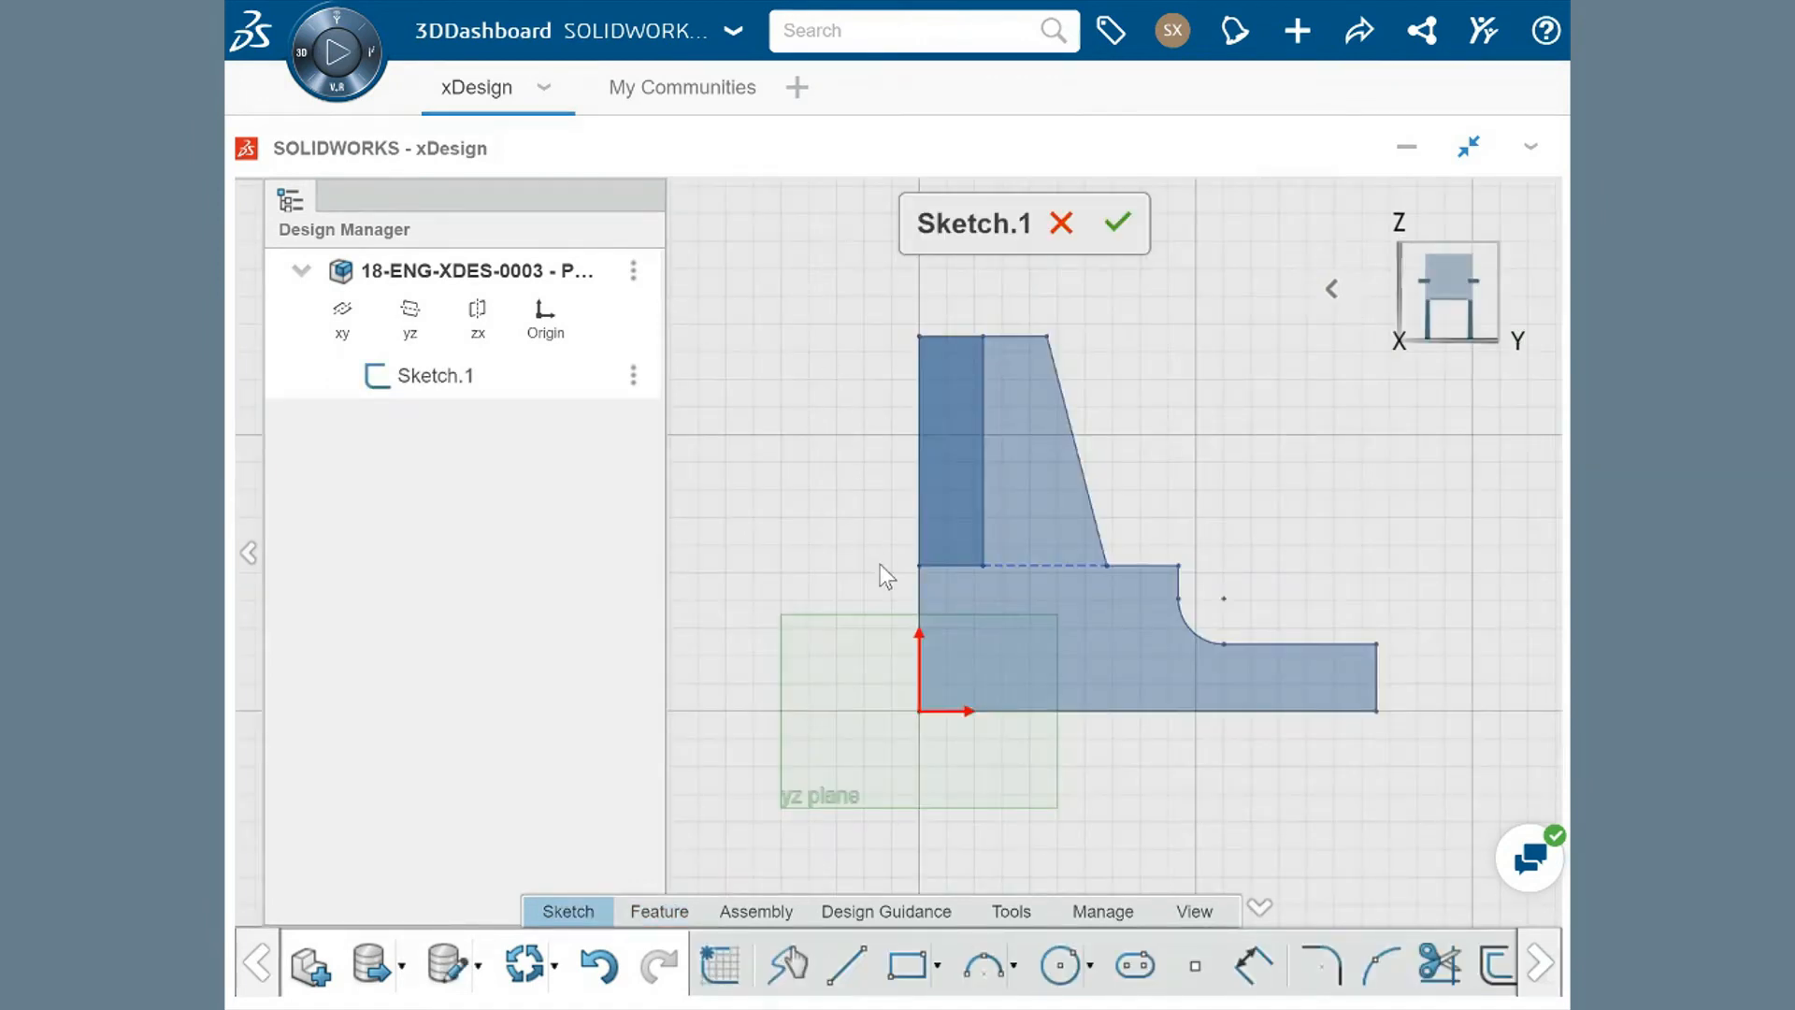
{"action": "left_click", "coordinate": [921, 594]}
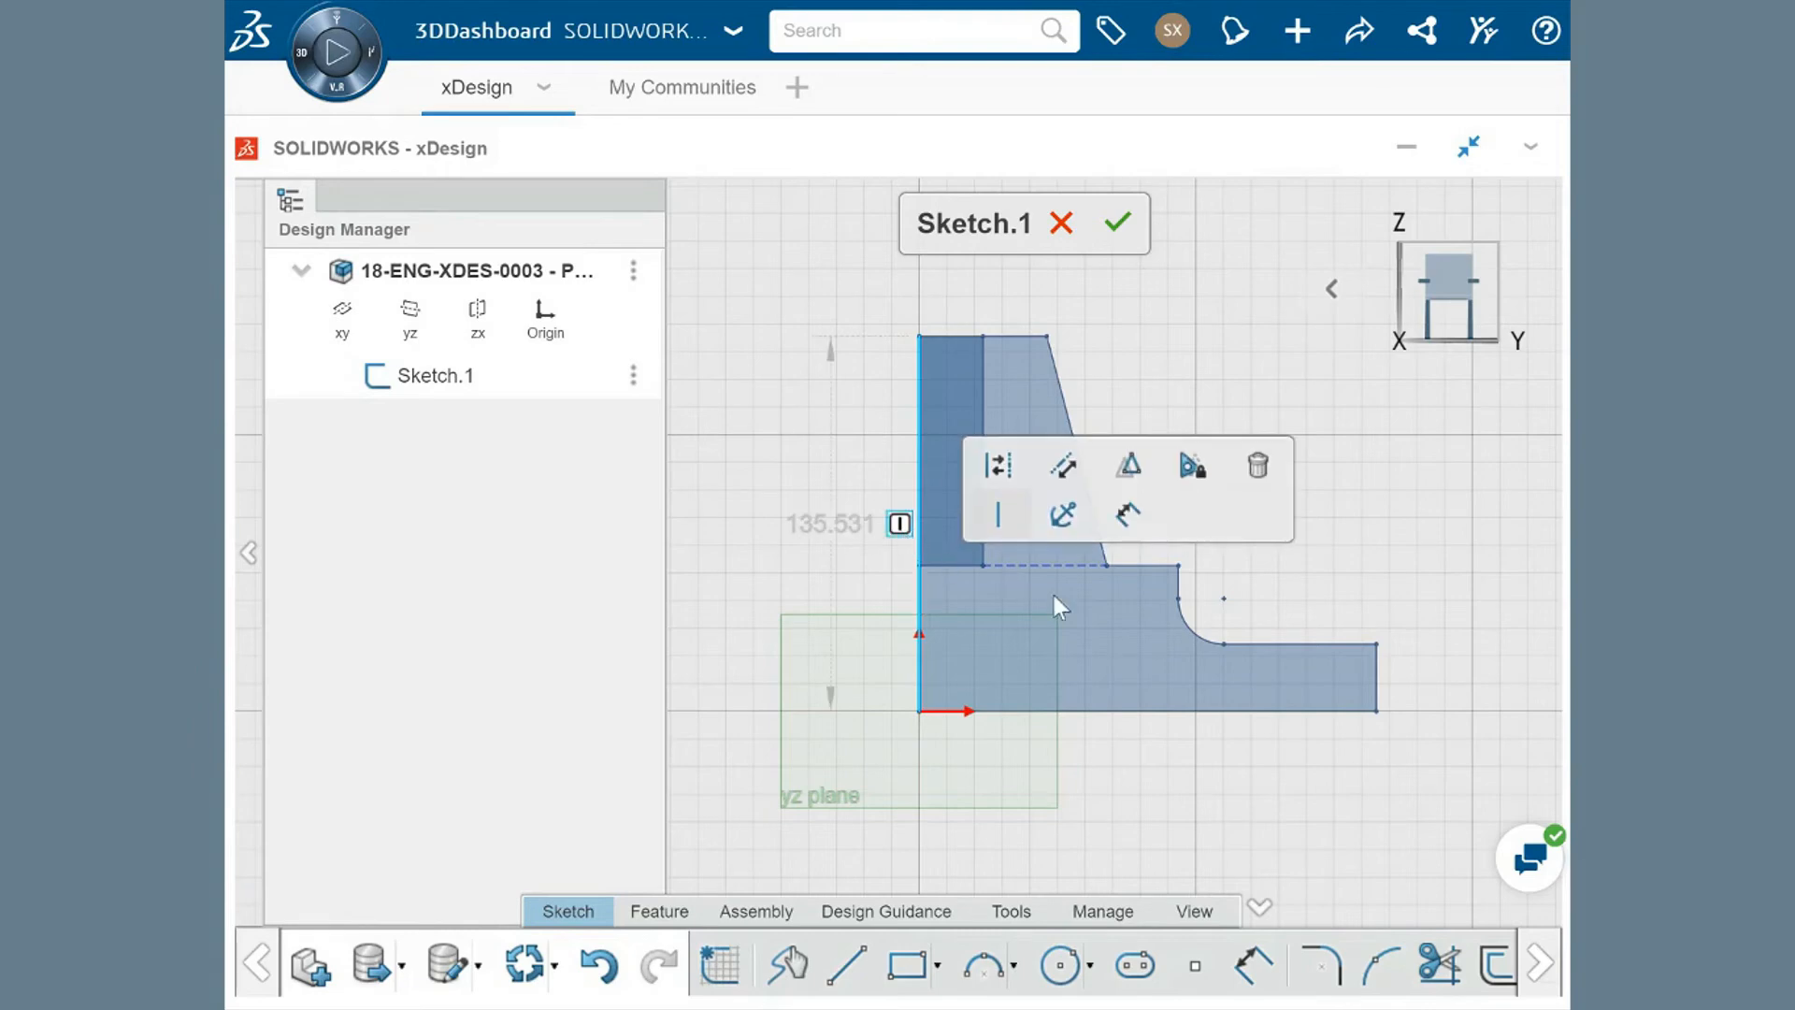
{"action": "left_click", "coordinate": [1191, 630]}
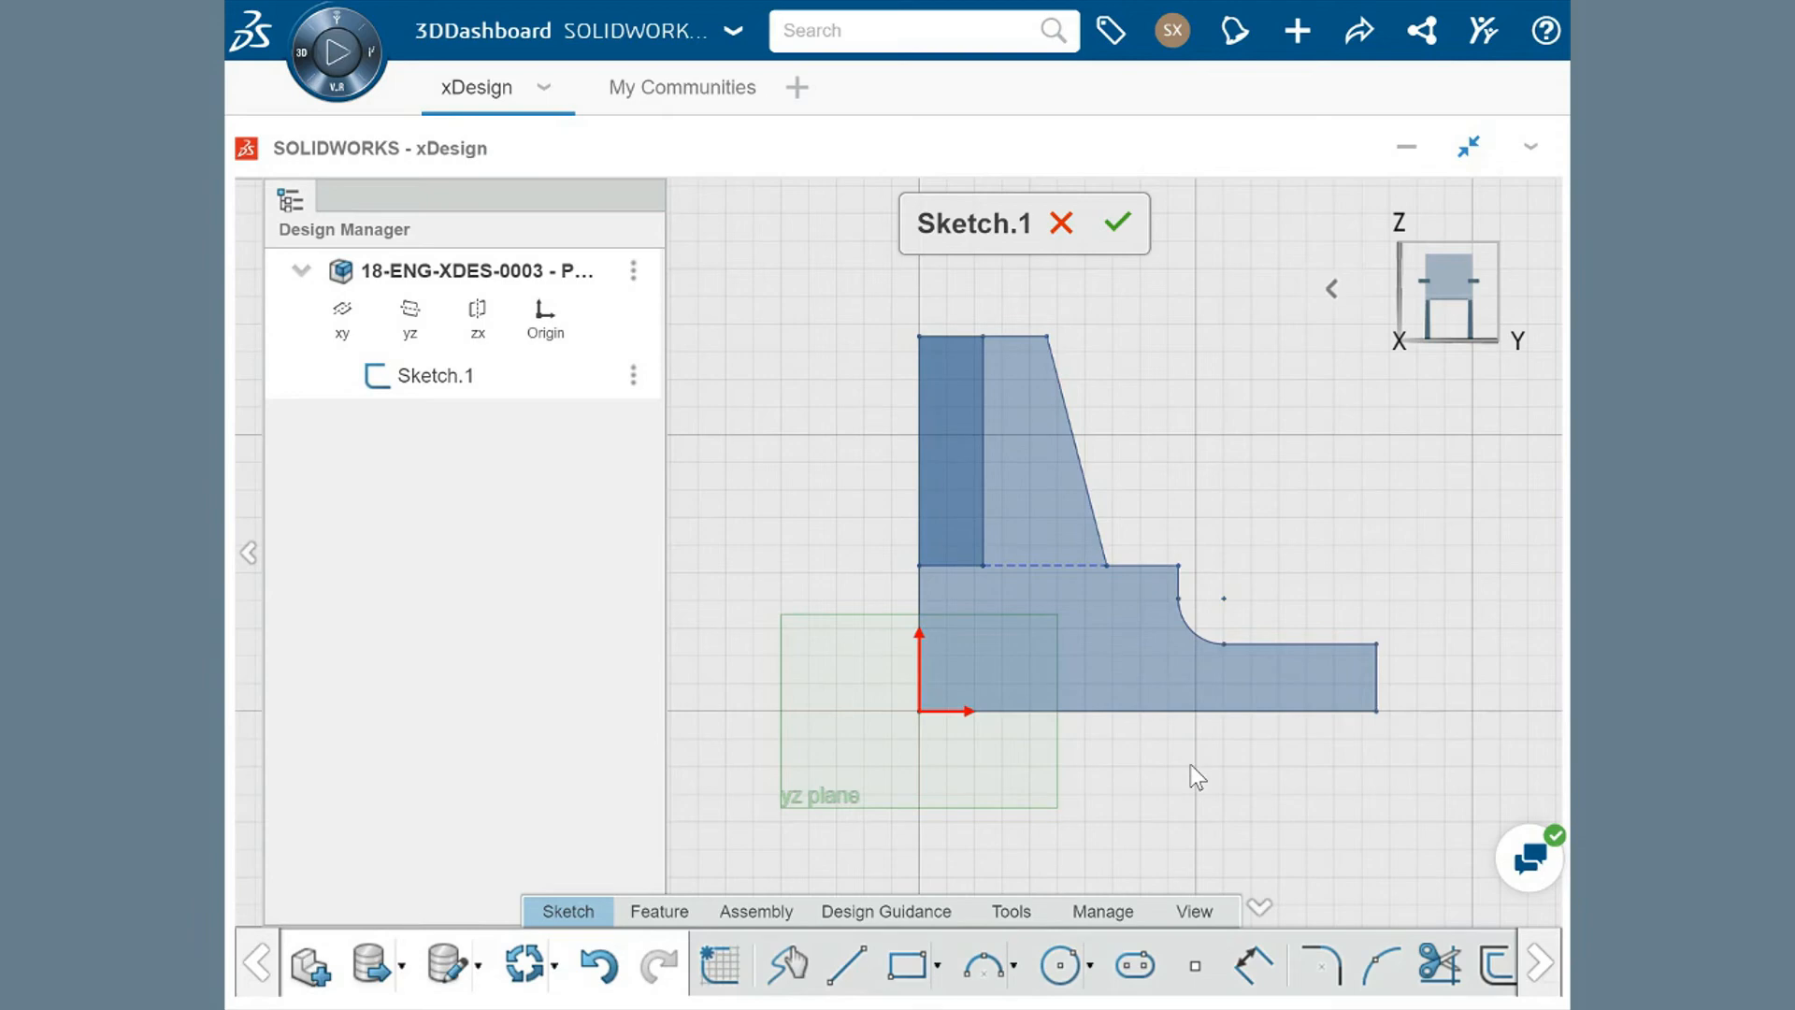
Dimension the profile's long vertical edge at the origin to 150 mm.
{"action": "left_click", "coordinate": [1251, 956]}
{"action": "left_click", "coordinate": [918, 596]}
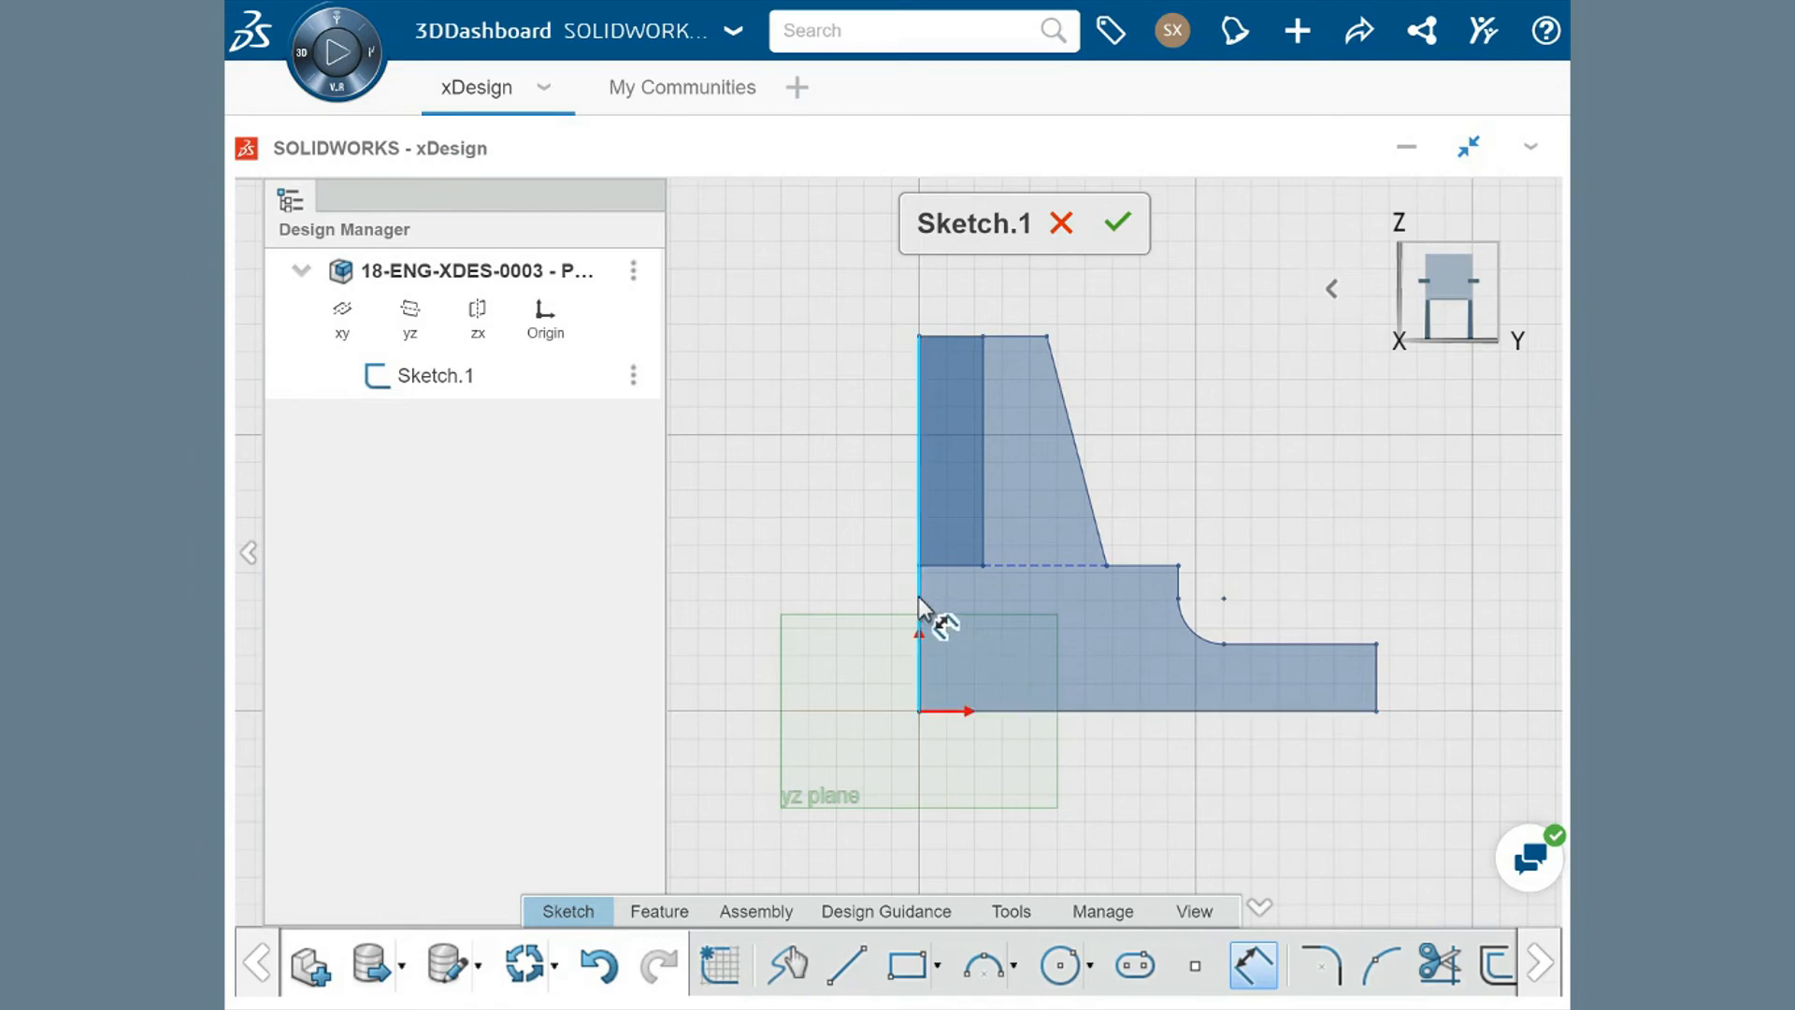
{"action": "left_click", "coordinate": [839, 526]}
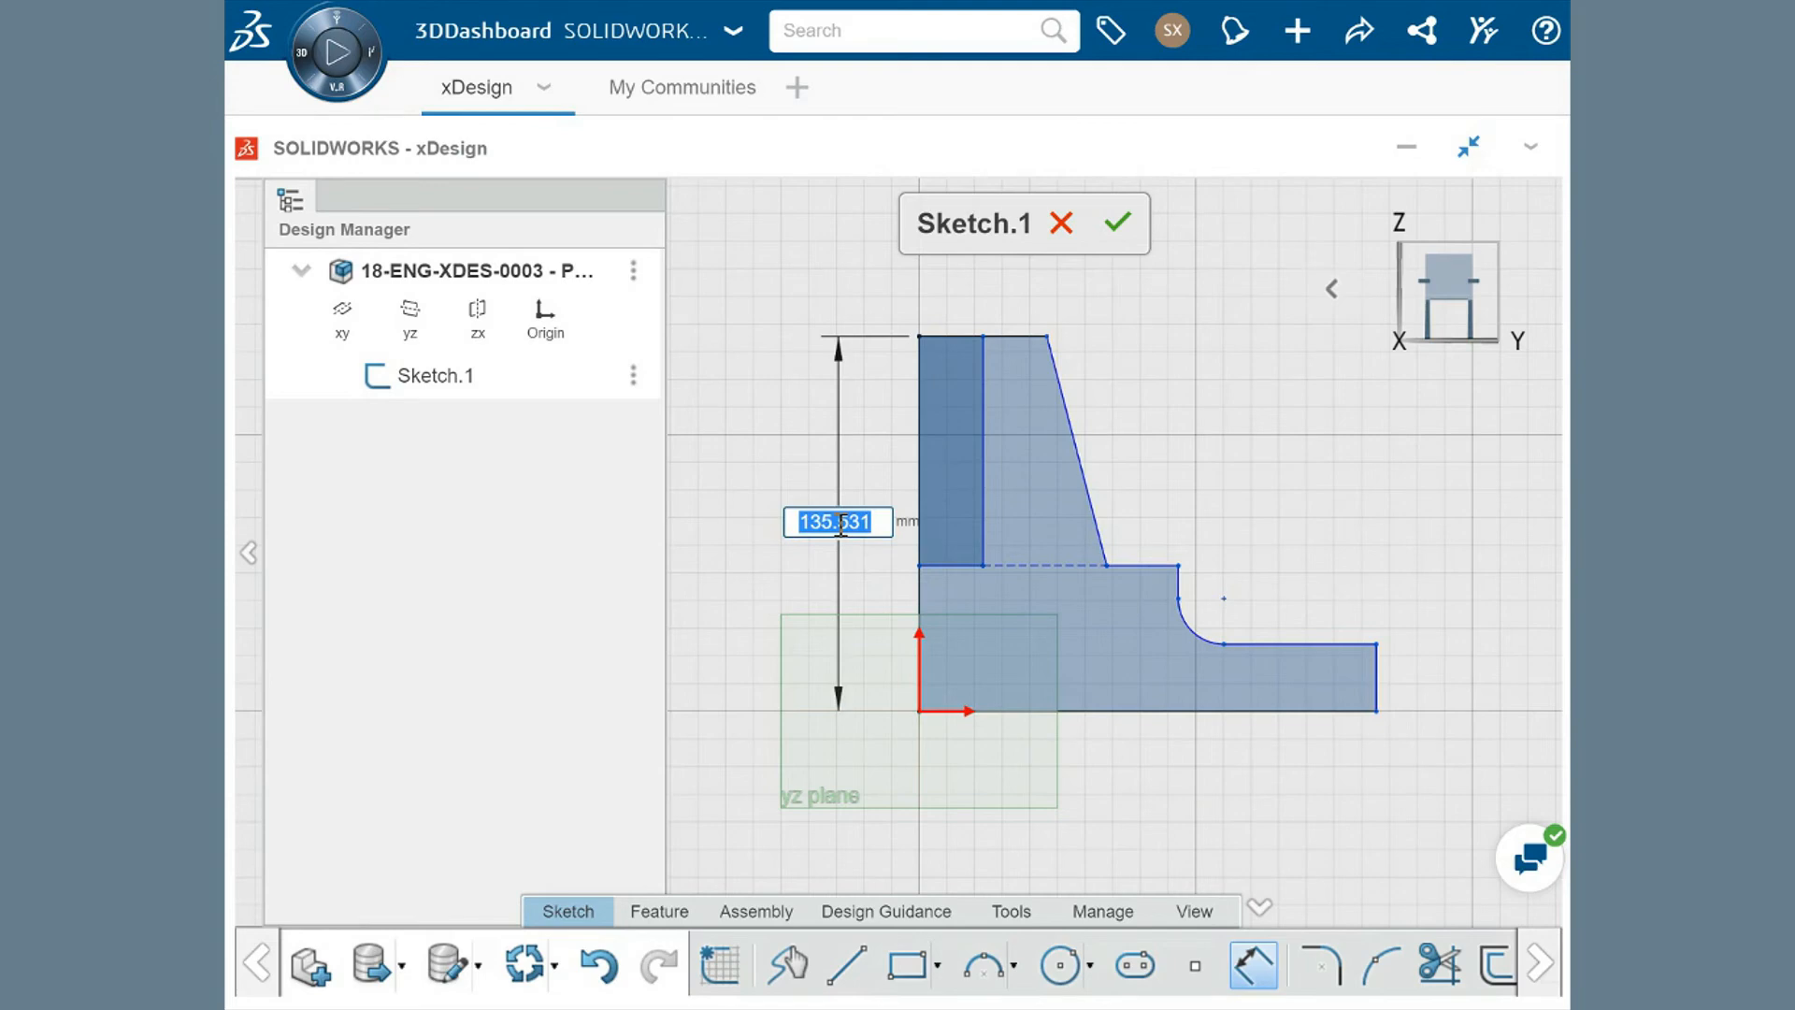
{"action": "type", "text": "13"}
{"action": "type", "text": "0"}
{"action": "key", "text": "Return"}
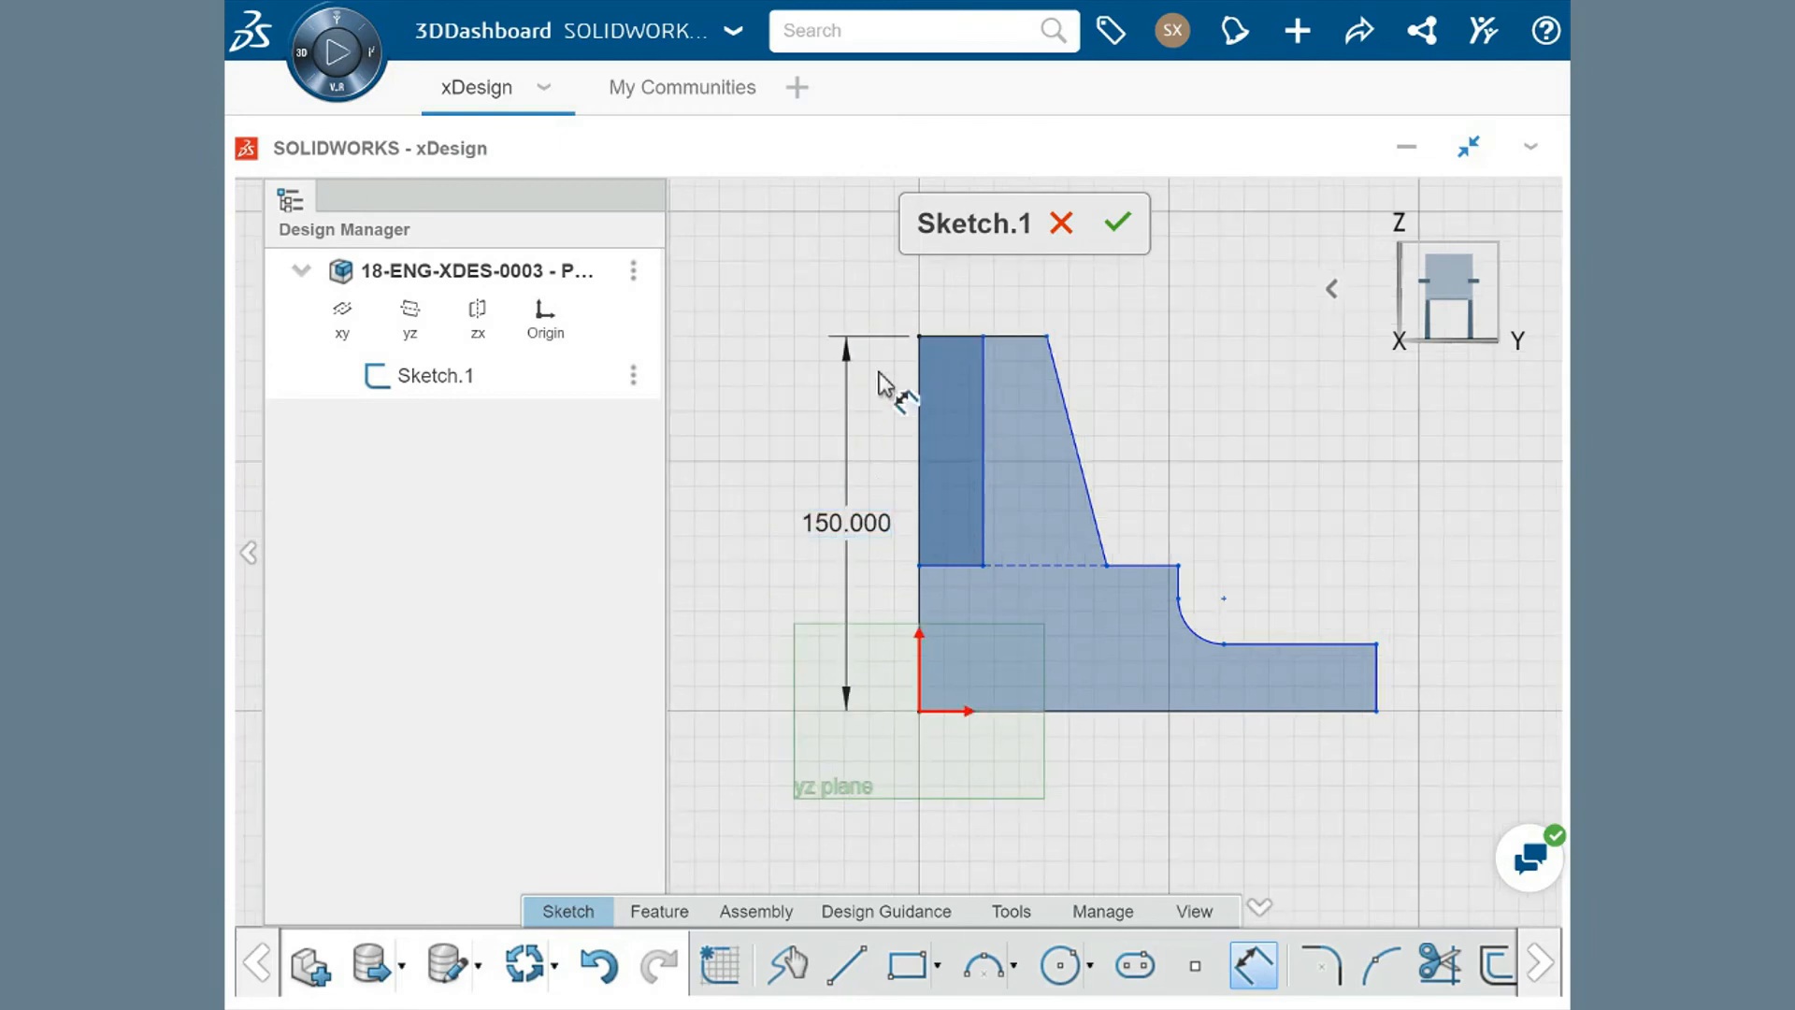
Dimension the profile's bottom edge to 180 mm.
{"action": "left_click", "coordinate": [1142, 712]}
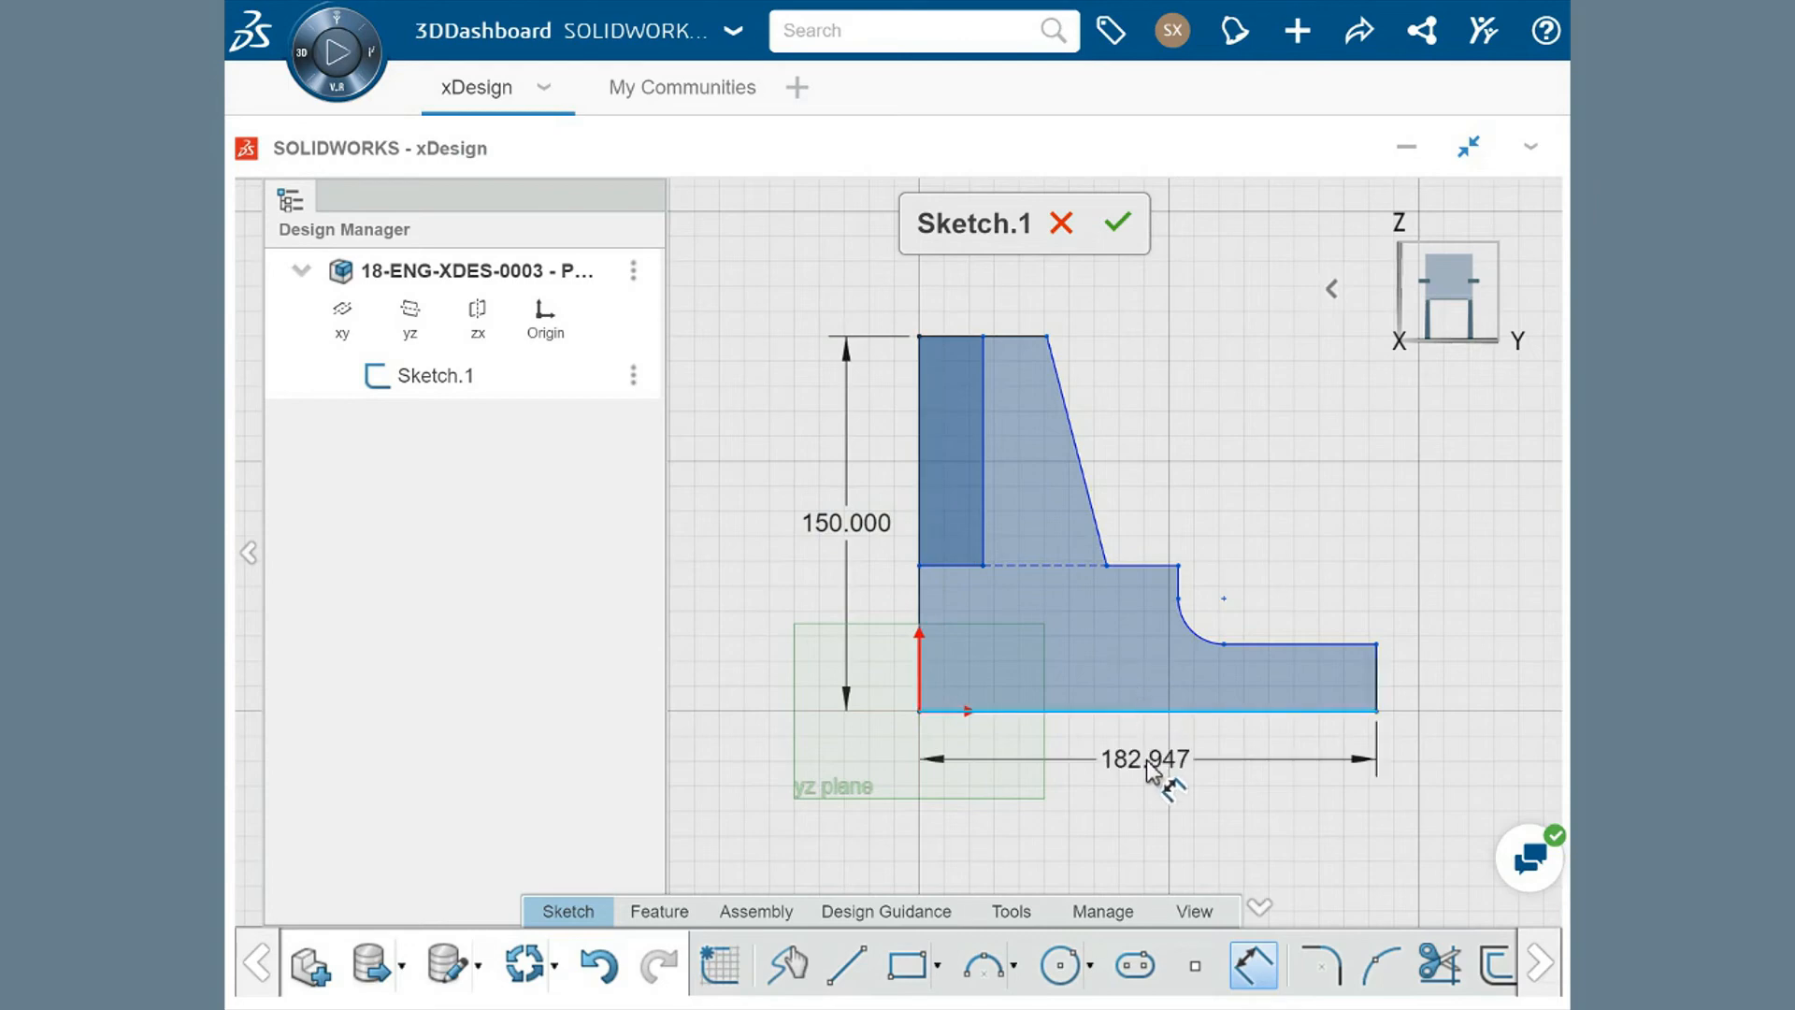
{"action": "left_click", "coordinate": [1146, 759]}
{"action": "type", "text": "180"}
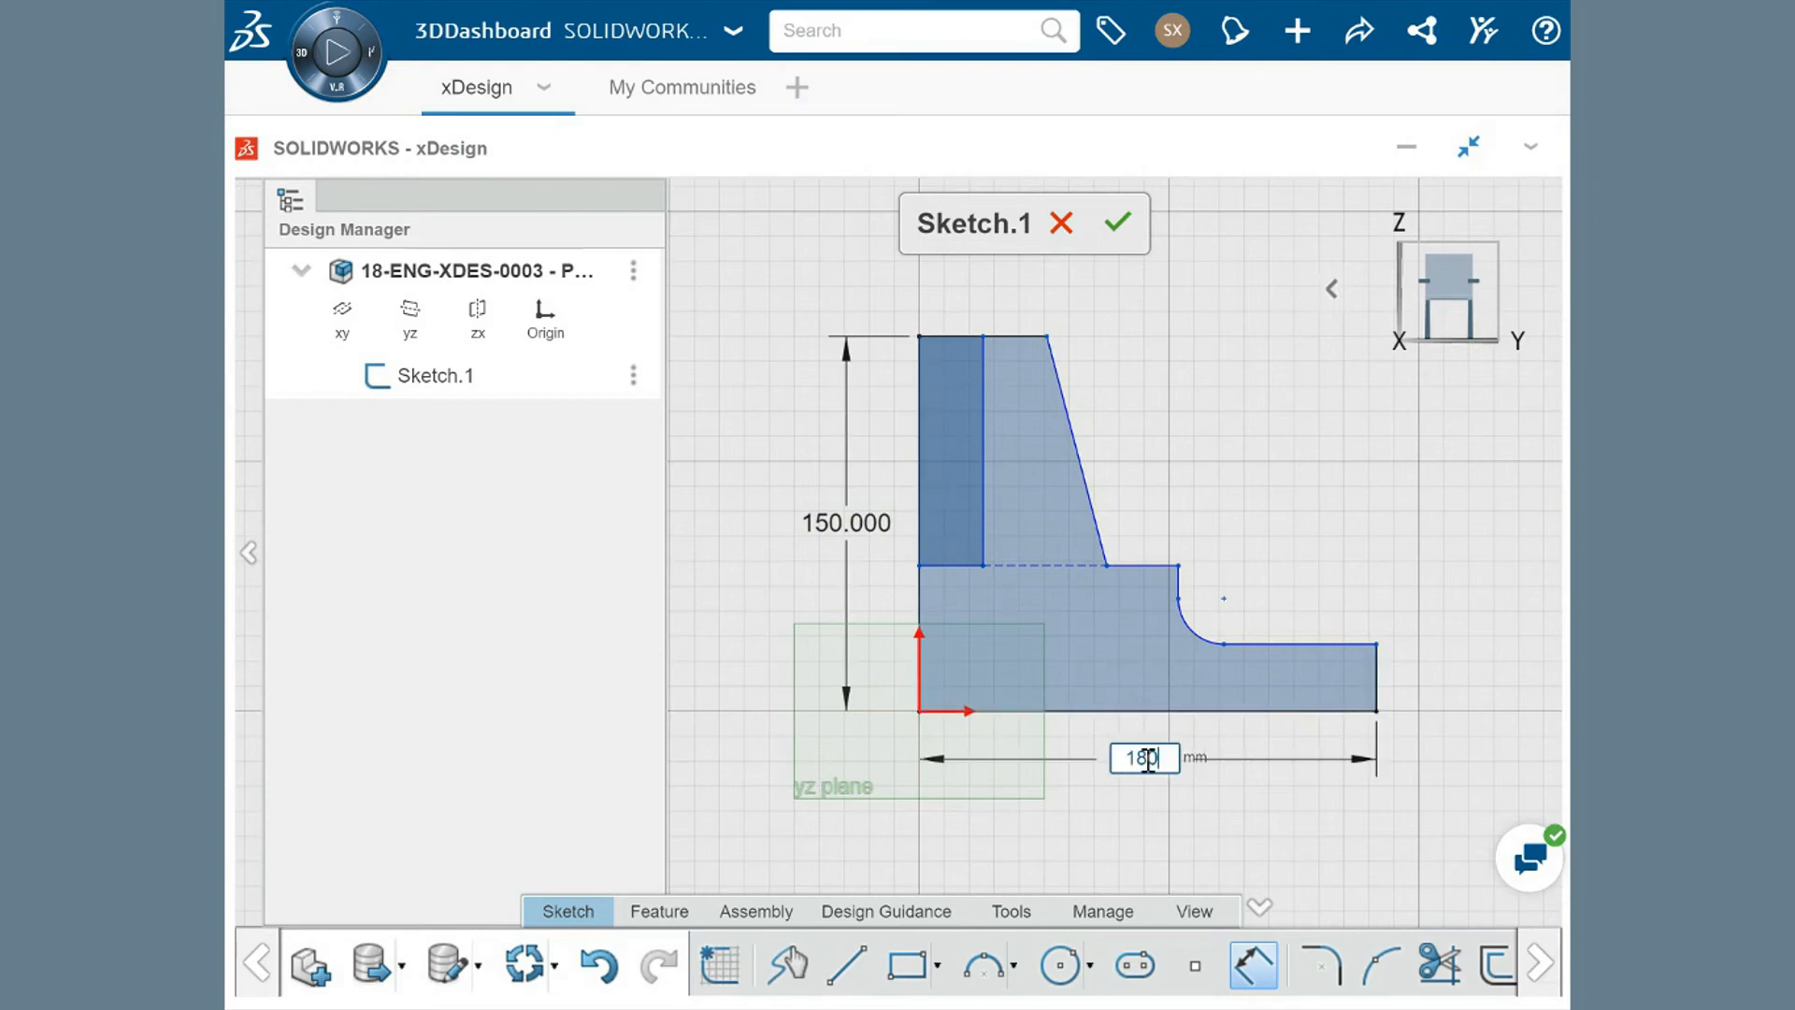
{"action": "key", "text": "Return"}
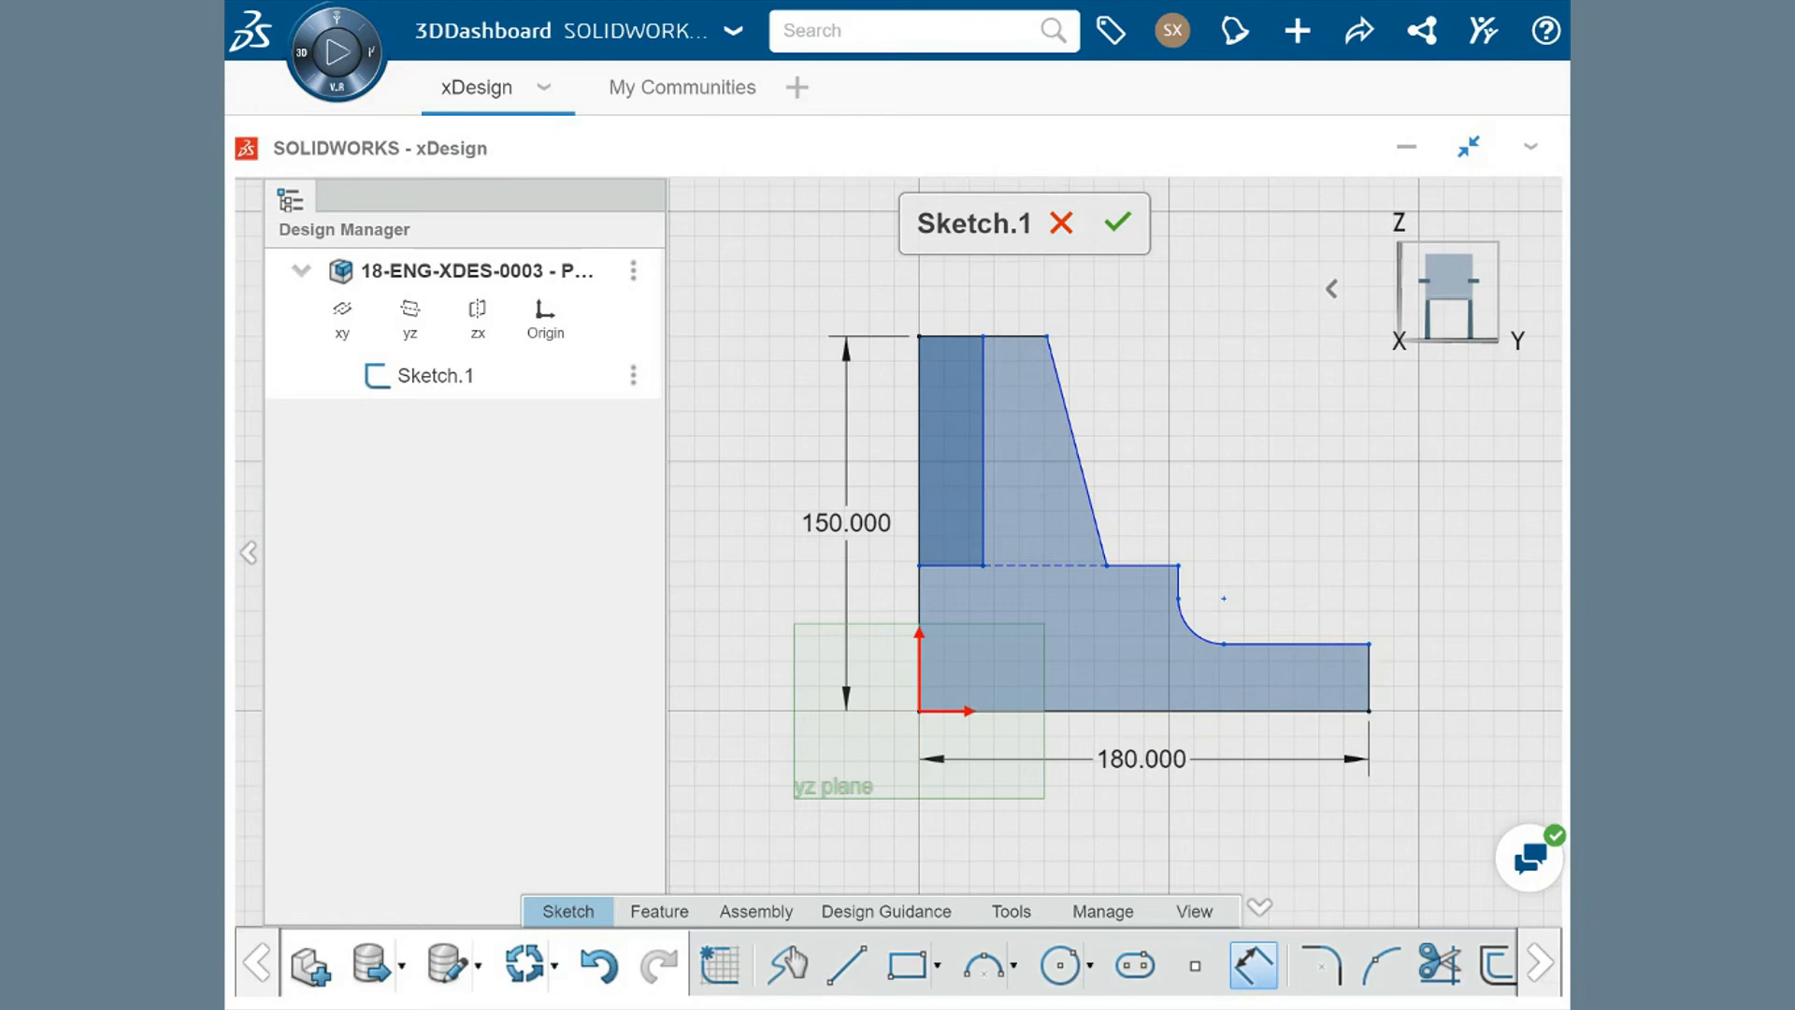
Dimension the short vertical edge at the outer end of the base to 25 mm.
{"action": "left_click", "coordinate": [1383, 677]}
{"action": "double_click", "coordinate": [1440, 678]}
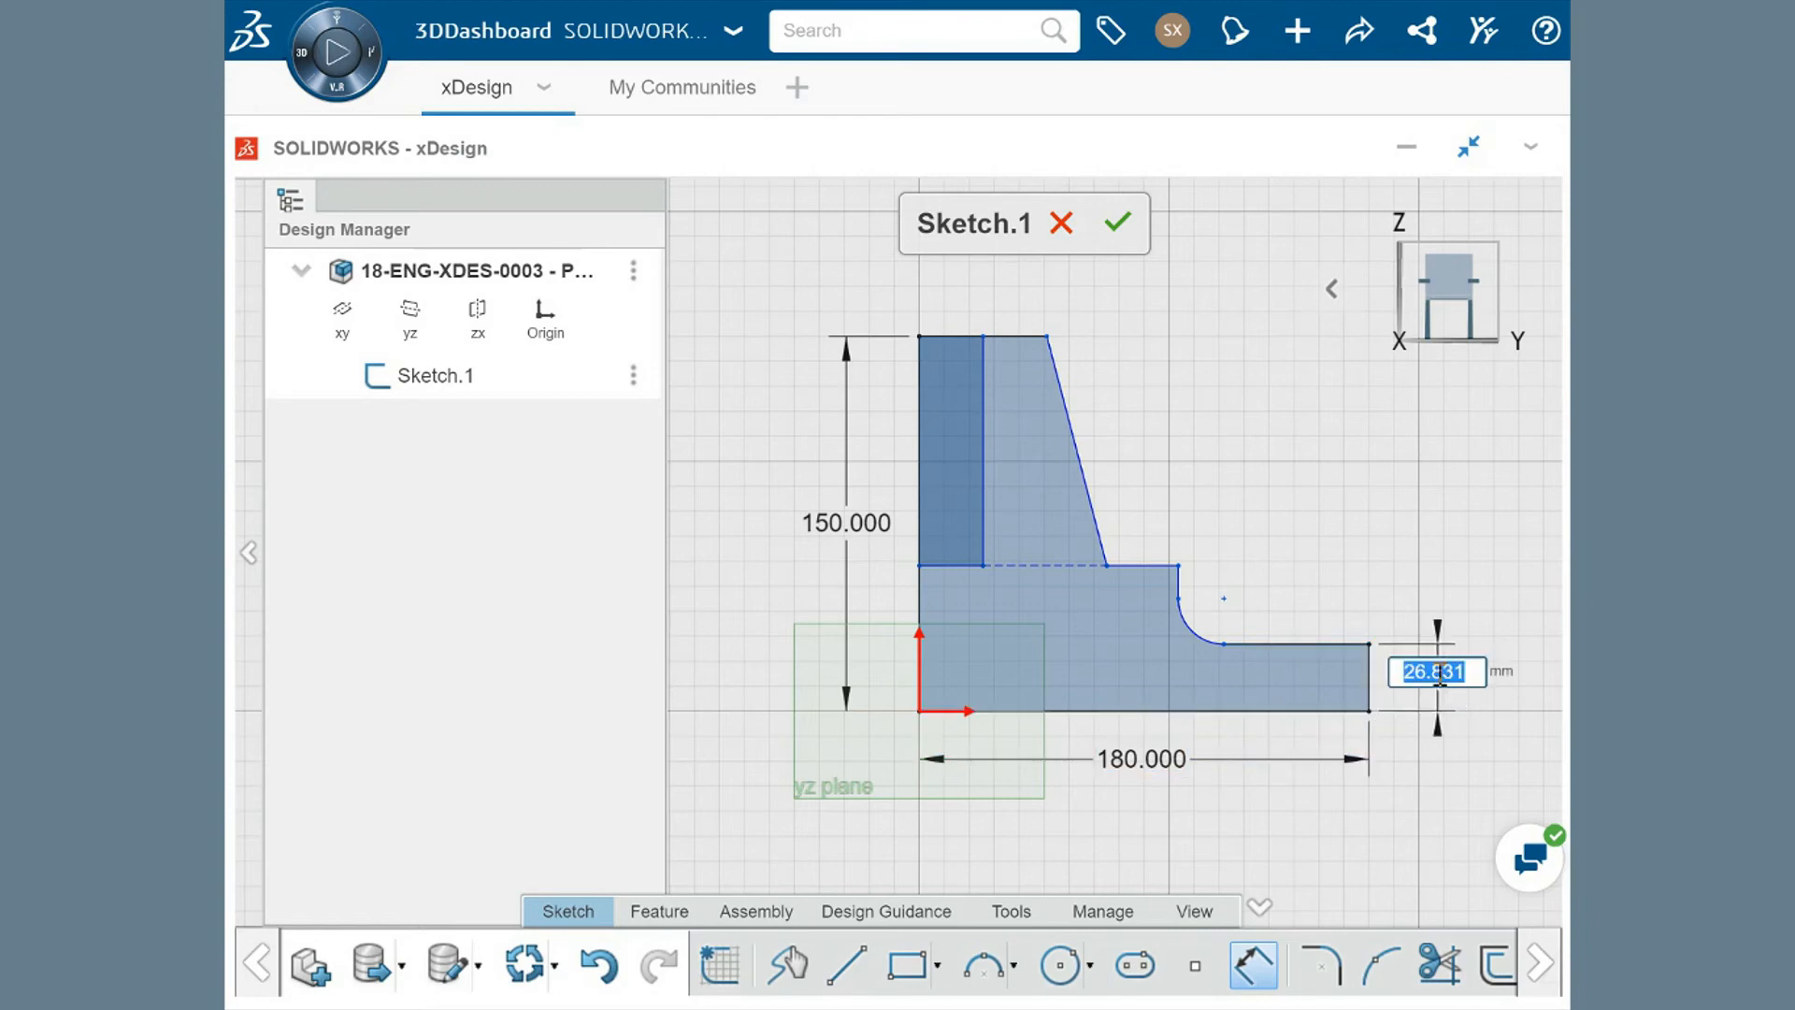
{"action": "type", "text": "25"}
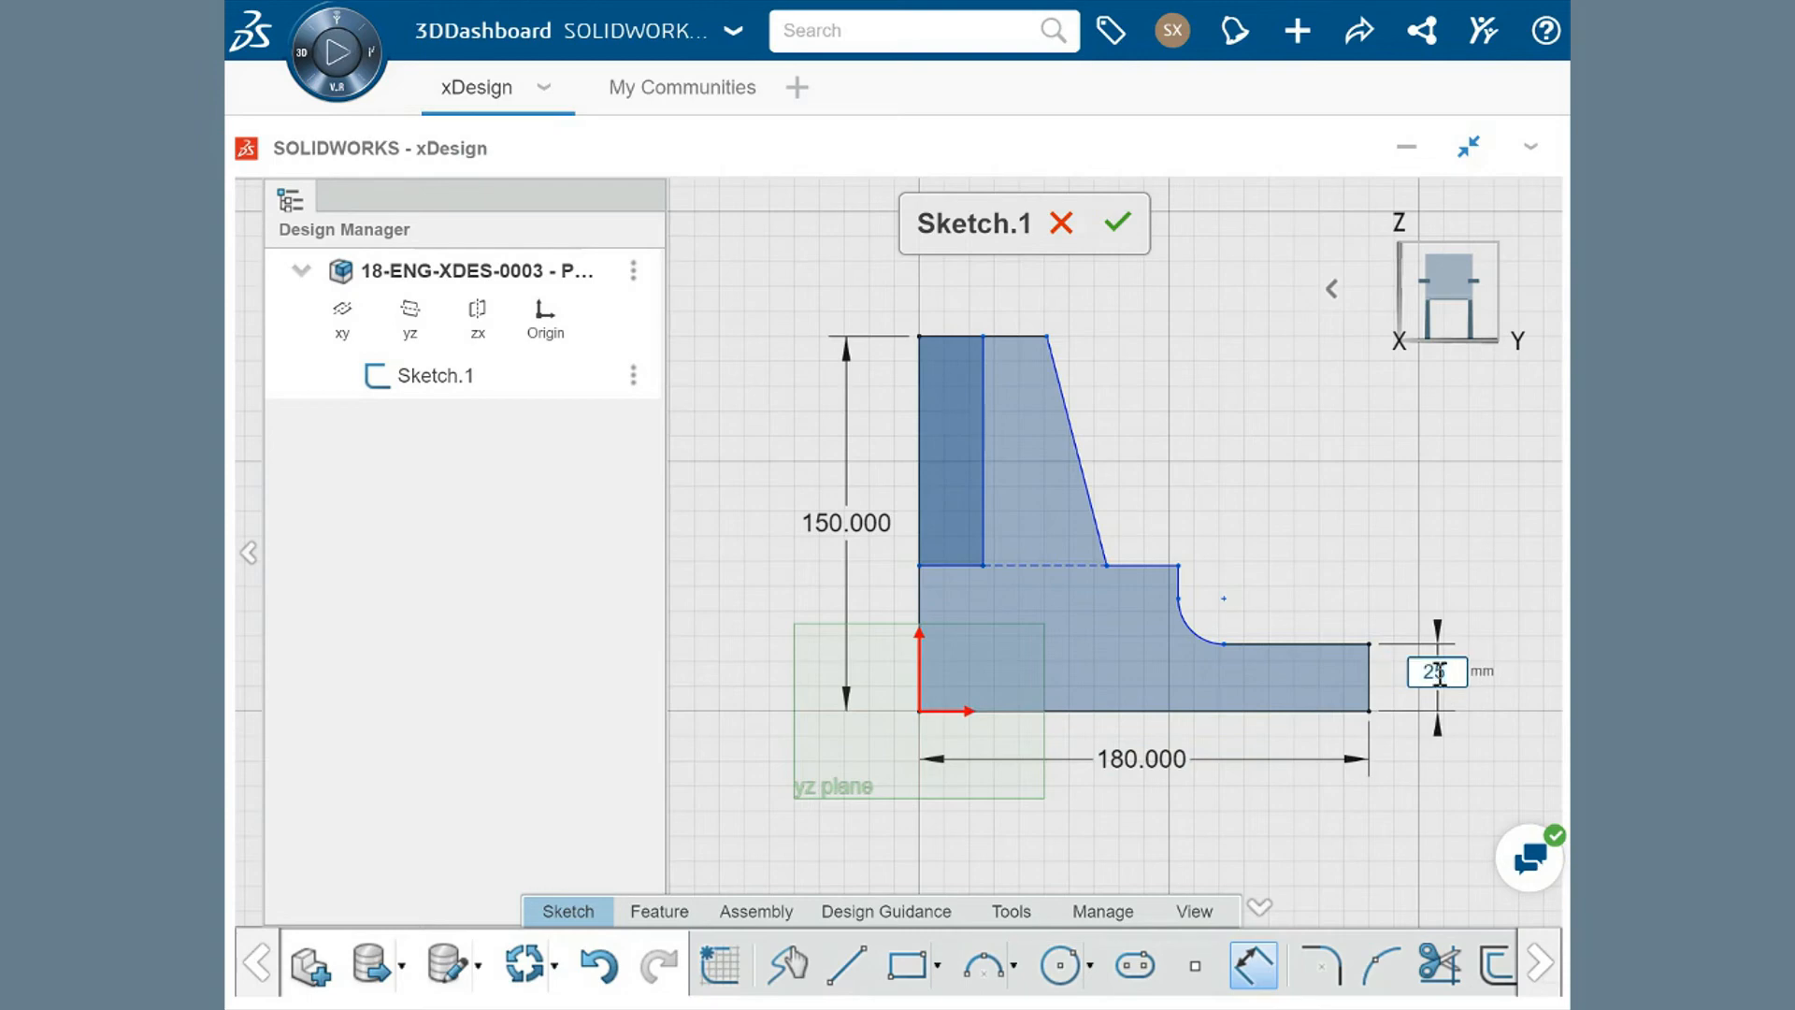
{"action": "key", "text": "Return"}
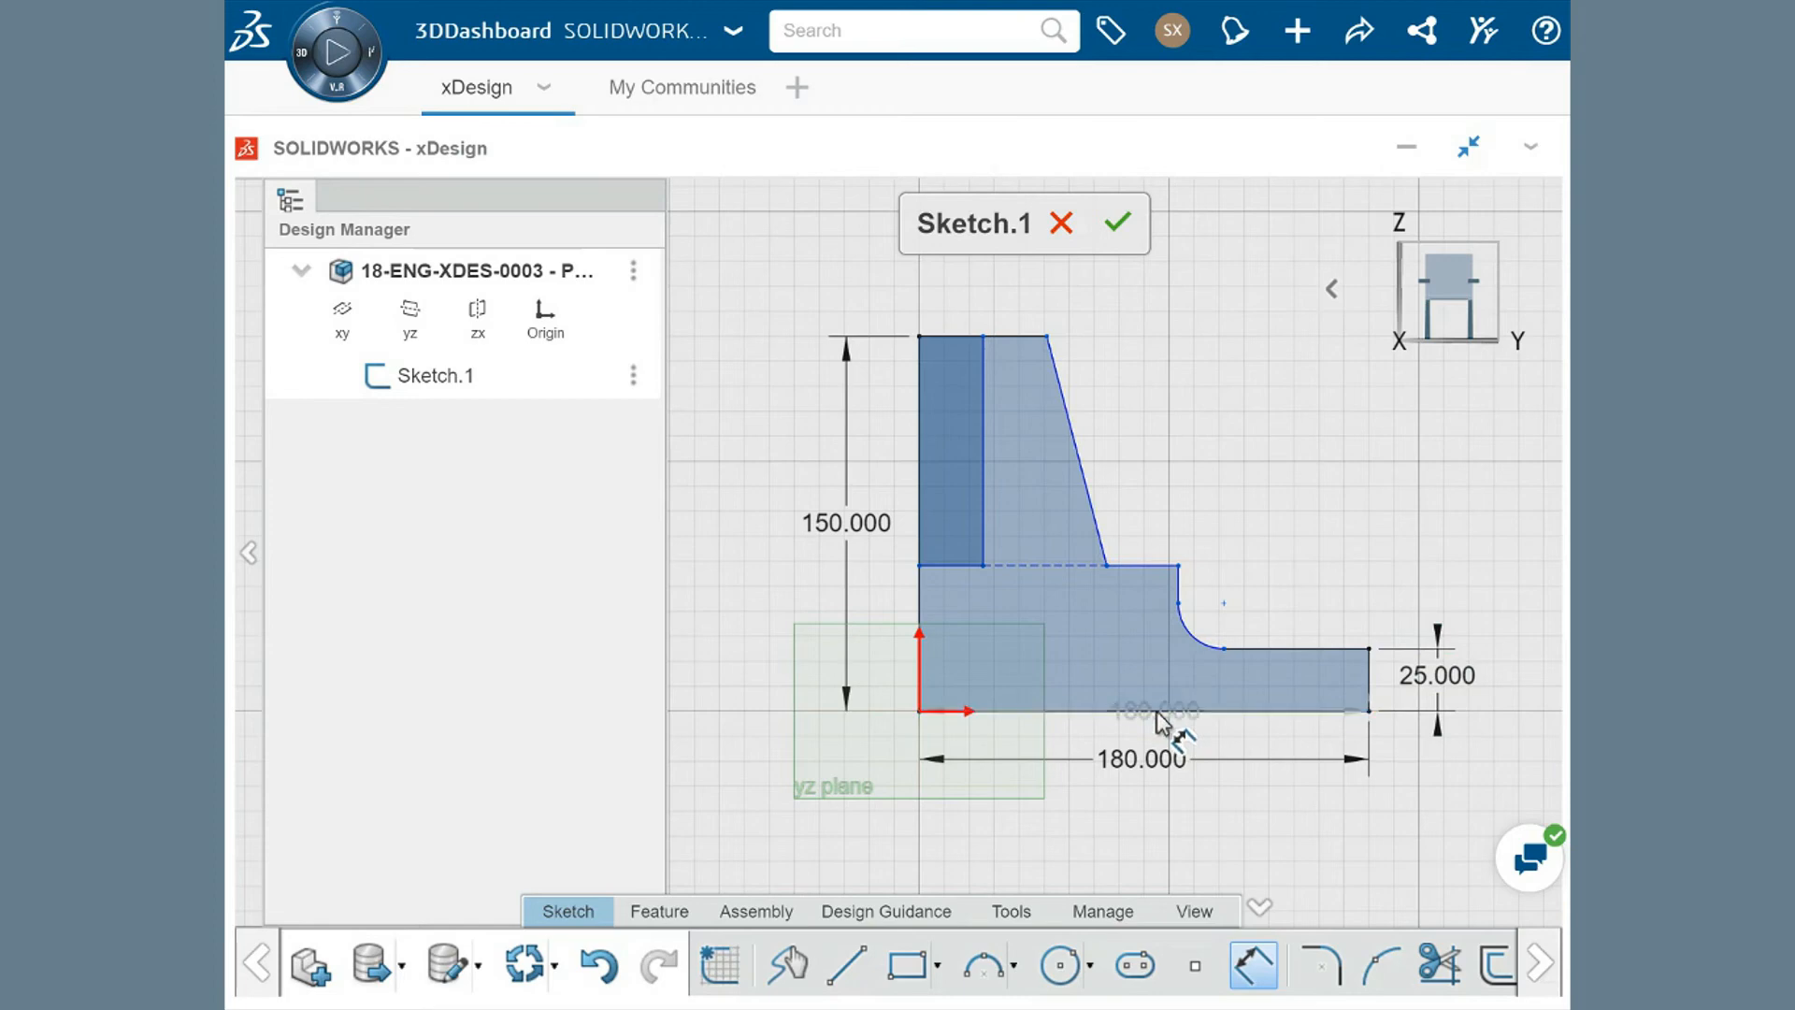
Dimension the height from the bottom edge to the horizontal step line beside the slanted edge to 60 mm.
{"action": "left_click", "coordinate": [1133, 566]}
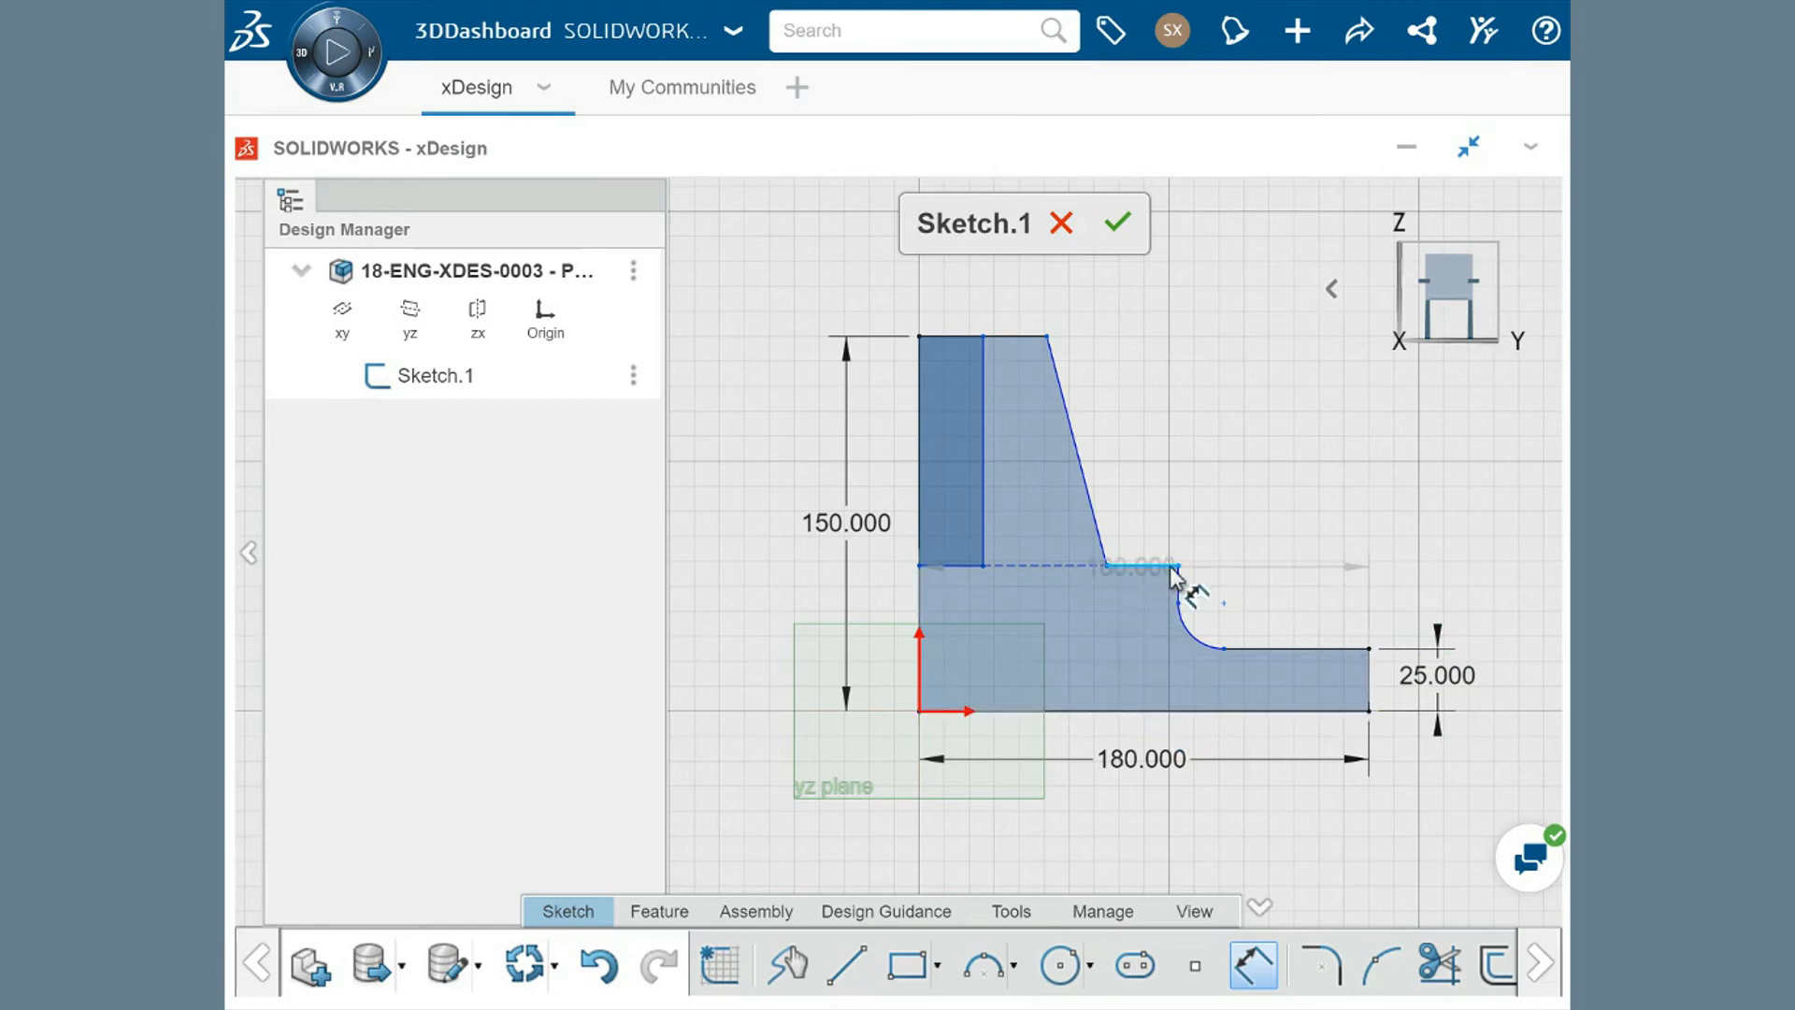
{"action": "left_click", "coordinate": [1486, 608]}
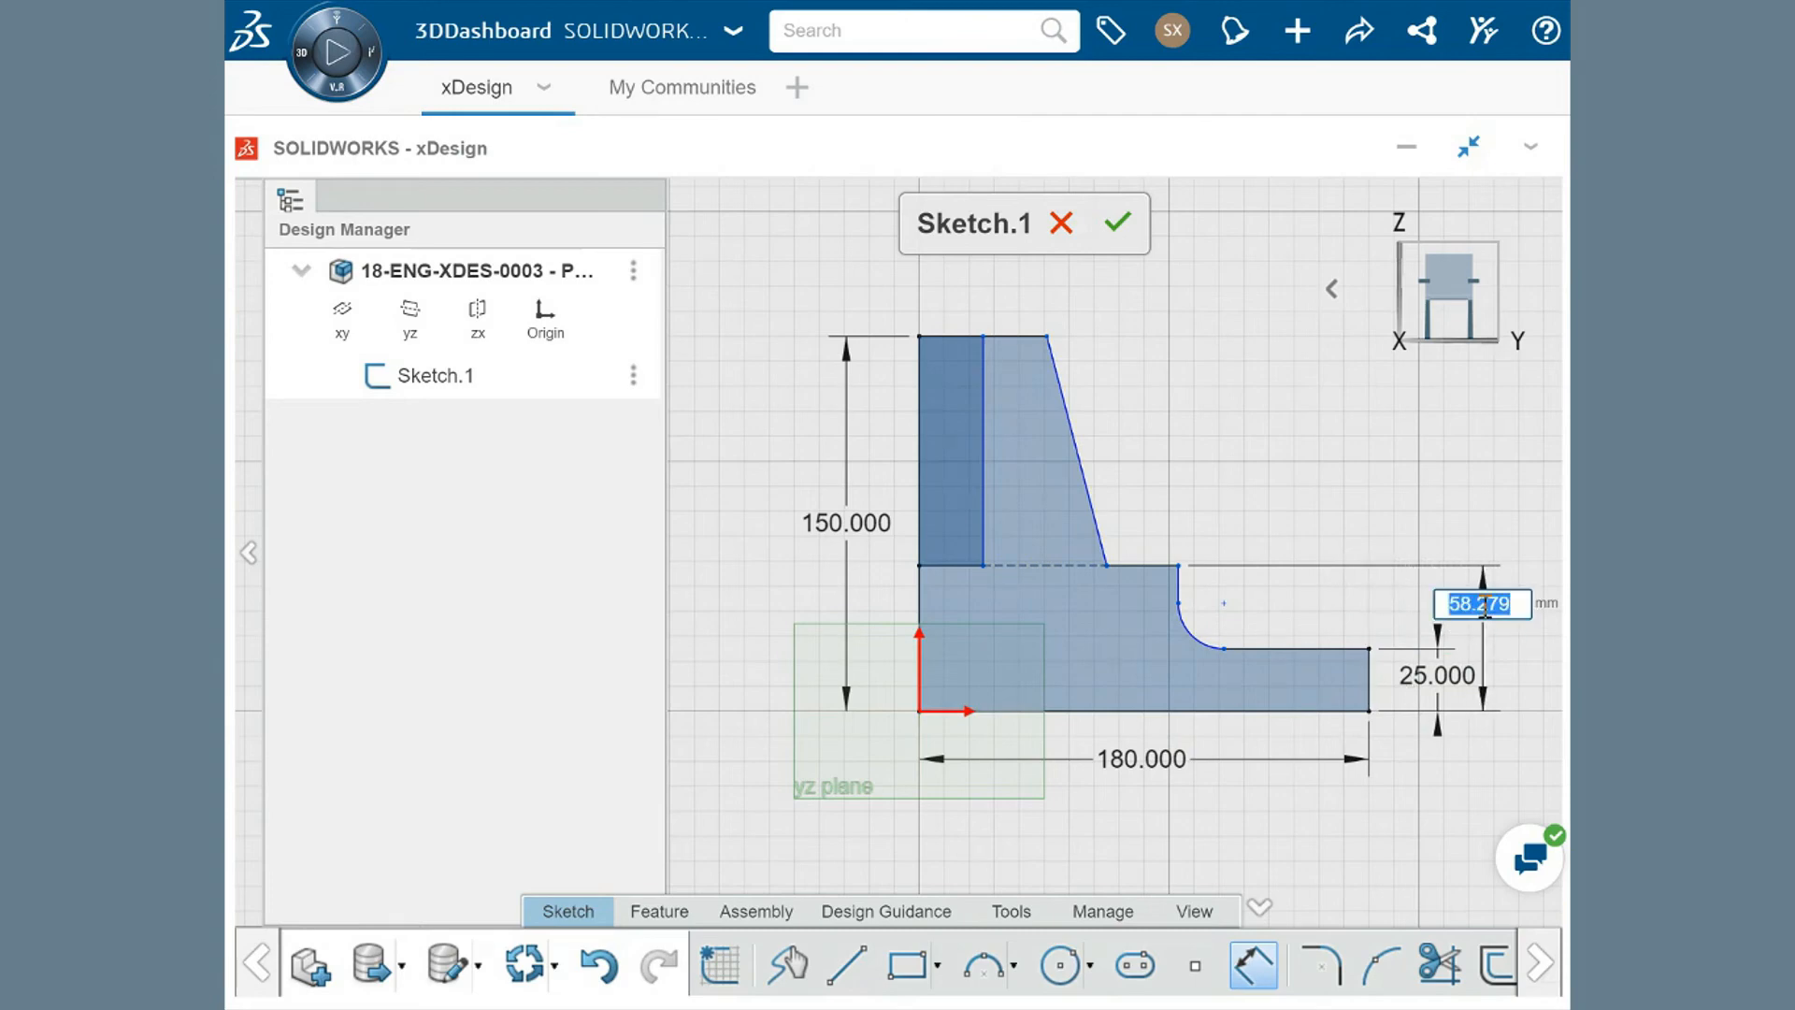
{"action": "type", "text": "60"}
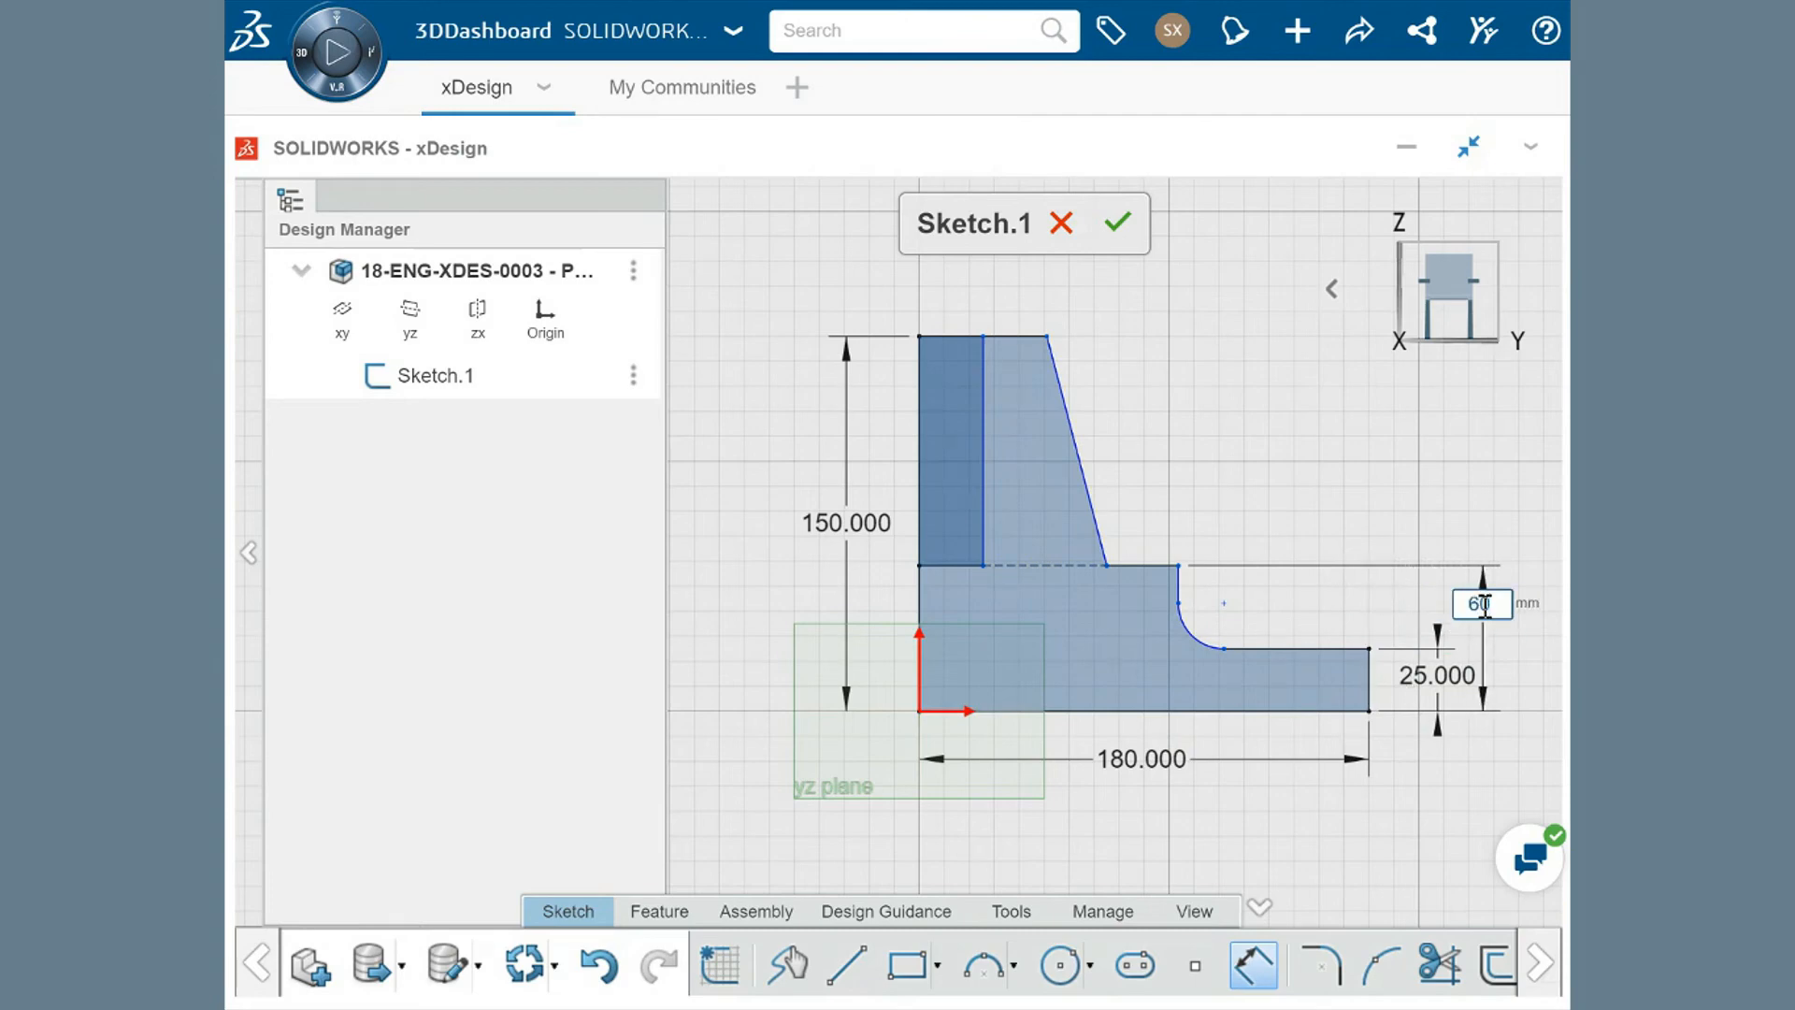
{"action": "key", "text": "Return"}
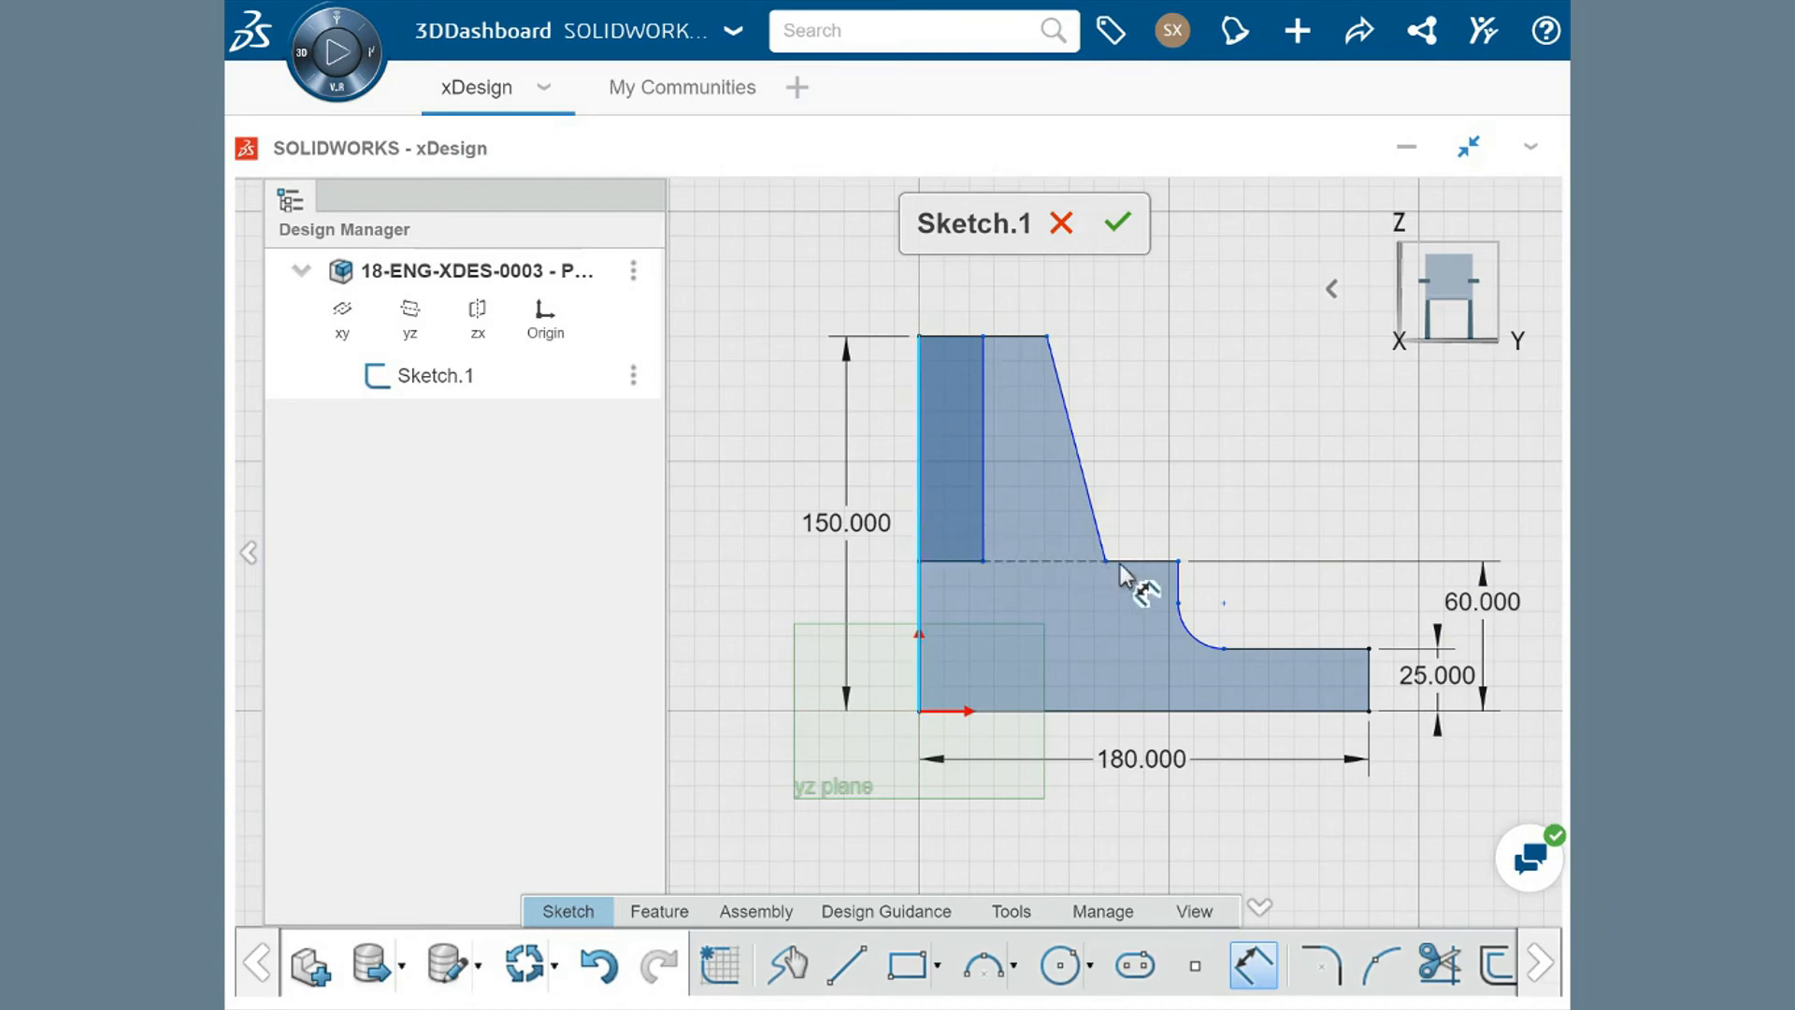
Dimension the horizontal distance from the long vertical edge to the short vertical line above the arc to 105 mm.
{"action": "left_click", "coordinate": [1176, 582]}
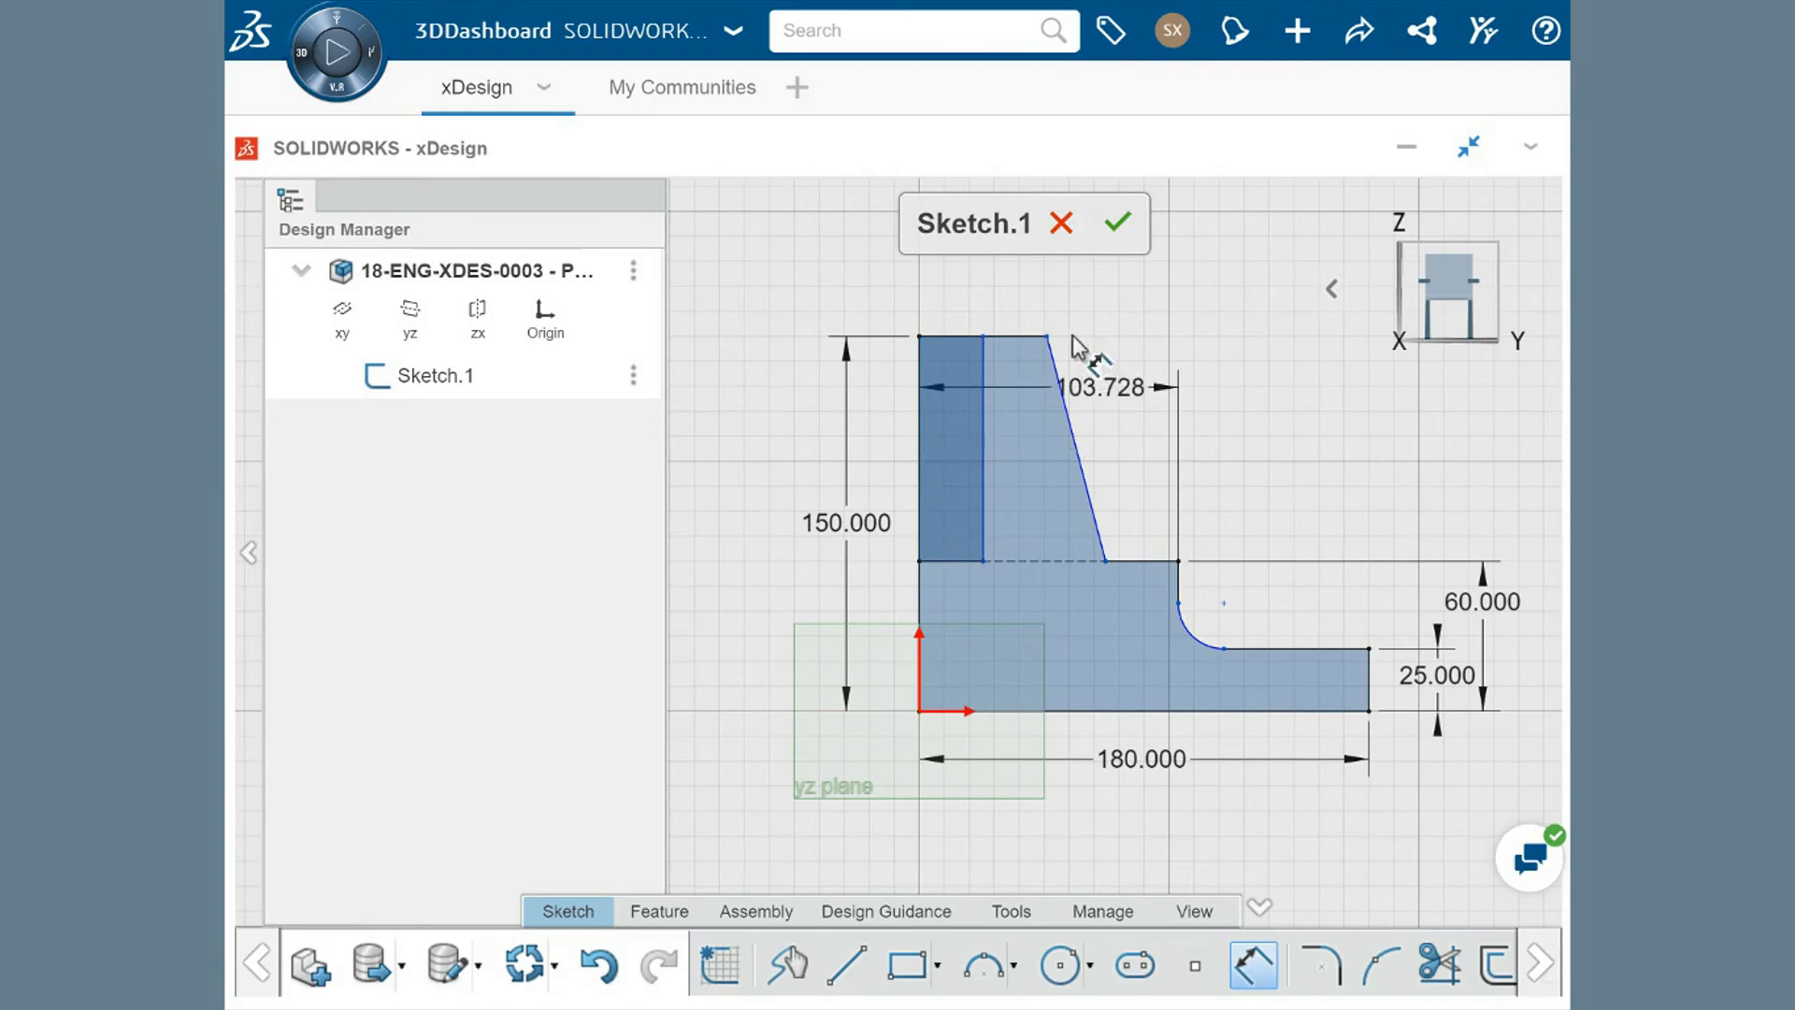
{"action": "left_click", "coordinate": [1065, 307]}
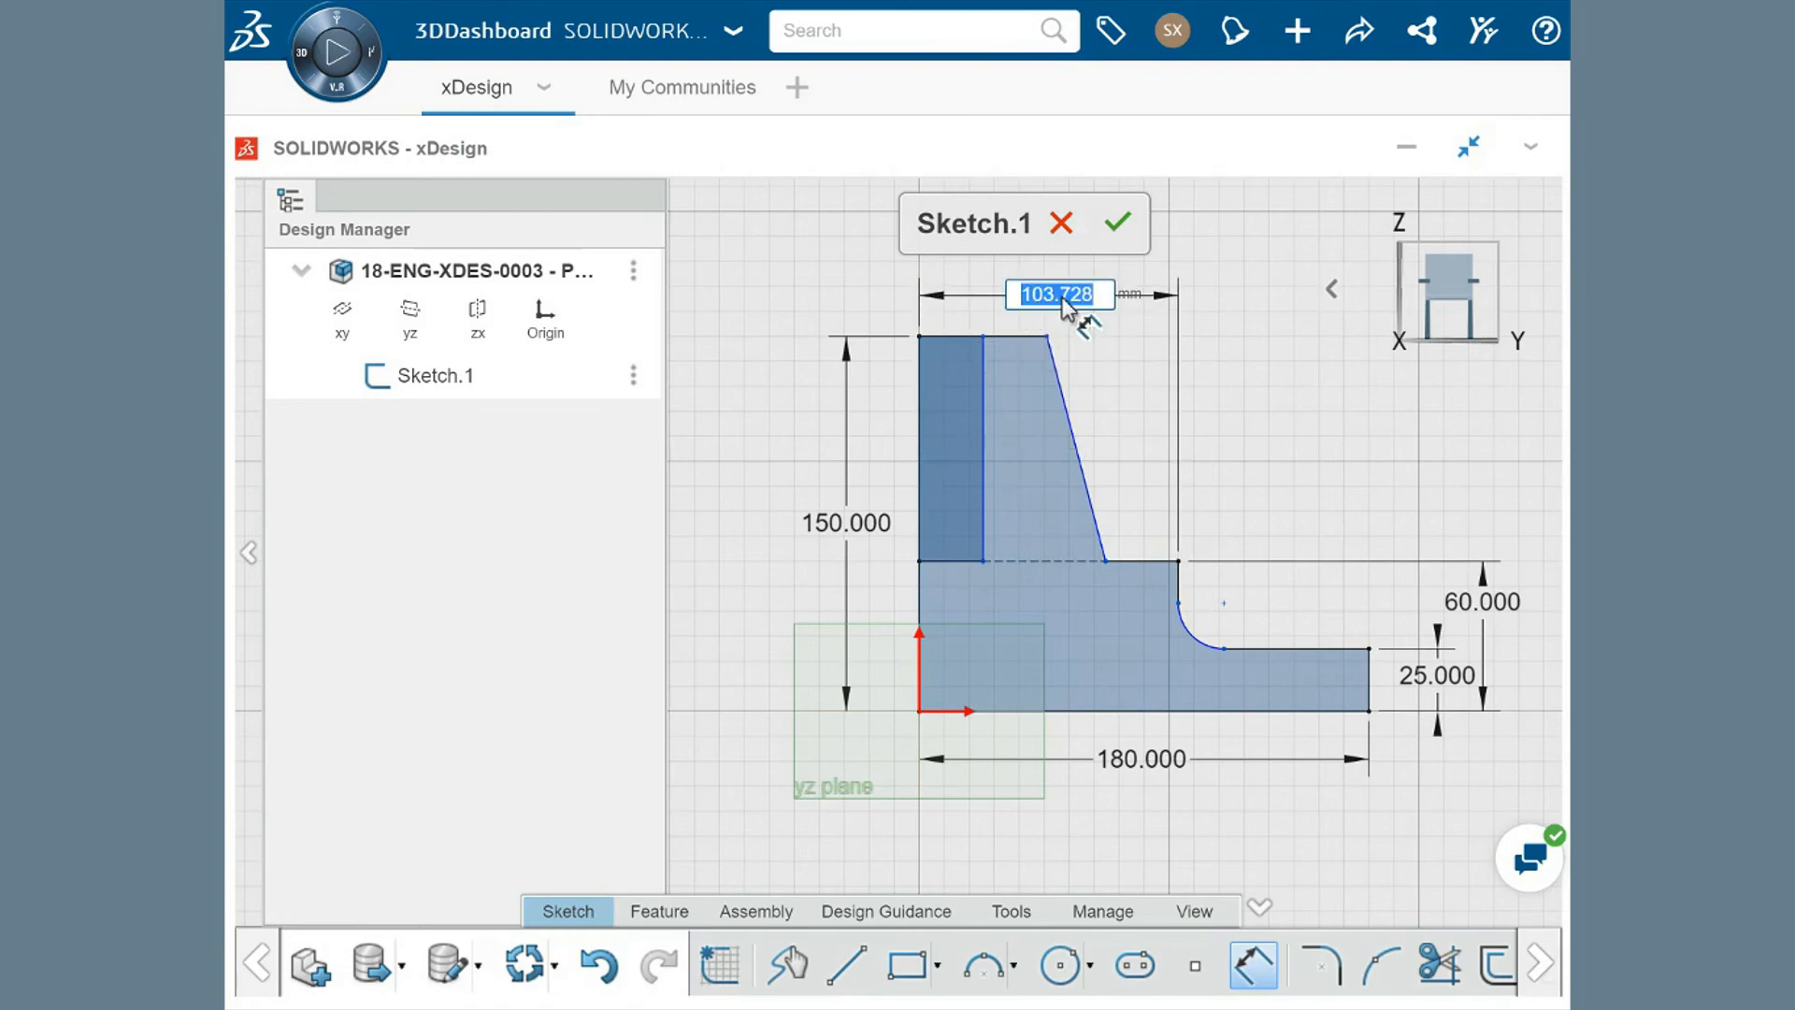
{"action": "type", "text": "105"}
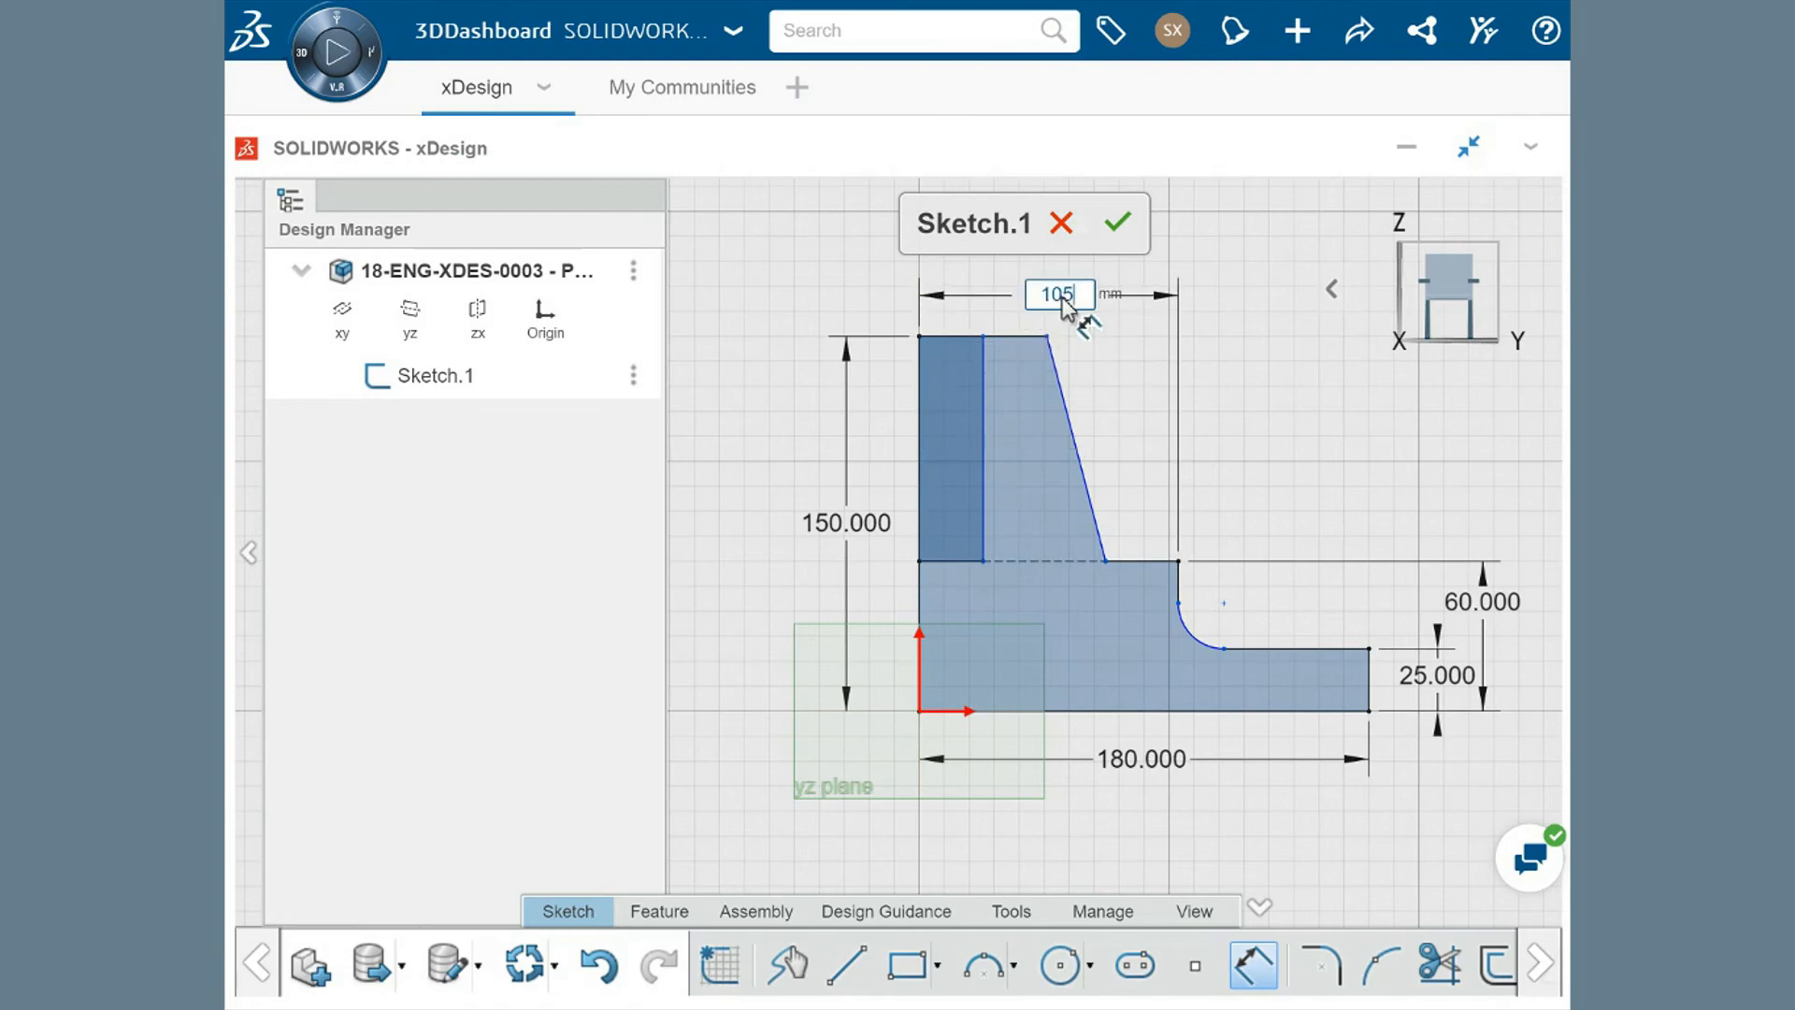
{"action": "key", "text": "Return"}
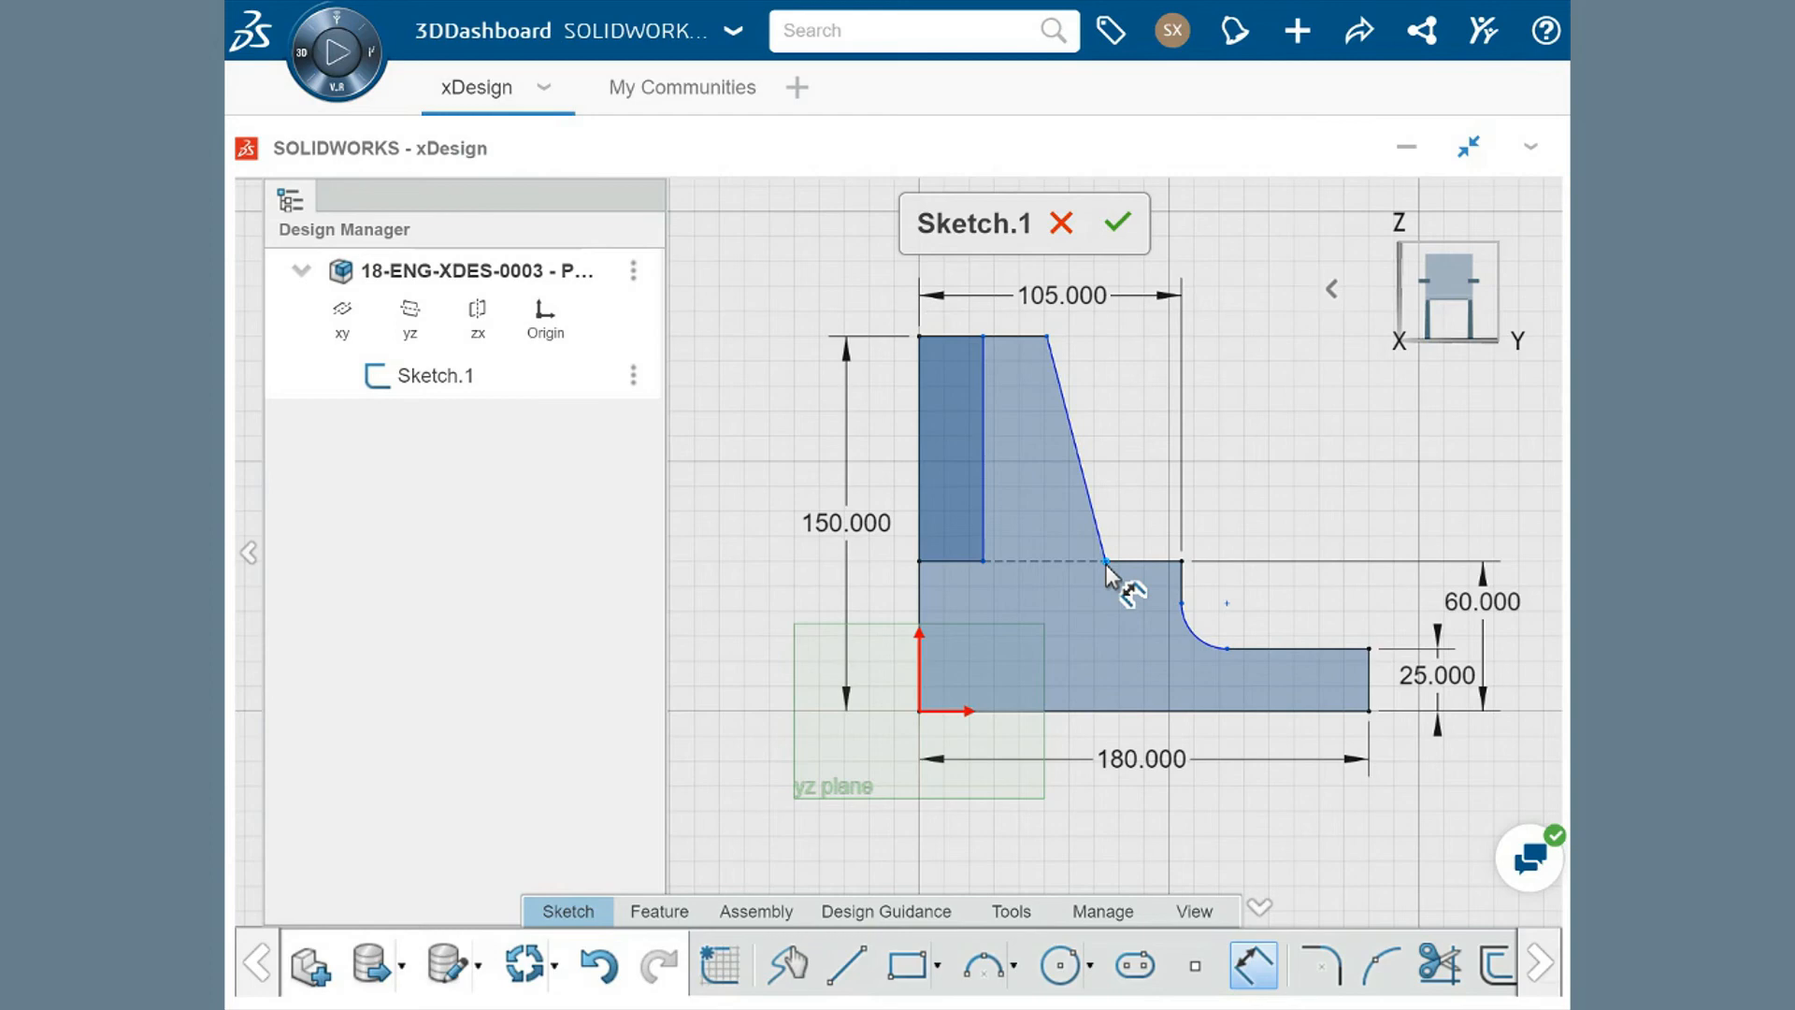
Dimension the horizontal distance from the long vertical edge to the slanted edge's lower endpoint to 70 mm.
{"action": "left_click", "coordinate": [918, 593]}
{"action": "left_click", "coordinate": [1070, 586]}
{"action": "left_click", "coordinate": [1019, 598]}
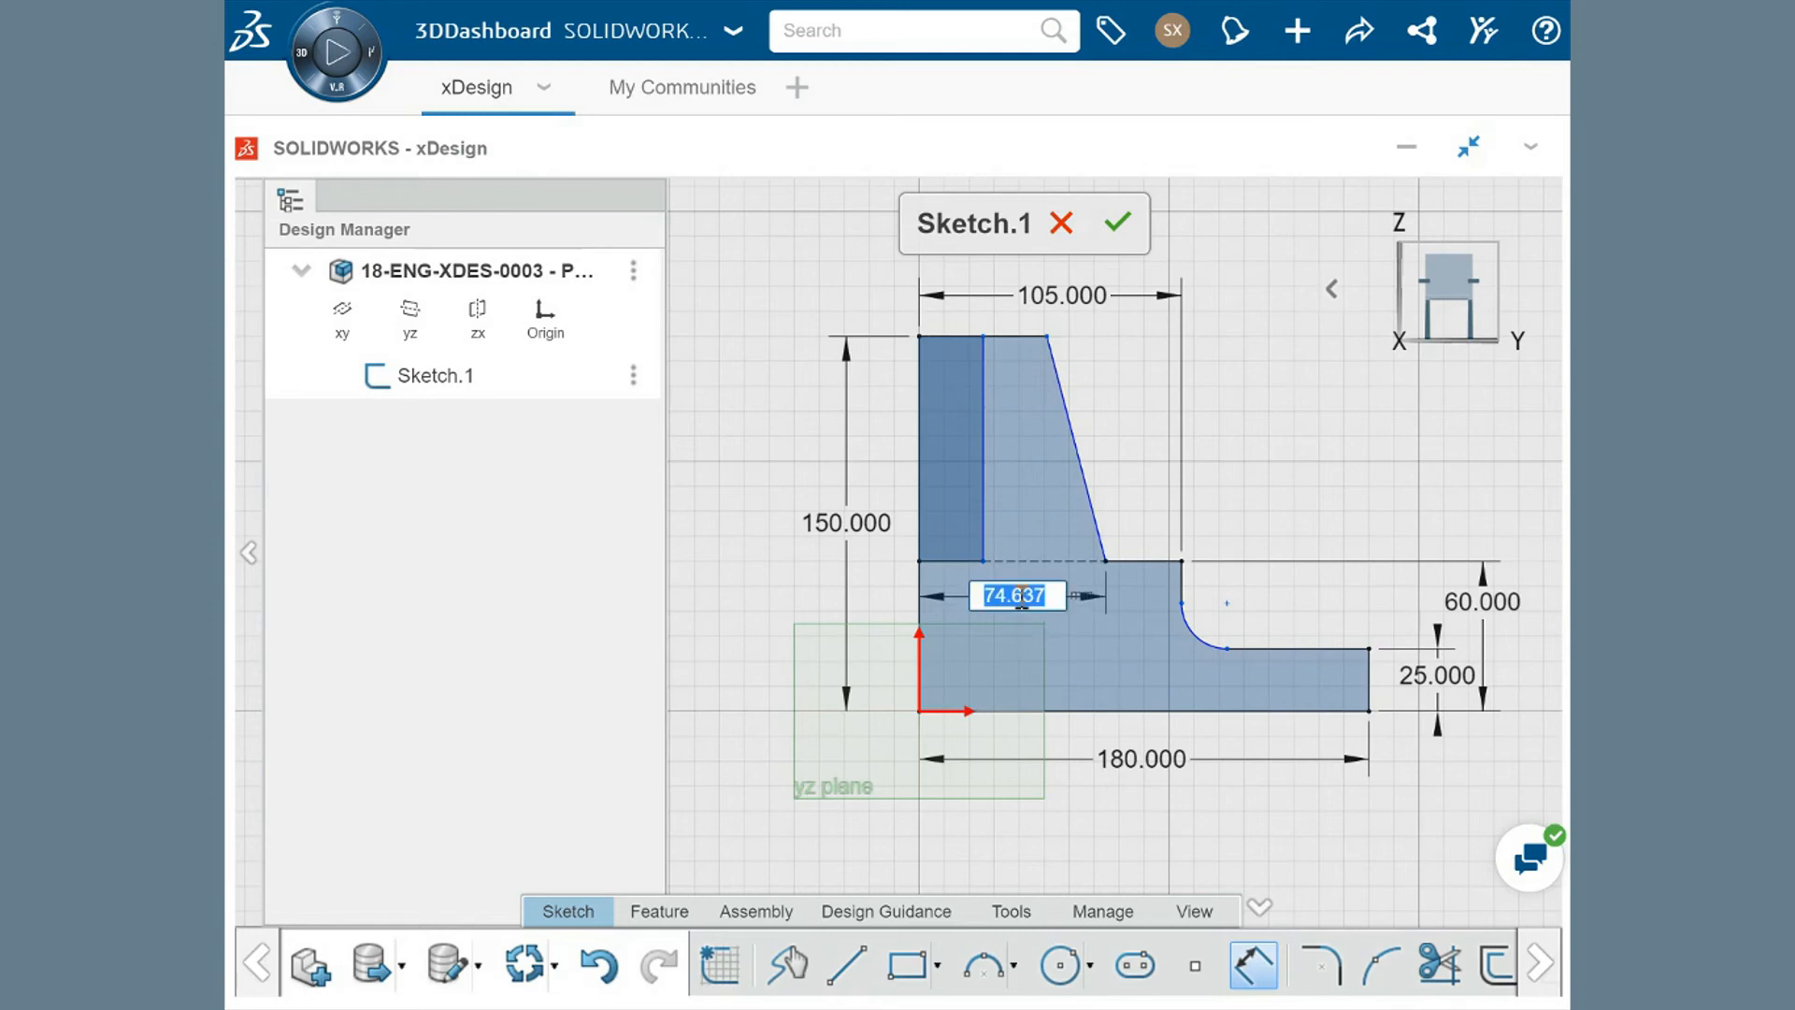
{"action": "type", "text": "70"}
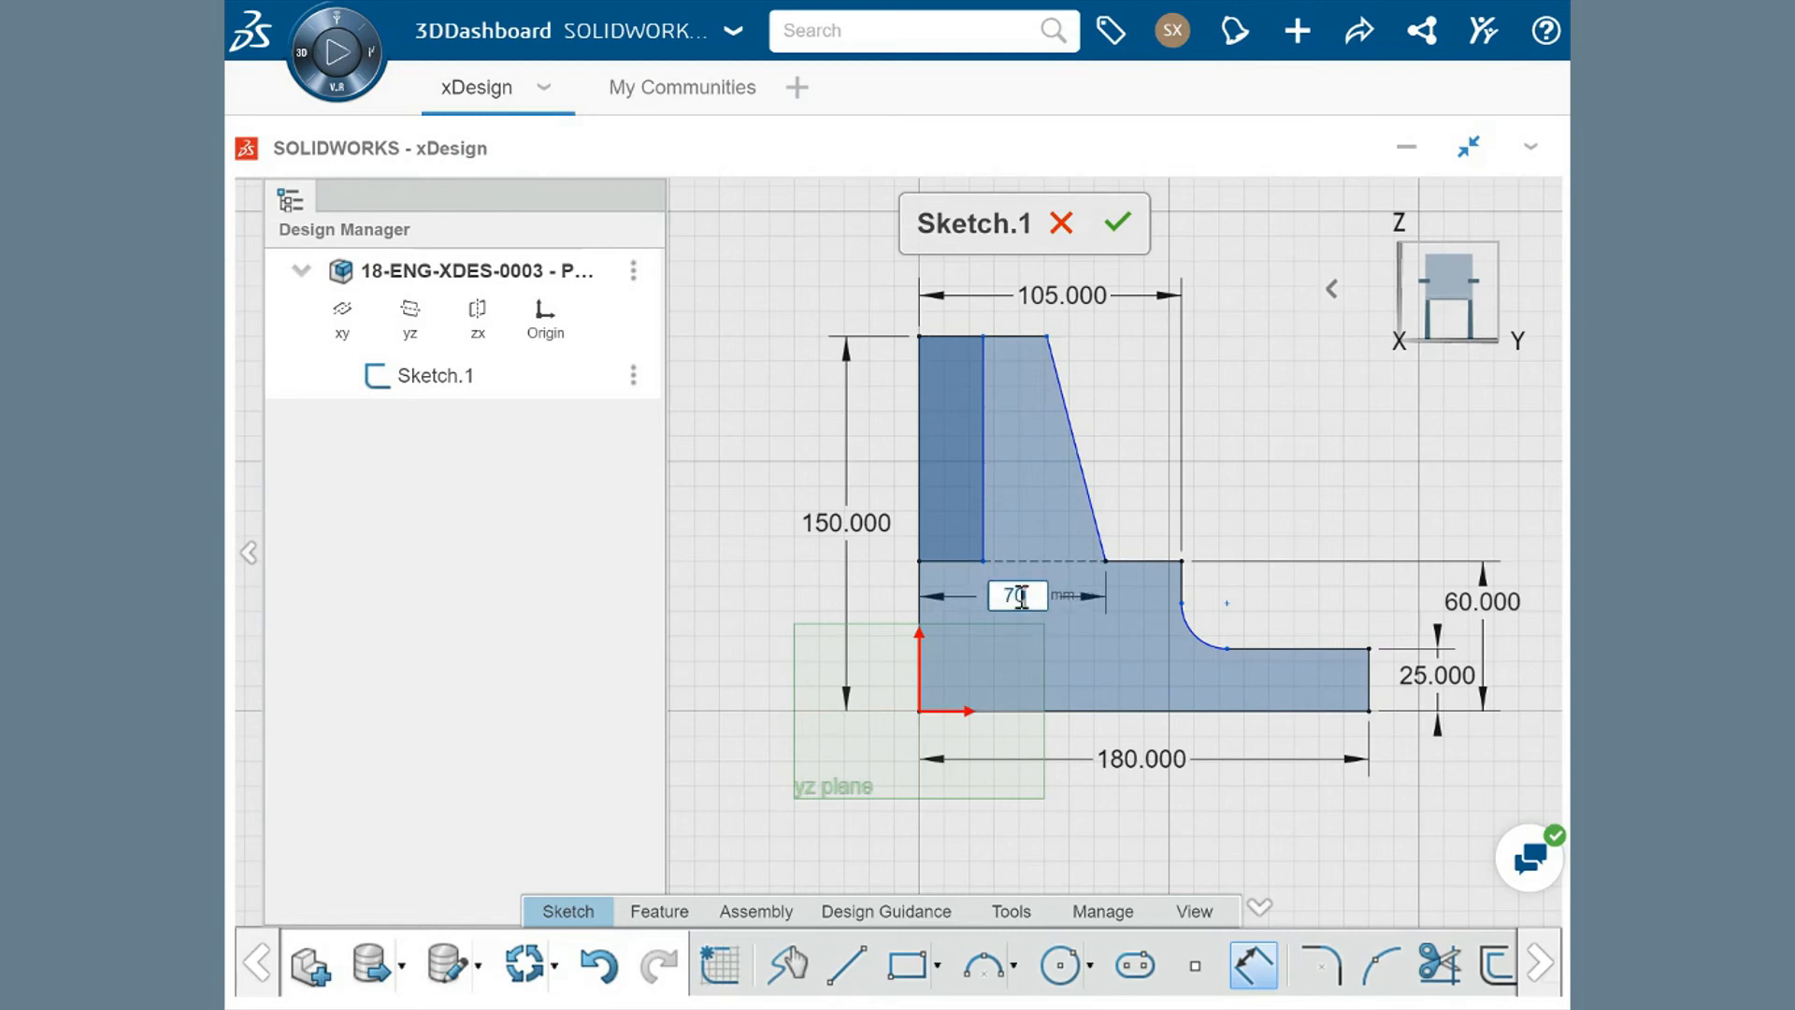
{"action": "key", "text": "Return"}
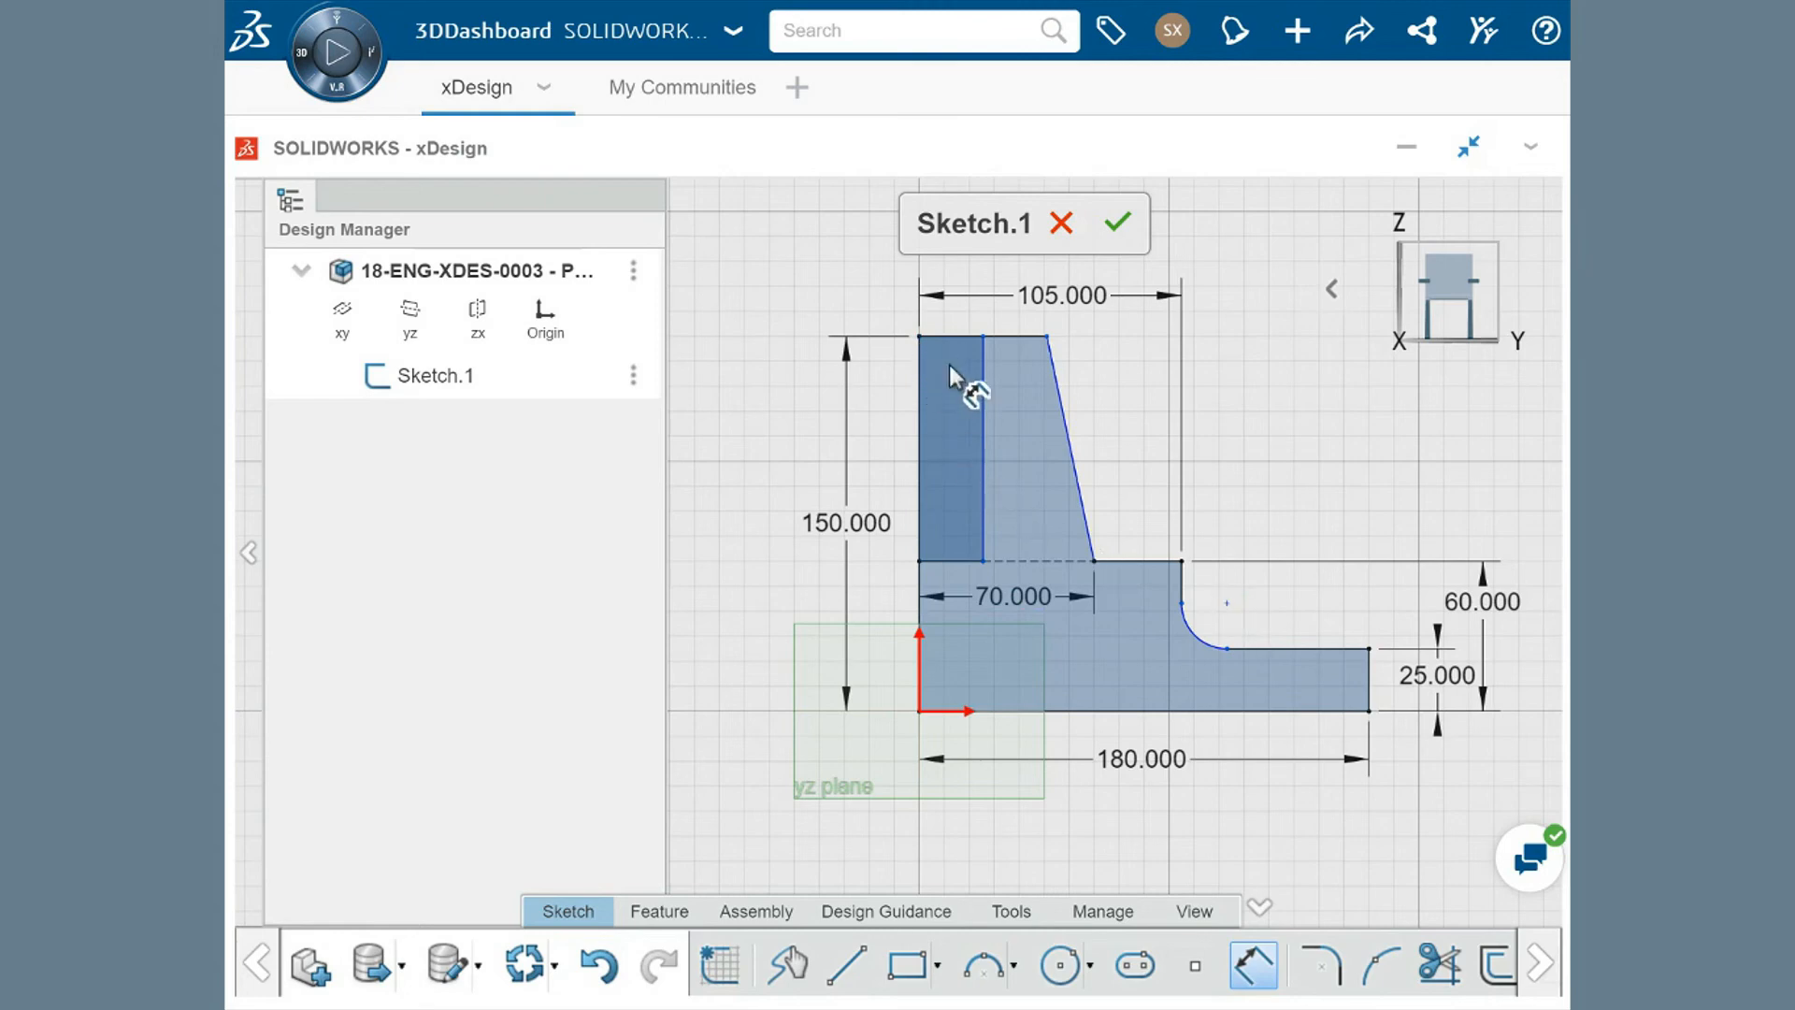
Place an aligned dimension between the upper corner of the long vertical edge and the arc's centre, and undo it.
{"action": "left_click", "coordinate": [1227, 603]}
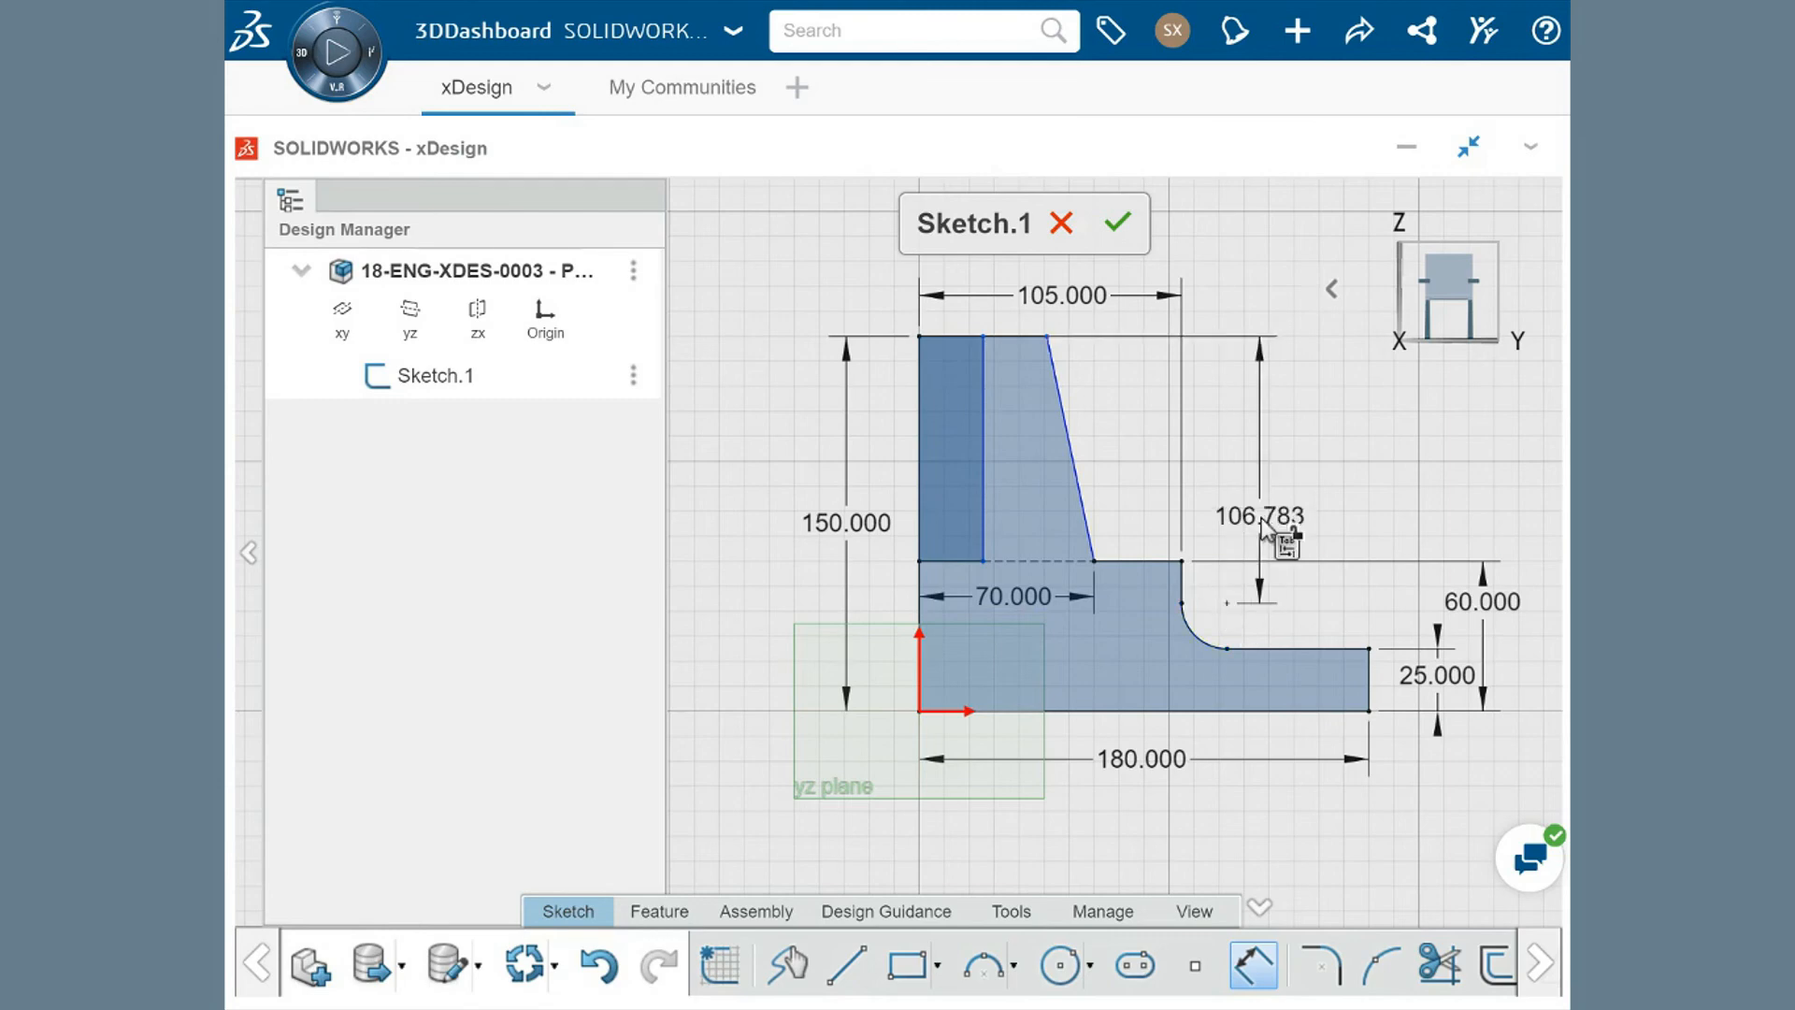
{"action": "left_click", "coordinate": [1259, 520]}
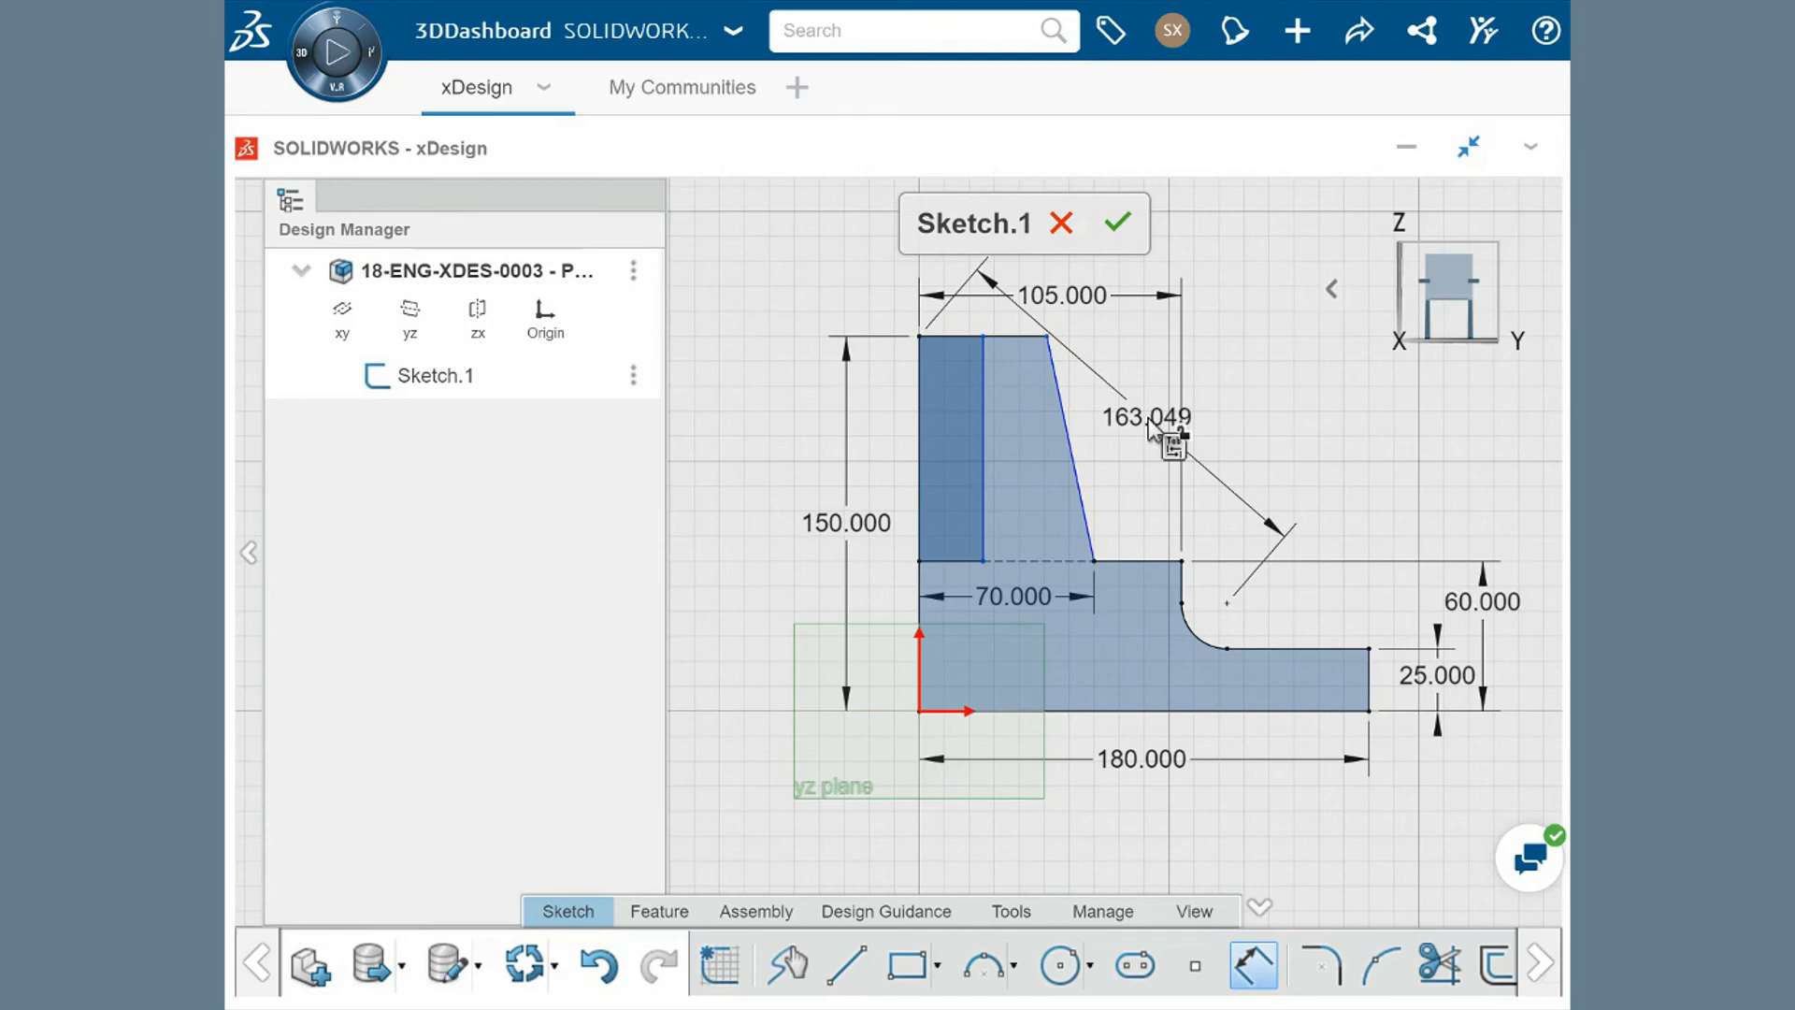
{"action": "left_click", "coordinate": [1148, 418]}
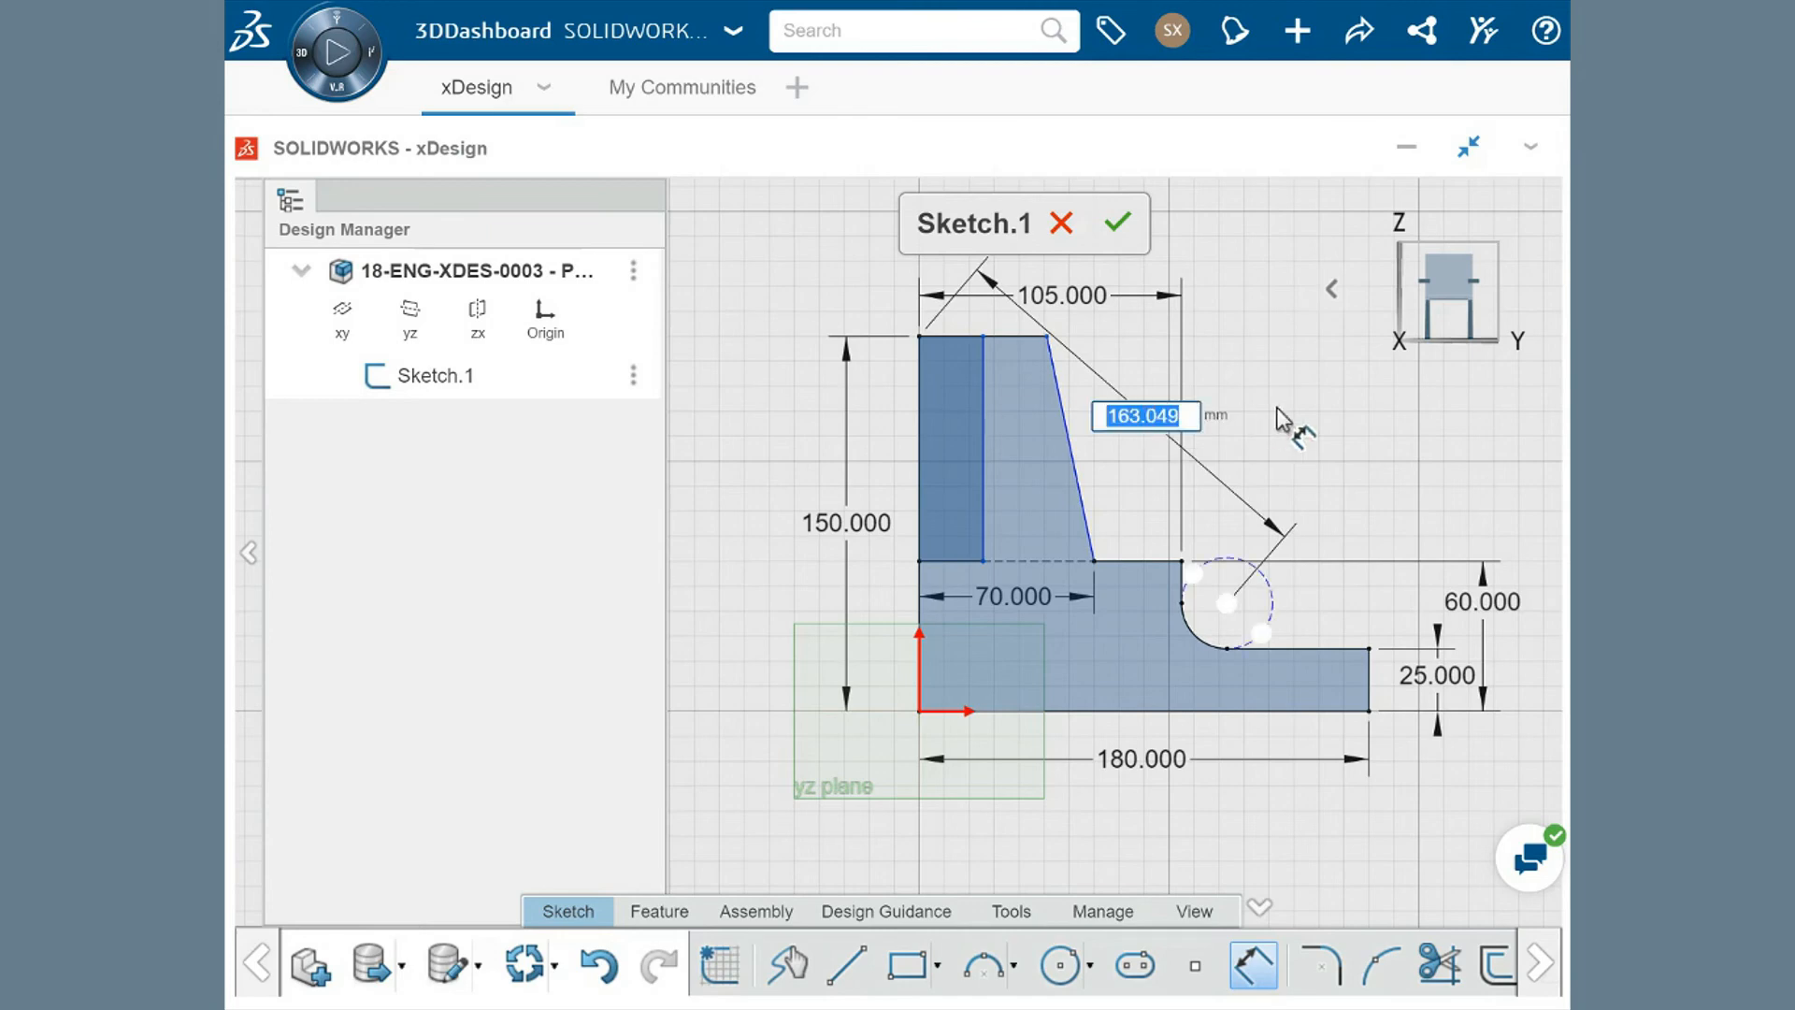
{"action": "key", "text": "Return"}
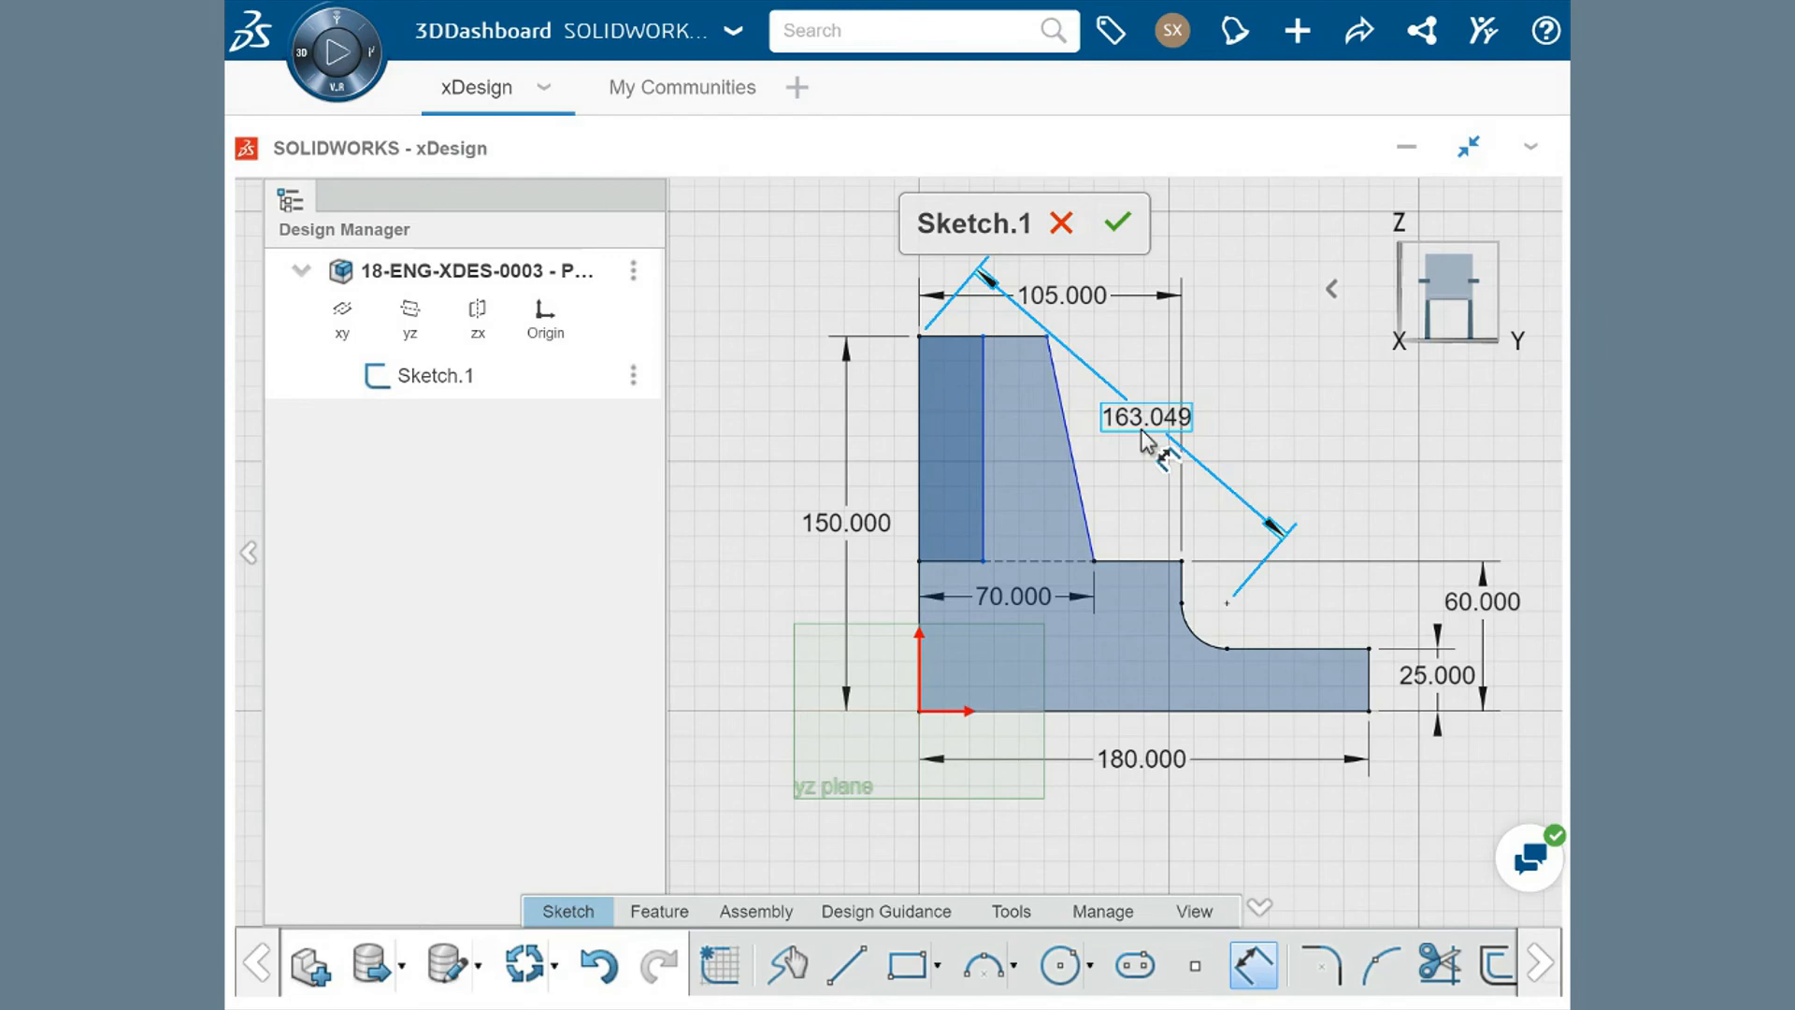
{"action": "left_click", "coordinate": [599, 966]}
{"action": "left_click", "coordinate": [600, 965]}
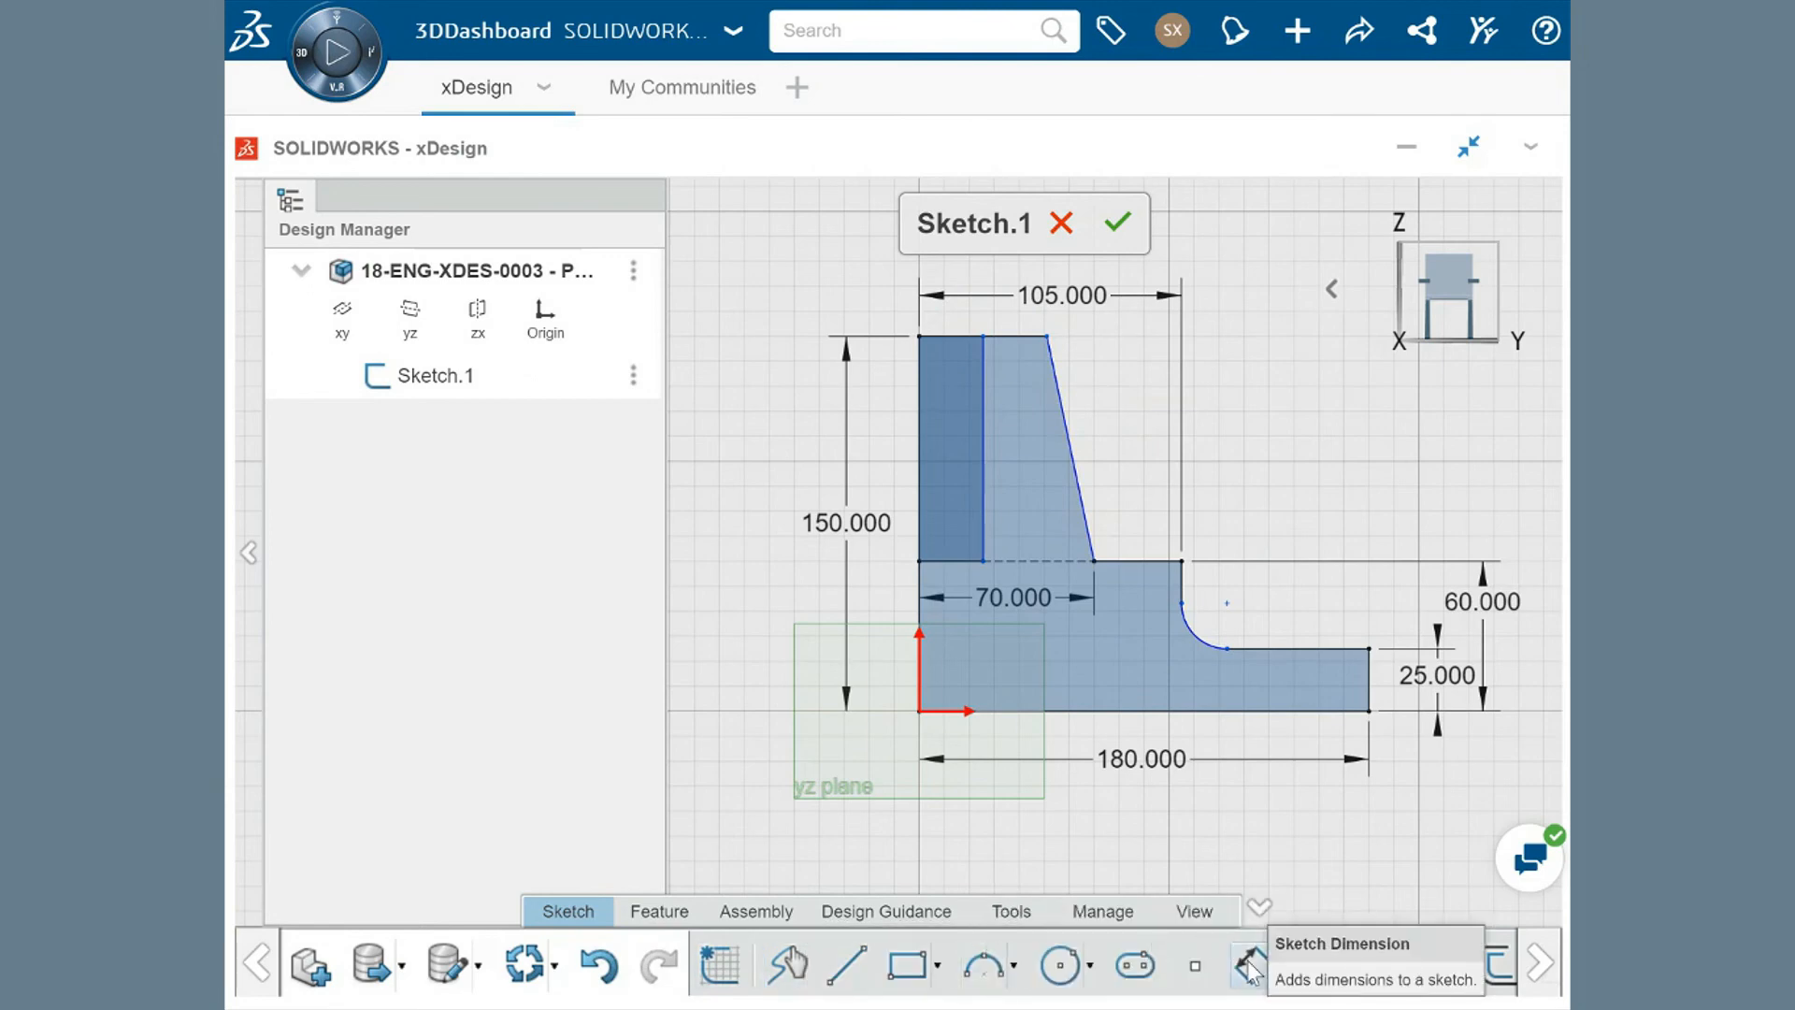
Dimension the angle between the long vertical edge and the slanted edge to 15 degrees.
{"action": "left_click", "coordinate": [1250, 968]}
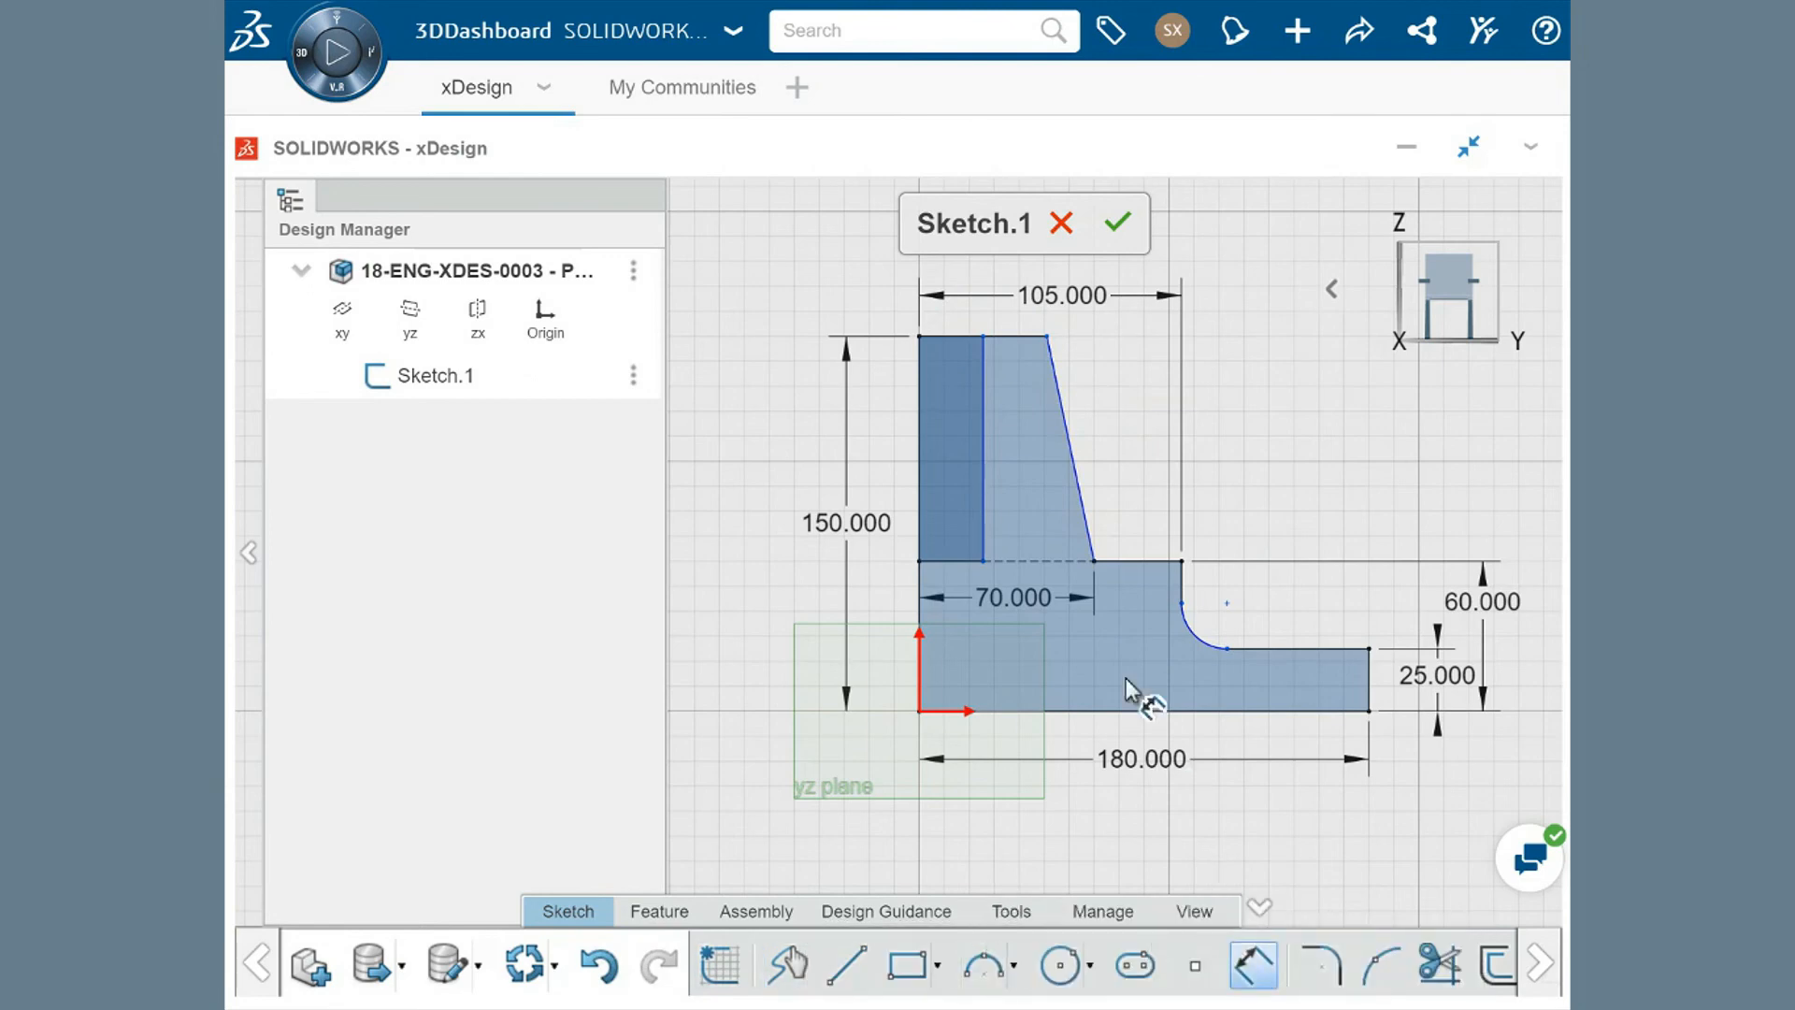
{"action": "left_click", "coordinate": [1078, 485]}
{"action": "left_click", "coordinate": [921, 574]}
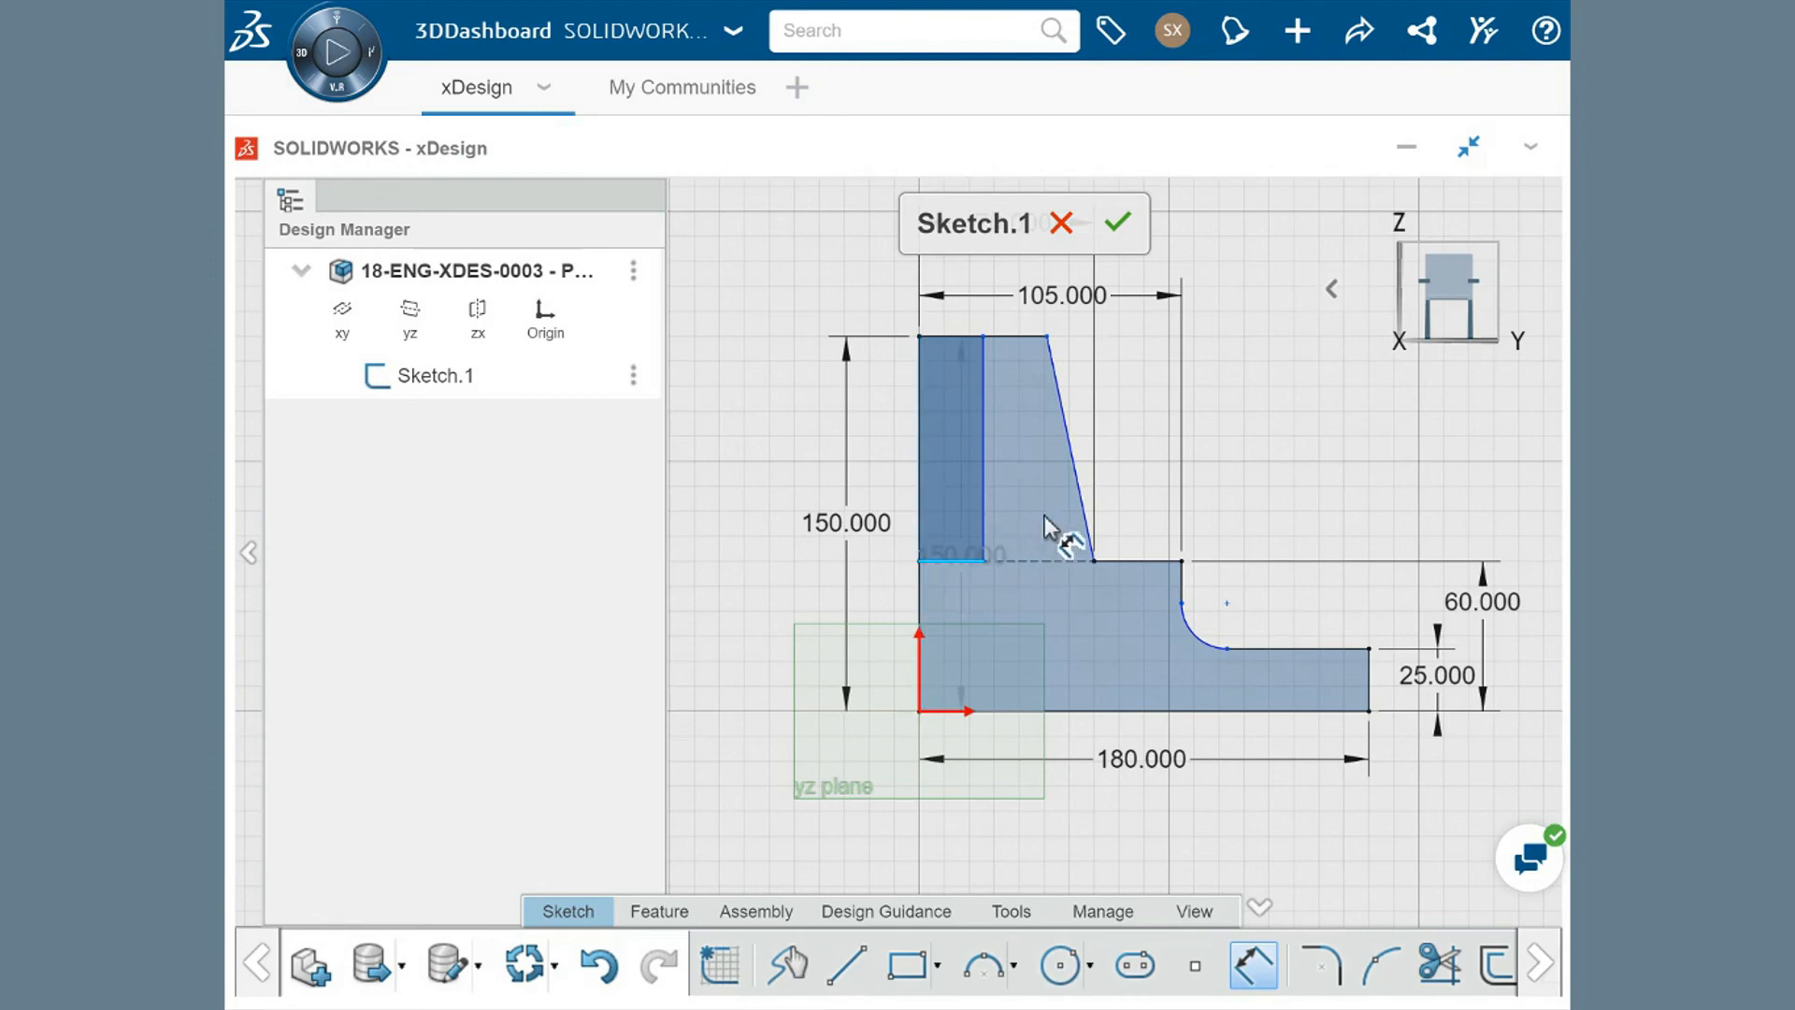
{"action": "left_click", "coordinate": [1079, 497]}
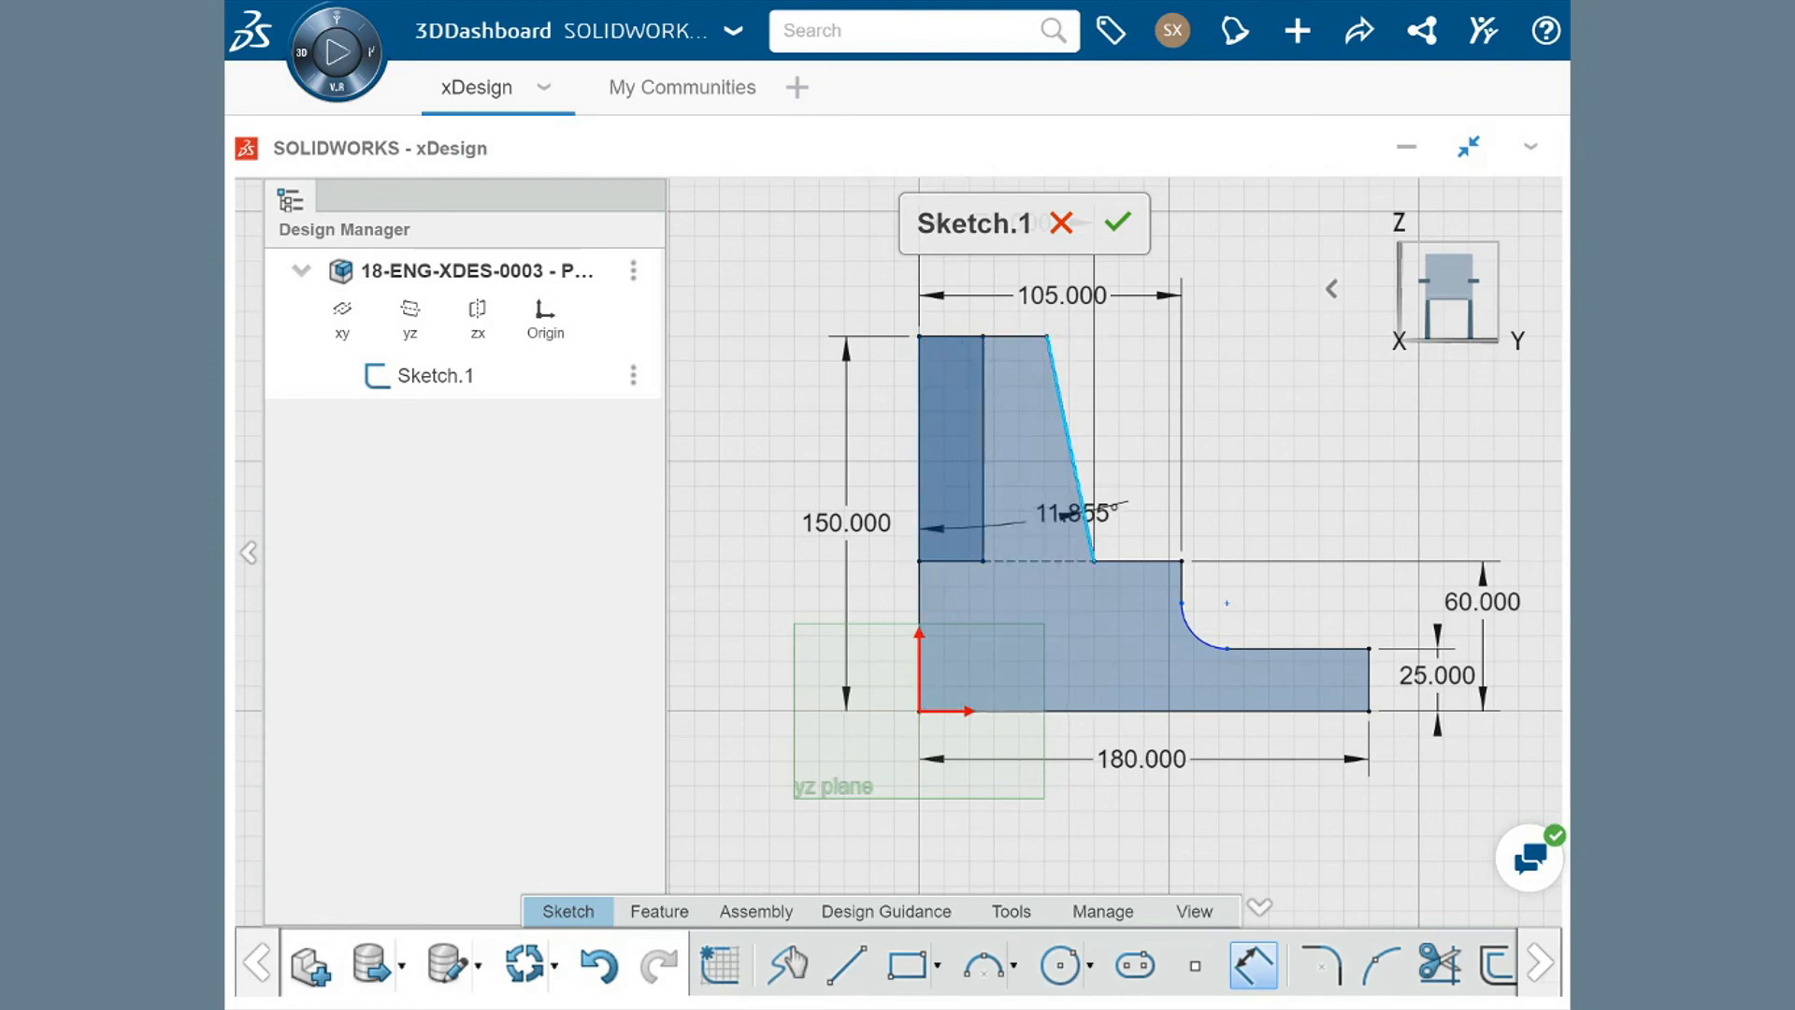
{"action": "left_click", "coordinate": [1015, 609]}
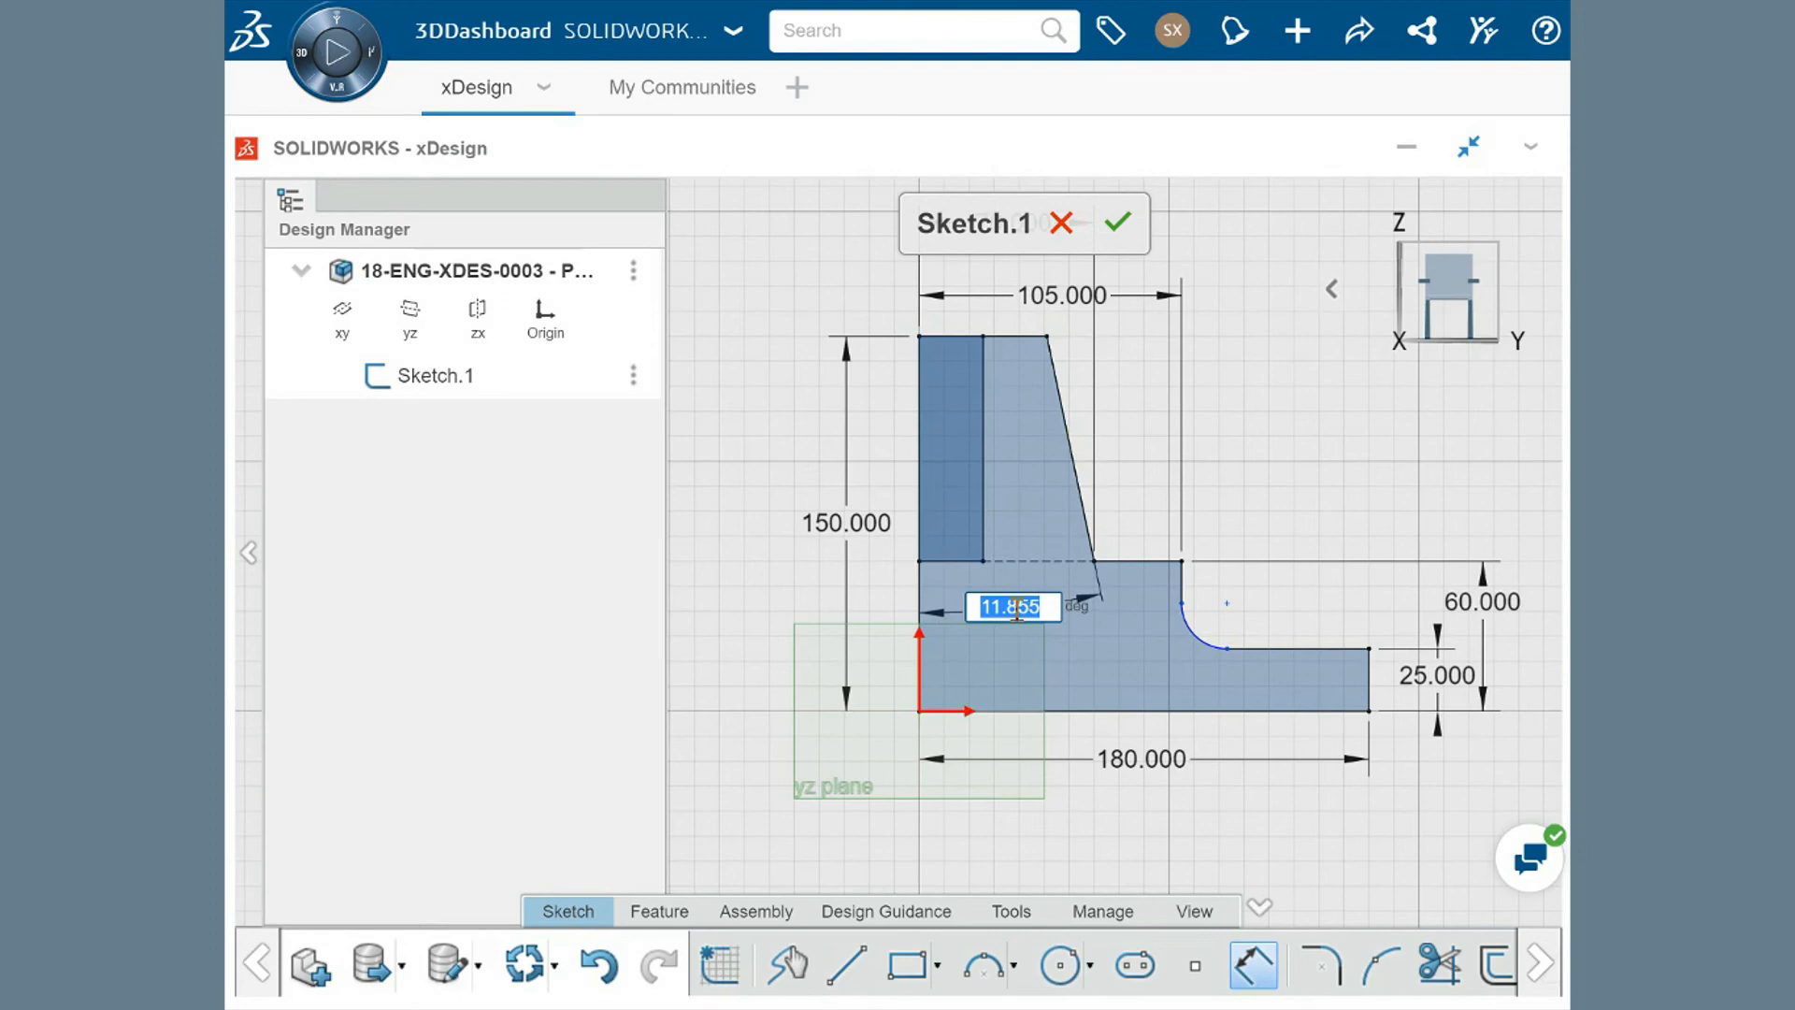
{"action": "type", "text": "15"}
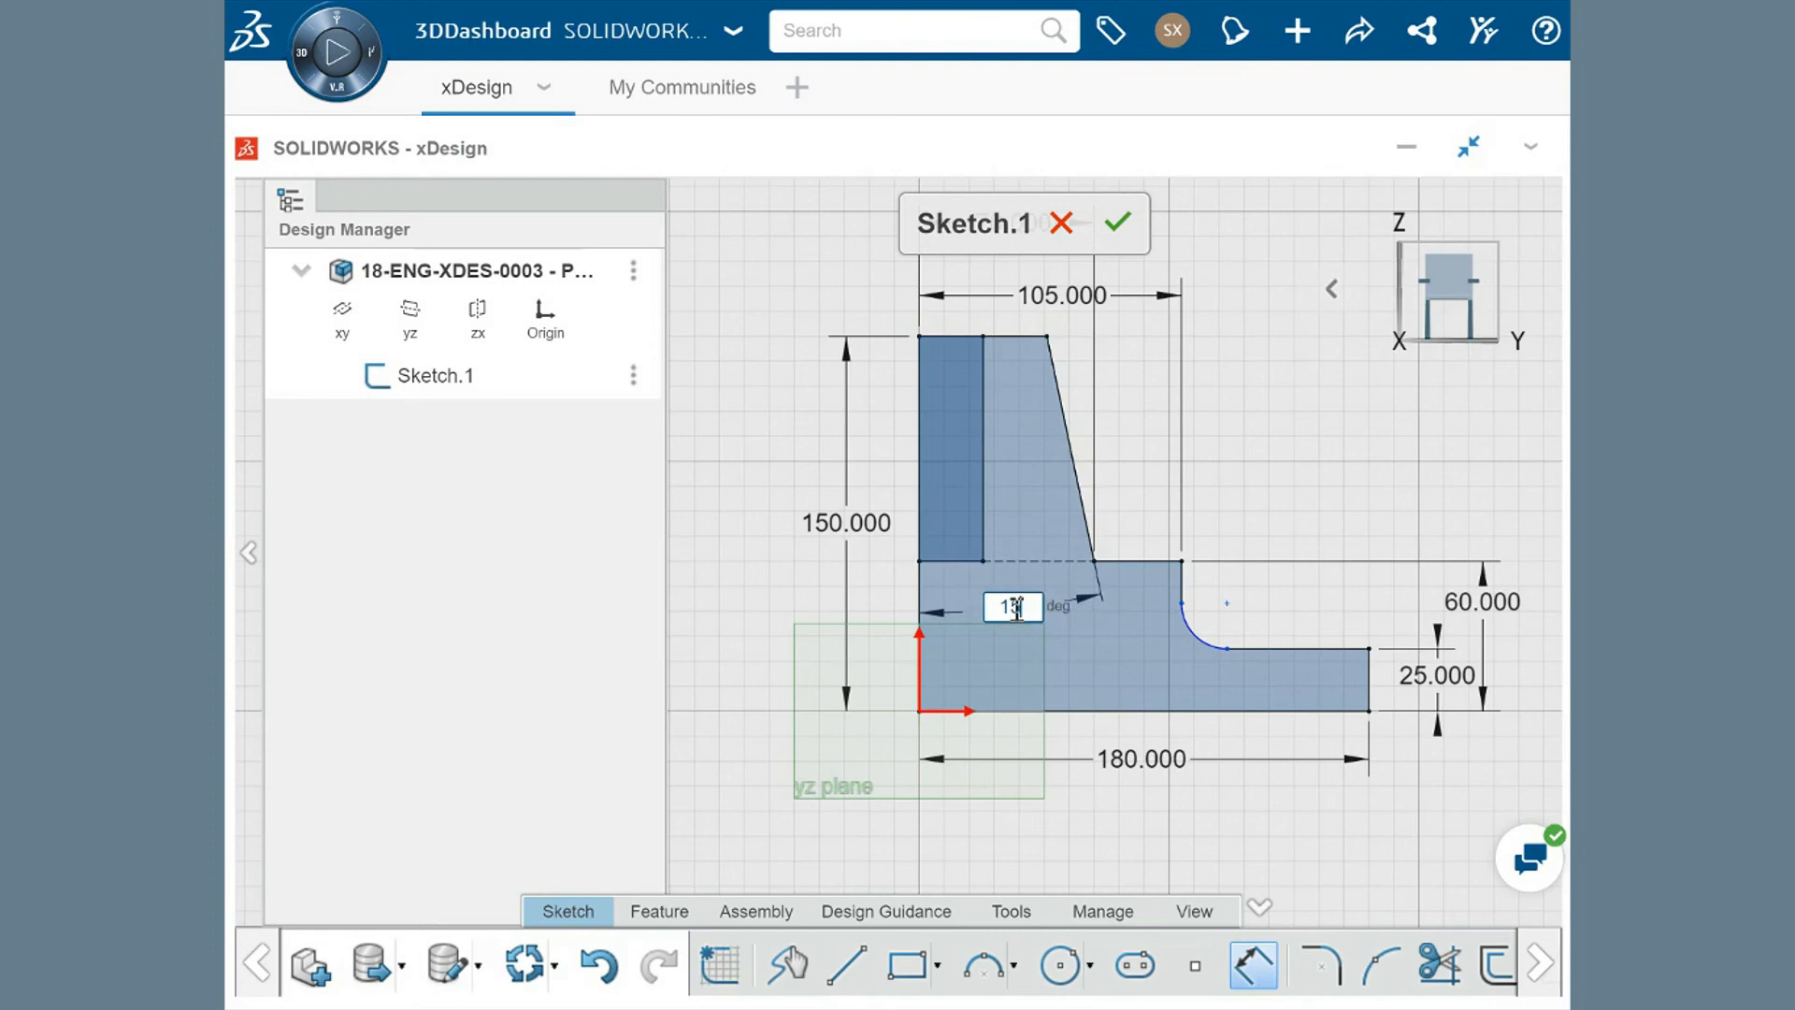
{"action": "key", "text": "Return"}
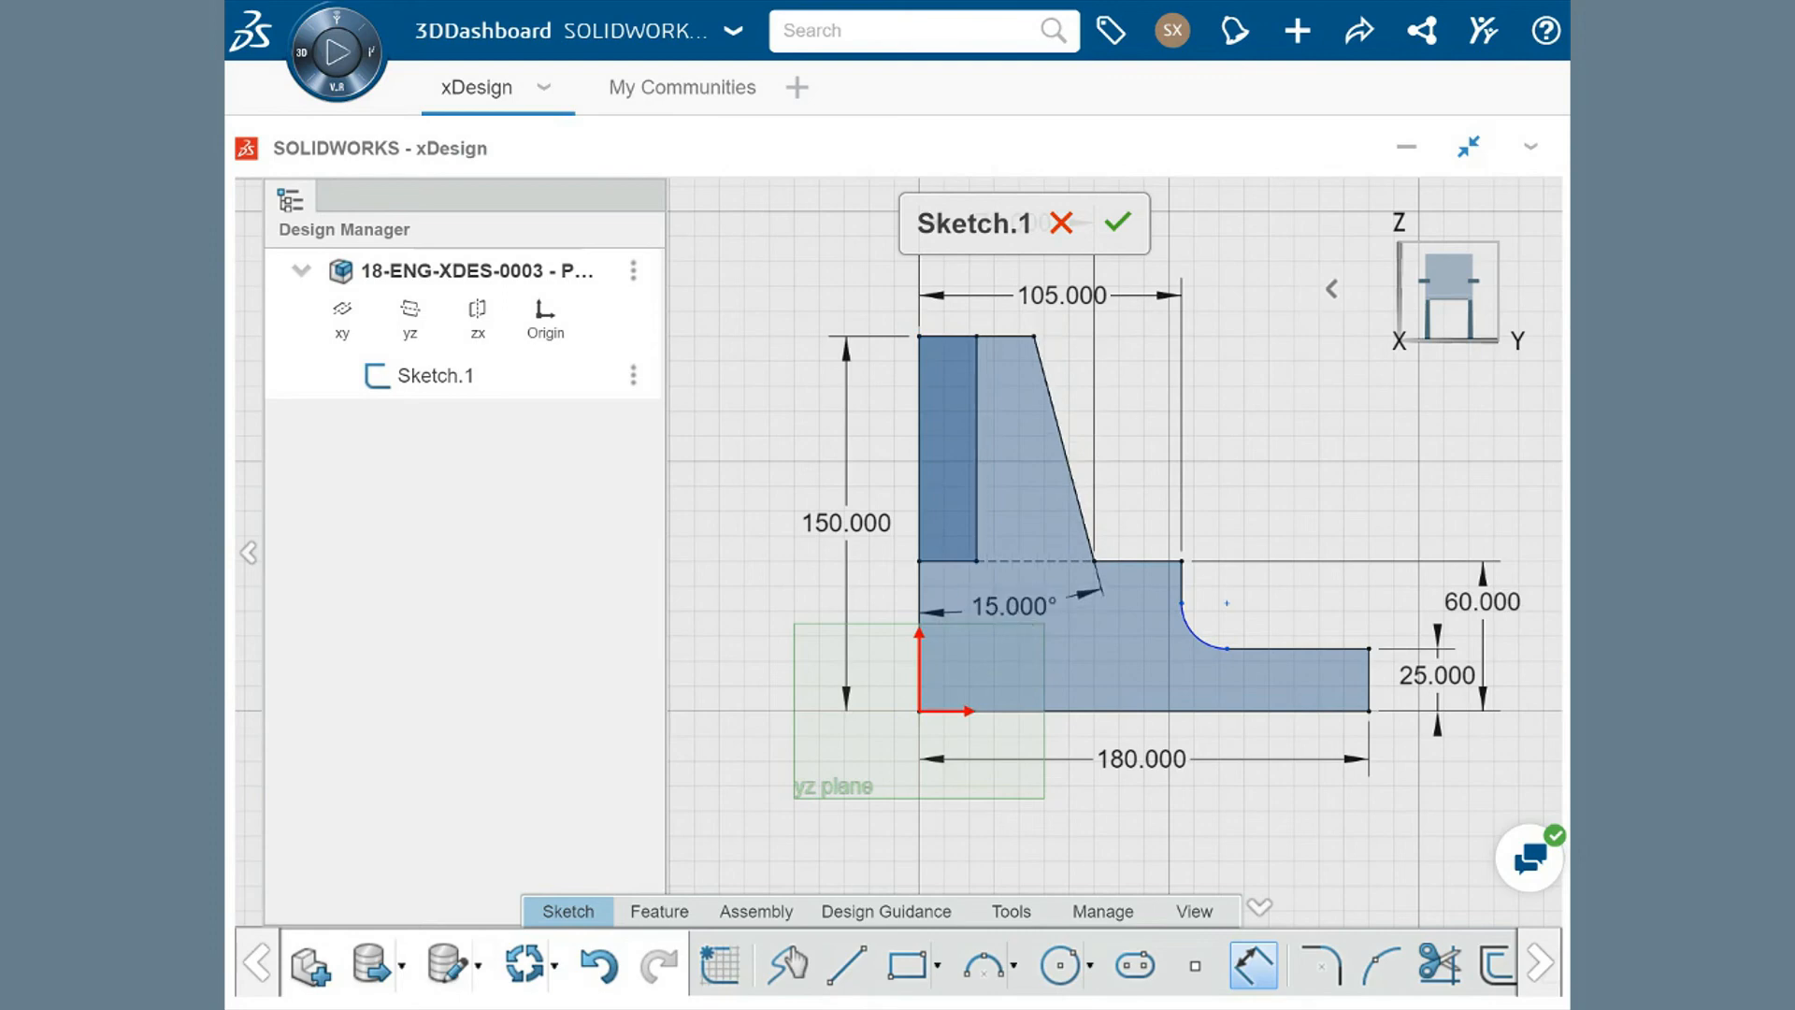
{"action": "left_click", "coordinate": [920, 587]}
{"action": "key", "text": "Escape"}
Dimension the radius of the arc above the base to 15 mm.
{"action": "left_click", "coordinate": [1200, 645]}
{"action": "left_click", "coordinate": [1141, 675]}
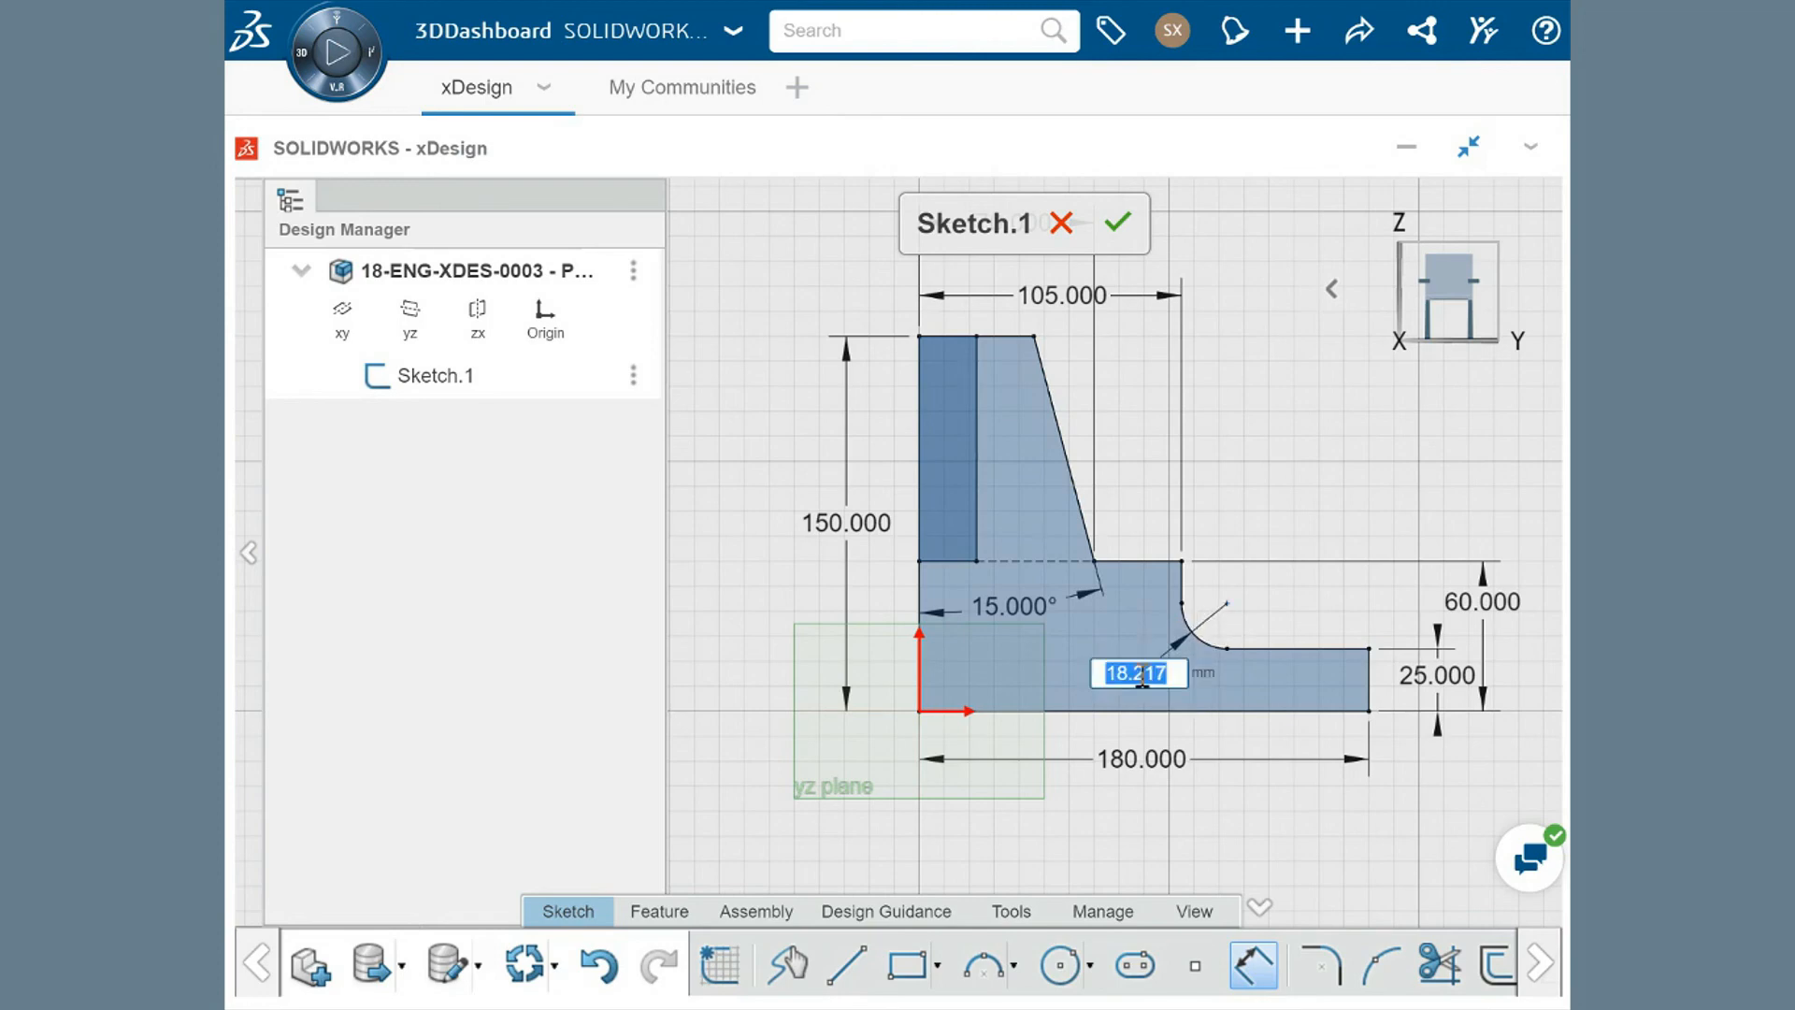
{"action": "type", "text": "15"}
{"action": "key", "text": "Return"}
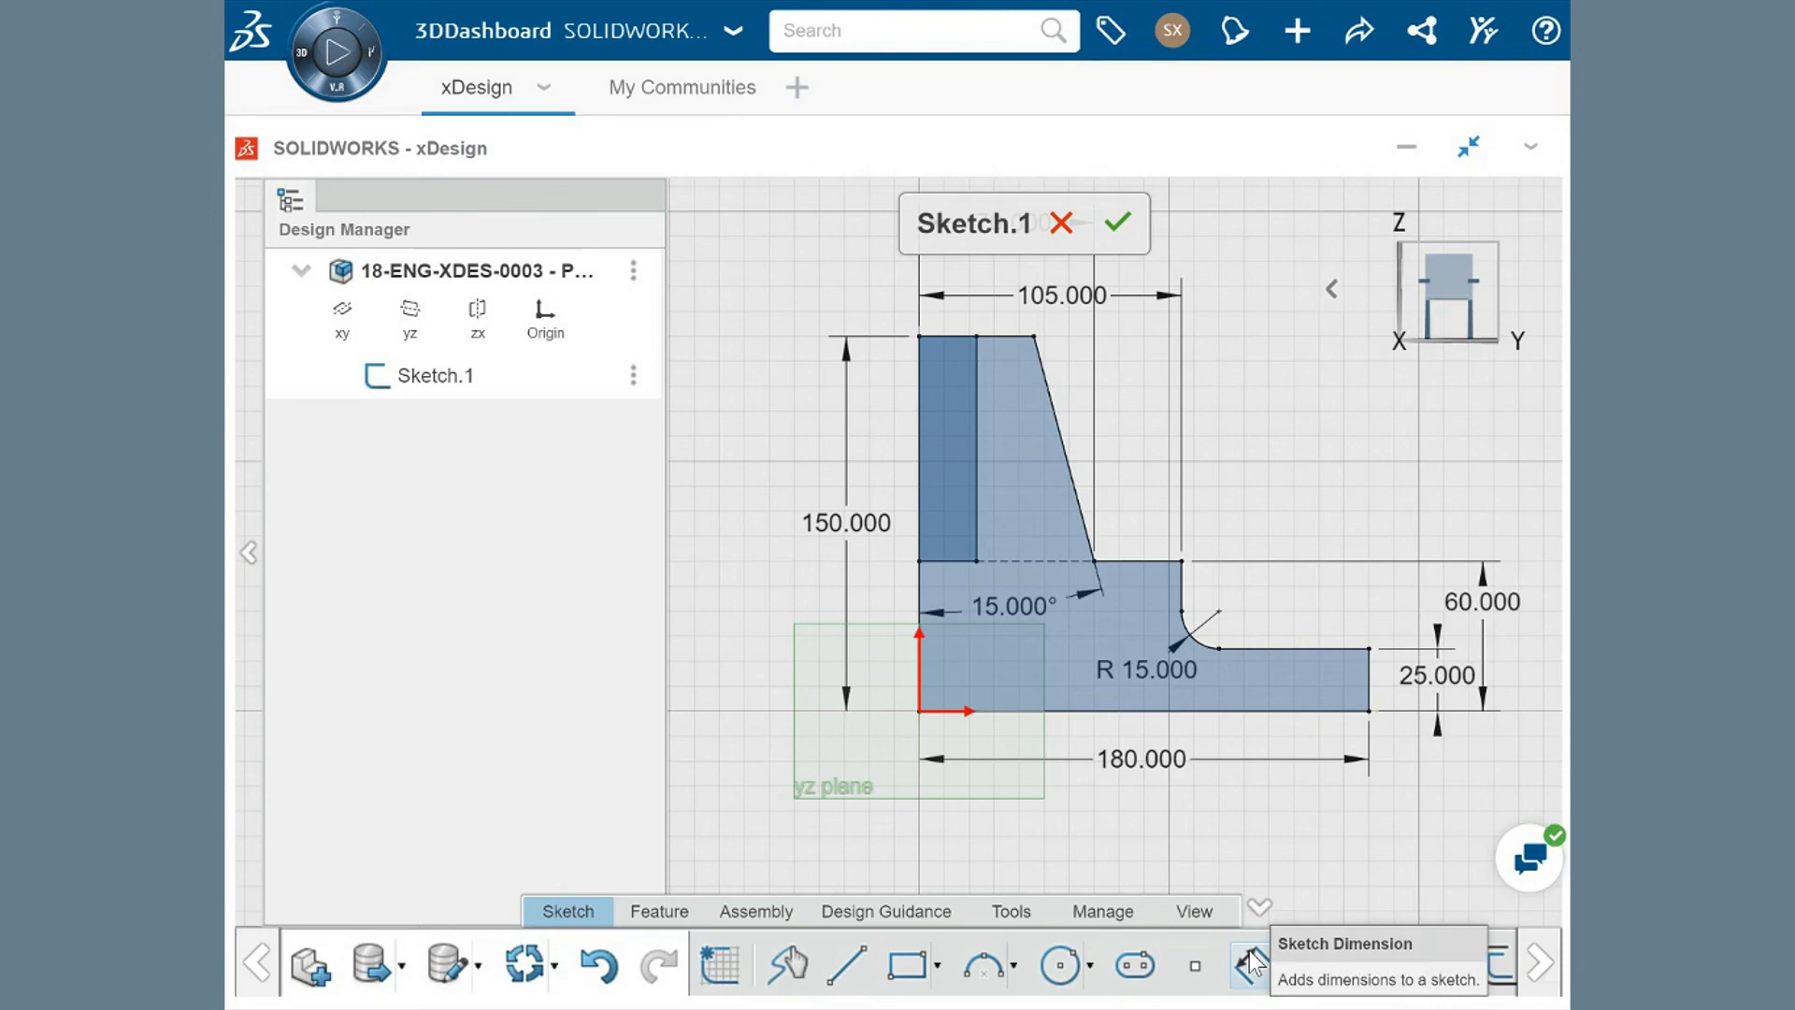
Sketch a circle about 30 mm in diameter centred on the base's upper horizontal edge, between the arc and the outer end.
{"action": "left_click", "coordinate": [1061, 968]}
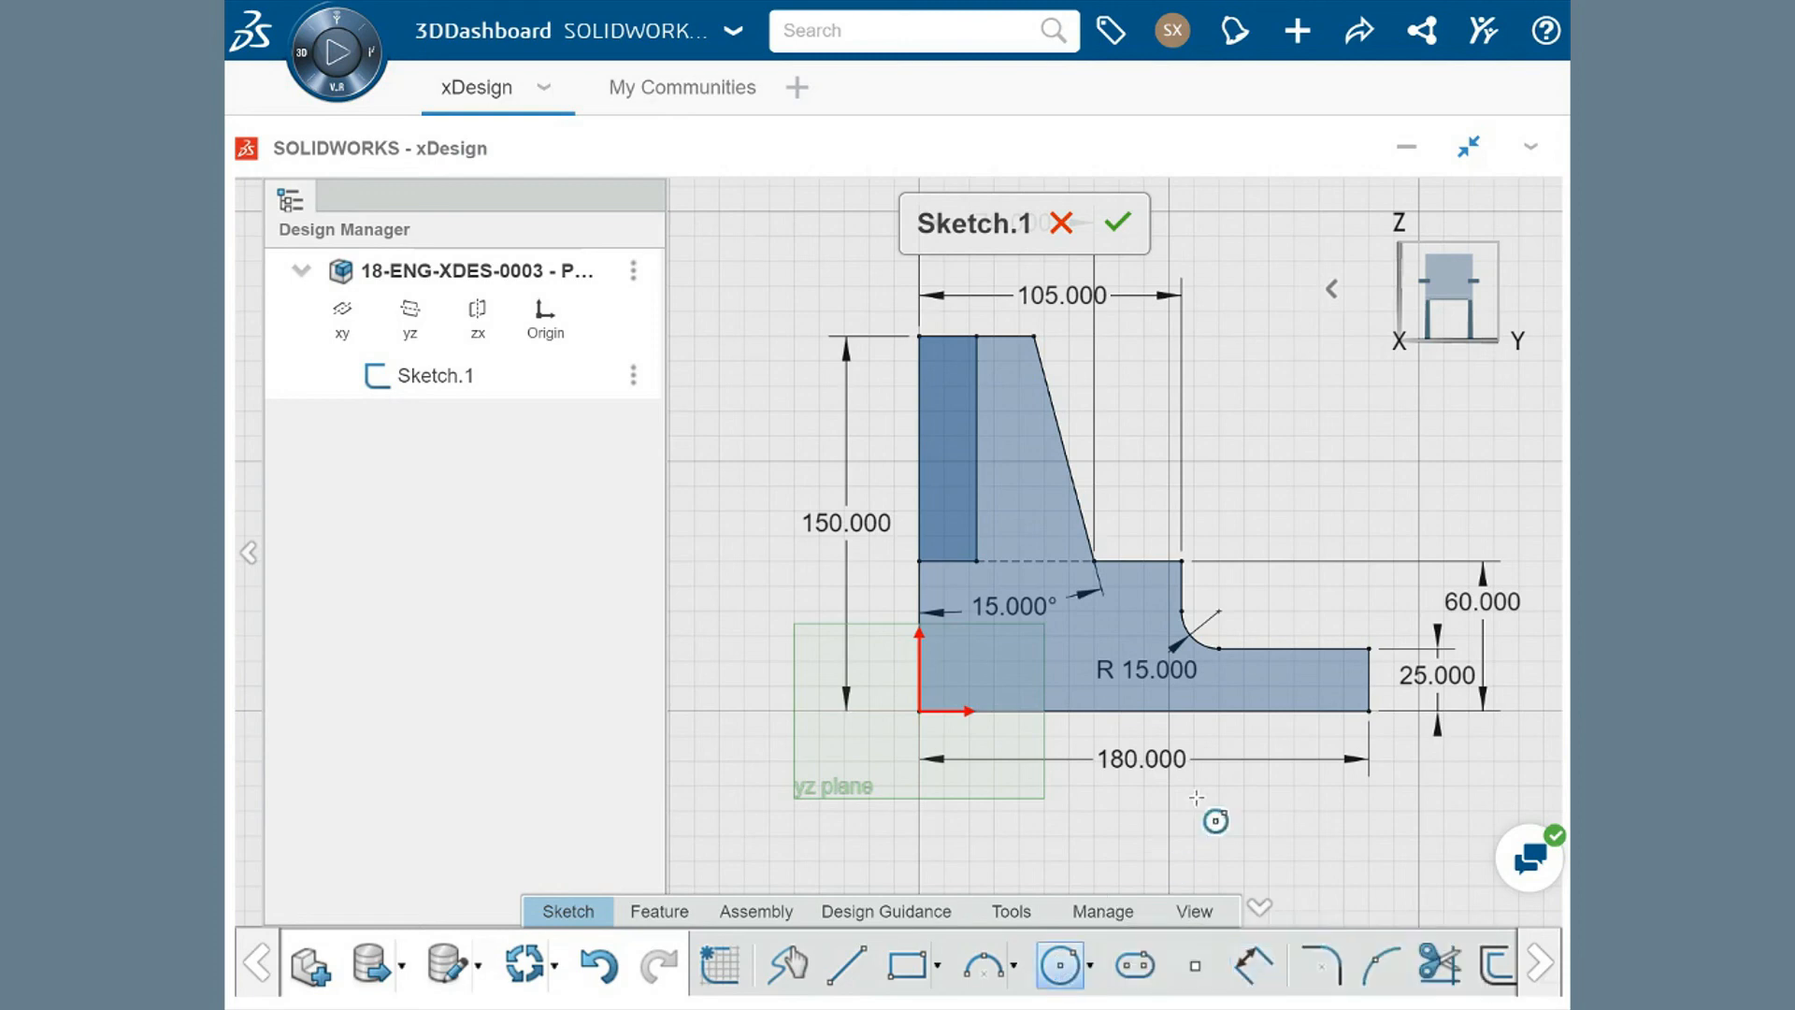
{"action": "left_click", "coordinate": [1294, 648]}
{"action": "left_click", "coordinate": [1323, 624]}
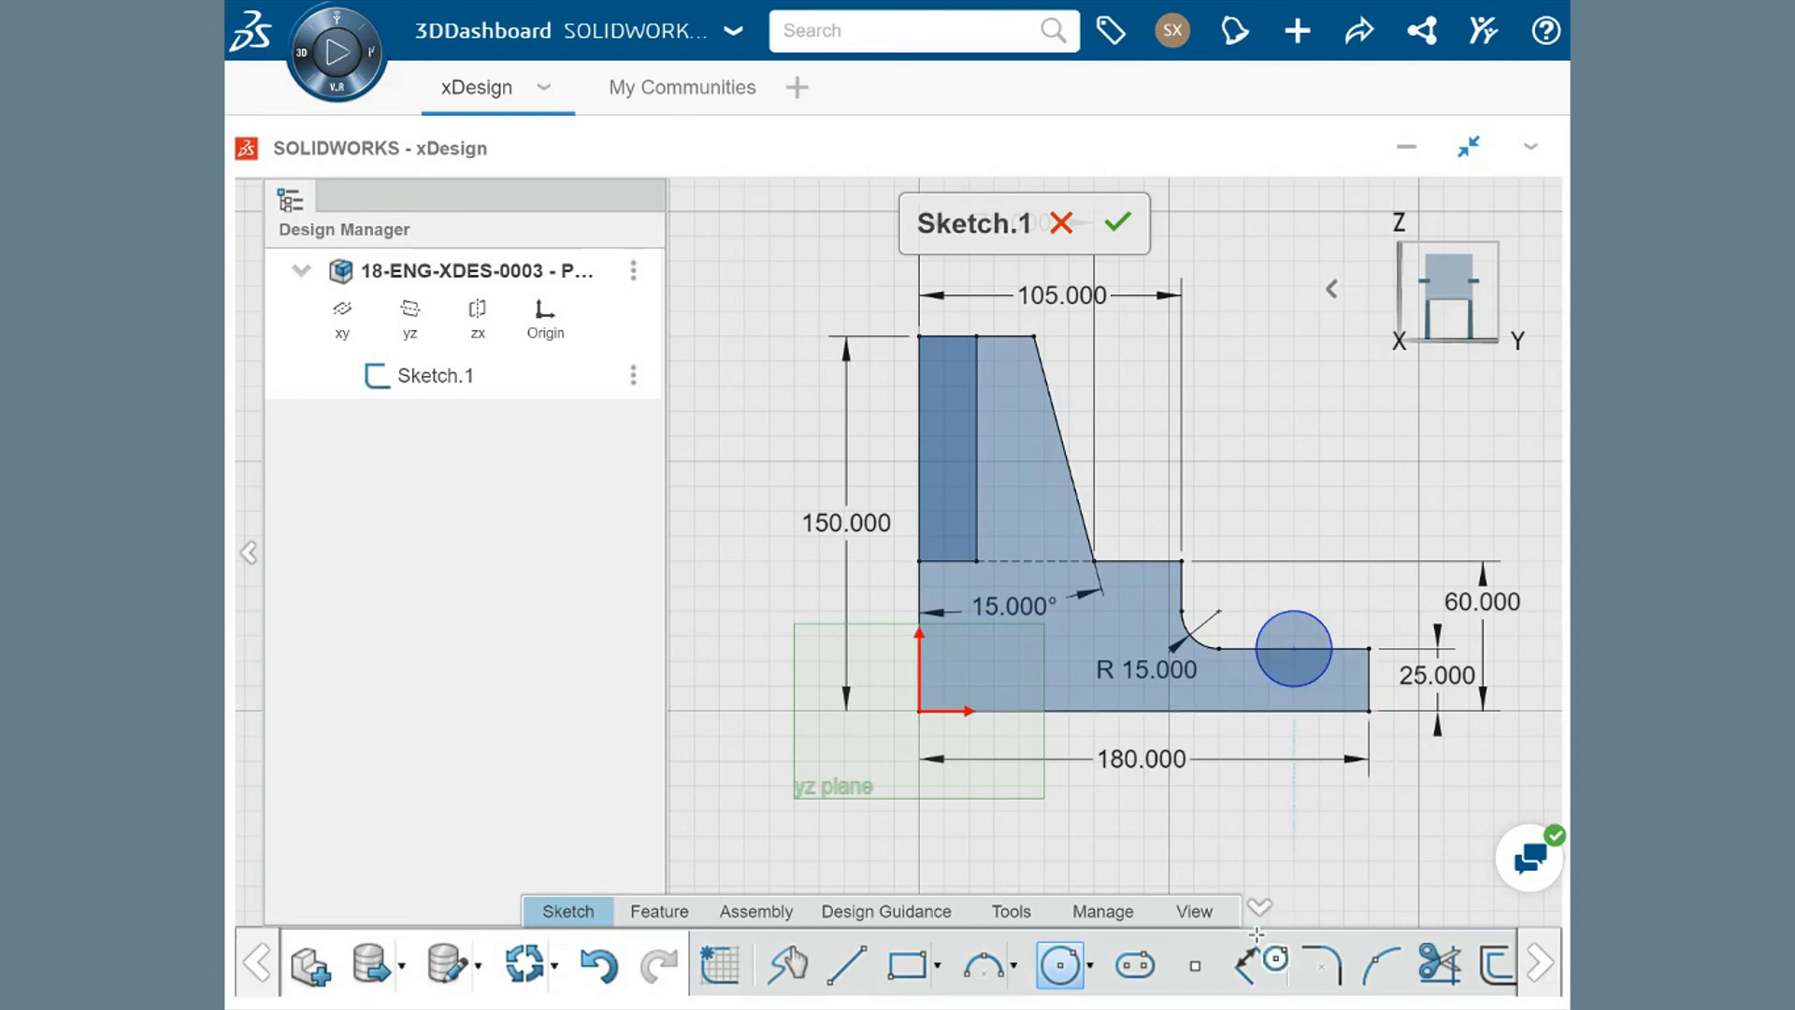
Dimension the diameter of the circle on the base's upper edge to 15 mm.
{"action": "left_click", "coordinate": [1254, 966]}
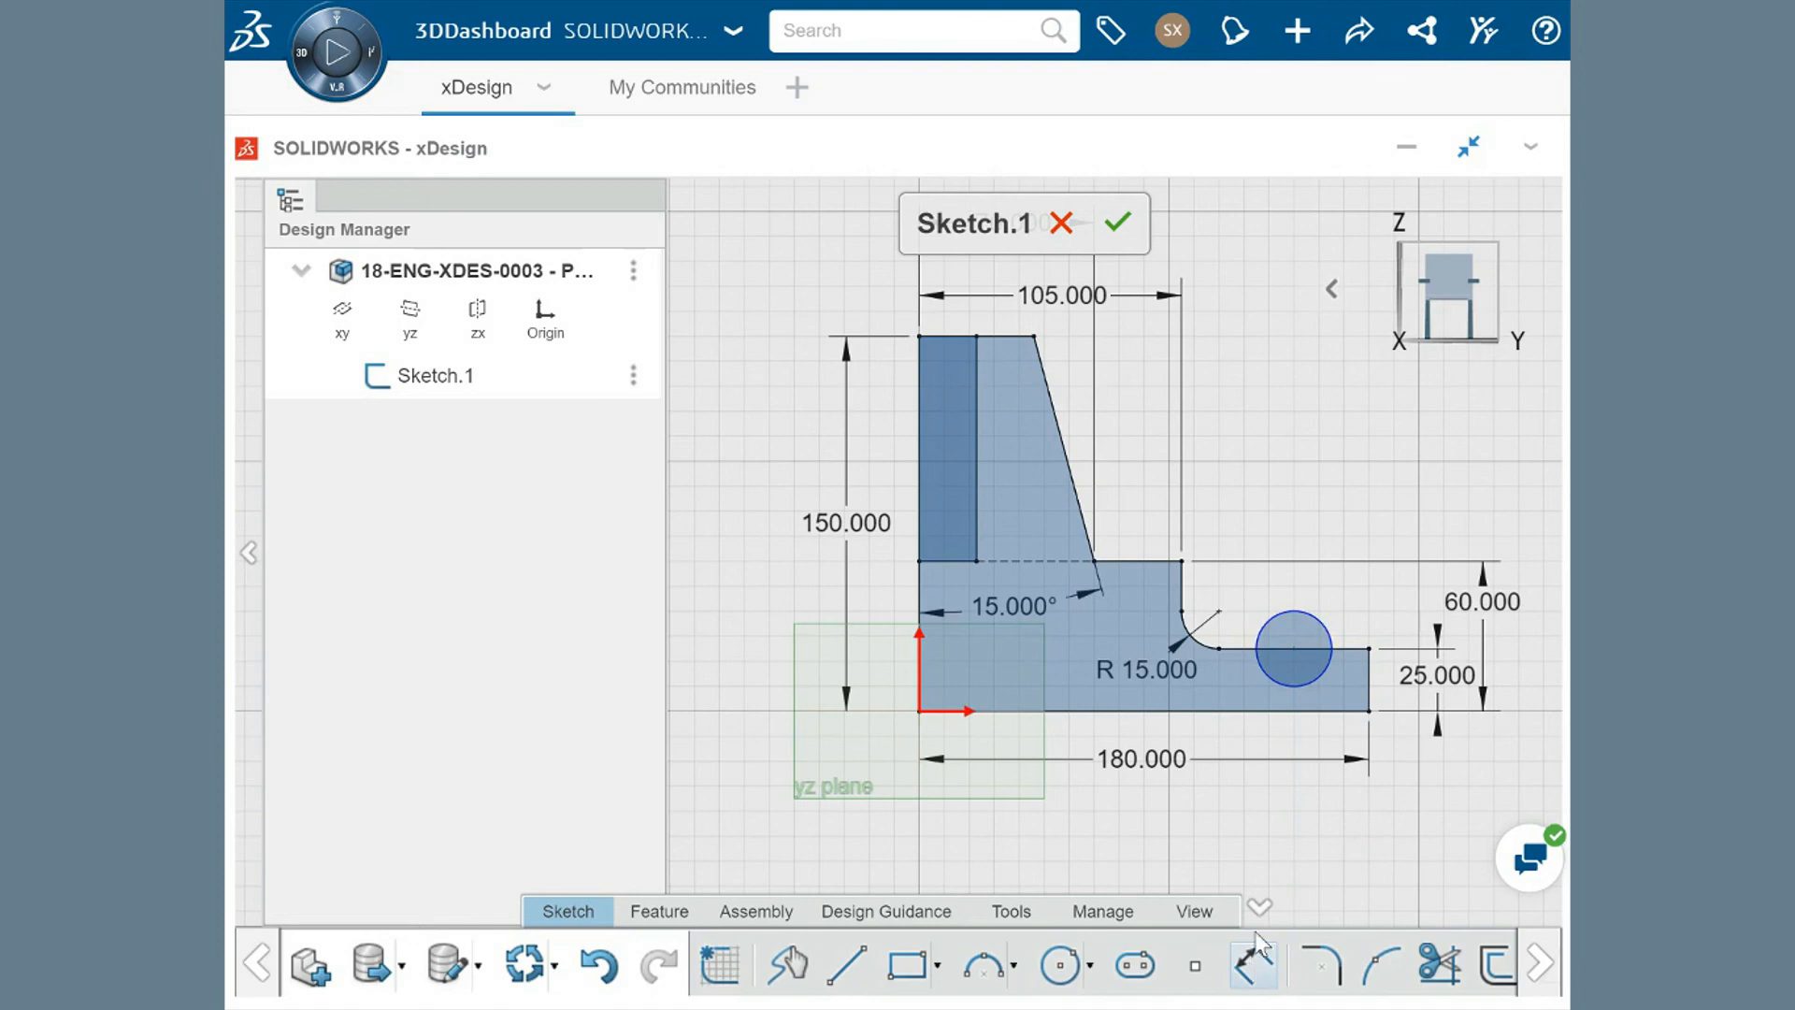
{"action": "left_click", "coordinate": [1331, 608]}
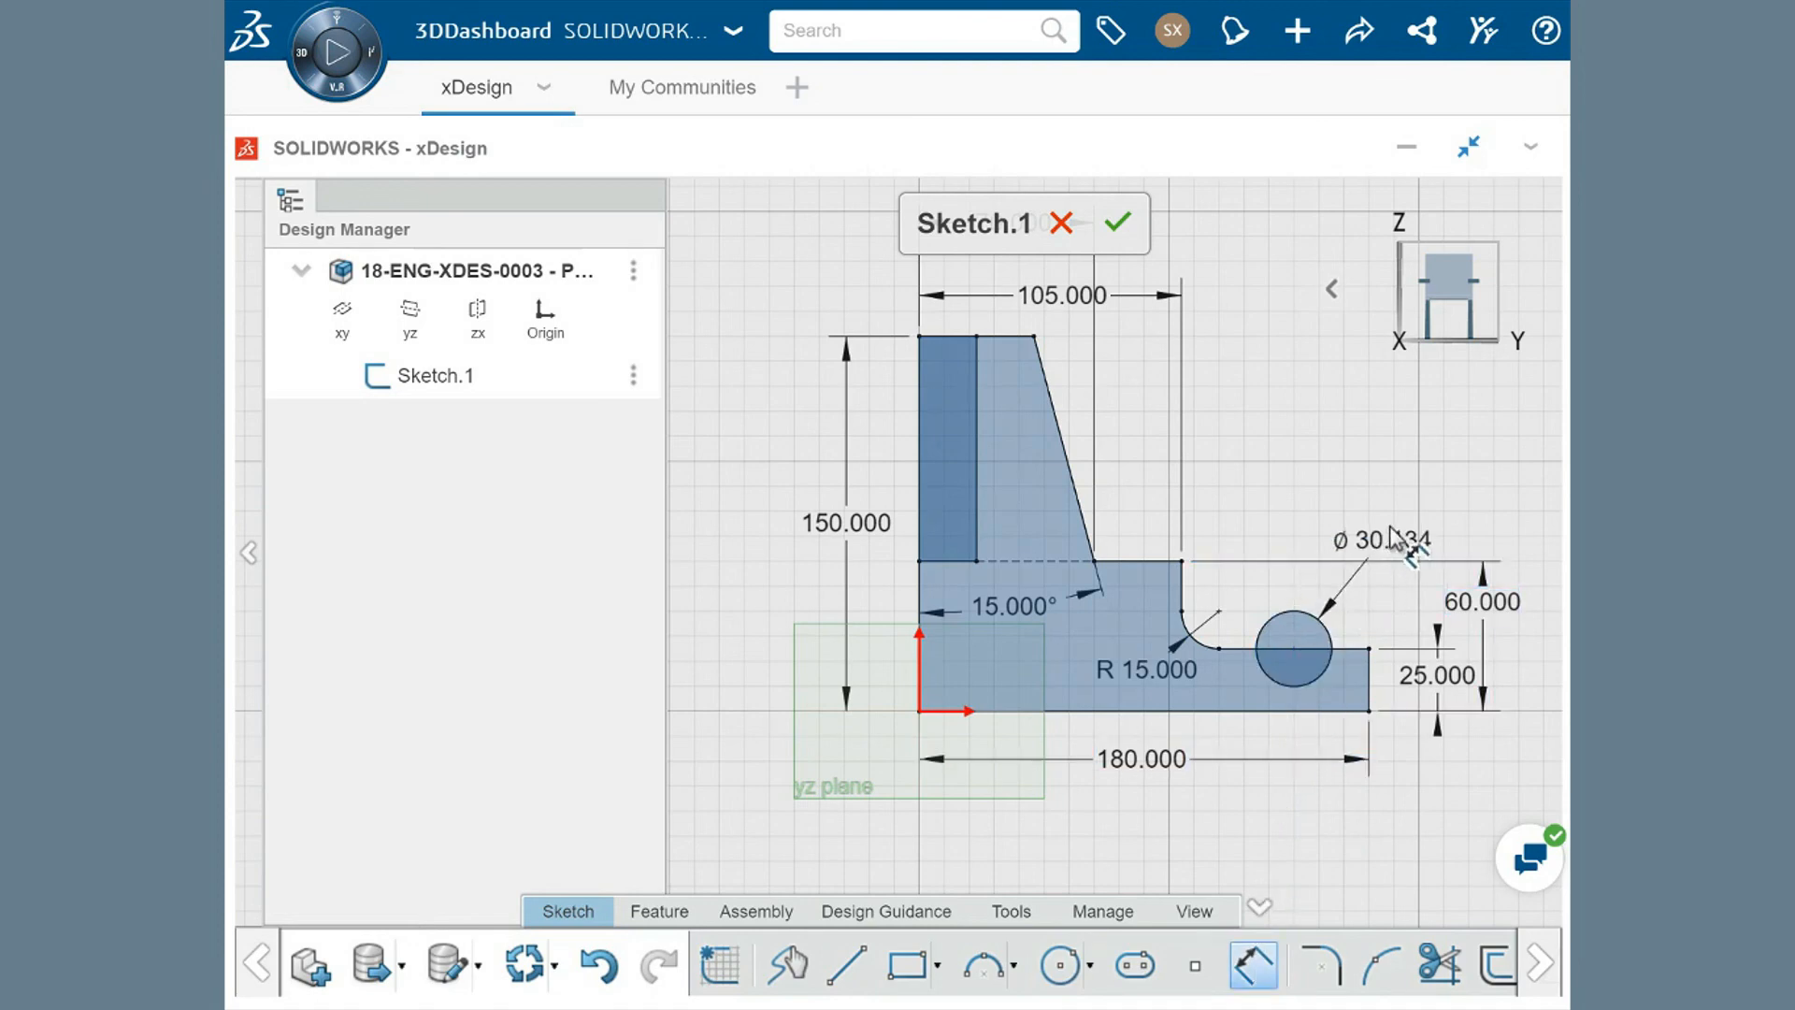
{"action": "left_click", "coordinate": [1391, 529]}
{"action": "type", "text": "15"}
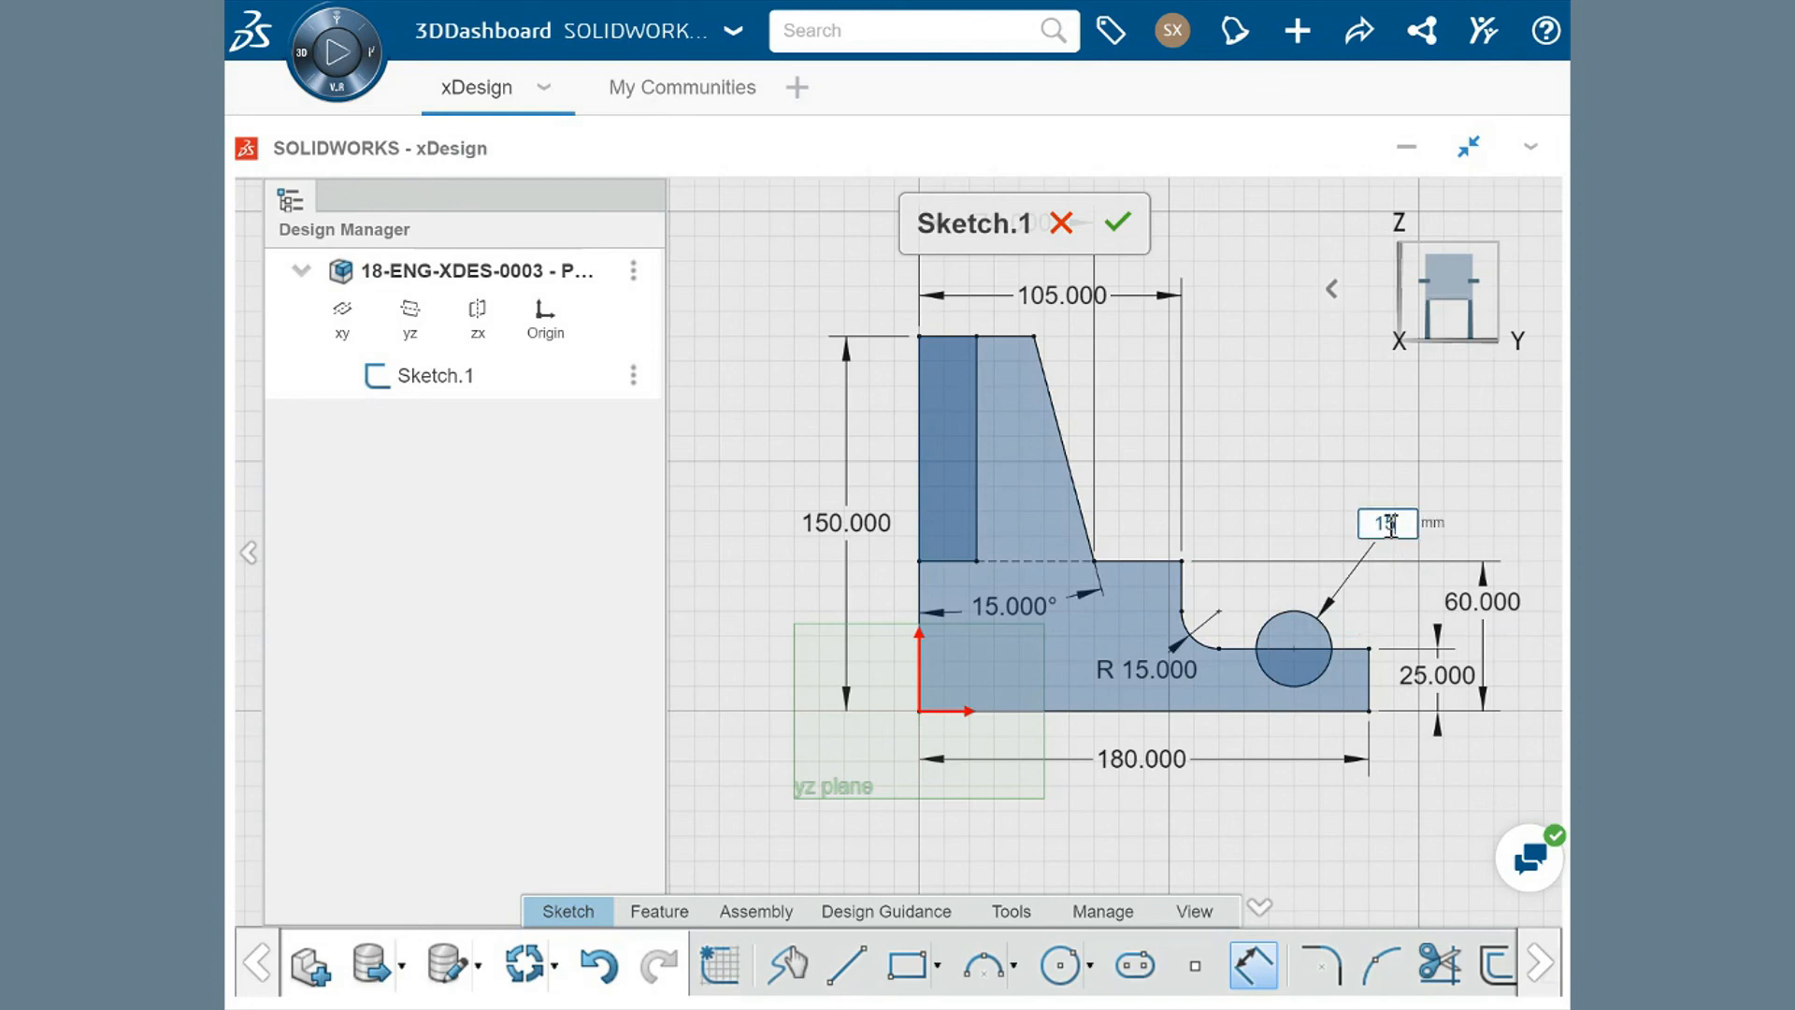
{"action": "key", "text": "Return"}
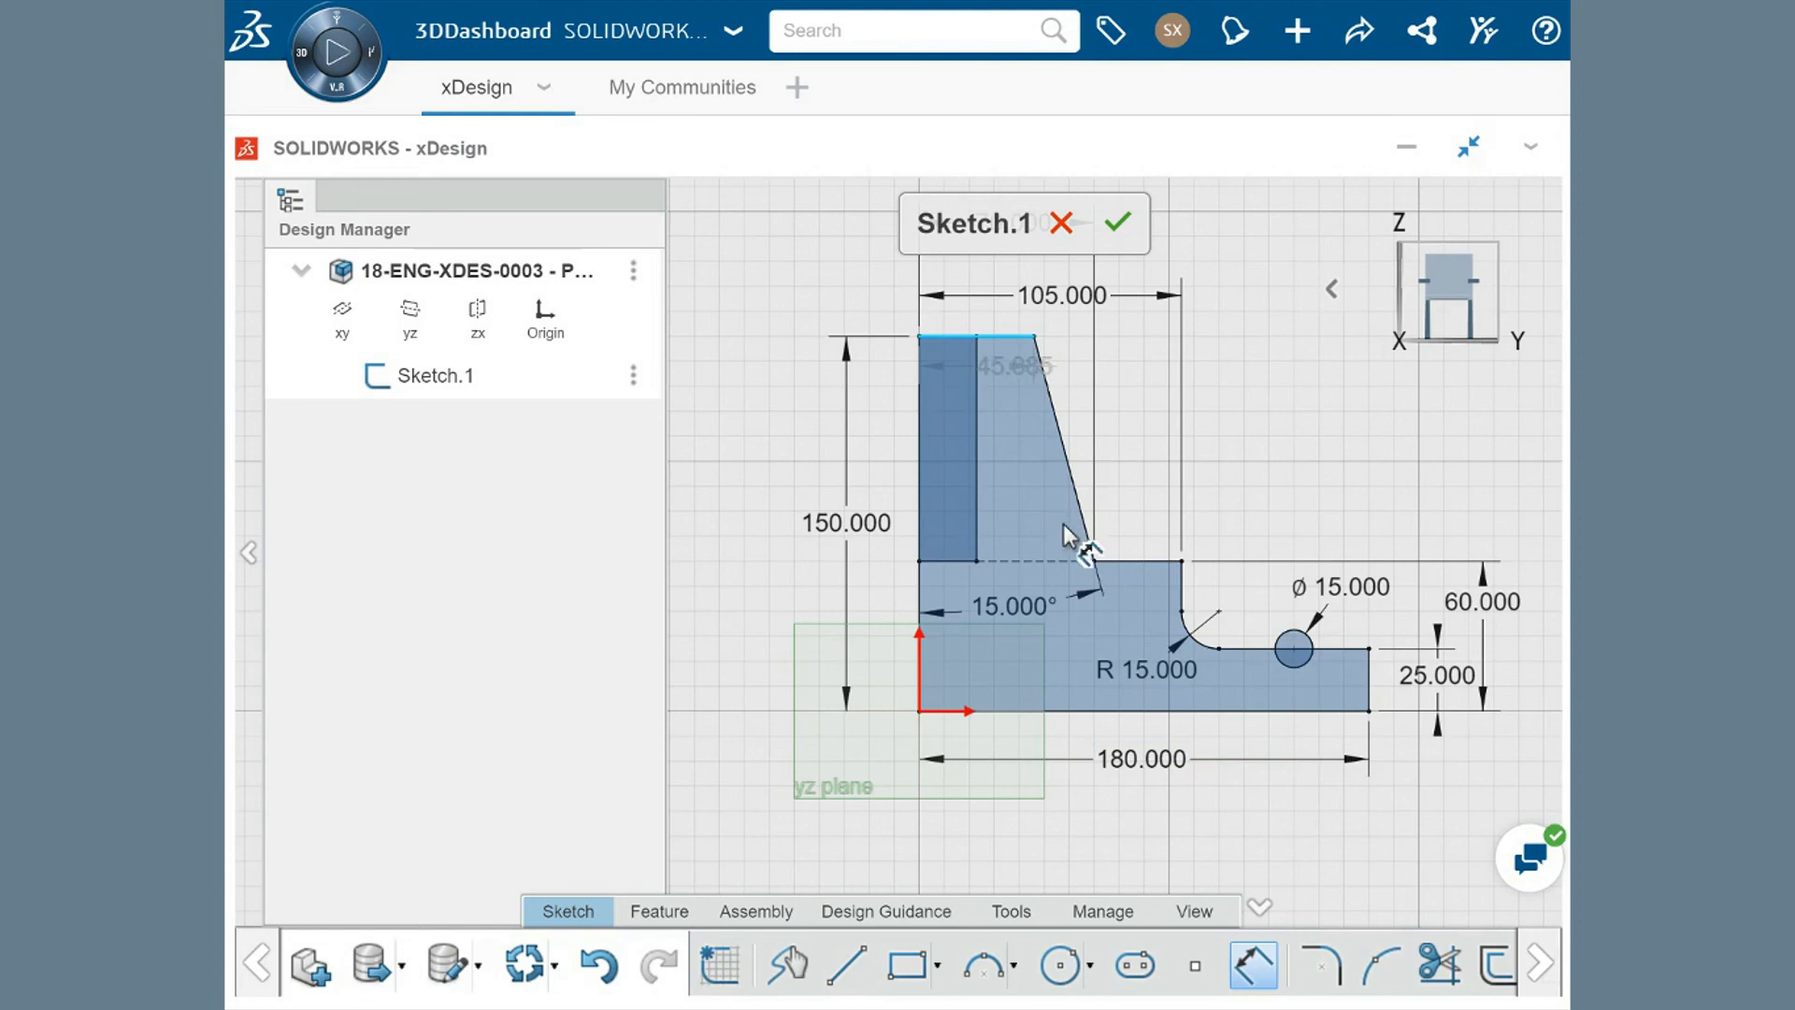
Add driven vertical and aligned dimensions to the slanted edge, and set the profile's overall height to 175 mm.
{"action": "left_click", "coordinate": [1095, 562]}
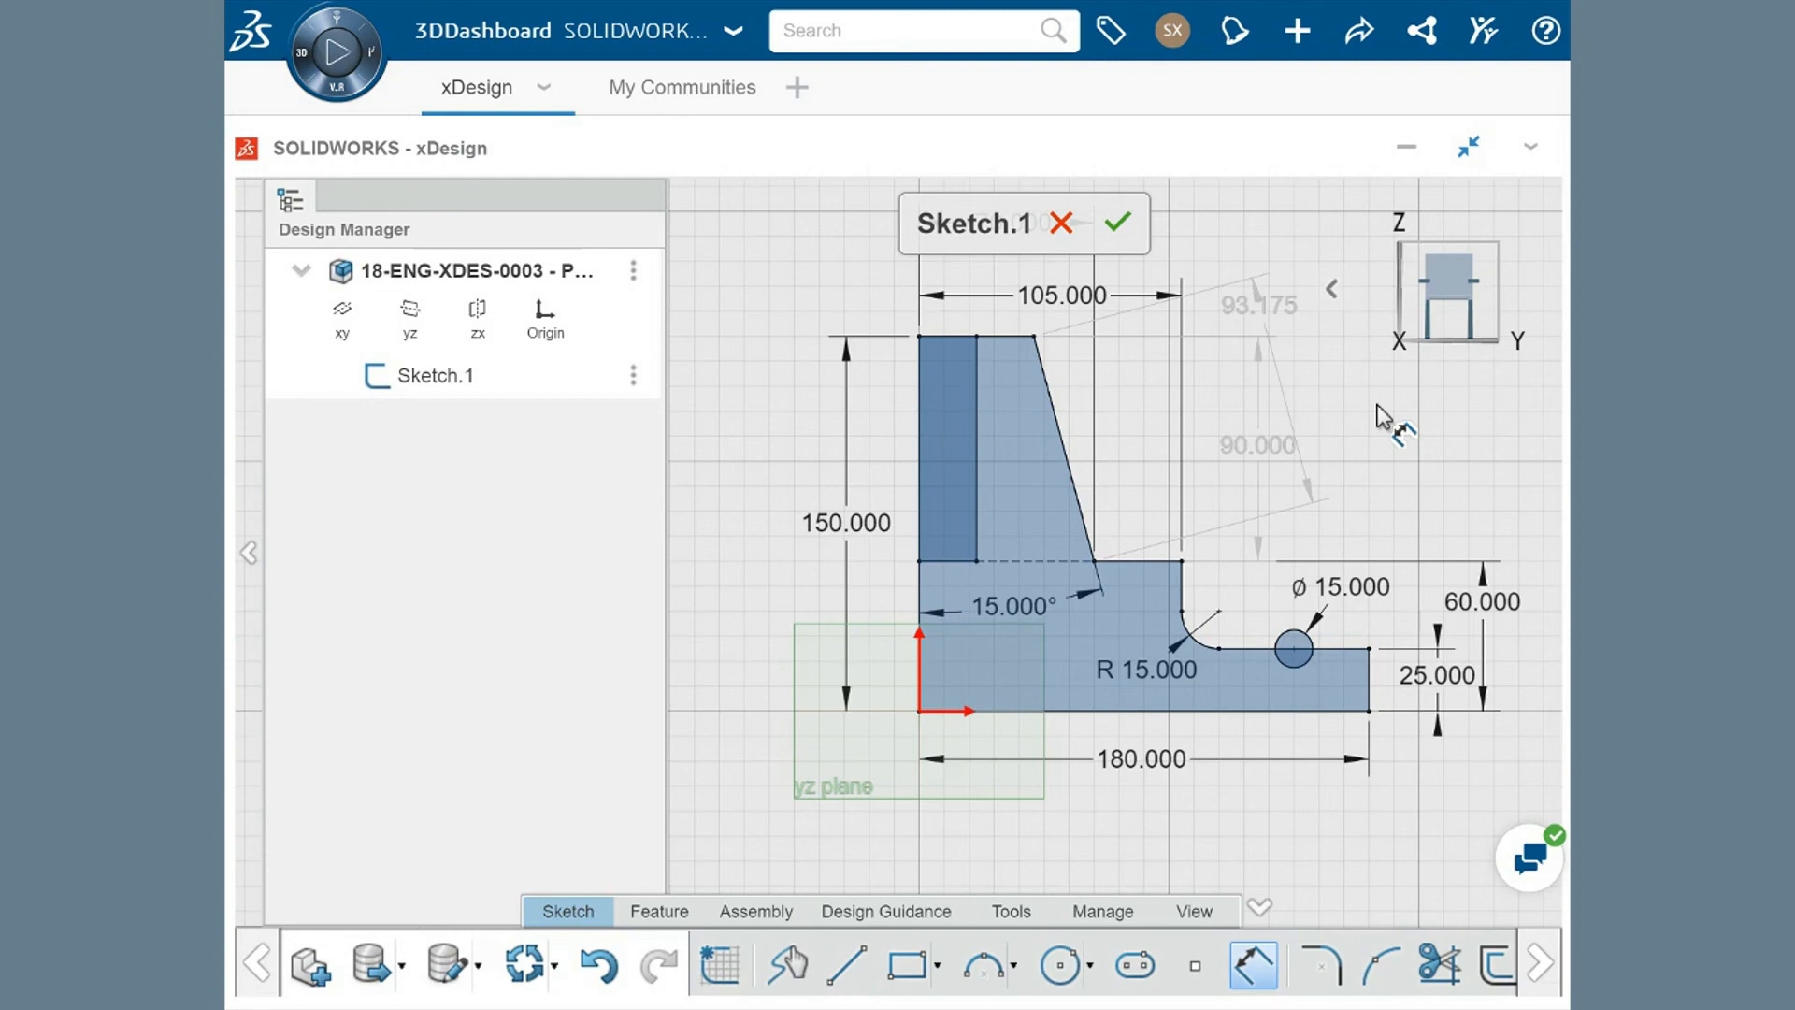
{"action": "double_click", "coordinate": [854, 523]}
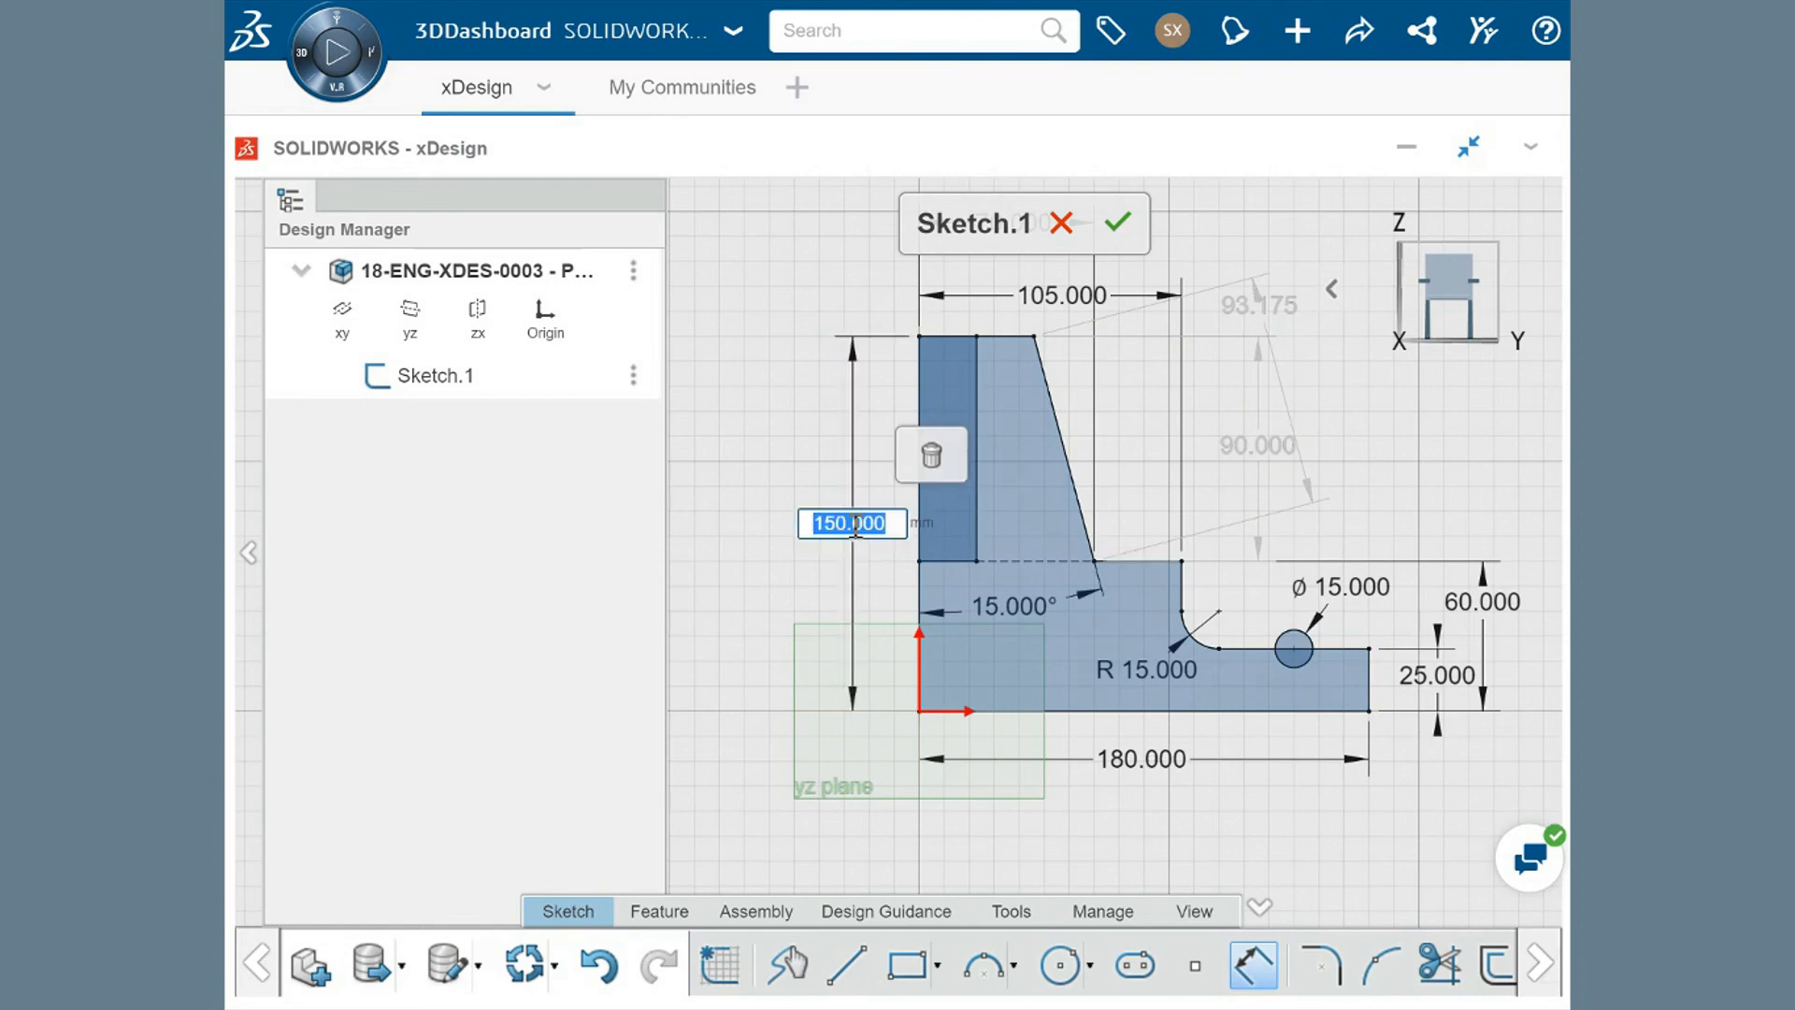
{"action": "type", "text": "175"}
{"action": "key", "text": "Return"}
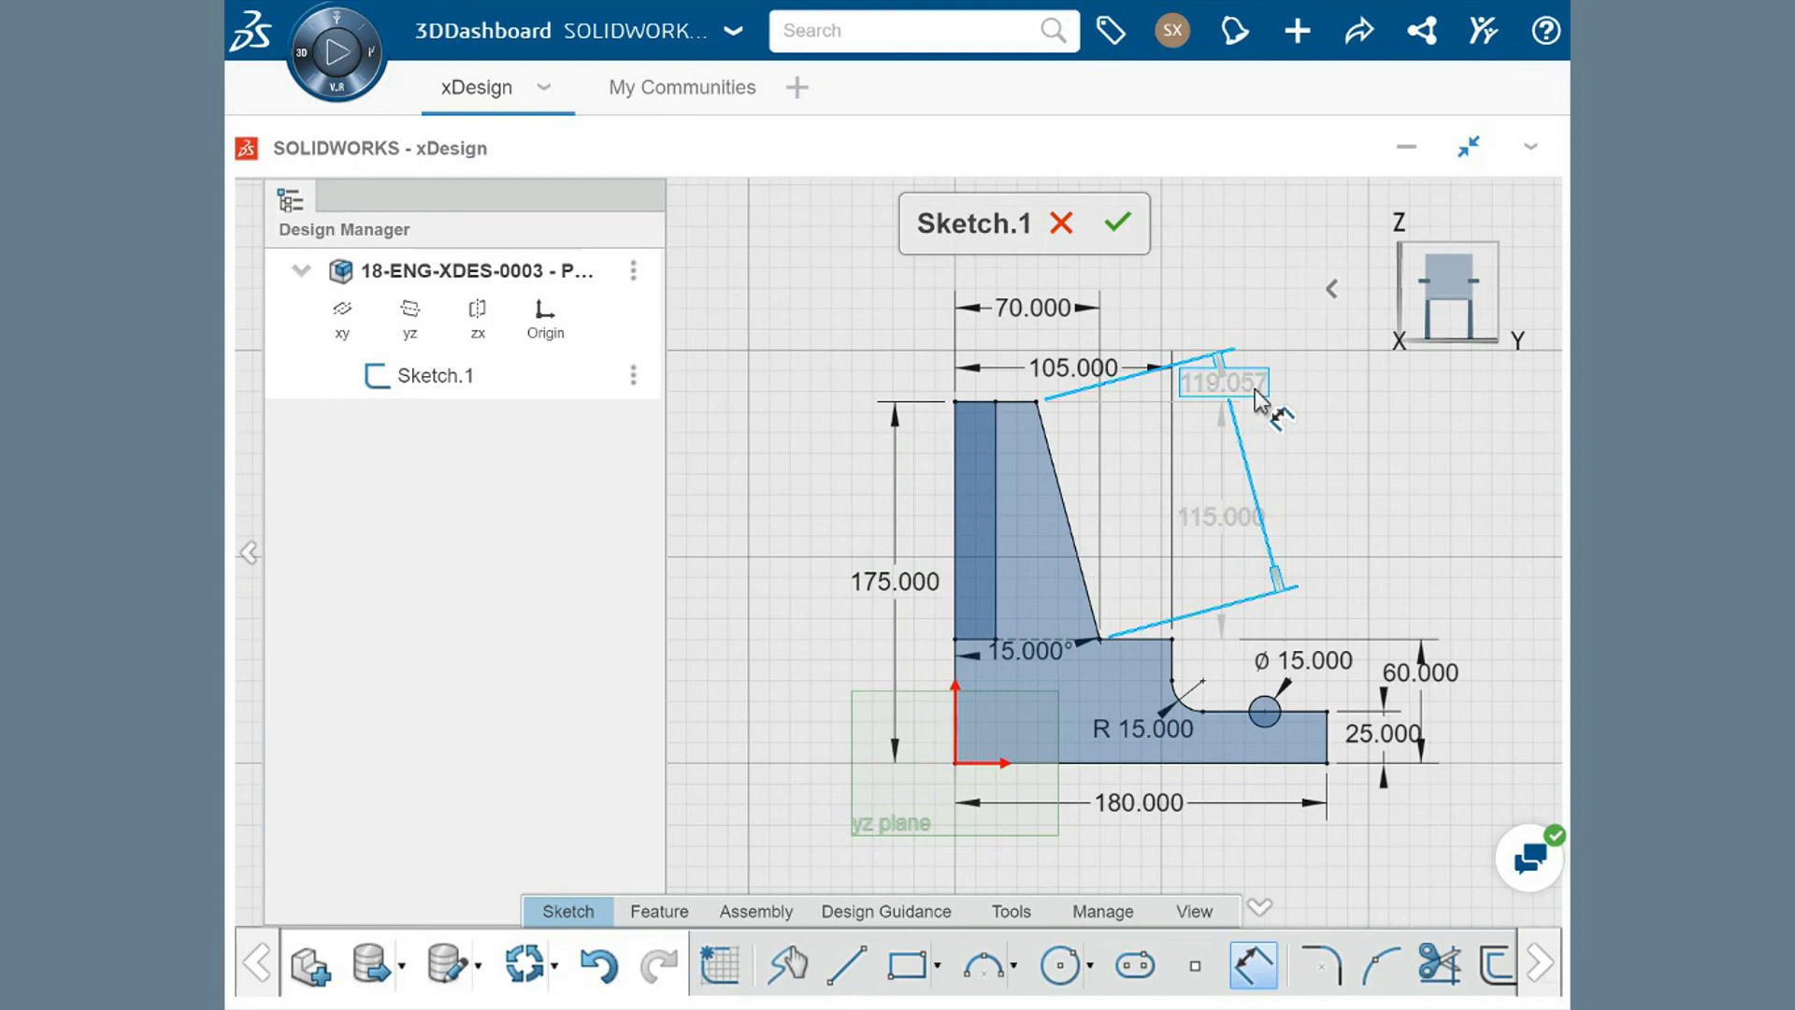
Delete the driven aligned dimension of the slanted edge, keeping its driven vertical dimension.
{"action": "left_click", "coordinate": [1253, 481]}
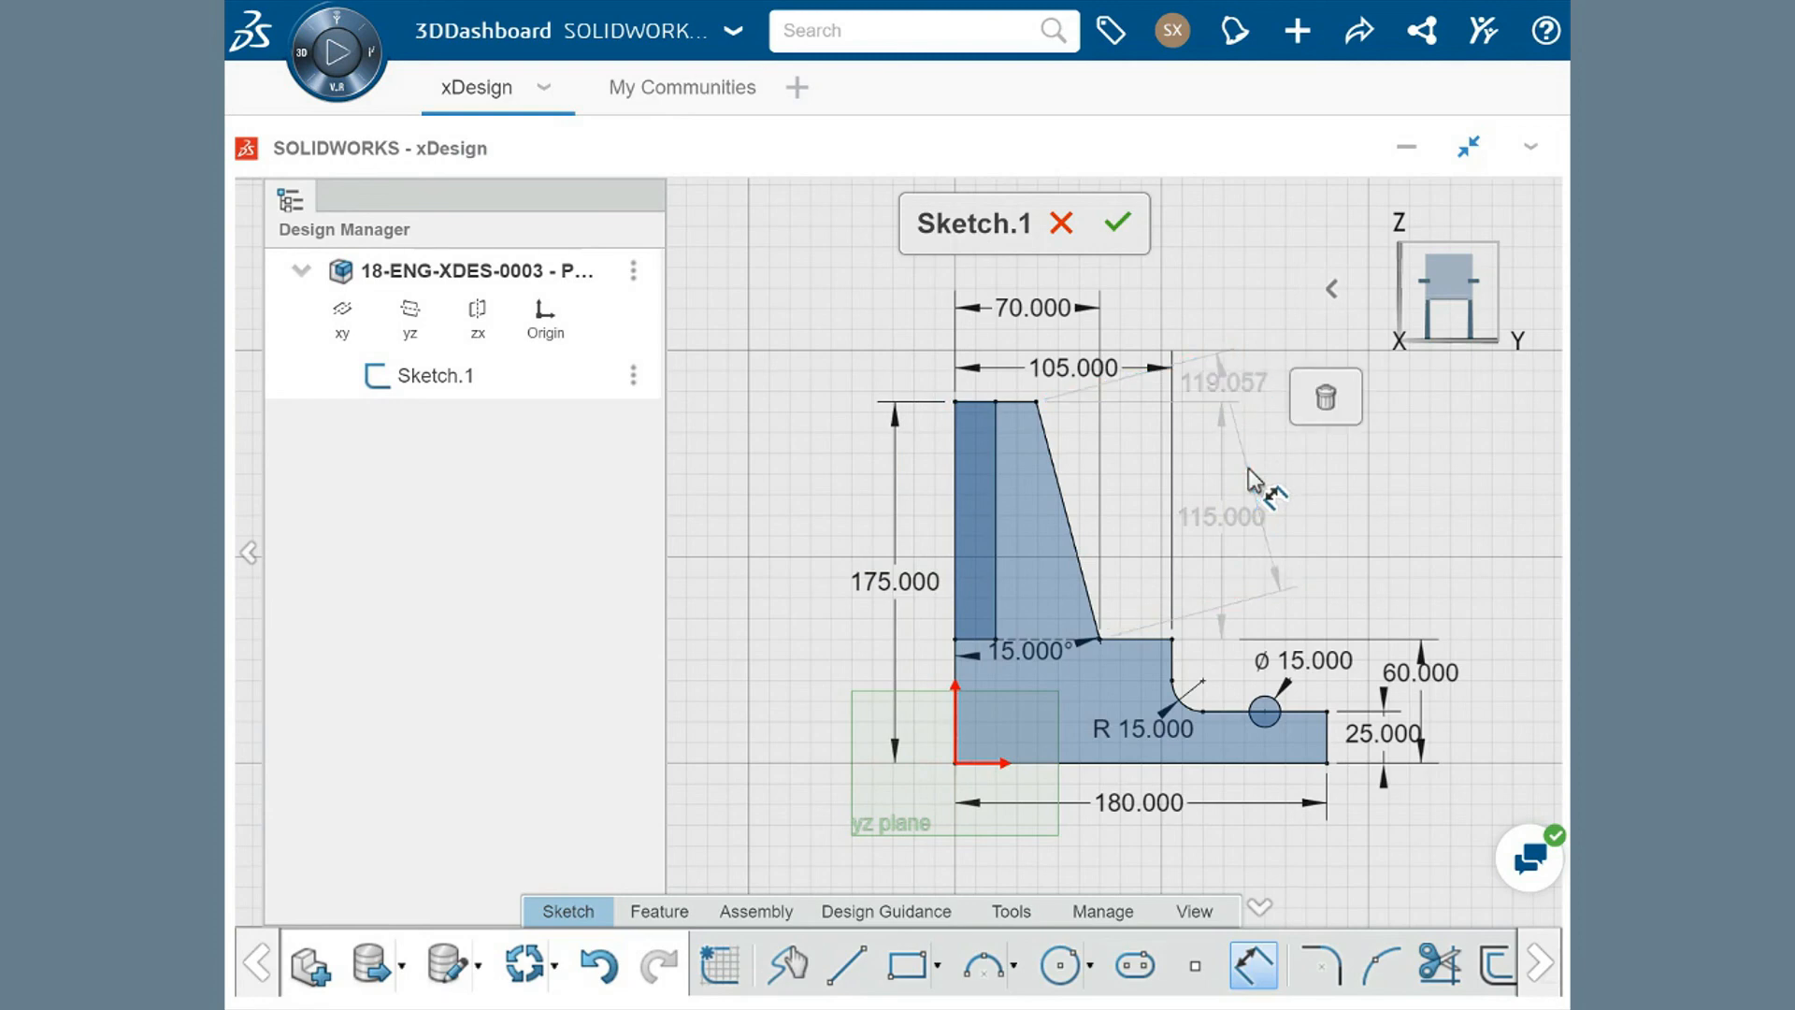
{"action": "key", "text": "Delete"}
{"action": "key", "text": "ctrl+z"}
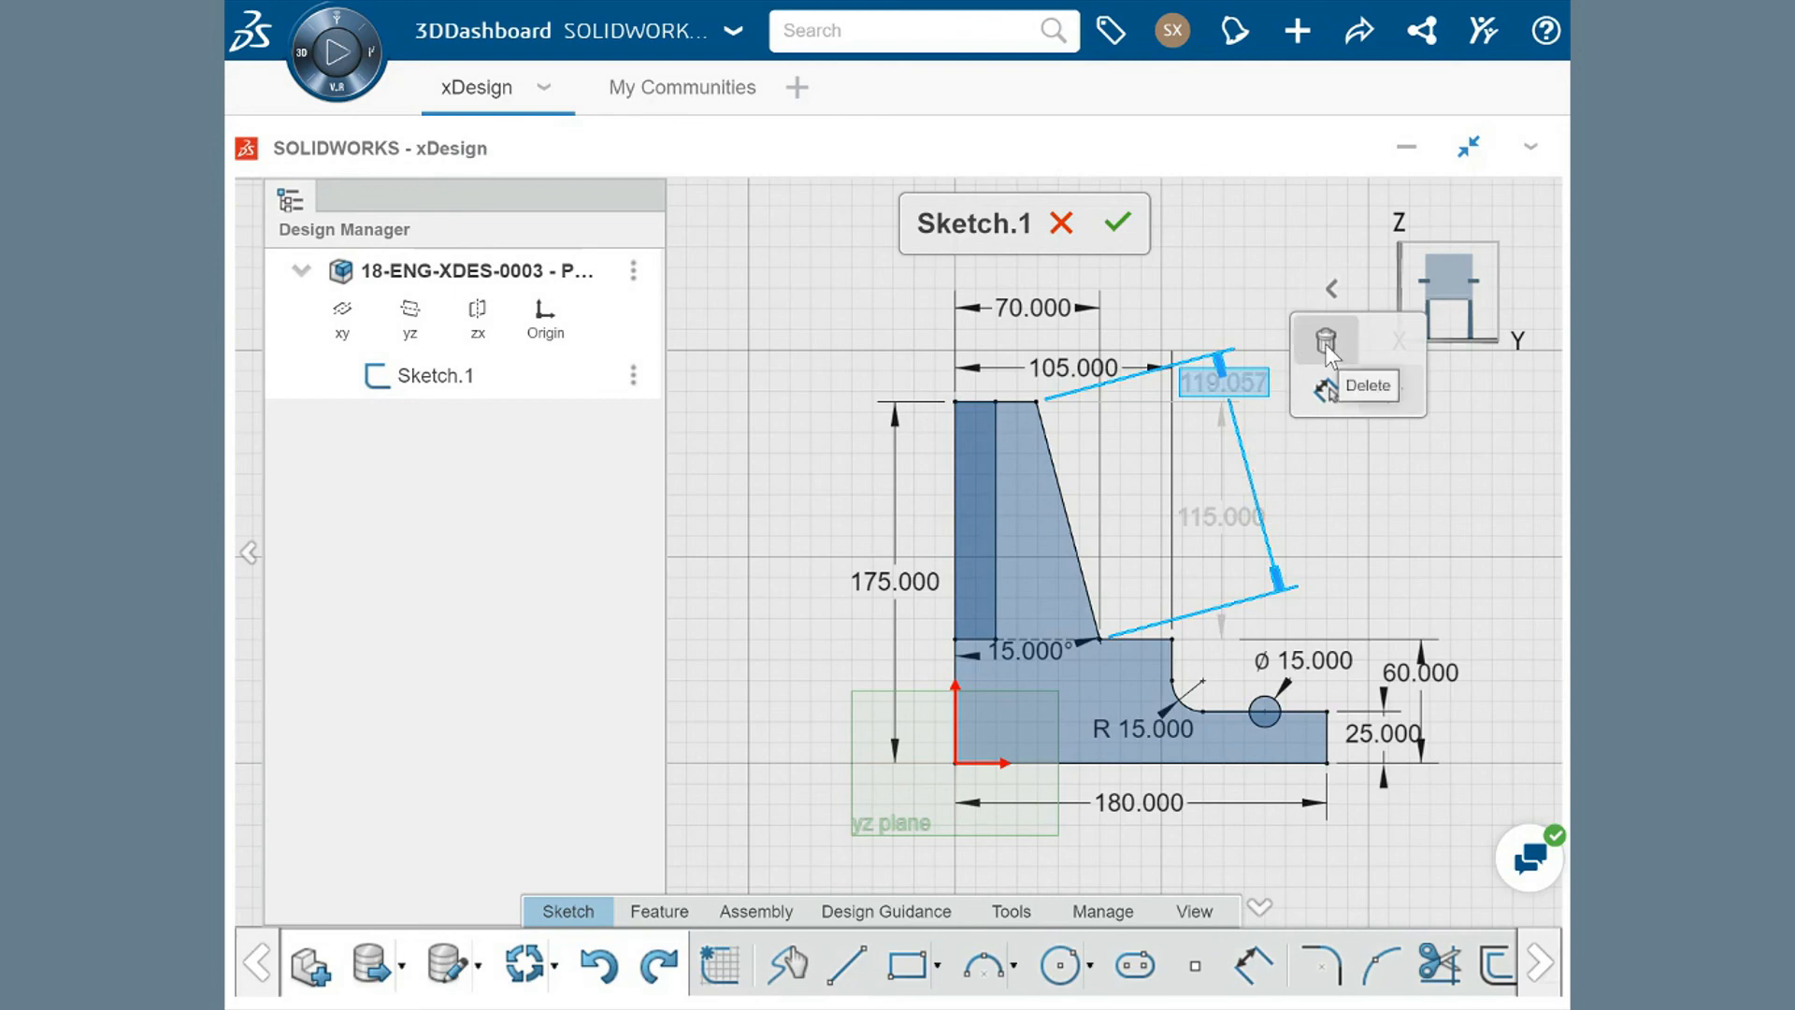
{"action": "left_click", "coordinate": [1325, 342]}
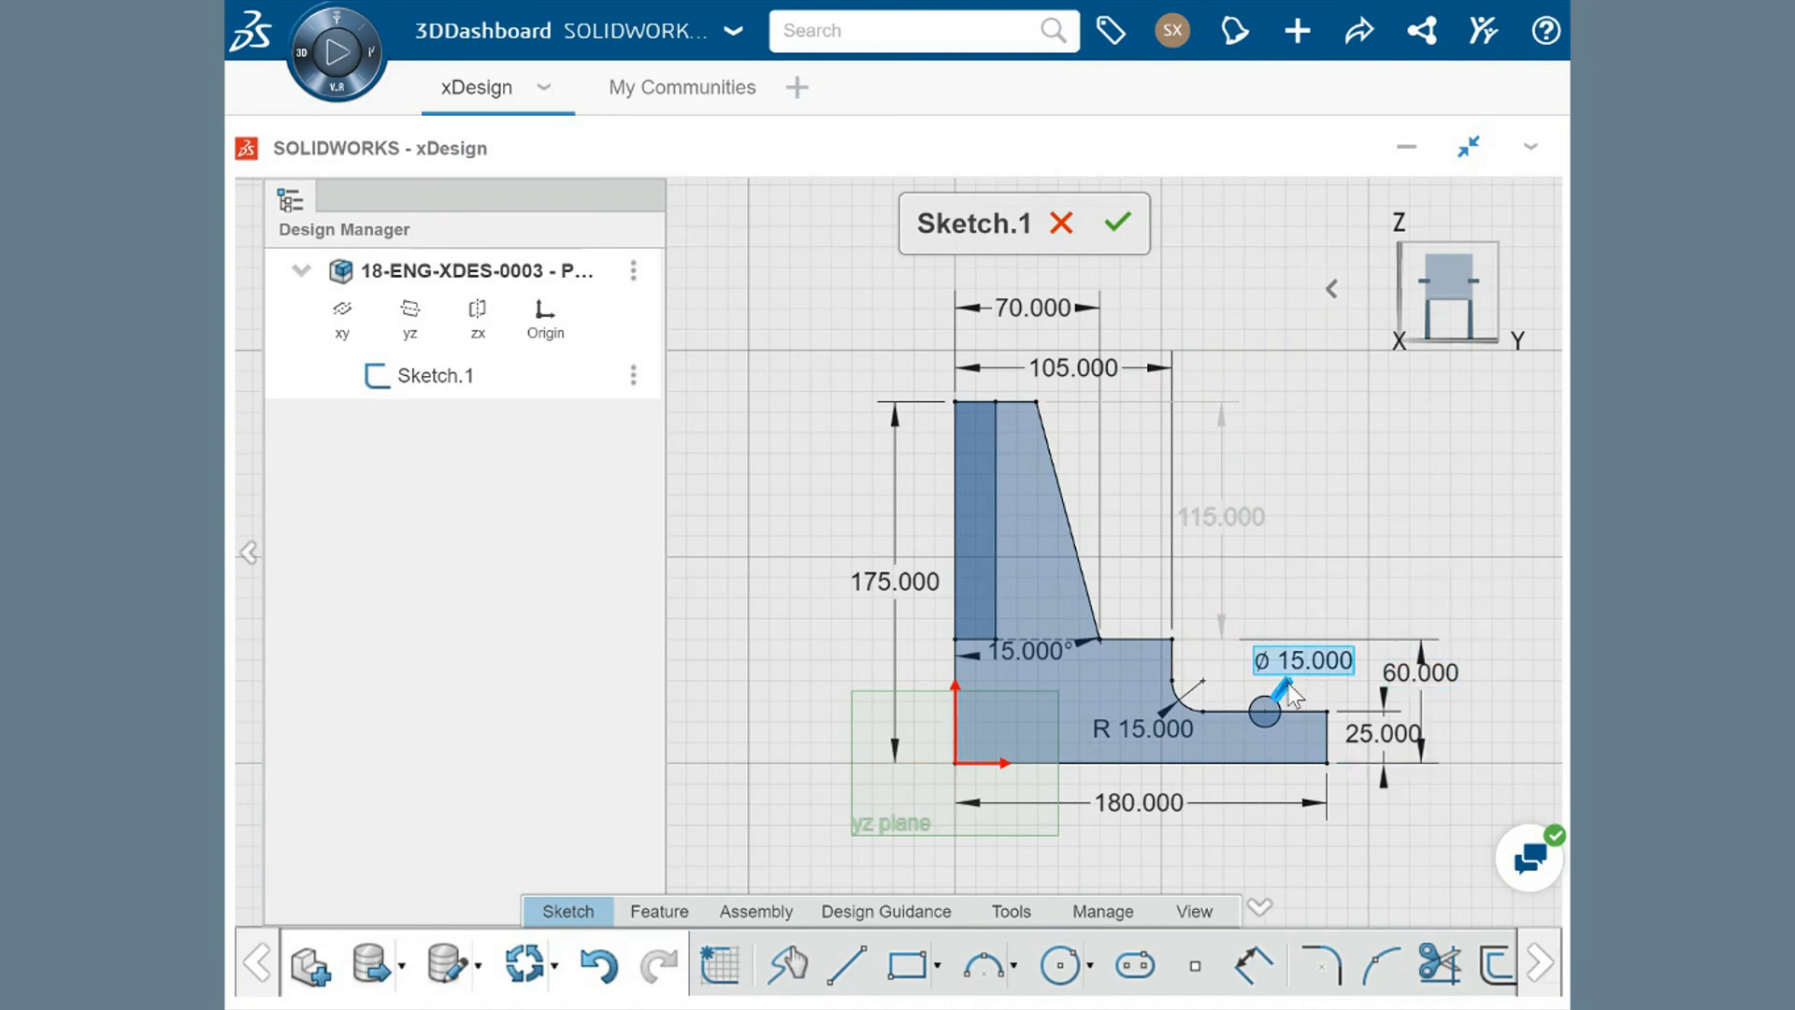
Delete the circle's diameter dimension and undo the deletion.
{"action": "key", "text": "Delete"}
{"action": "left_click", "coordinate": [606, 960]}
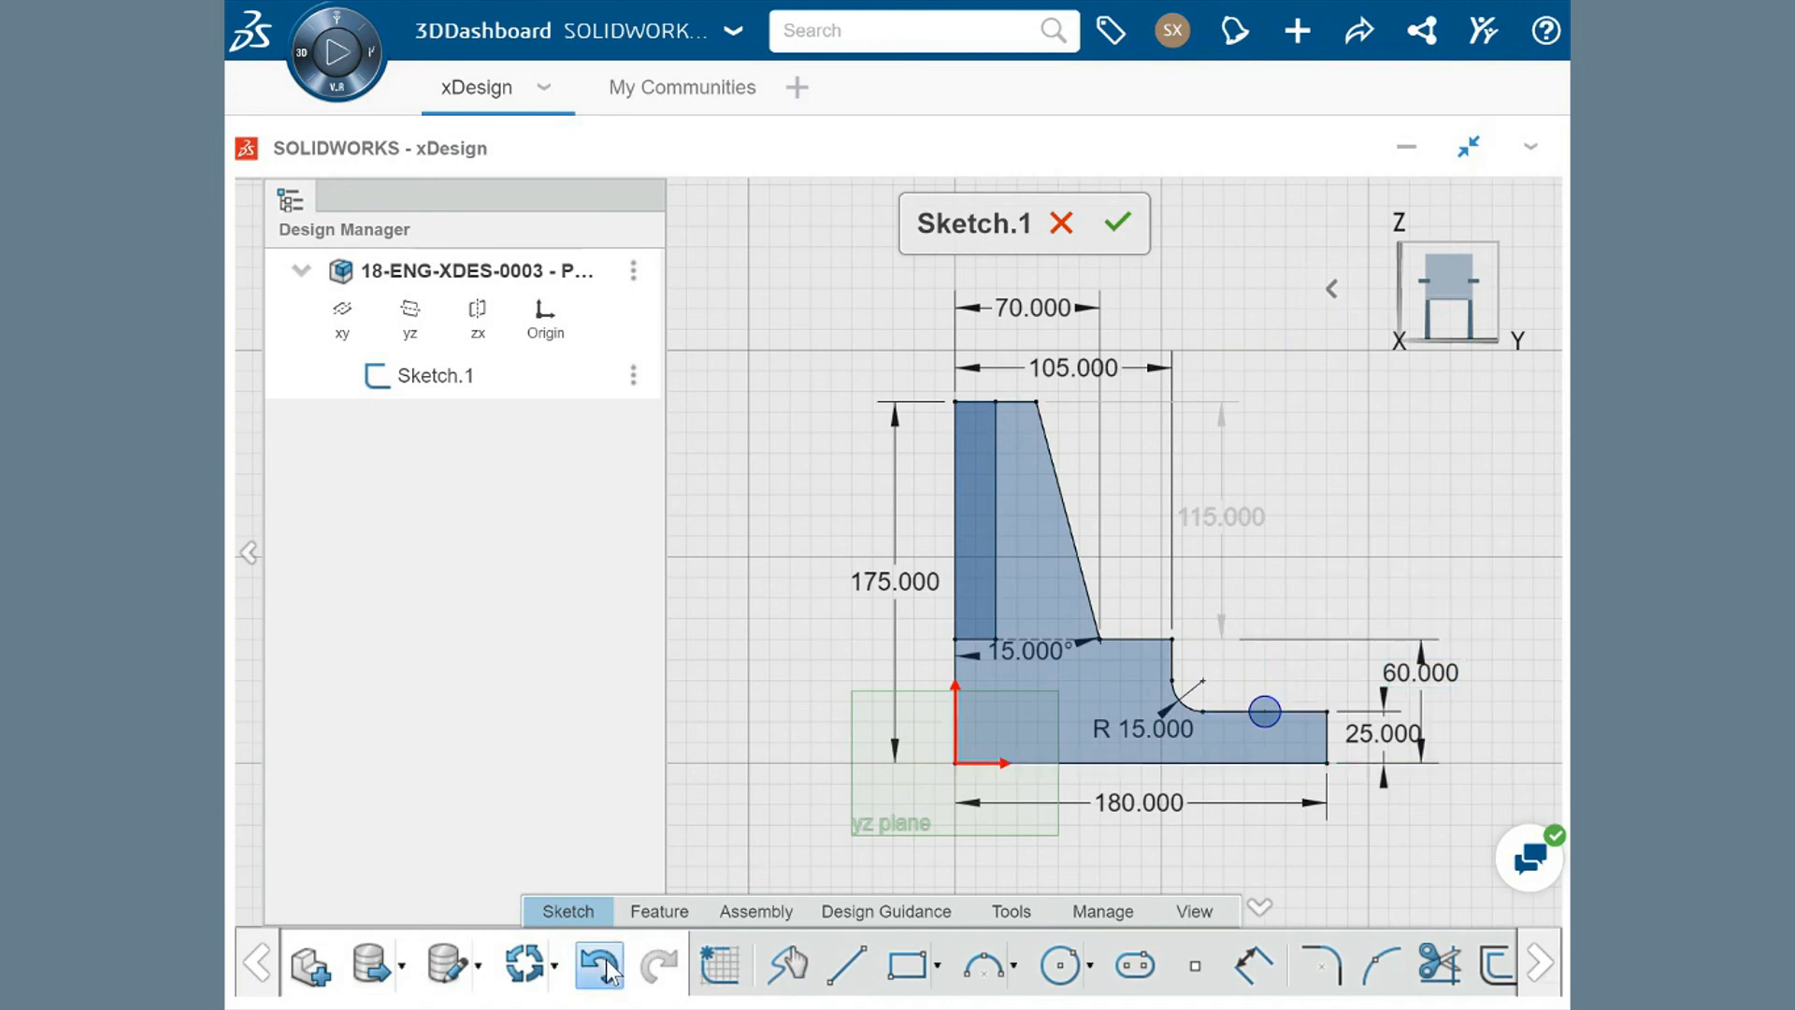